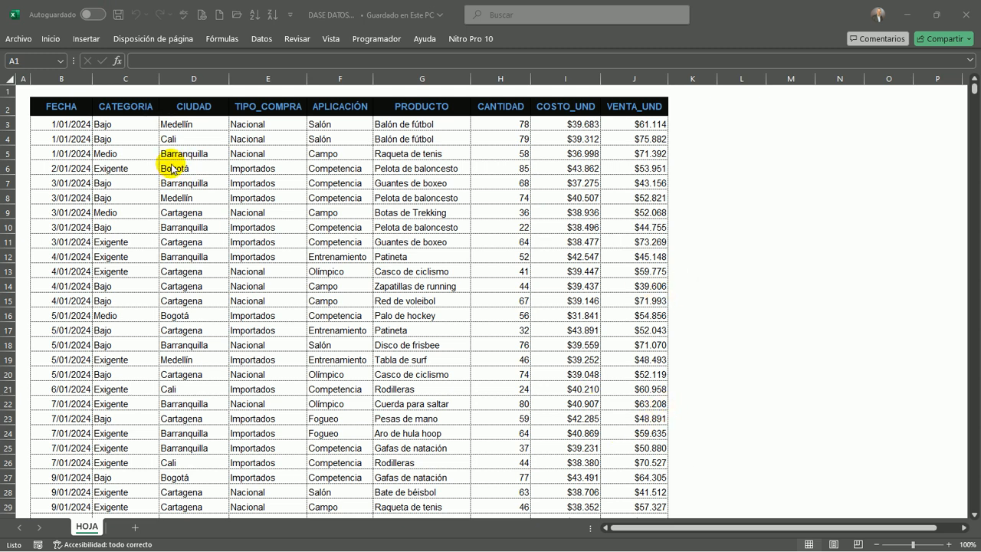
click(76, 149)
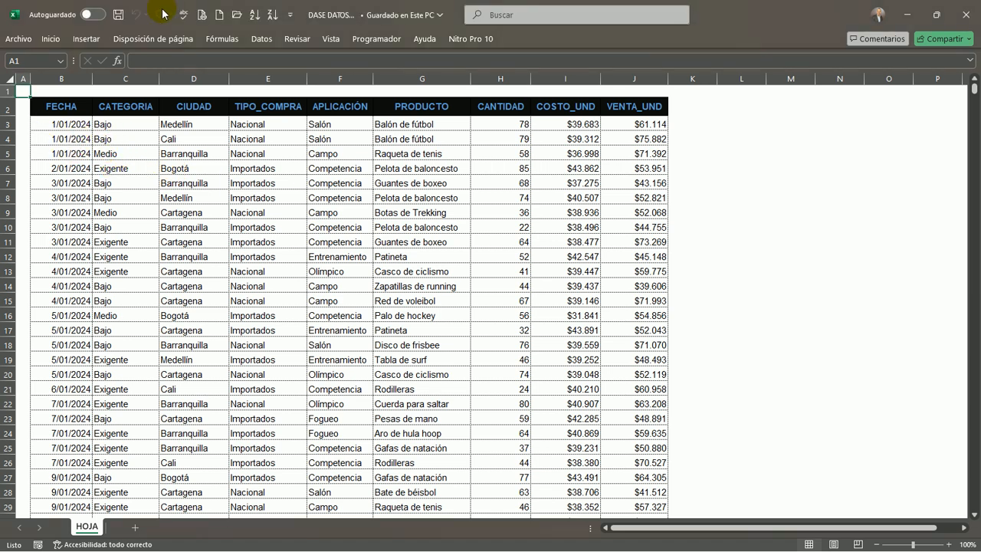
click(419, 123)
click(163, 164)
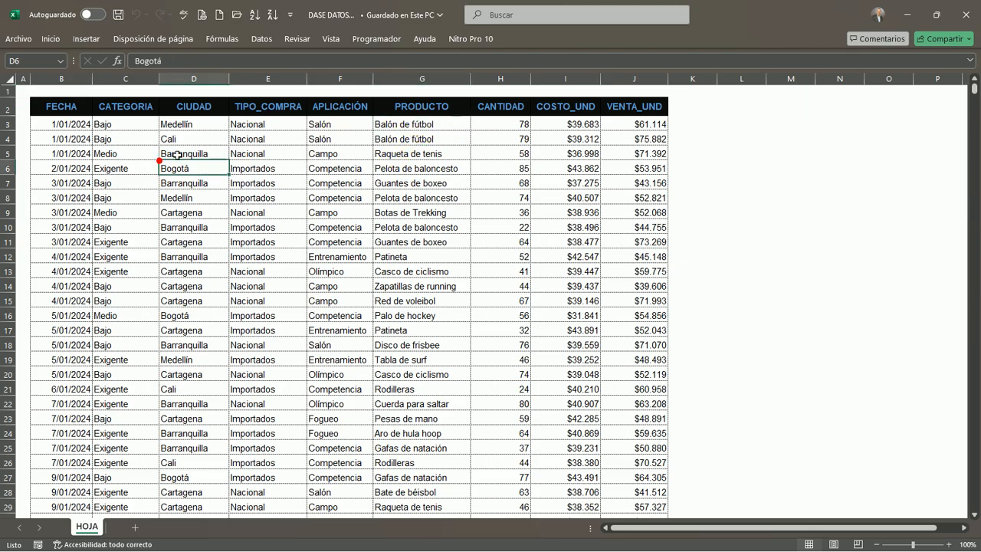
click(292, 152)
click(188, 136)
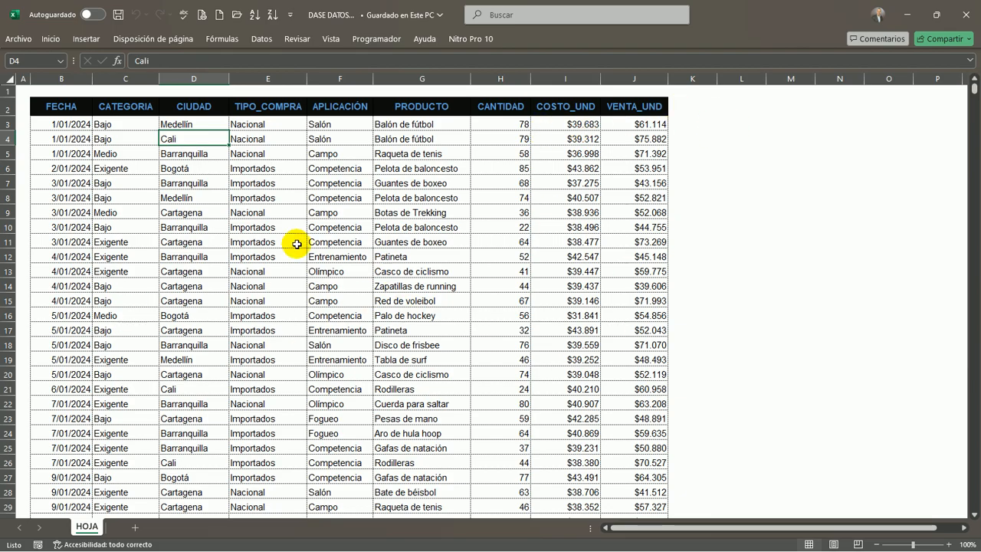
Convert the data range $B$2:$J$1311 into a table with headers
click(377, 253)
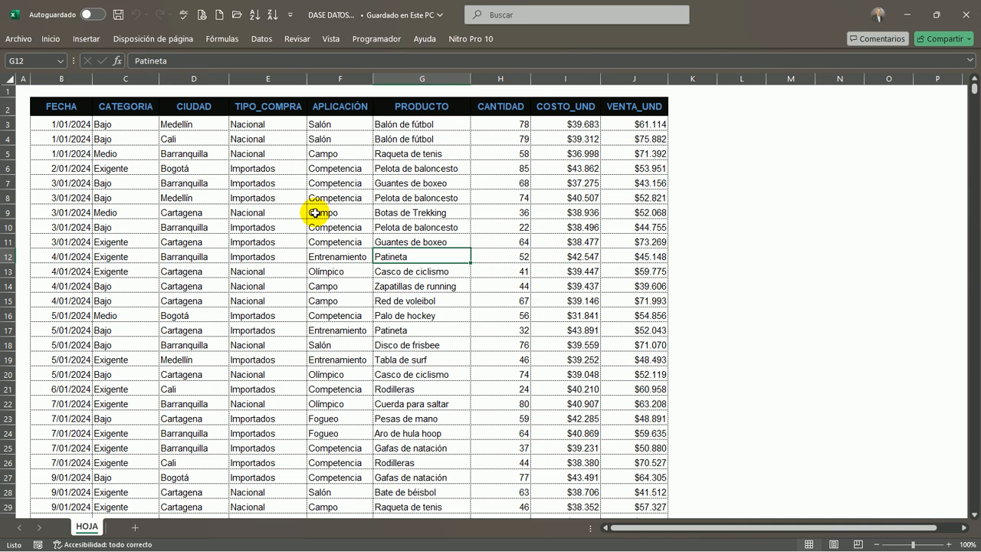
key(ctrl+t)
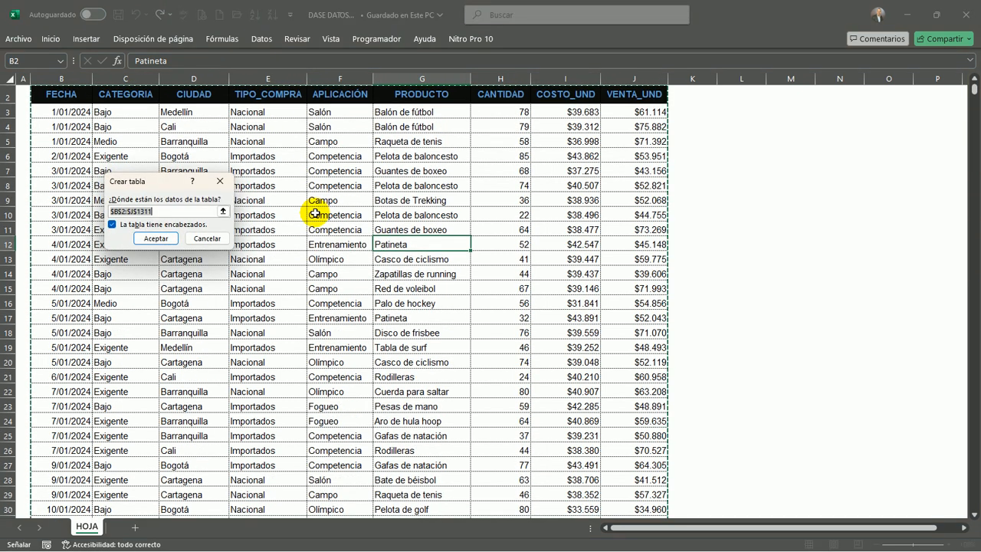
key(Return)
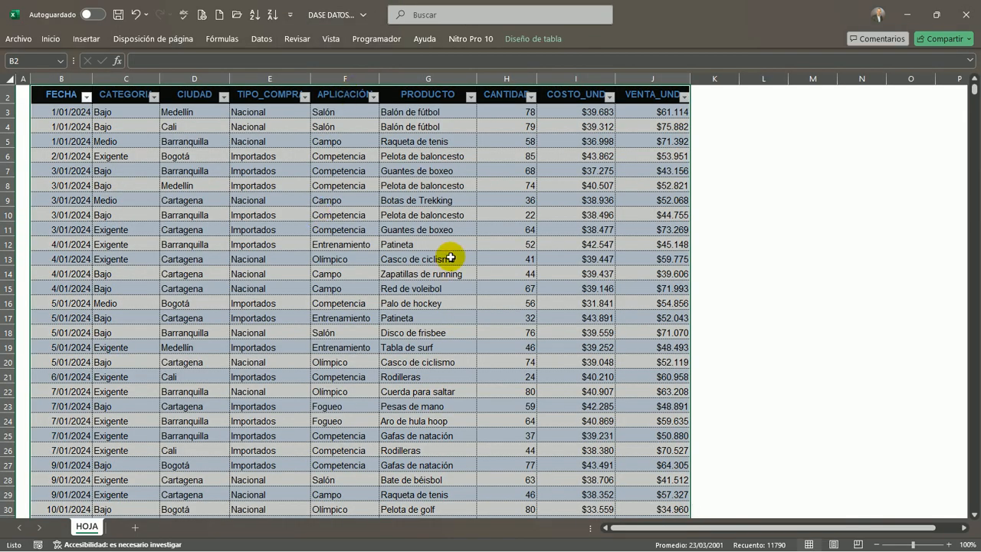
scroll(429, 253, up, 1)
click(446, 199)
click(512, 195)
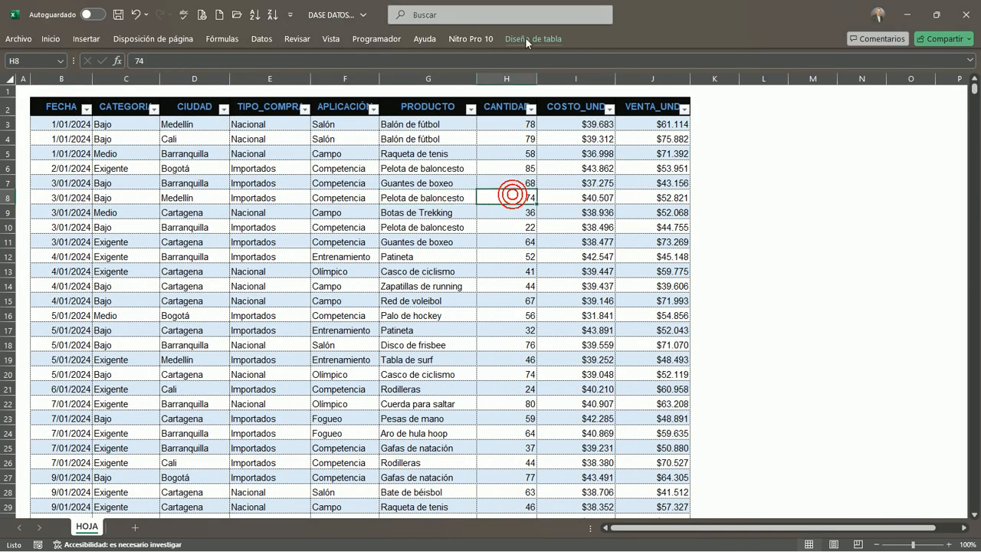
Rename the new table as DEPORTES
click(533, 38)
click(46, 74)
key(BackSpace)
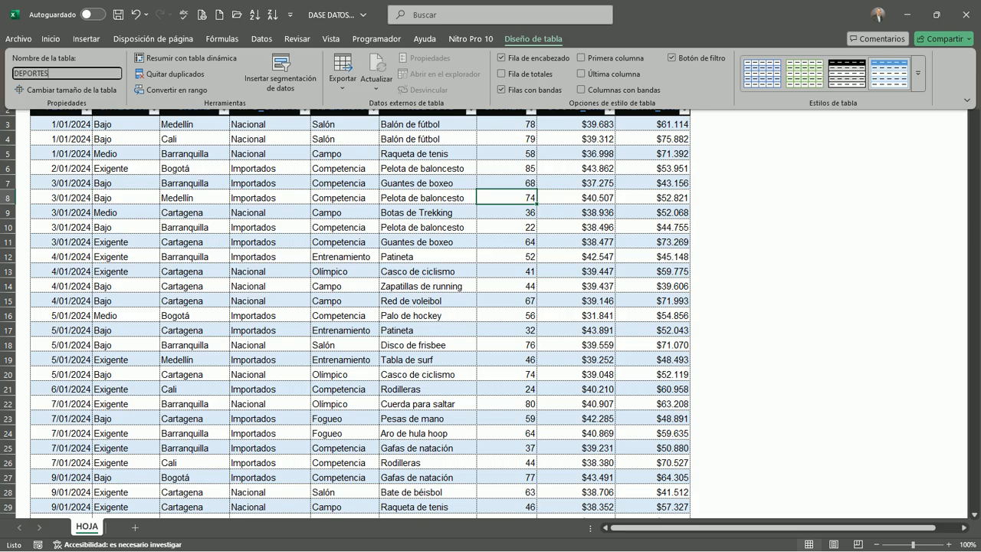
click(306, 267)
click(392, 256)
Save the workbook and close Excel
click(523, 40)
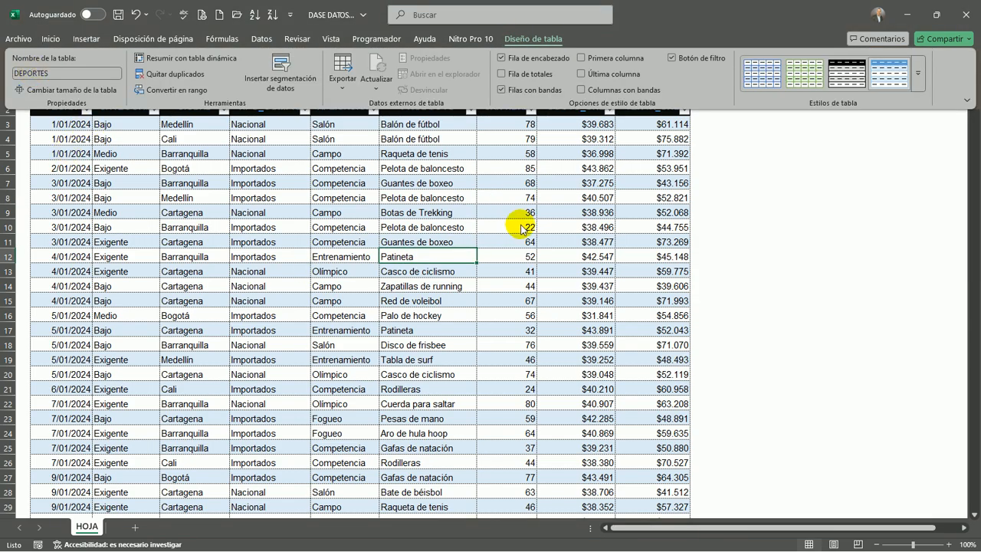
click(567, 274)
click(117, 15)
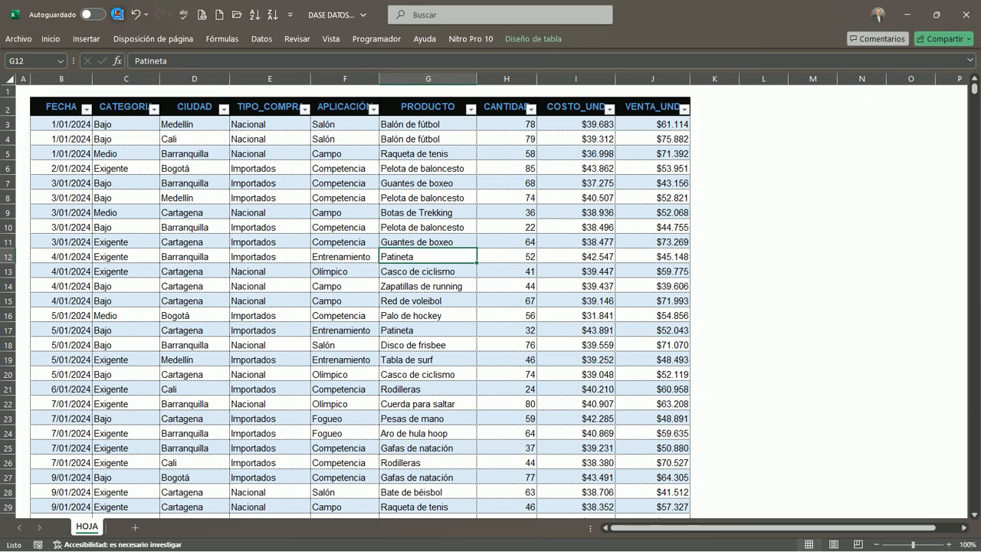
click(966, 20)
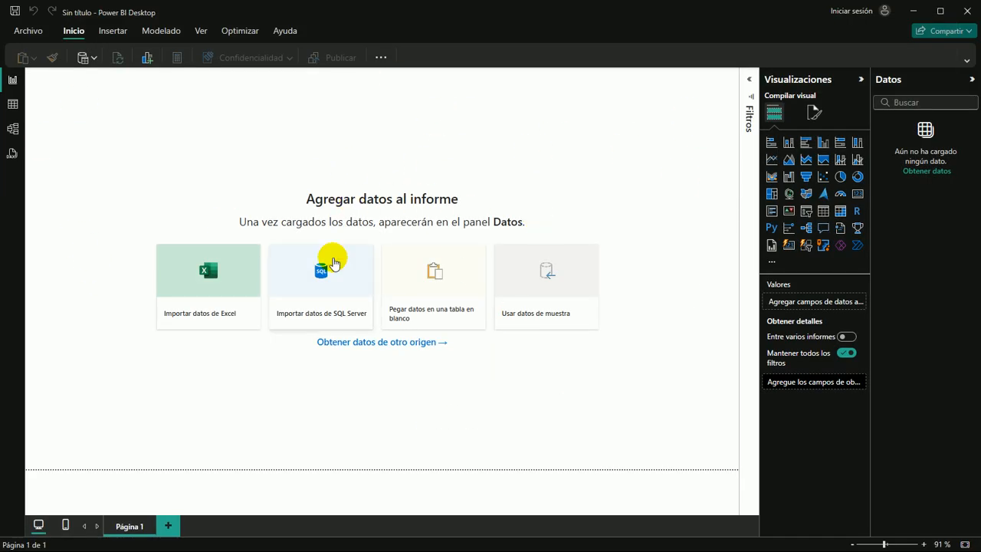
In Power BI Desktop, load the DEPORTES table from the DASE DATOS DAX Excel workbook in the Descargas folder
click(208, 273)
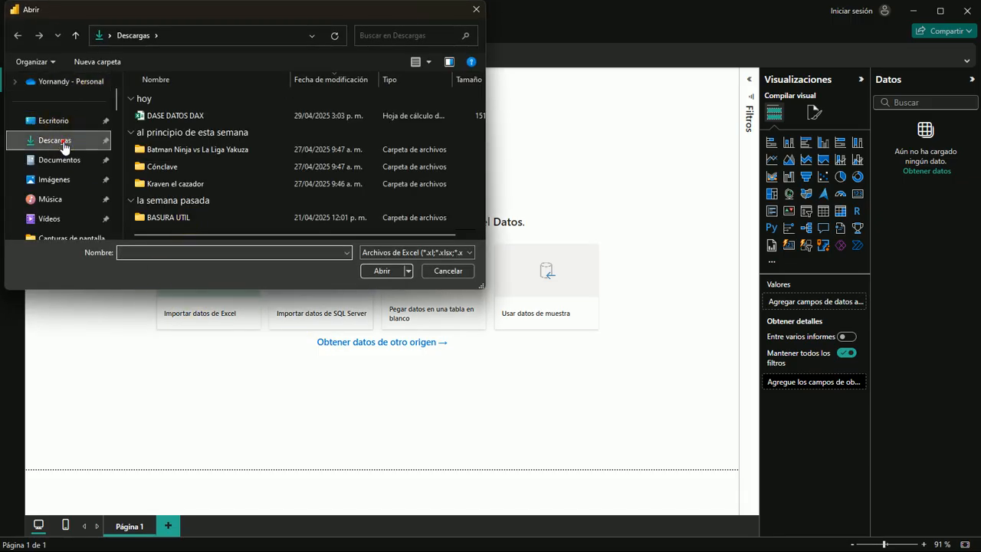
click(164, 114)
click(165, 115)
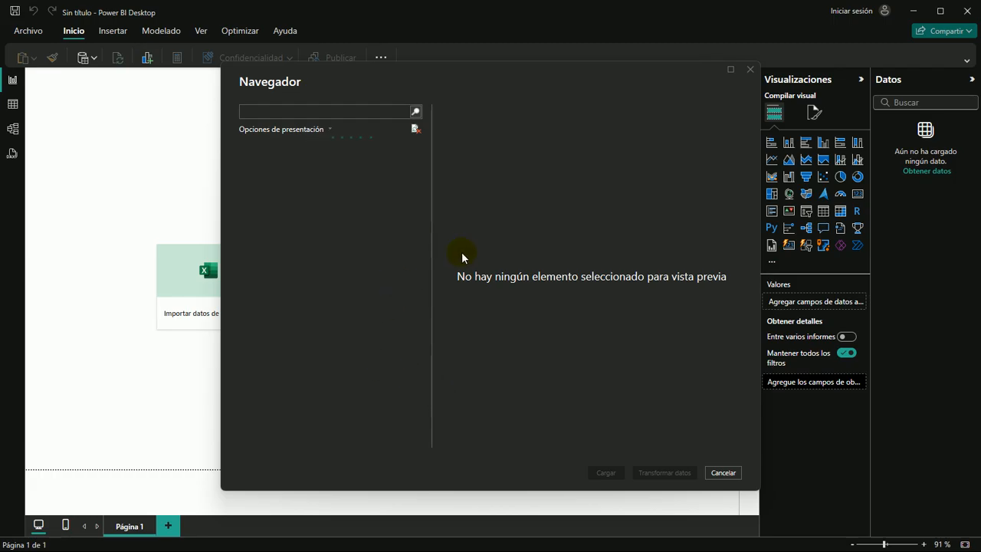
click(265, 163)
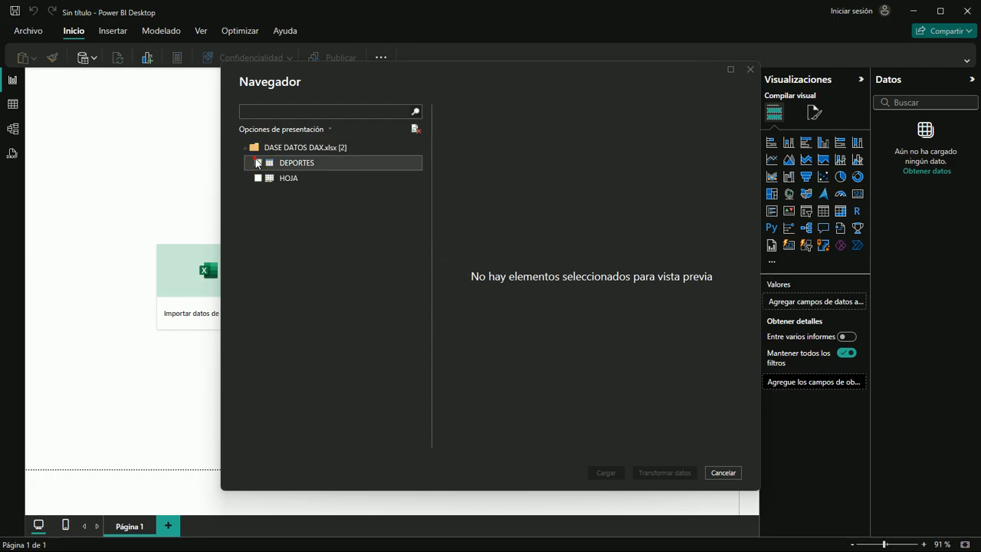
click(258, 163)
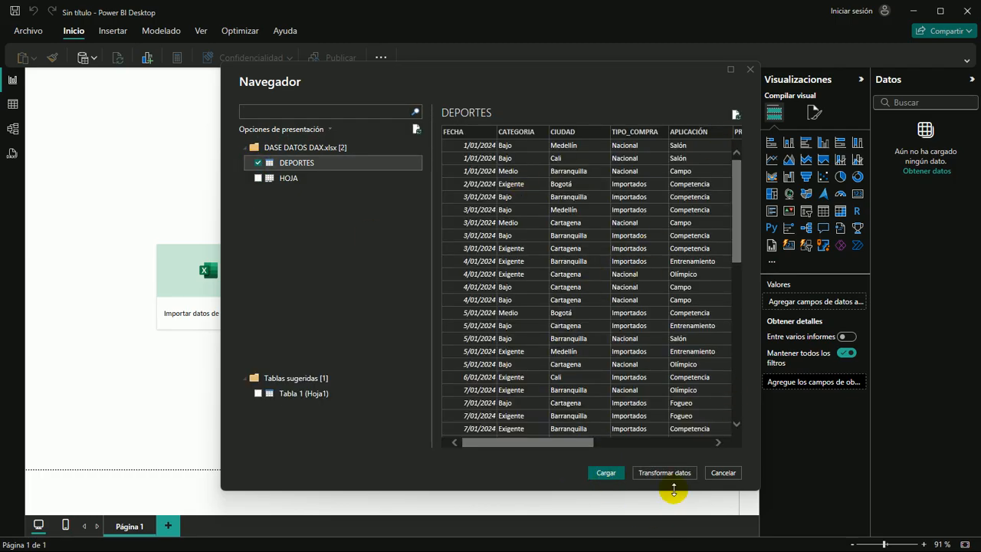
click(604, 472)
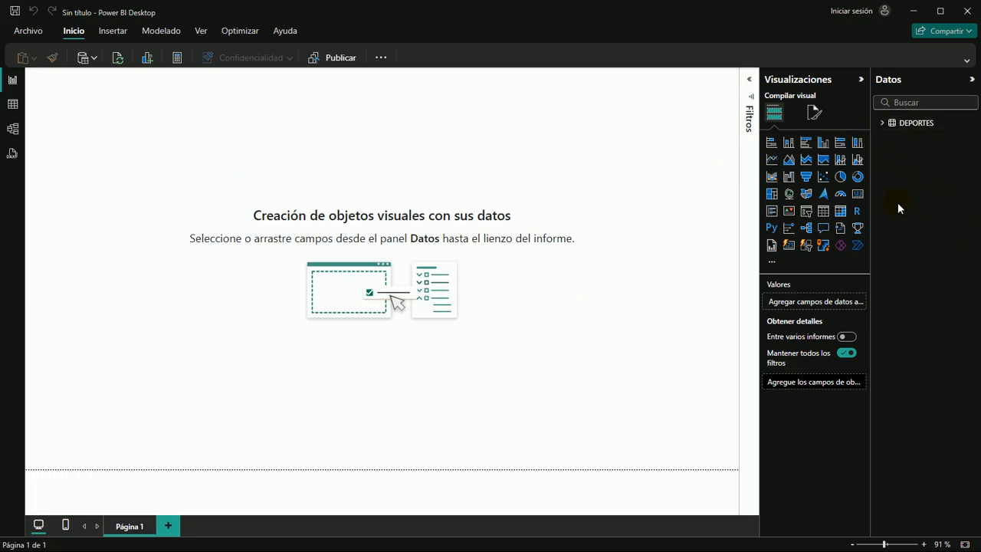
Show the DEPORTES data in table view and apply a thousands separator to the CANTIDAD column
click(882, 123)
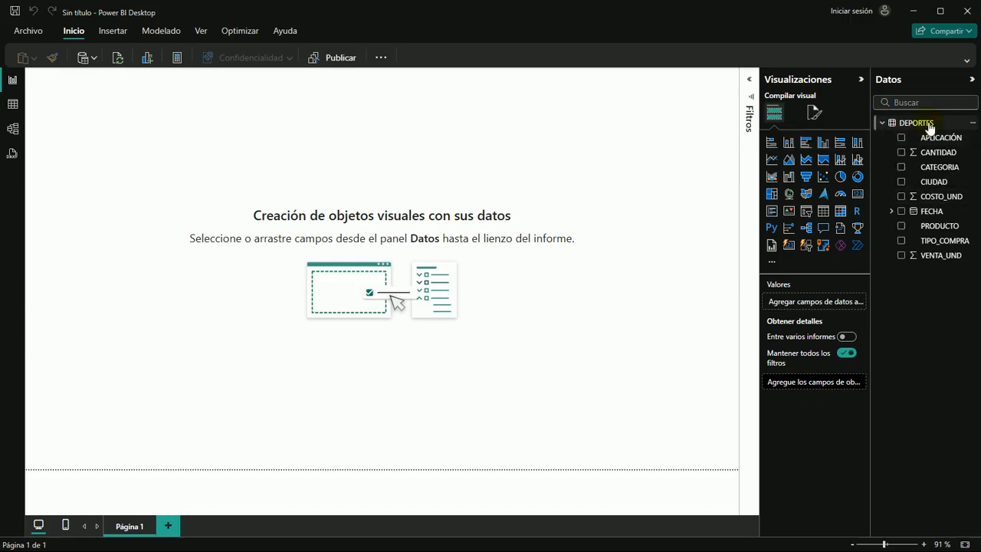
click(13, 106)
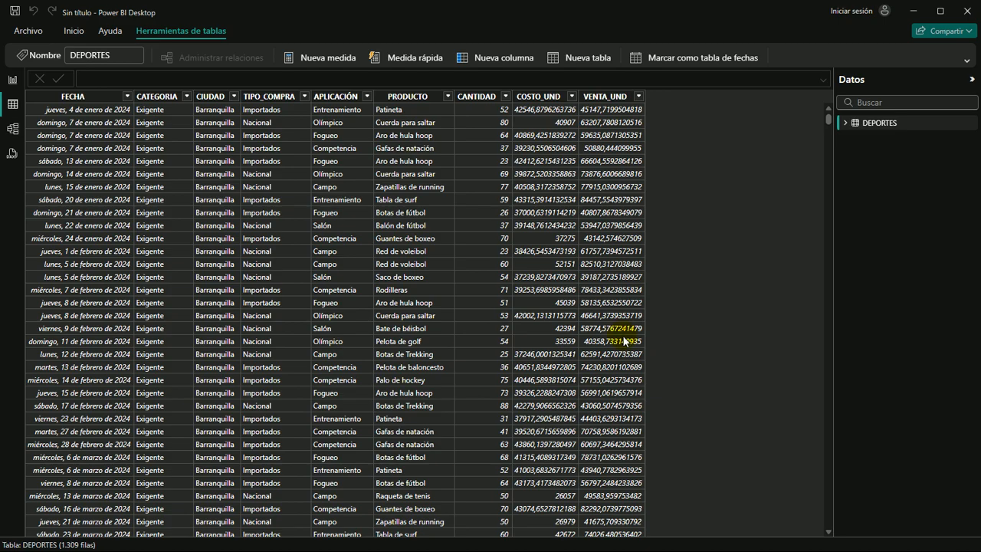
click(476, 95)
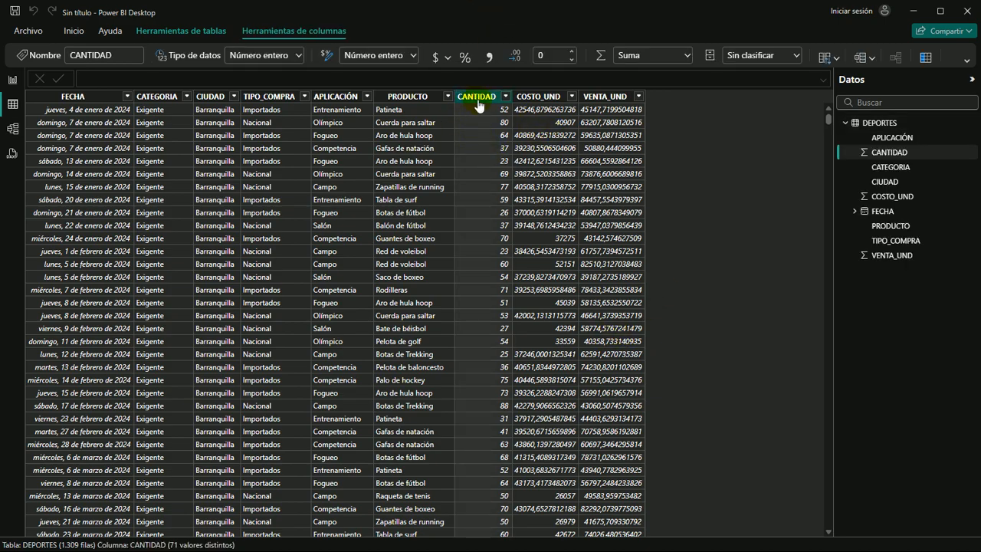
click(965, 60)
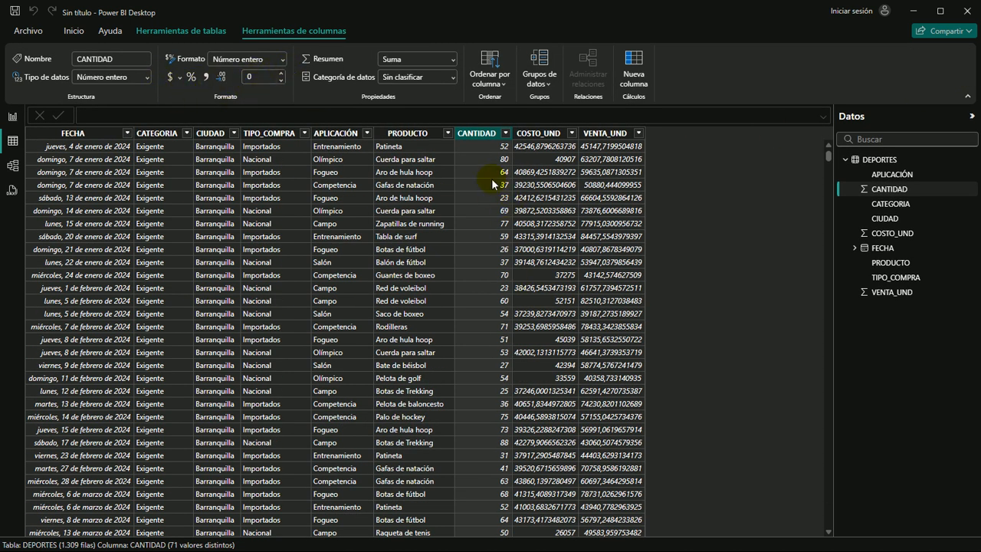
click(252, 77)
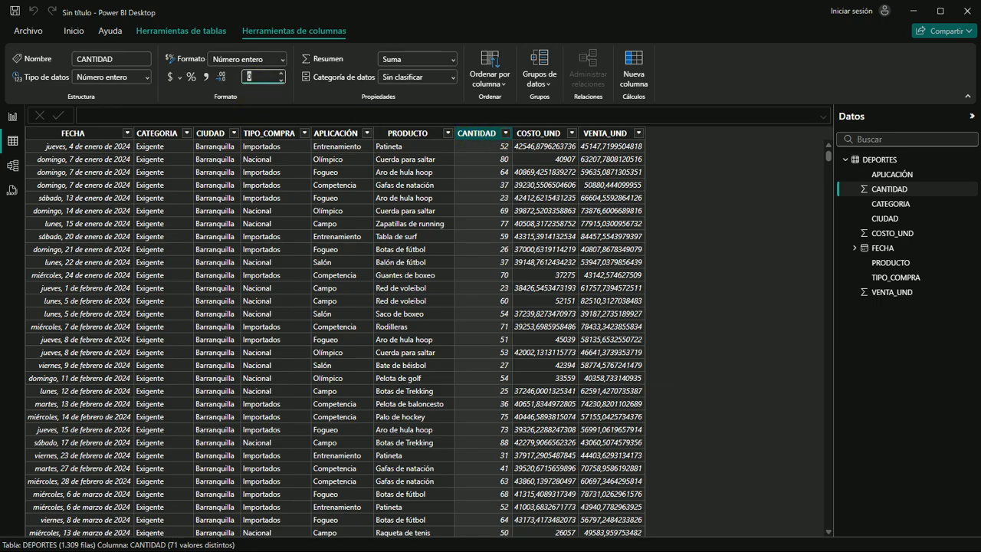
click(206, 78)
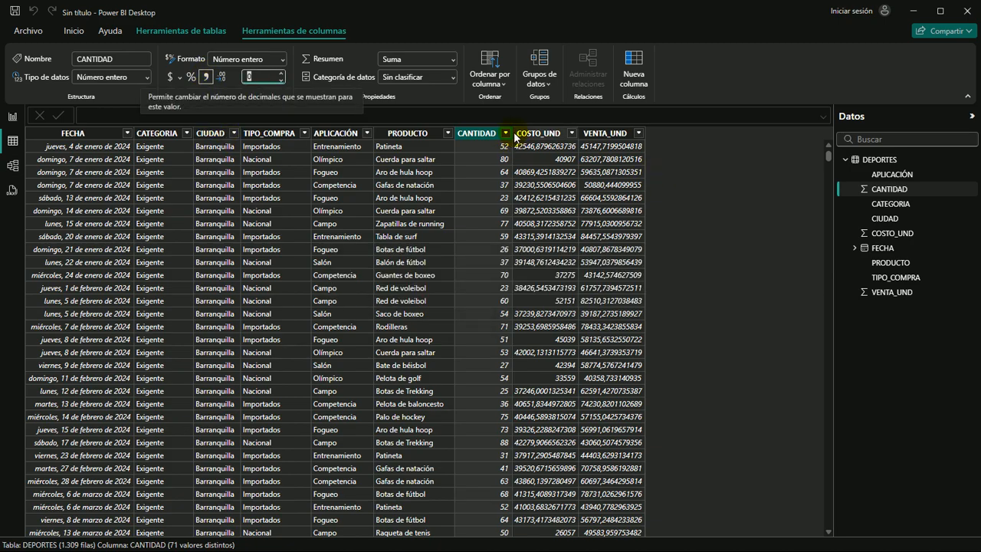
Format the COSTO_UND column as currency with 0 decimal places
click(537, 134)
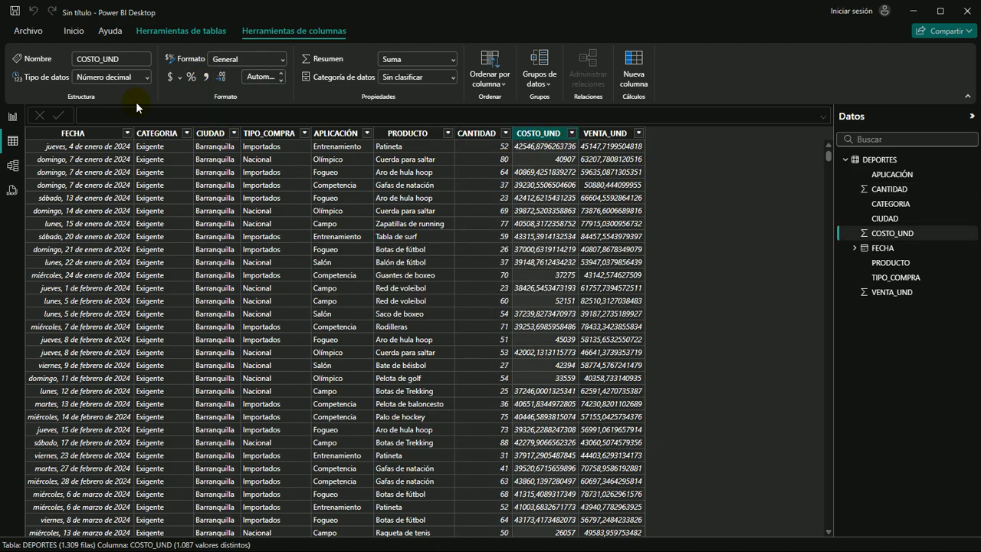
click(169, 77)
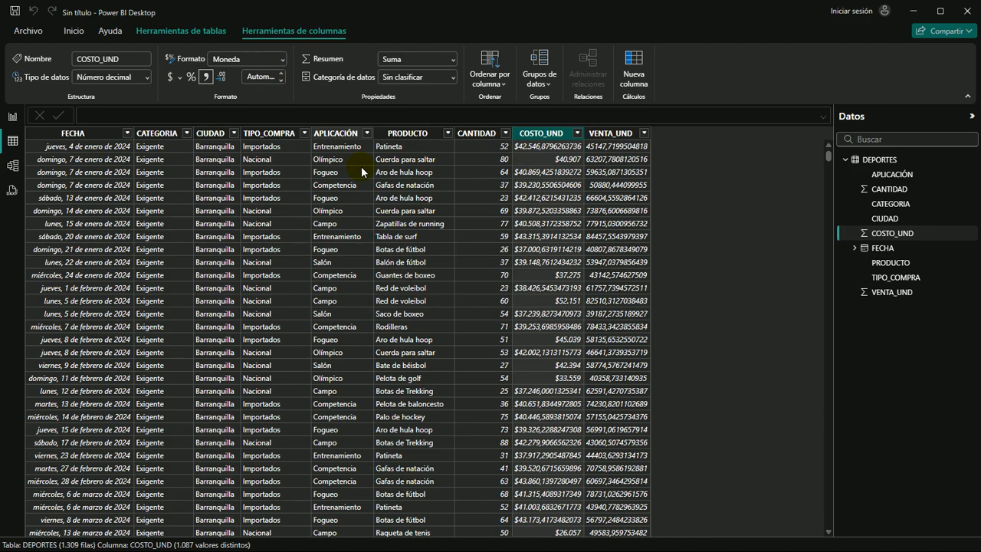
click(266, 77)
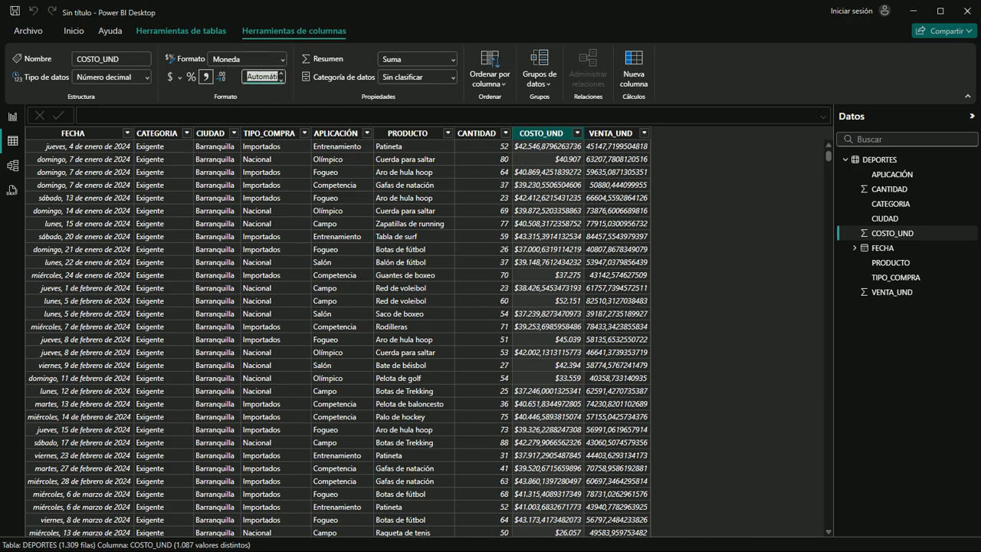
text(0)
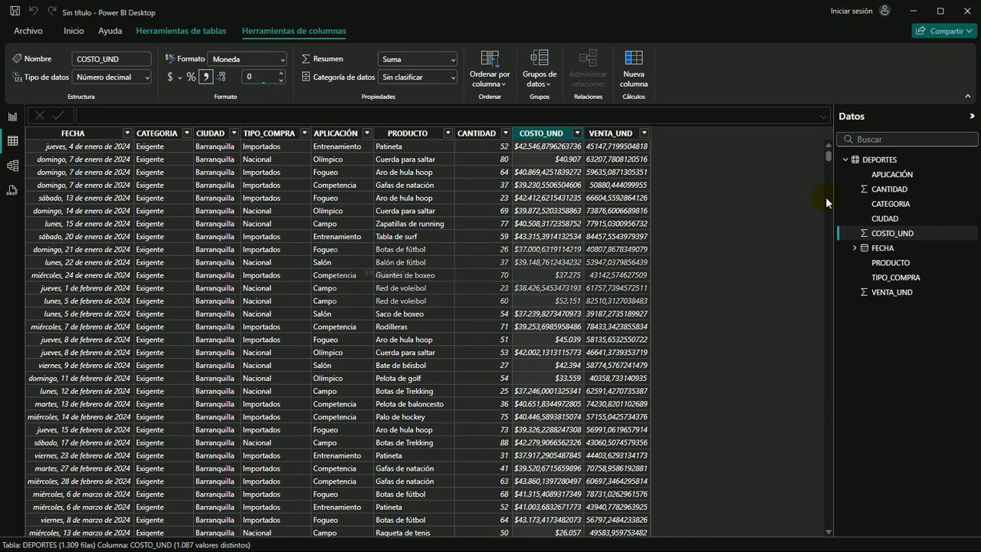
key(Return)
Format the VENTA_UND column as currency with 0 decimal places
click(601, 133)
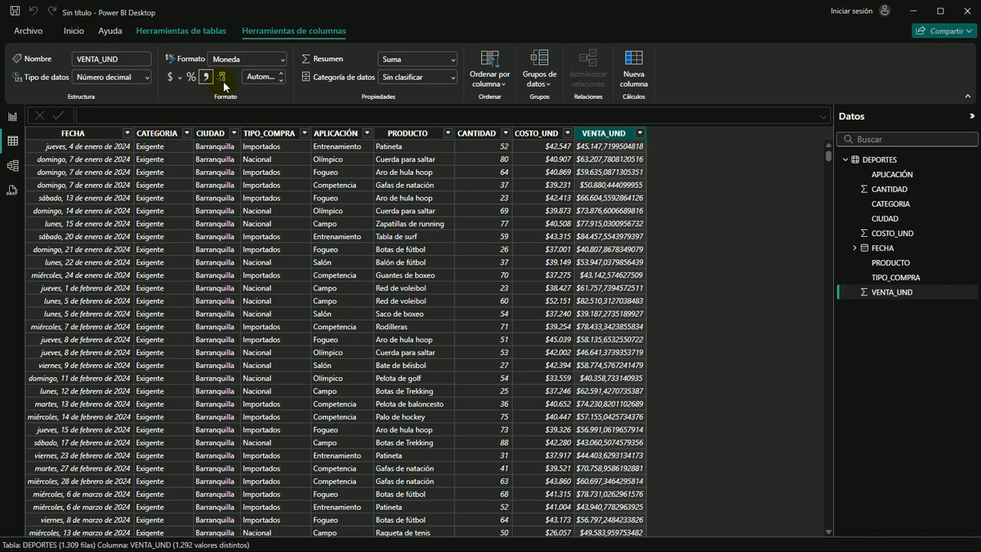
click(253, 77)
text(0)
key(Return)
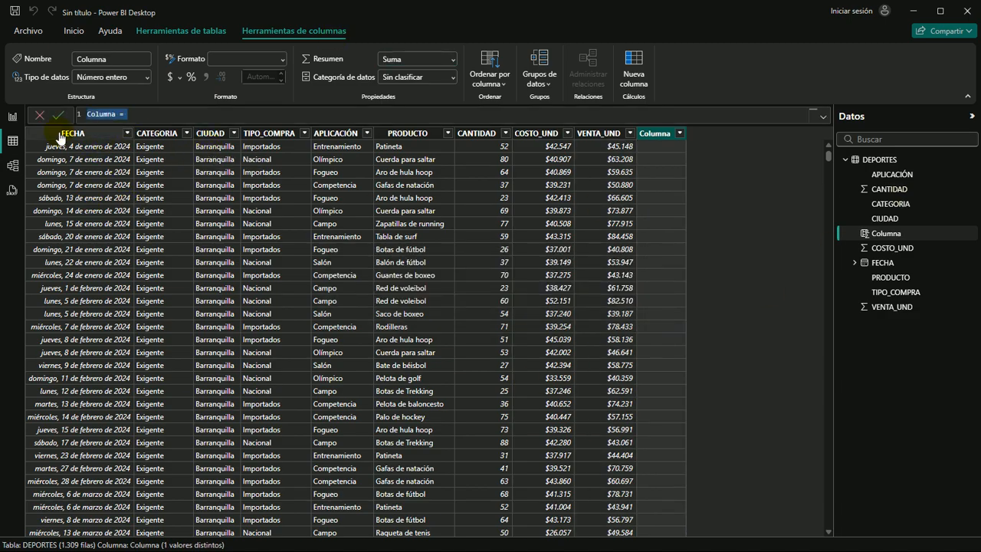
Define a calculated column with the formula COSTO TOT = DEPORTES[CANTIDAD]*DEPORTES[COSTO_UND]
scroll(146, 117, up, 5)
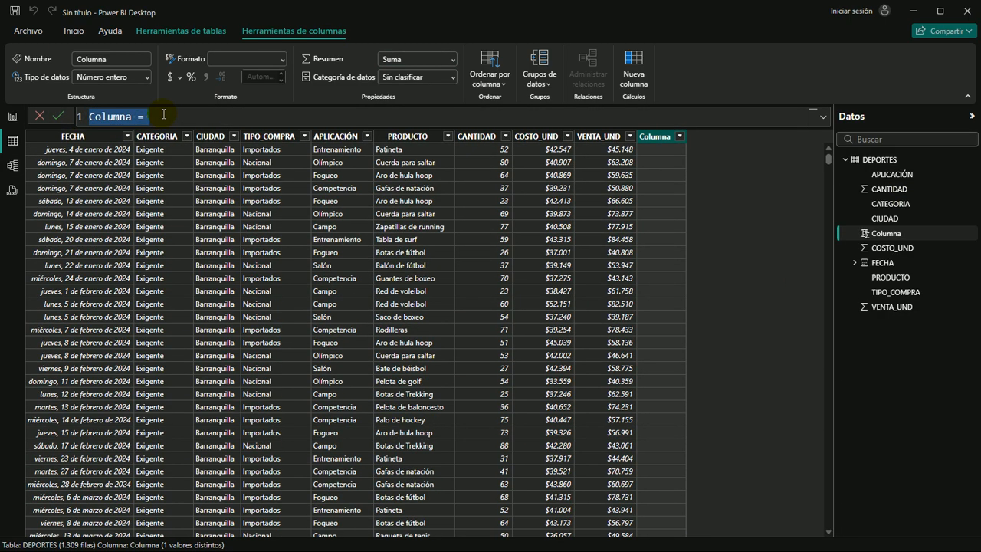
text(COSTO TOT)
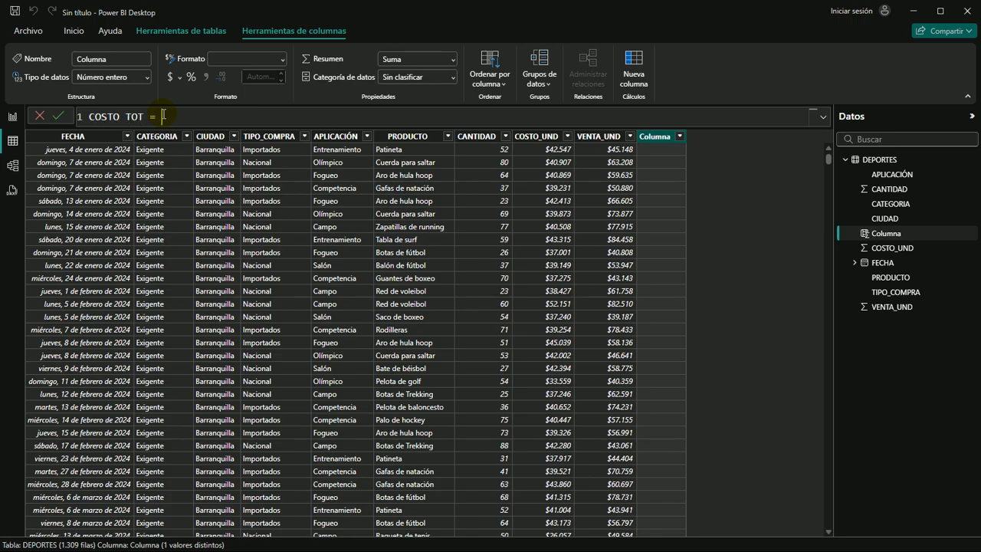
text(V)
key(BackSpace)
text(CAN)
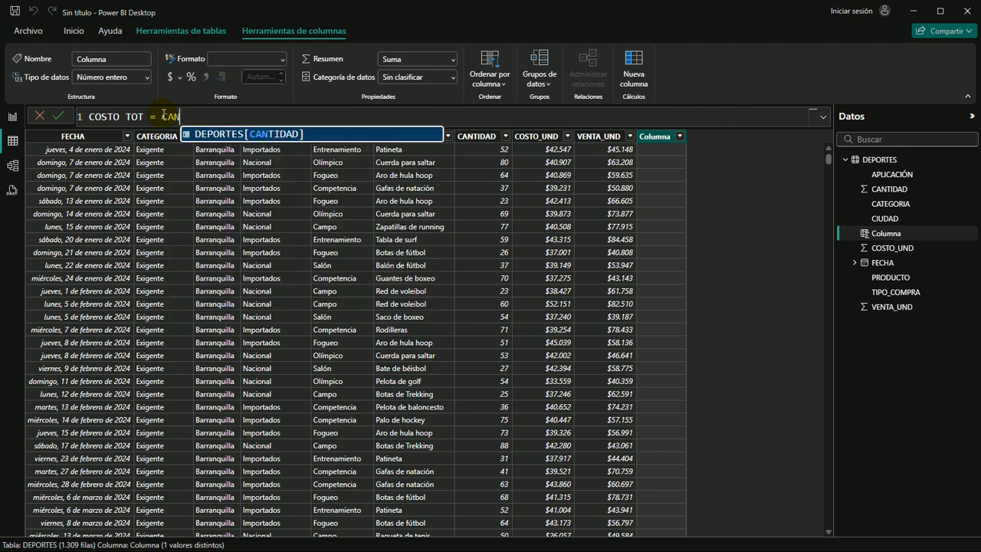
text(T)
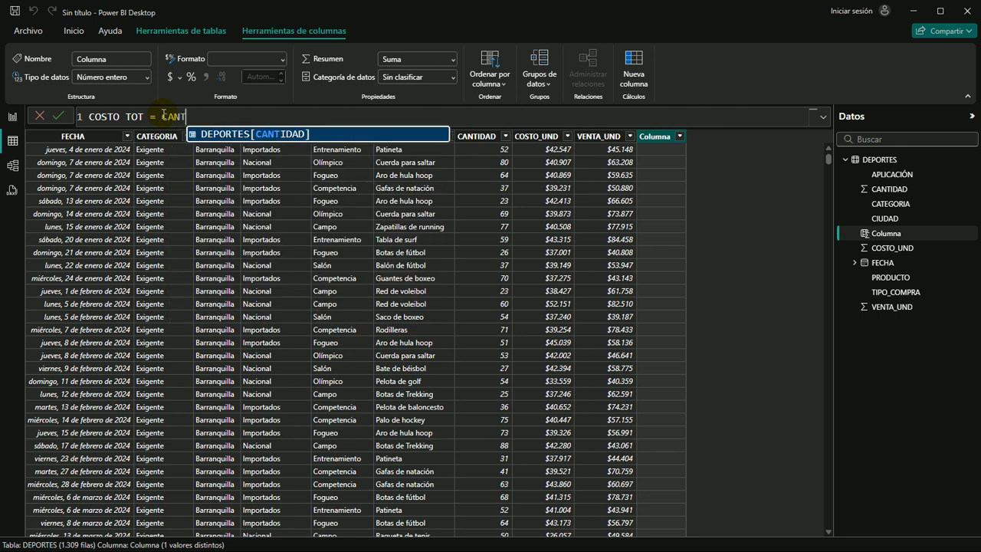
key(Tab)
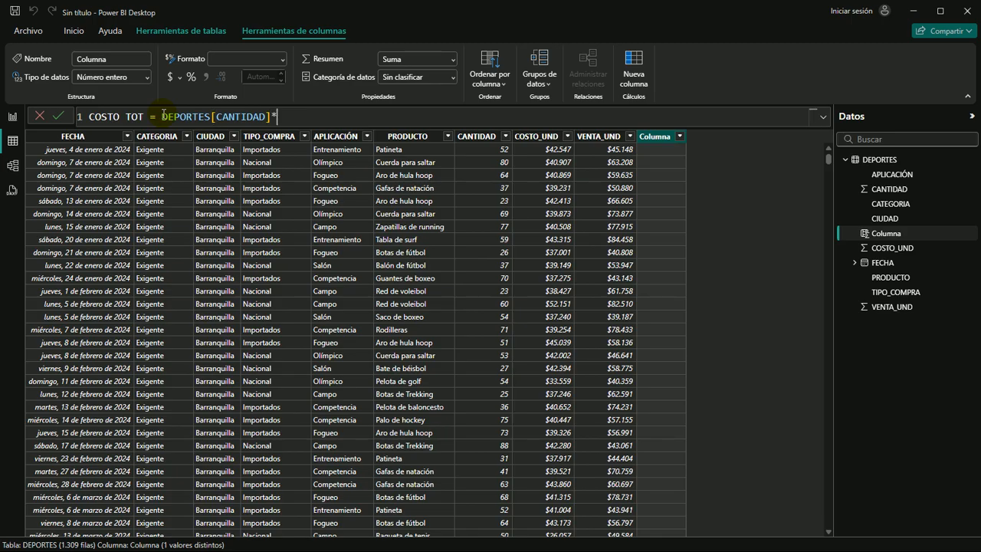
text(*COS)
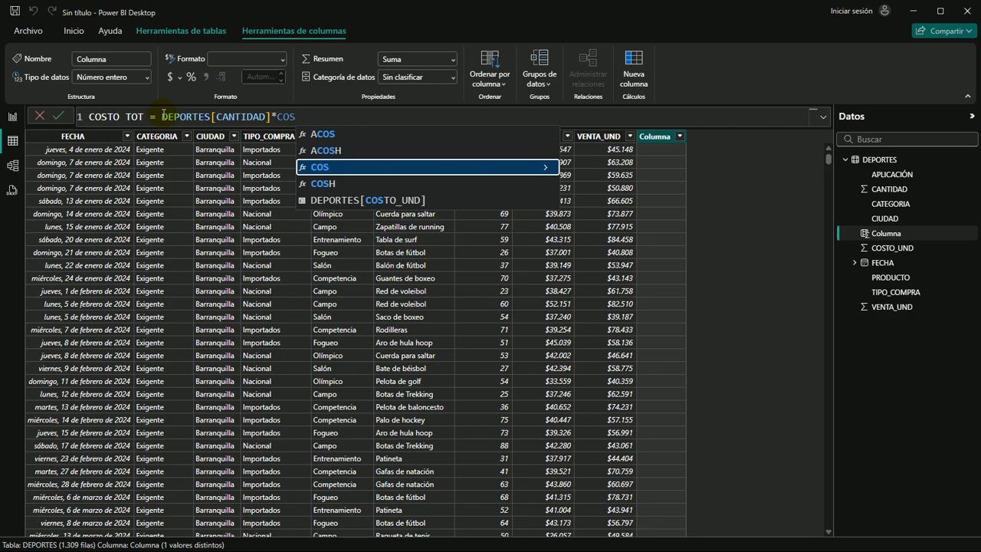
key(Down)
key(Down)
key(Tab)
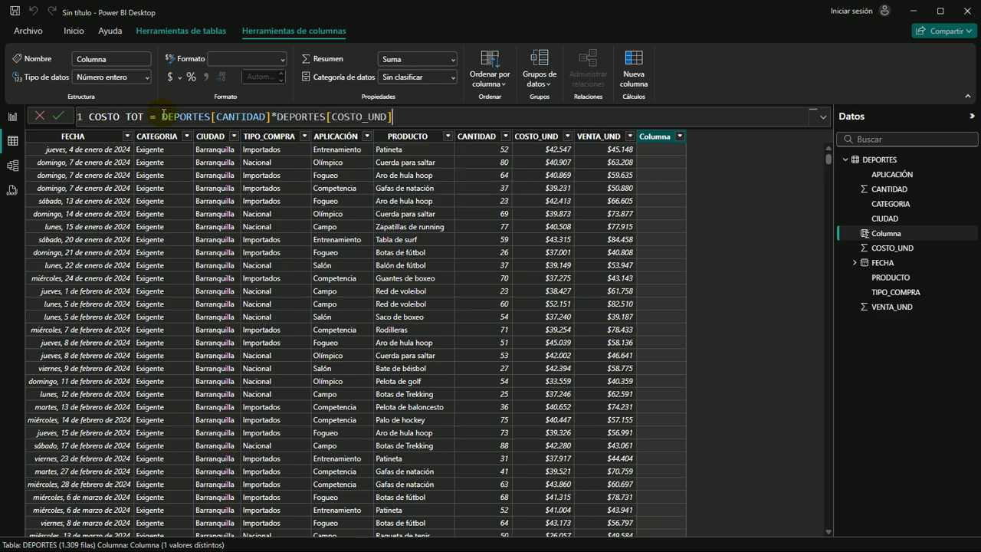
key(Return)
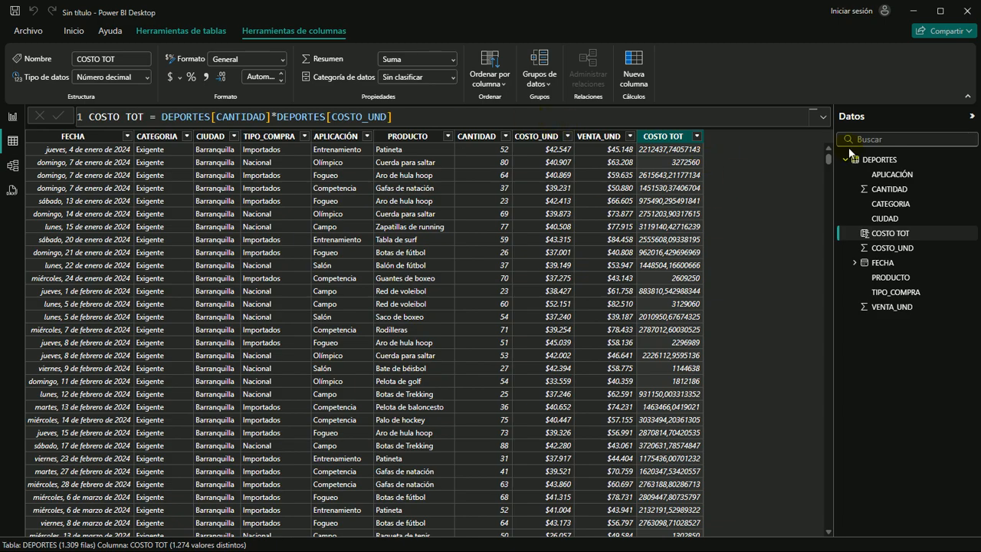
Define a calculated column with the formula VENTA TOT = DEPORTES[CANTIDAD]*DEPORTES[VENTA_UND]
click(633, 67)
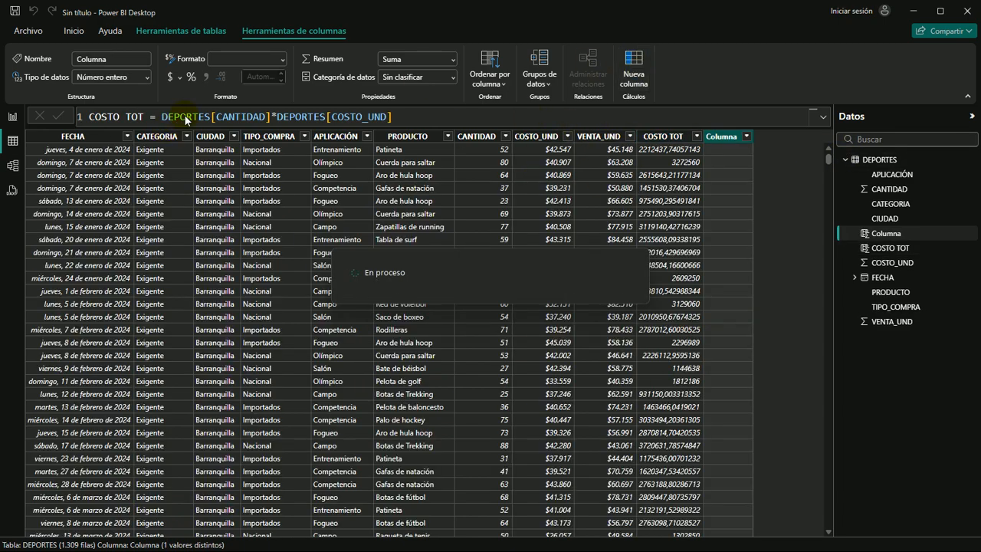
text(VENTA TO)
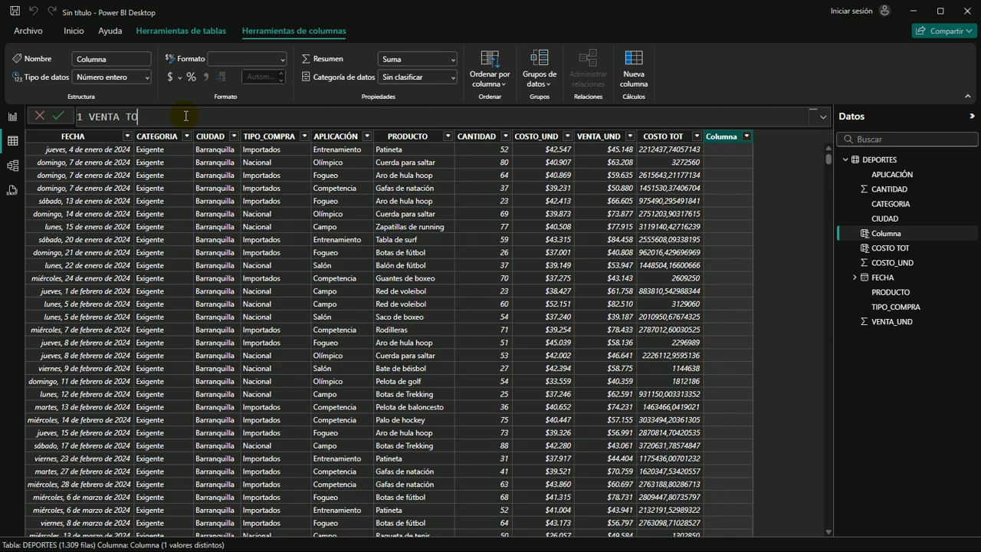
text(T = CANT)
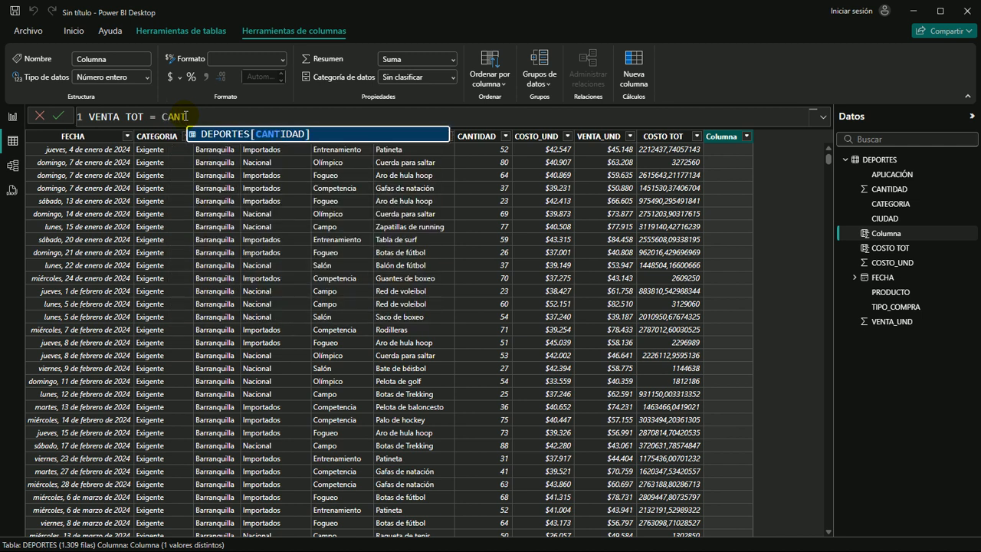
key(Tab)
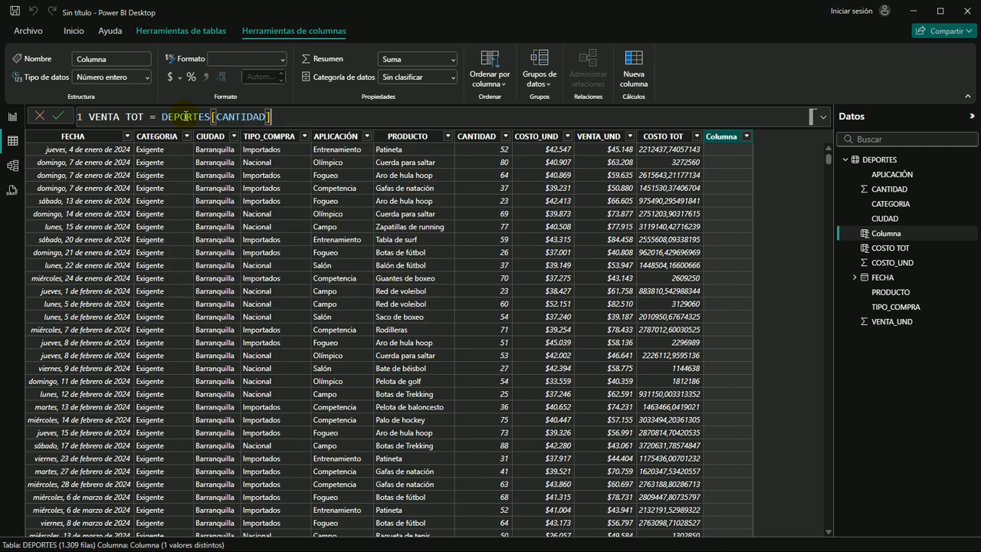
text(*VENTA_UND])
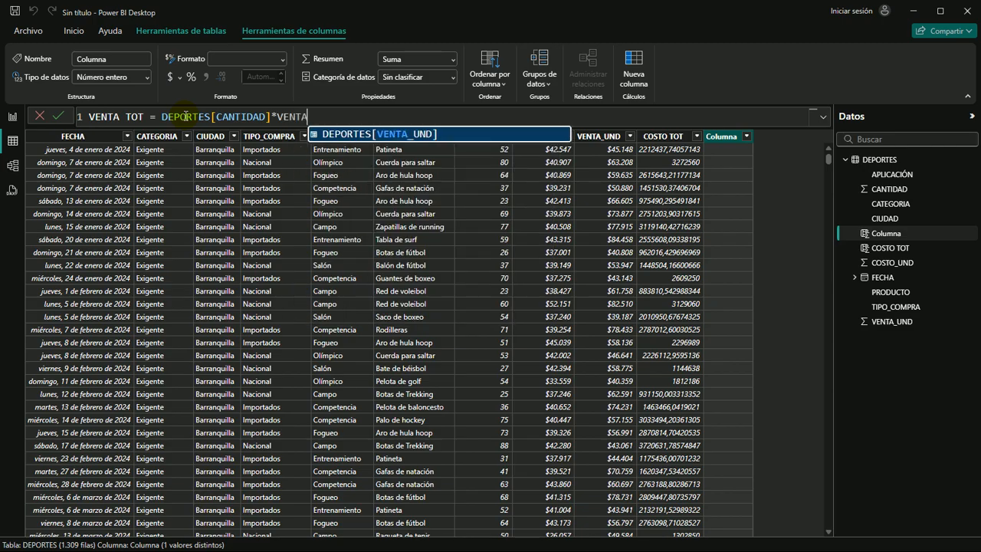
key(Tab)
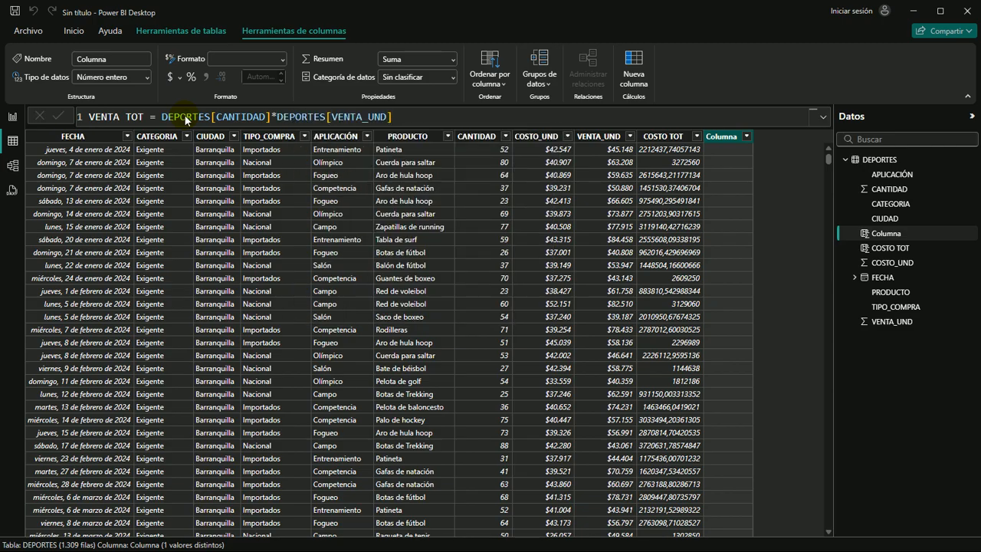
key(Return)
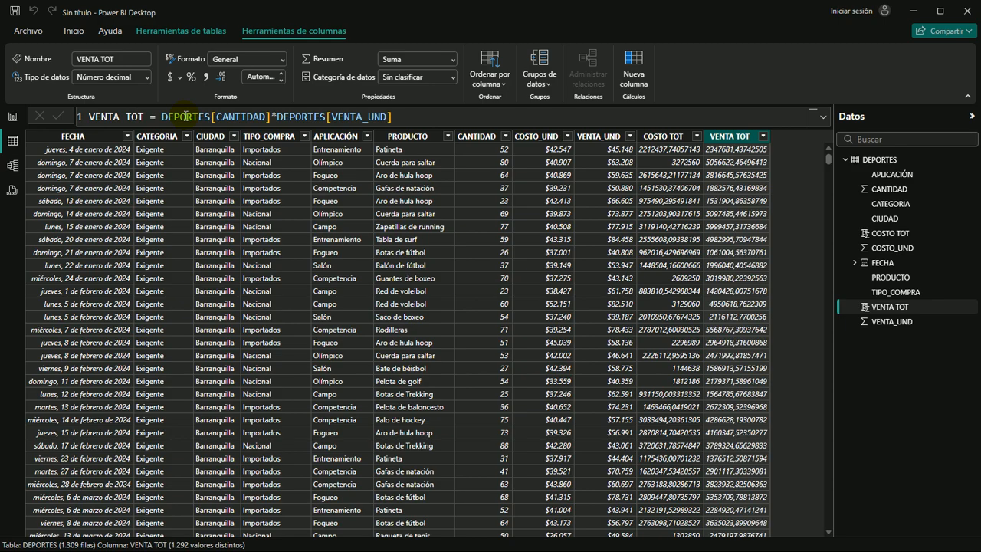
Define a calculated column with the formula UTILIDAD = DEPORTES[VENTA TOT]-DEPORTES[COSTO TOT]
click(636, 63)
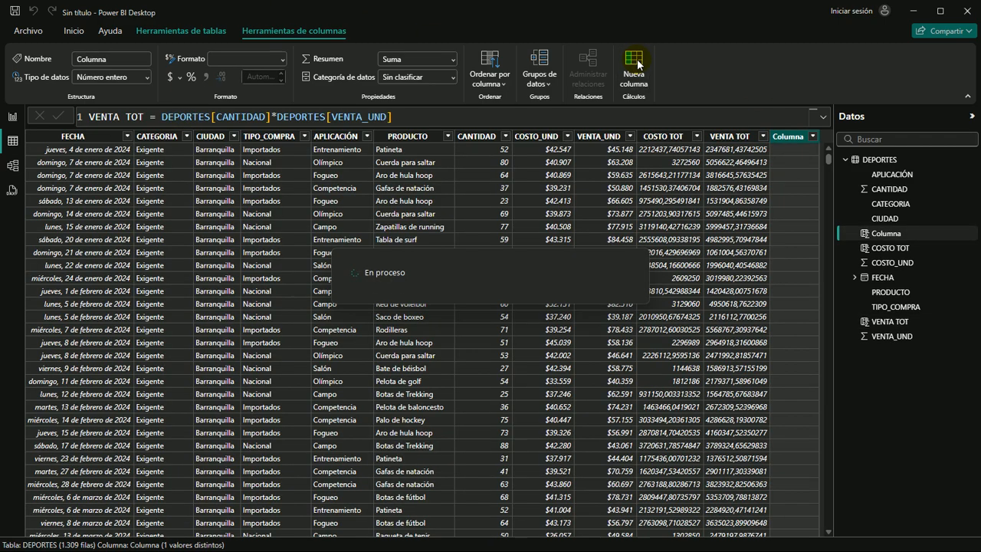
text(UTILID)
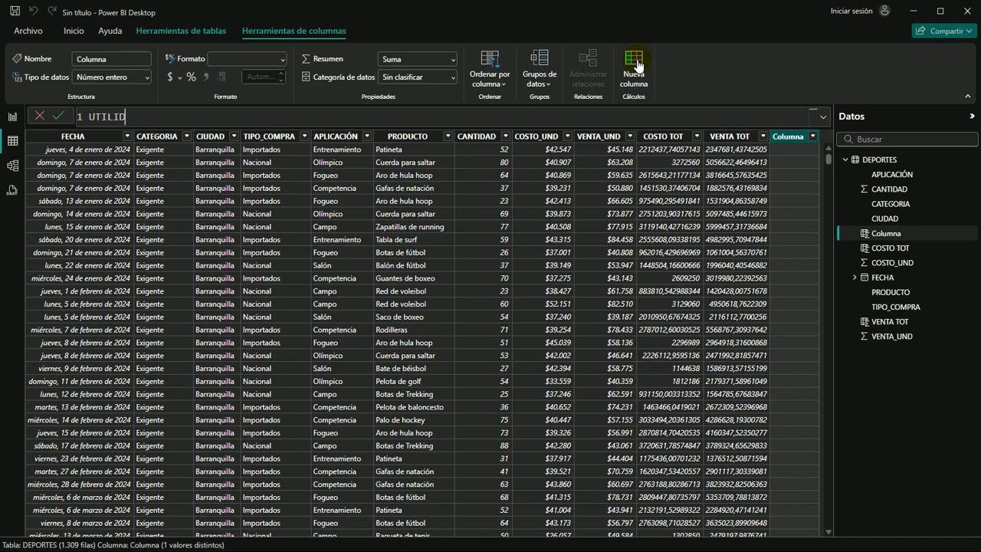
text(AD = VENTA)
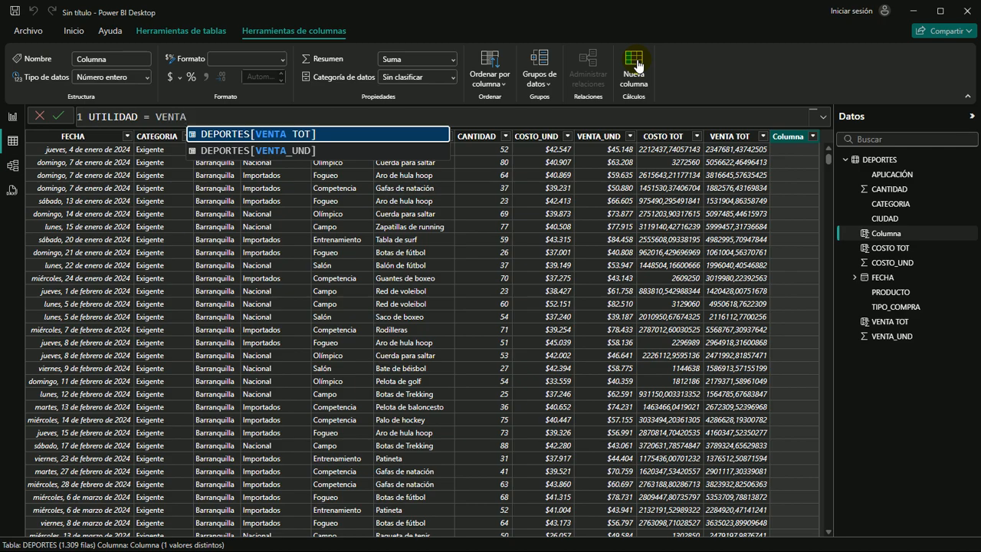
key(Tab)
text(-CO)
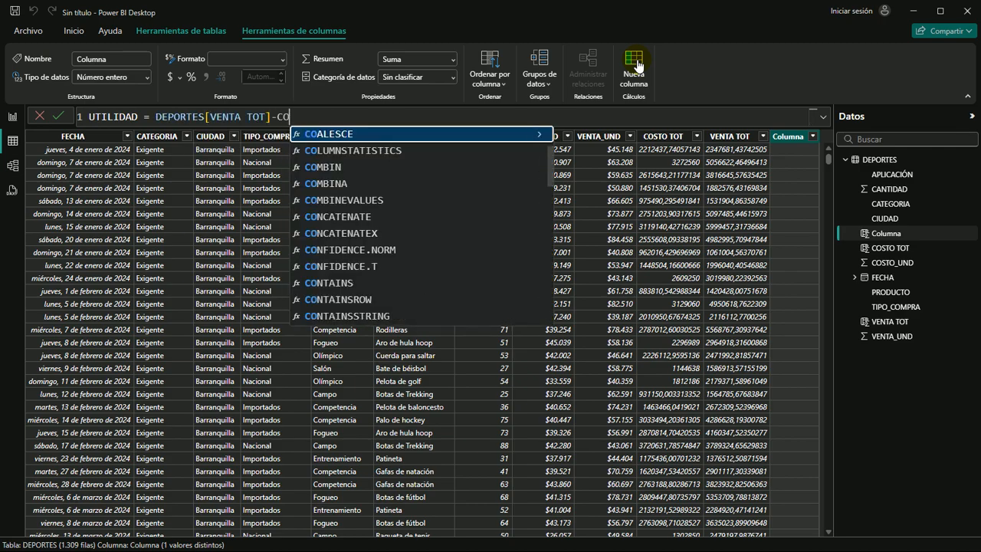
text(S)
key(Down)
key(Down)
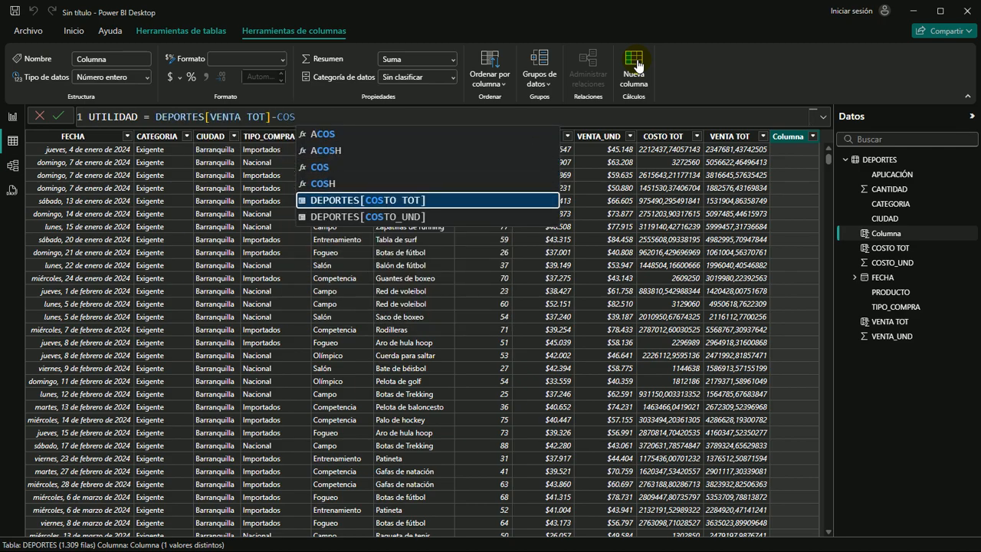
key(Tab)
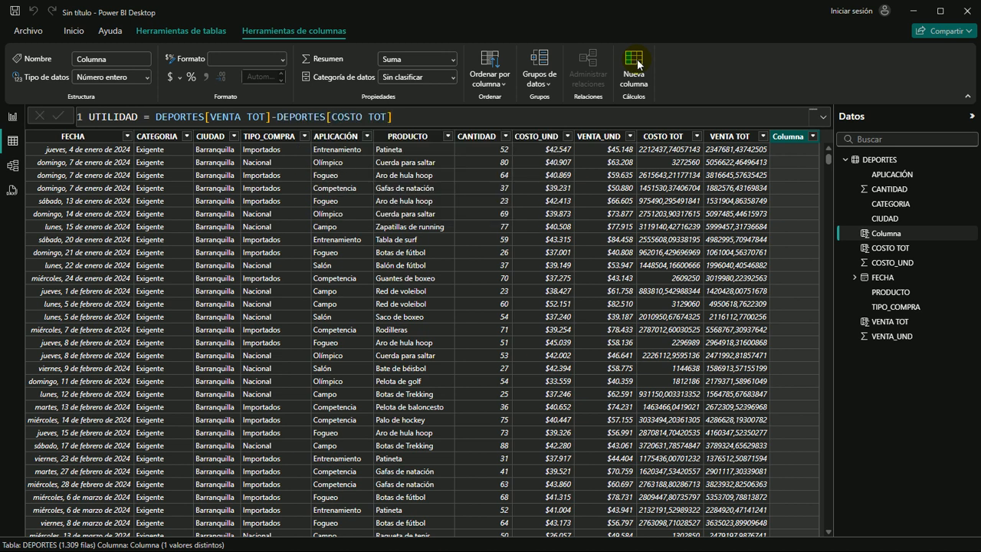
key(Return)
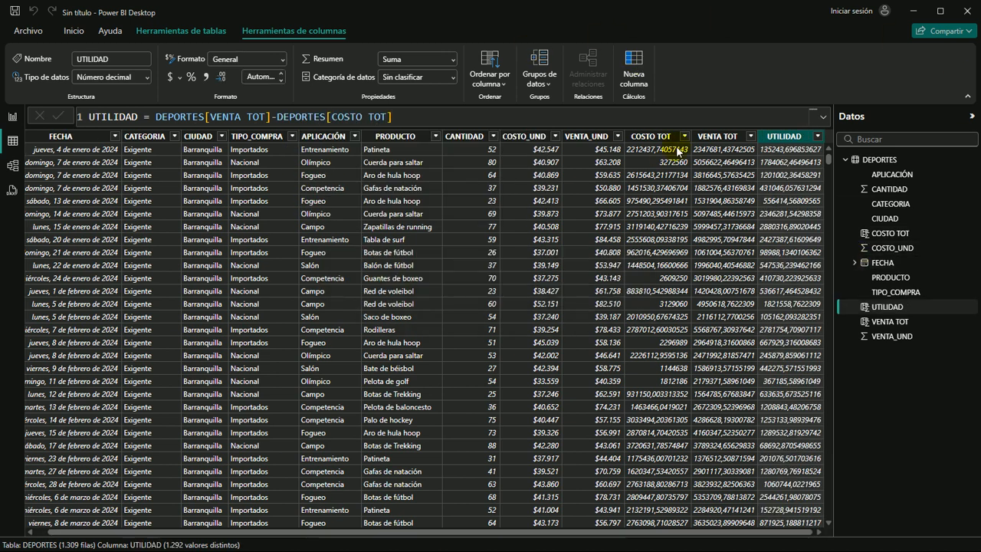
Format the COSTO TOT column as currency with 0 decimal places
click(650, 138)
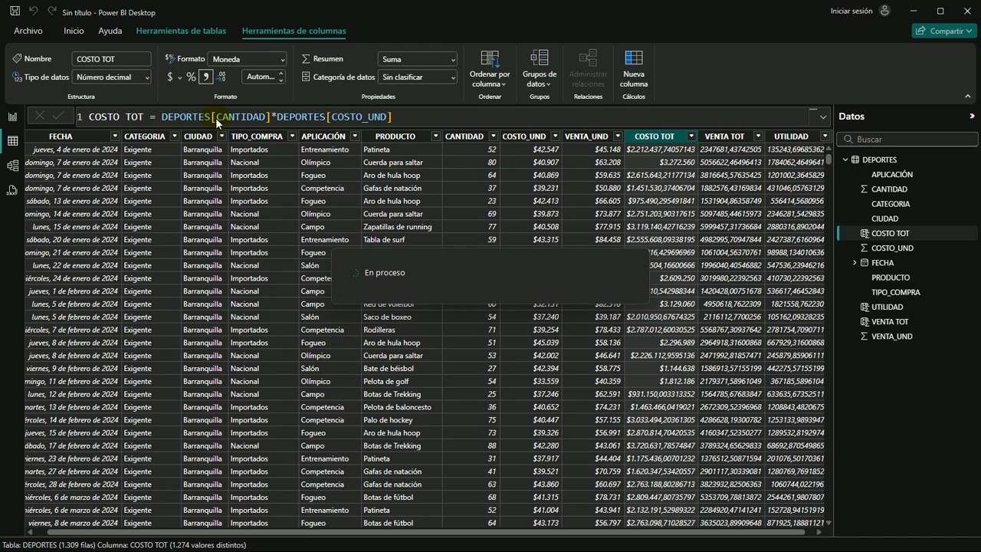
double_click(254, 77)
text(0)
key(Return)
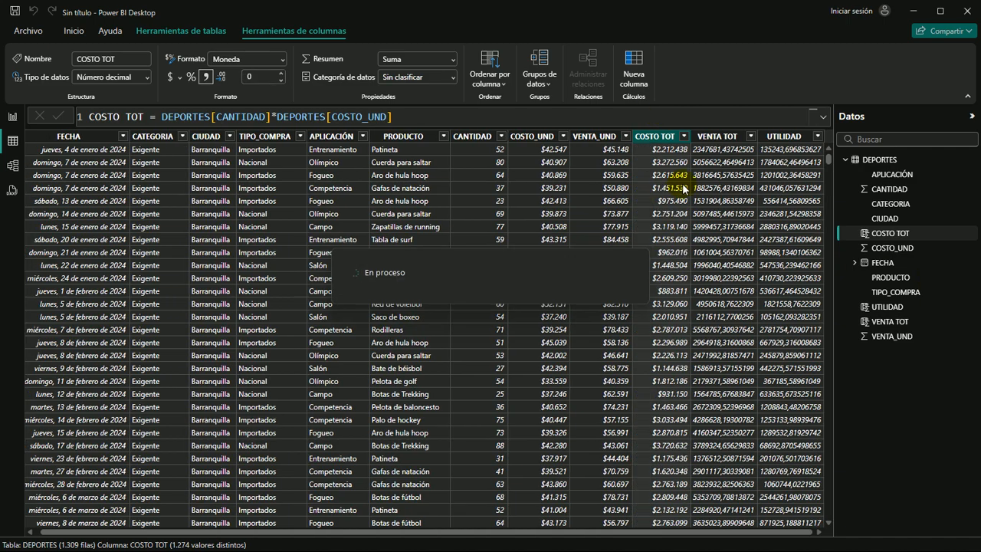
Format the VENTA TOT column as currency with 0 decimal places
click(714, 140)
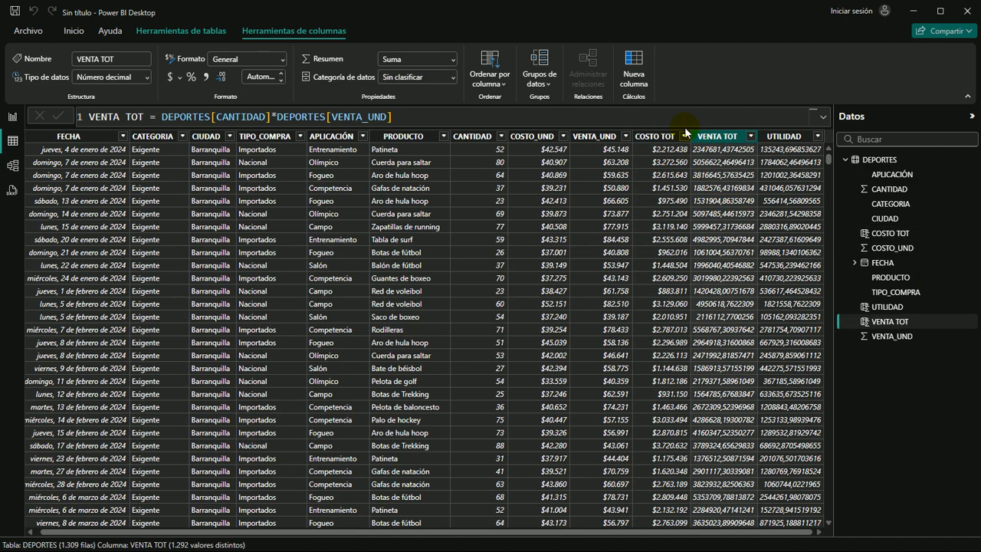
click(169, 78)
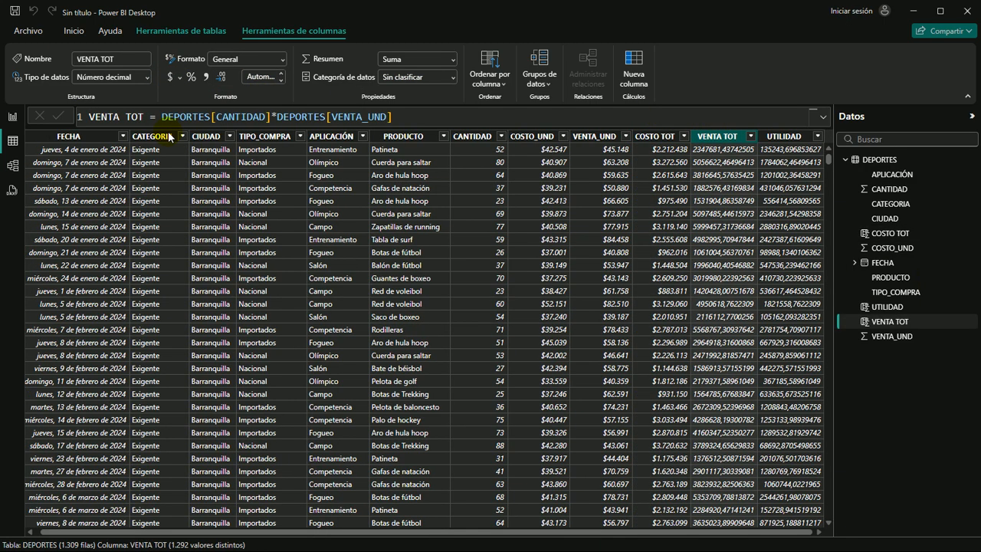
click(259, 76)
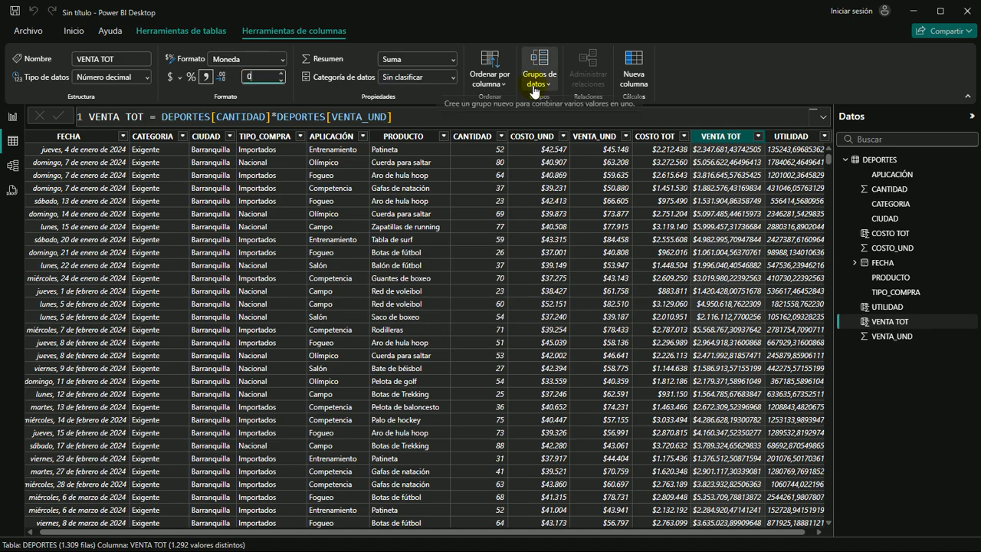
text(0)
key(Return)
Format the UTILIDAD column as currency with 0 decimal places
click(771, 136)
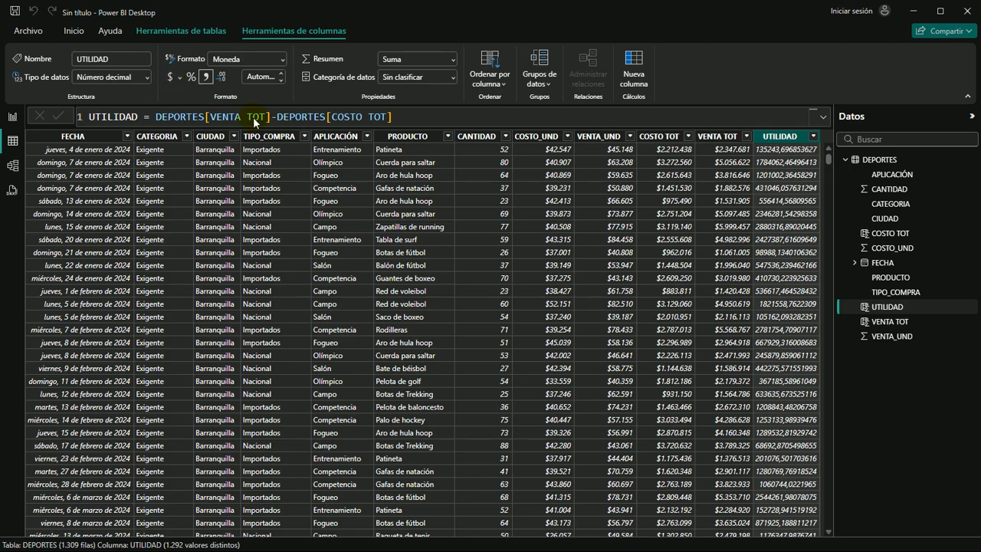
click(252, 73)
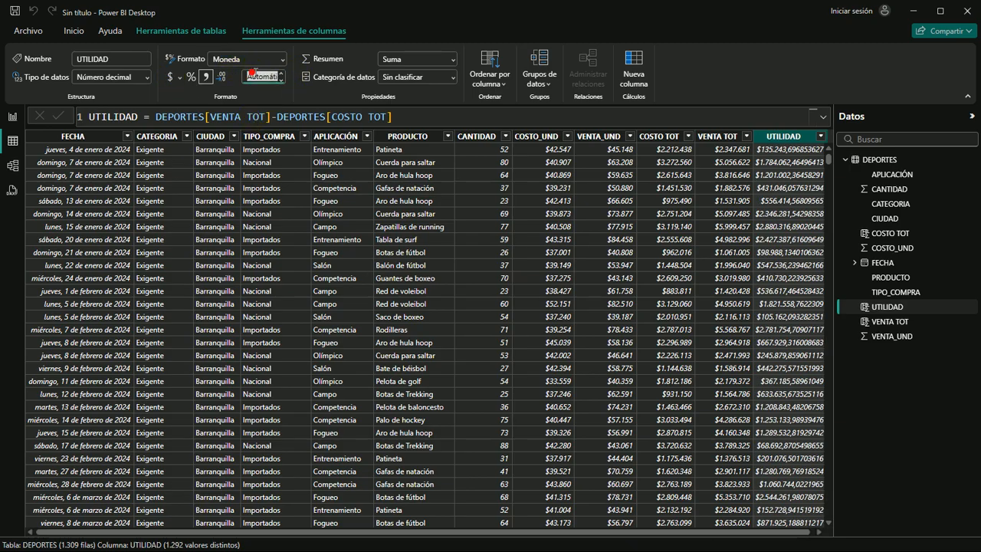
click(797, 143)
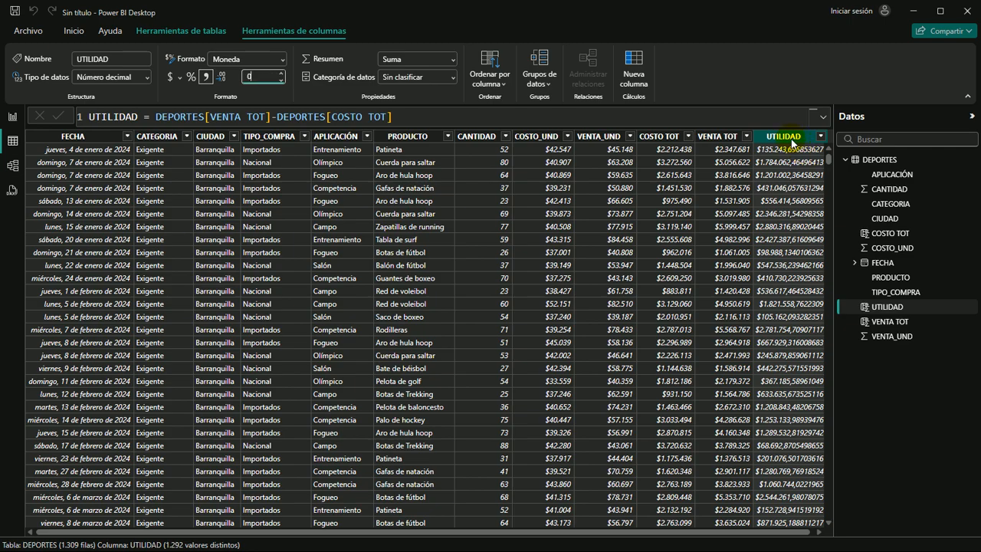
text(0)
key(Return)
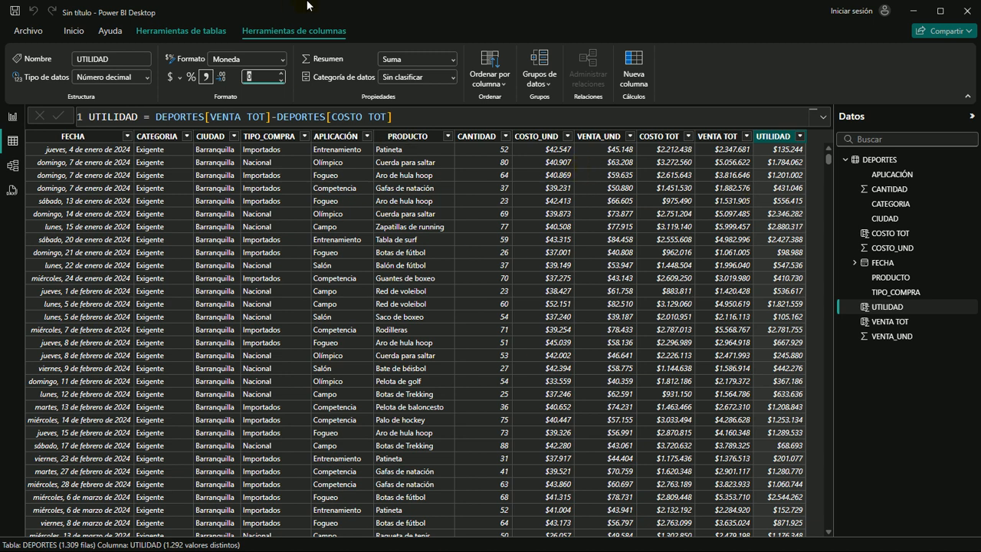
Show the blank report page and expand the FECHA field's date hierarchy down to Año, Trimestre, Mes and Día
click(13, 119)
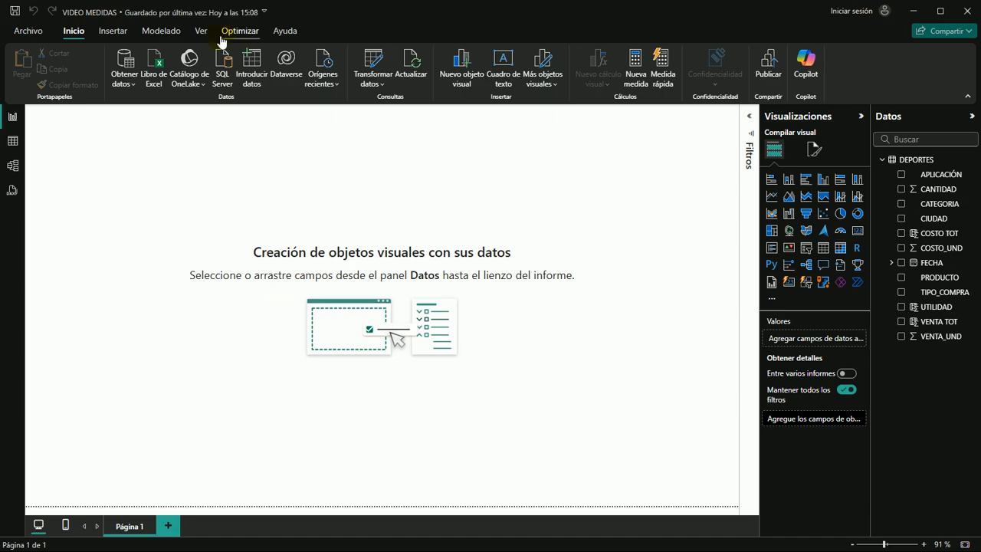
click(123, 148)
click(122, 170)
click(176, 181)
click(891, 263)
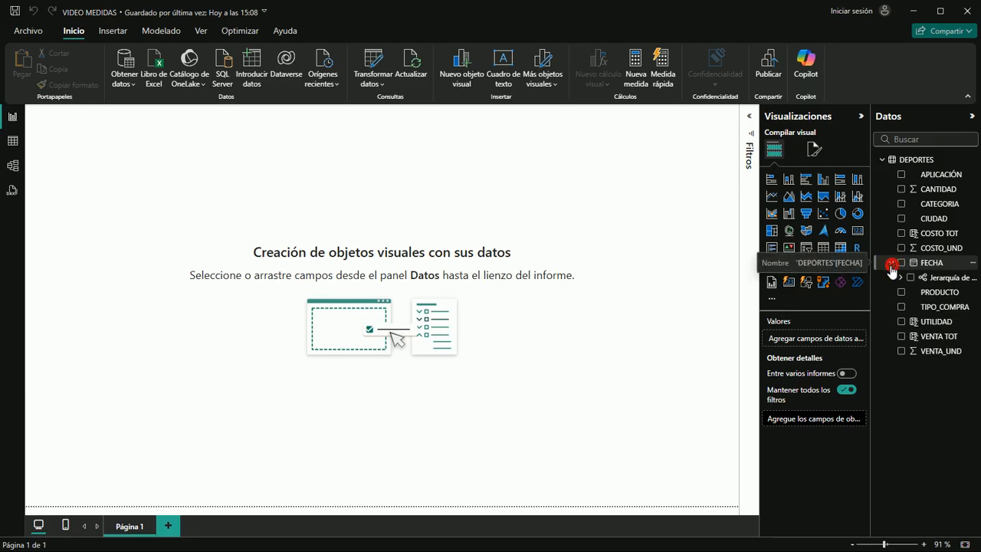
click(900, 278)
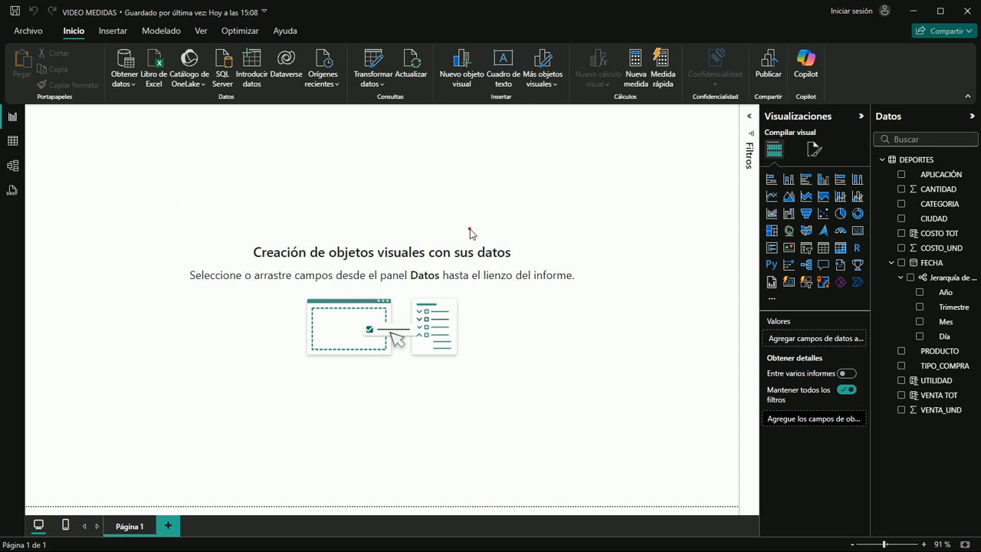
Add a card visual to the report page, reduce its height and place it near the page's upper-left corner
click(858, 232)
drag(214, 253, 218, 148)
drag(57, 110, 73, 139)
click(503, 206)
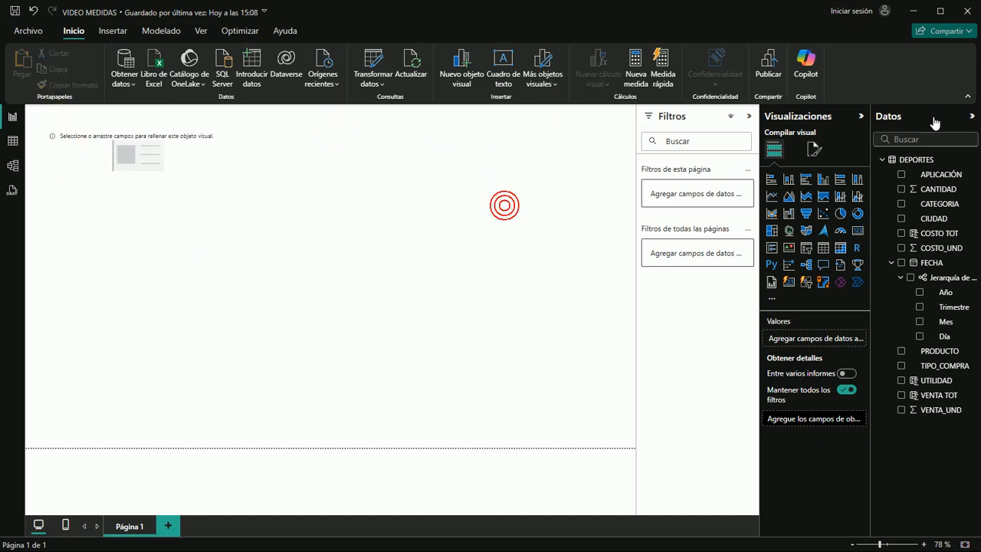
Collapse the ribbon and the Filtros pane, and nudge the empty card closer to the page's upper-left corner
key(ctrl+F1)
click(80, 100)
drag(70, 103, 64, 94)
right_click(61, 91)
click(364, 183)
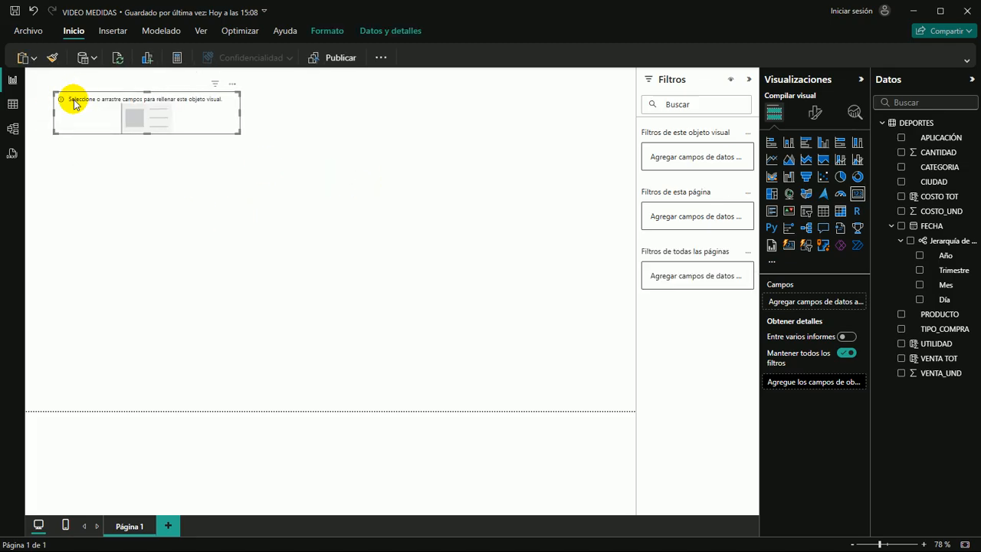
drag(72, 101, 64, 100)
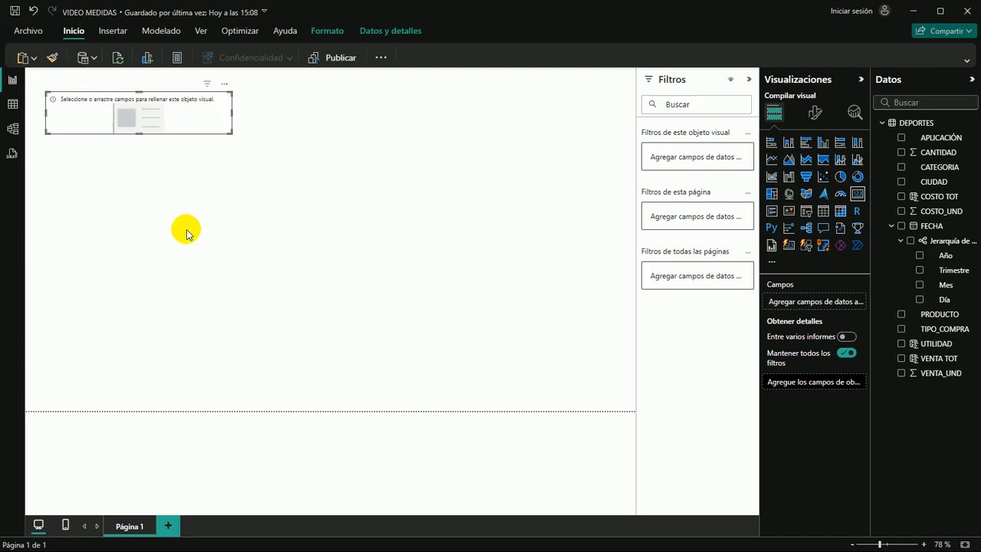
click(749, 82)
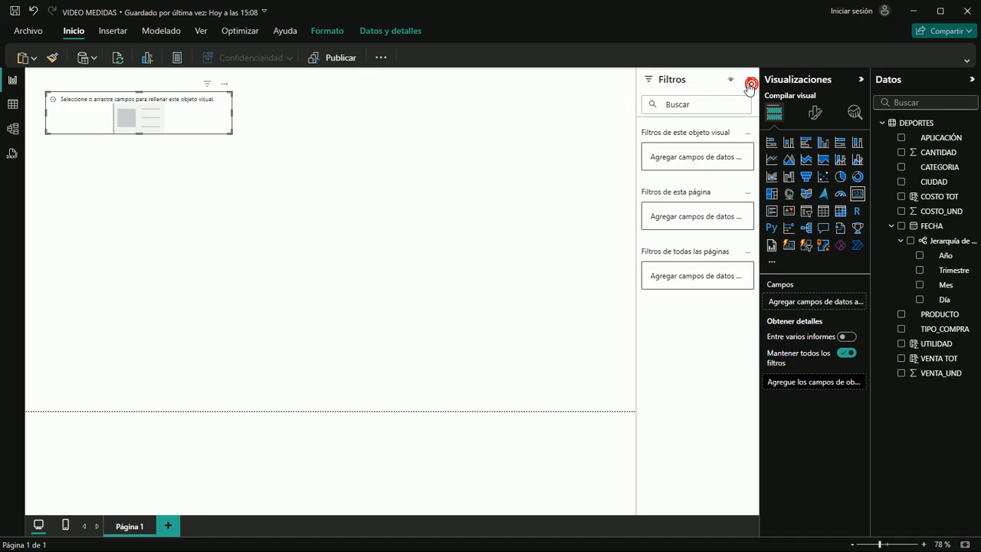
click(231, 190)
click(80, 99)
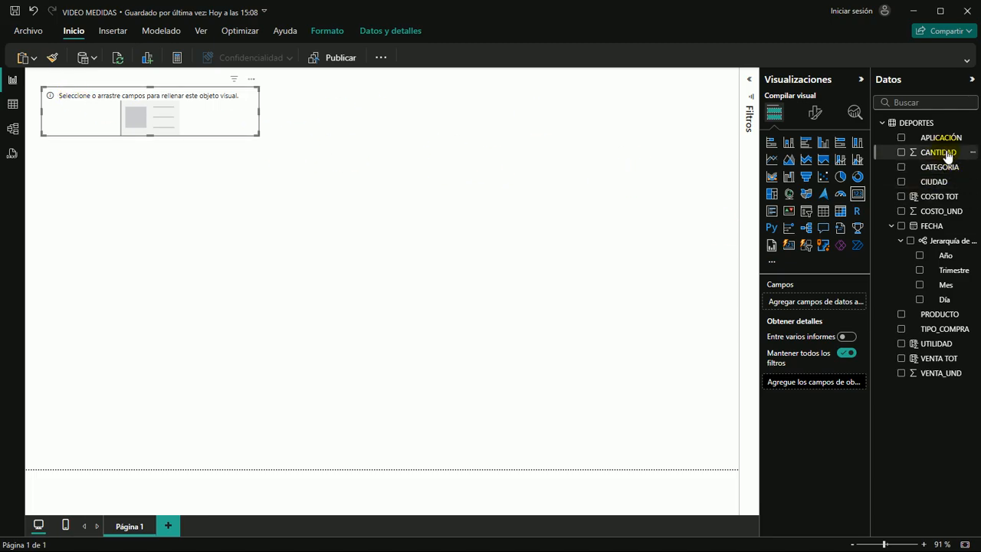
Show CANTIDAD in the card and set its callout value to font size 40 with display units Ninguno
drag(950, 158, 221, 109)
click(815, 113)
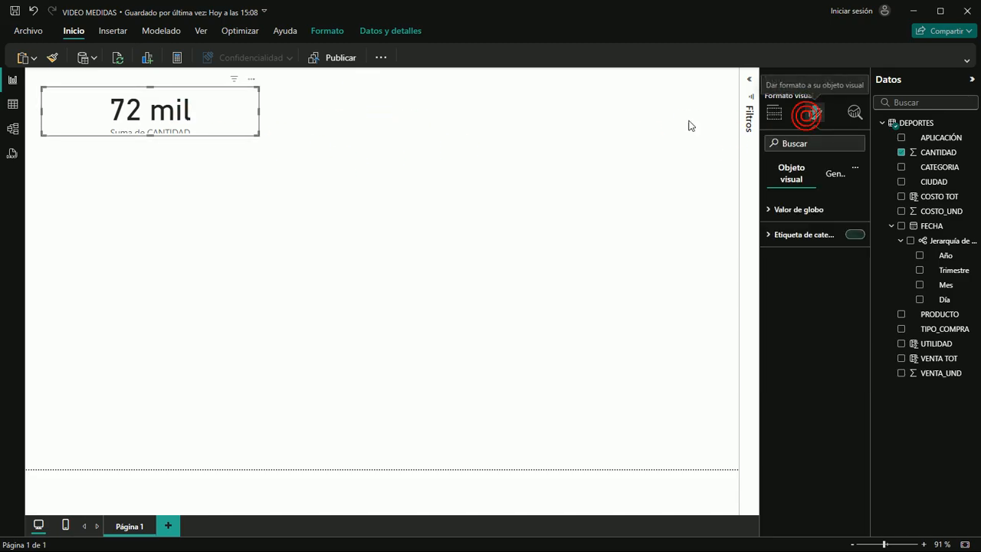
click(774, 211)
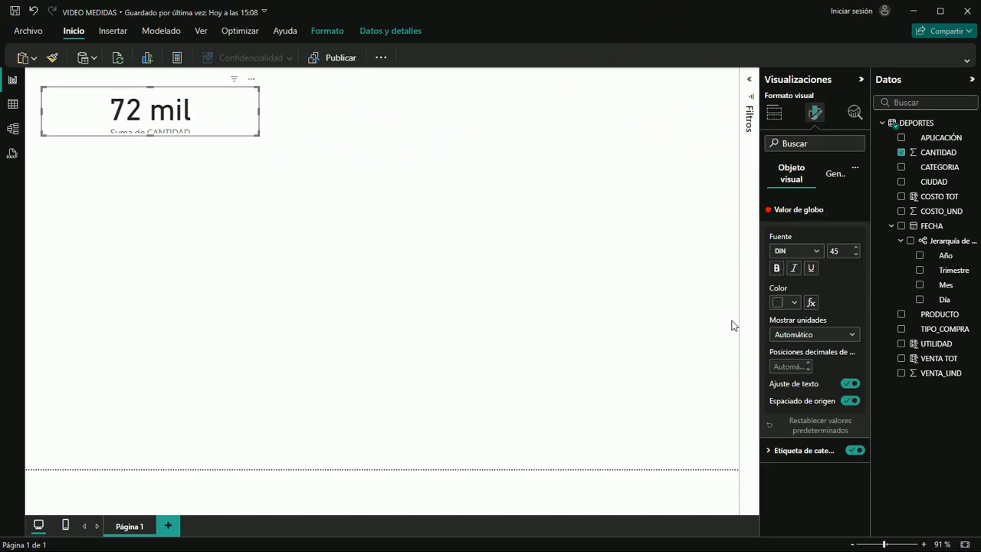
click(856, 255)
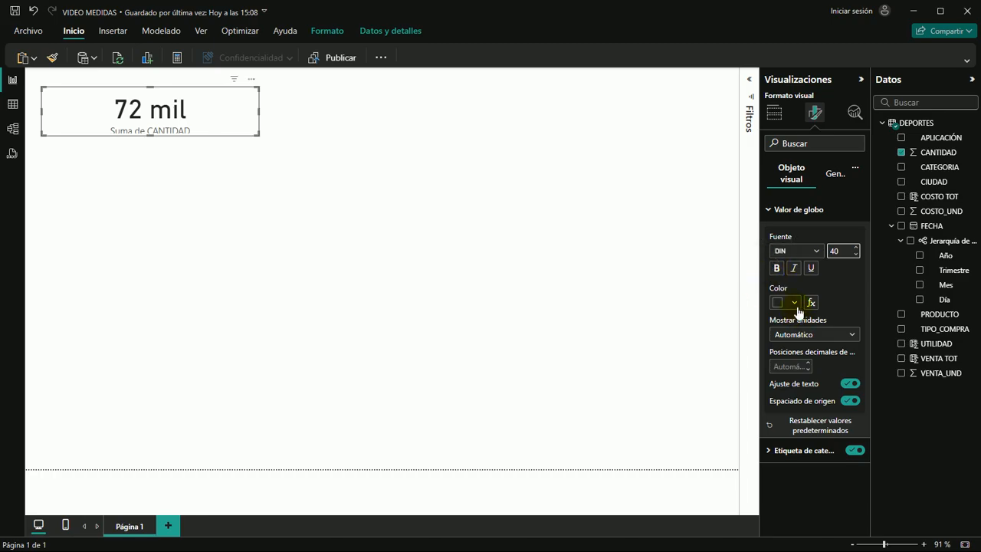
click(852, 339)
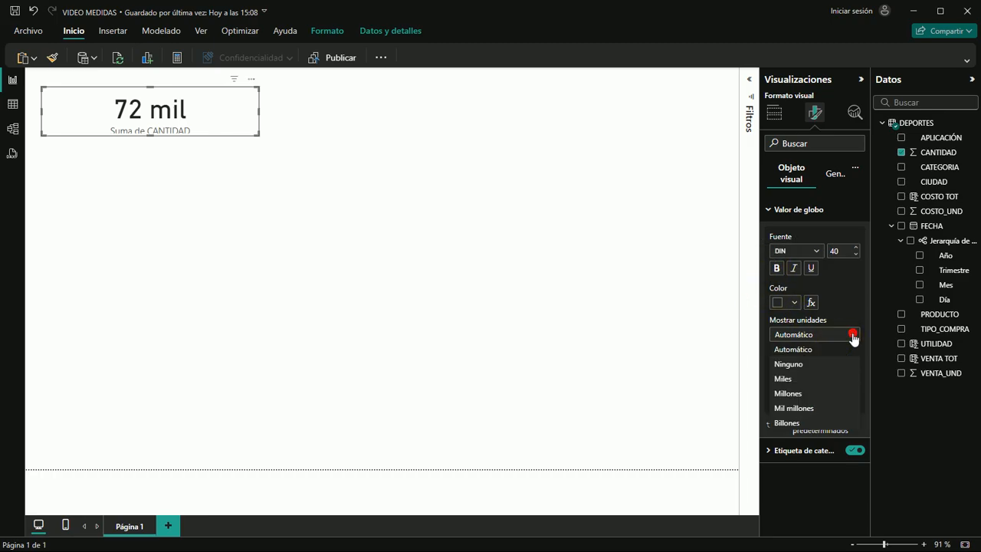
click(782, 366)
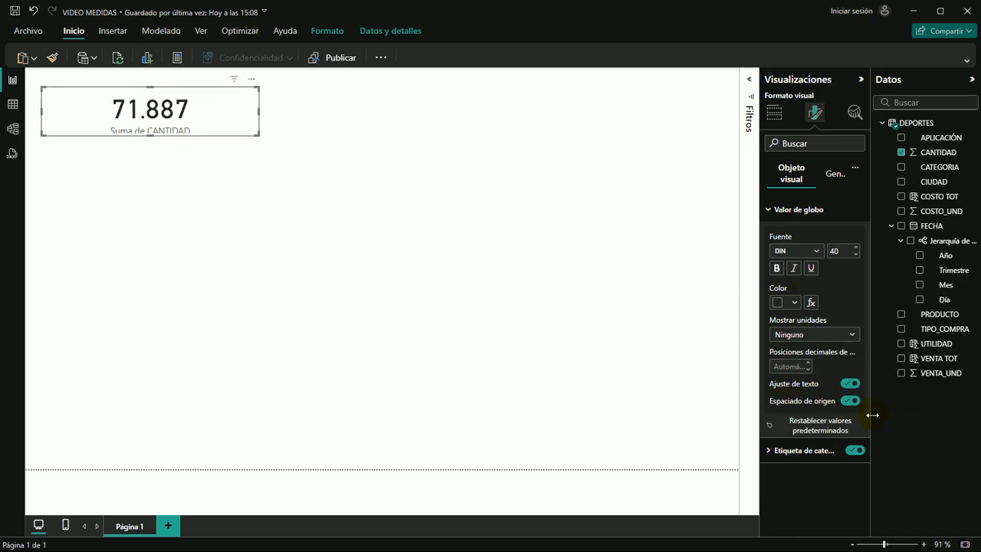
Make the CANTIDAD card slightly taller so its category label fits, and set its background to a medium blue theme colour
click(772, 212)
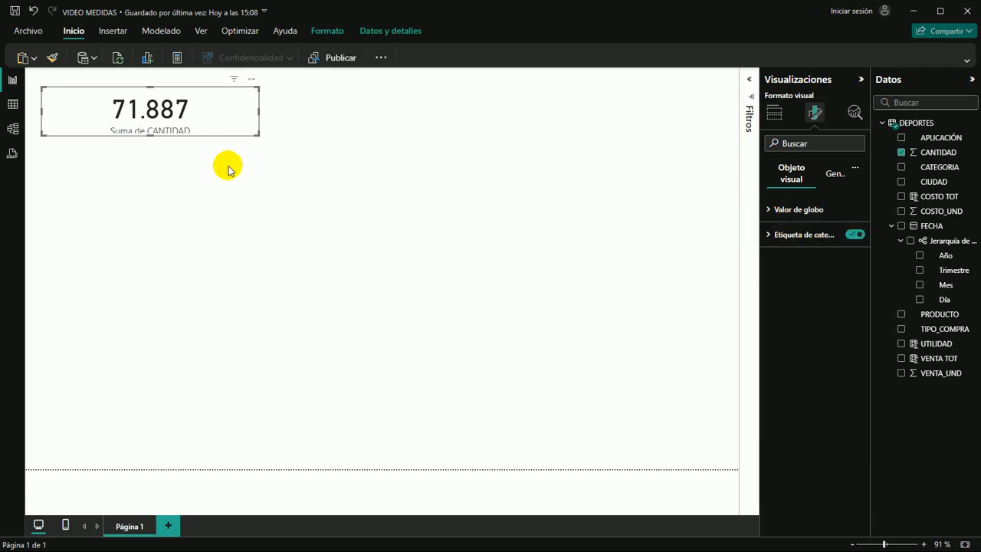
drag(150, 135, 149, 143)
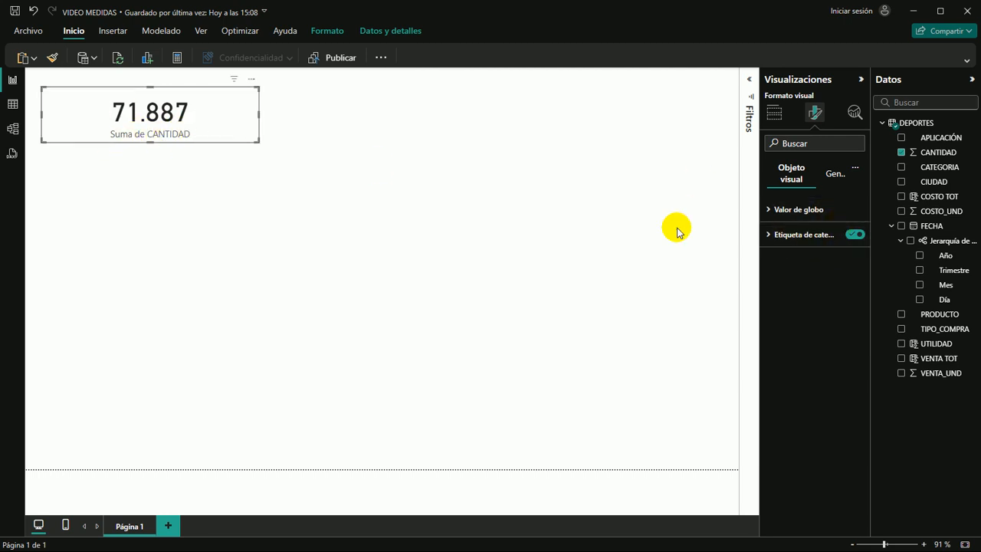
click(832, 176)
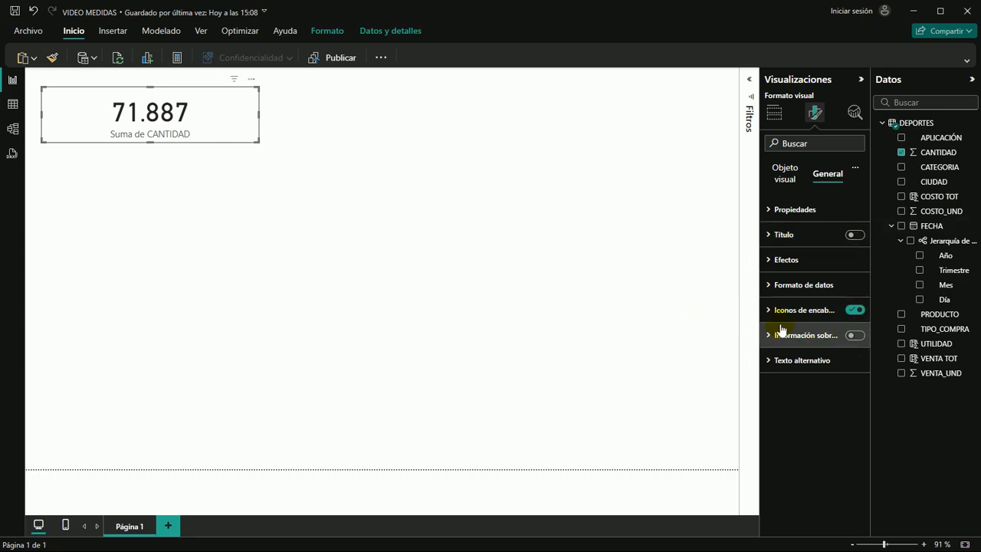
click(773, 260)
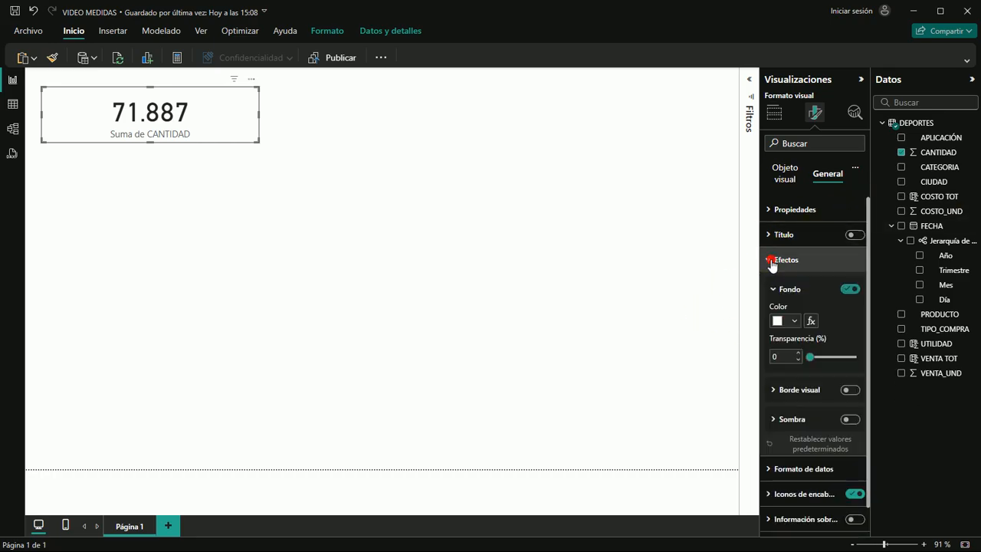
click(795, 321)
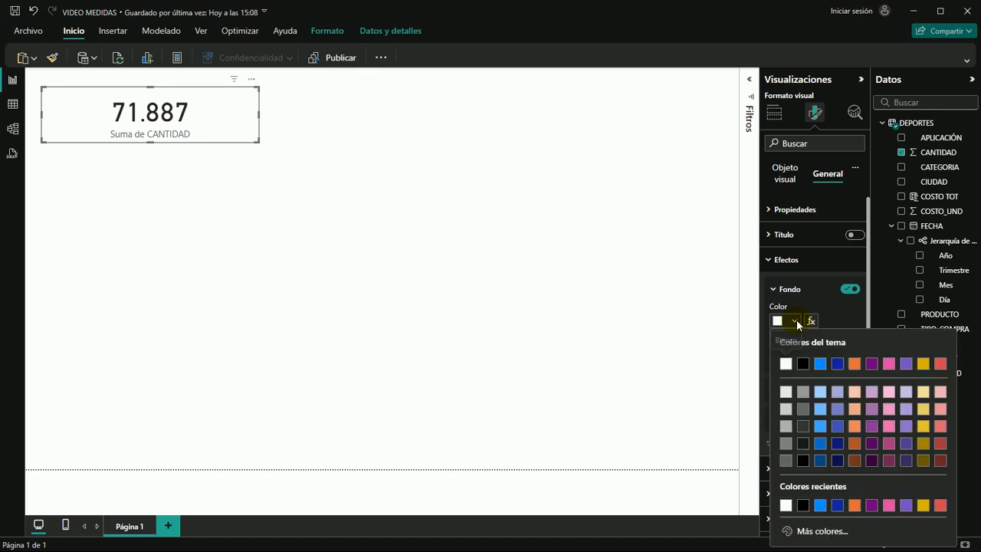
click(820, 432)
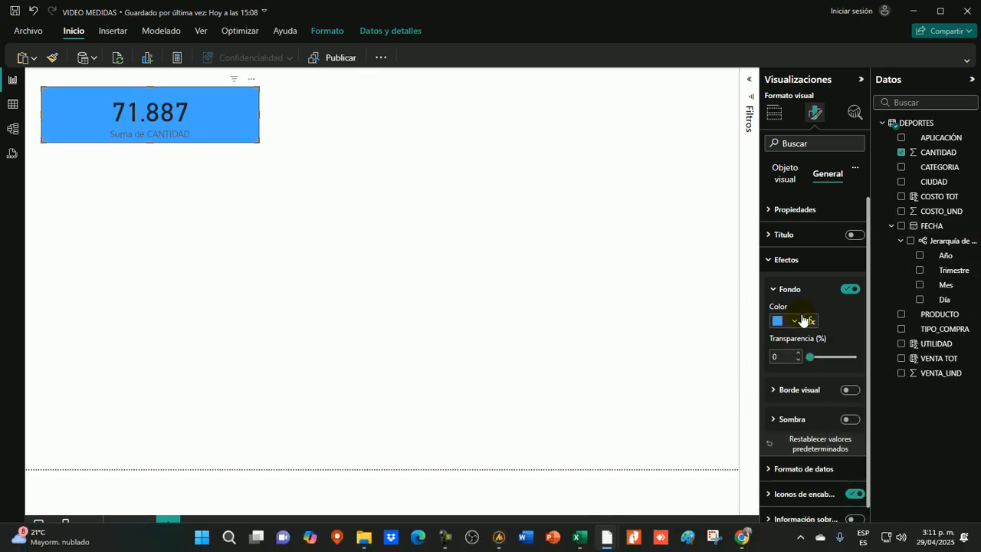
Enable the CANTIDAD card's visual border and give it rounded corners
click(852, 390)
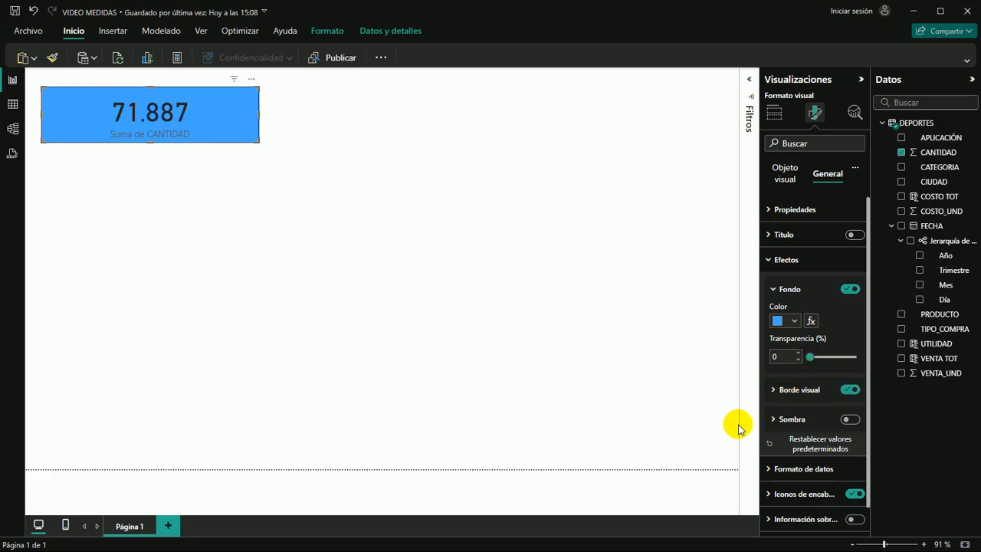
click(772, 390)
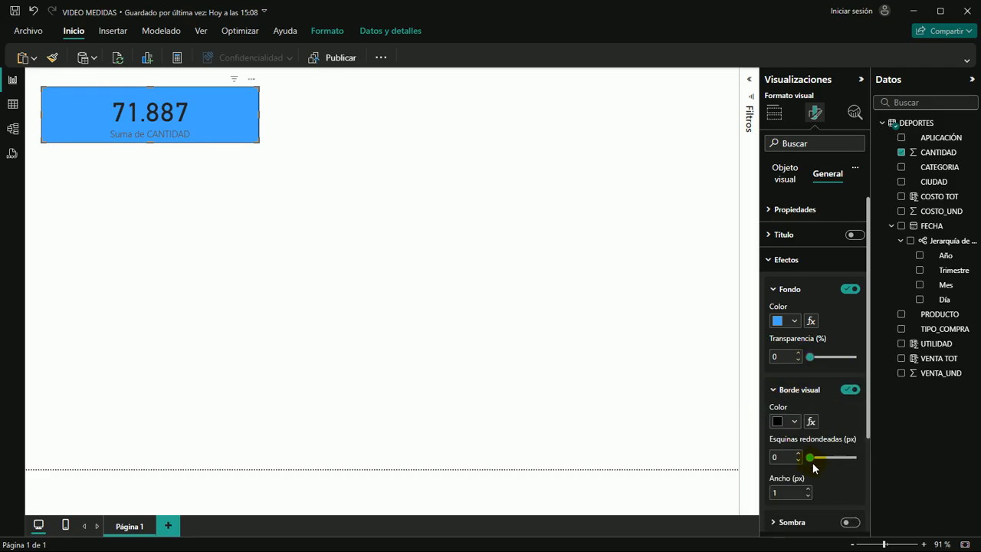
drag(810, 457, 836, 459)
click(558, 379)
Make the CANTIDAD card narrower and place it closer to the report page's upper-left corner
click(237, 93)
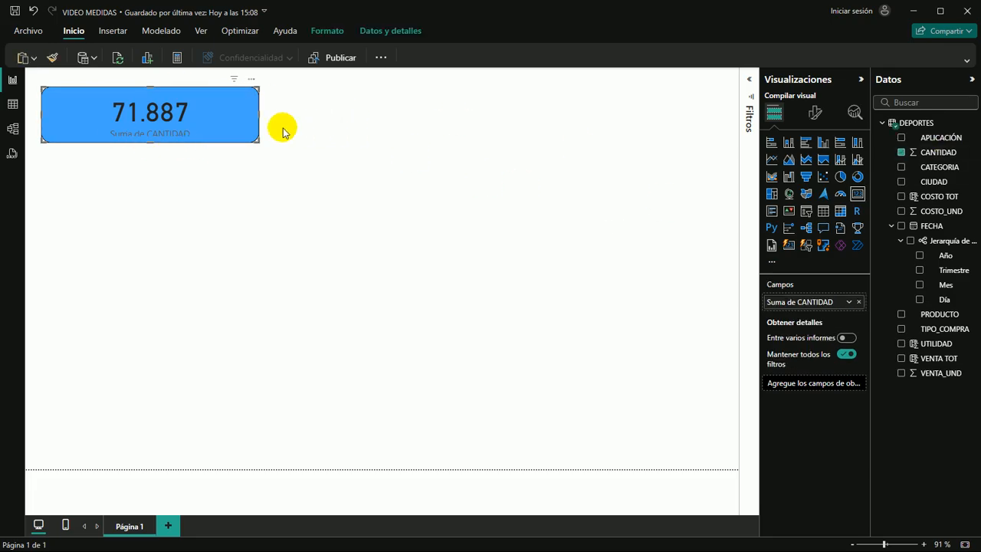
drag(260, 116, 193, 106)
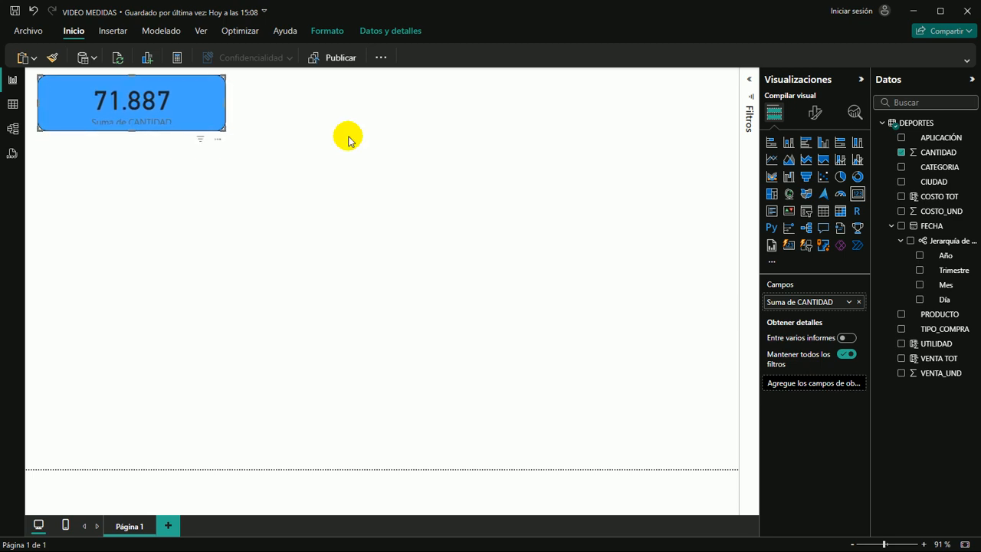
click(412, 149)
Review the aggregation options available for the card's CANTIDAD field, from Suma to Mediana, without changing the selection
click(188, 109)
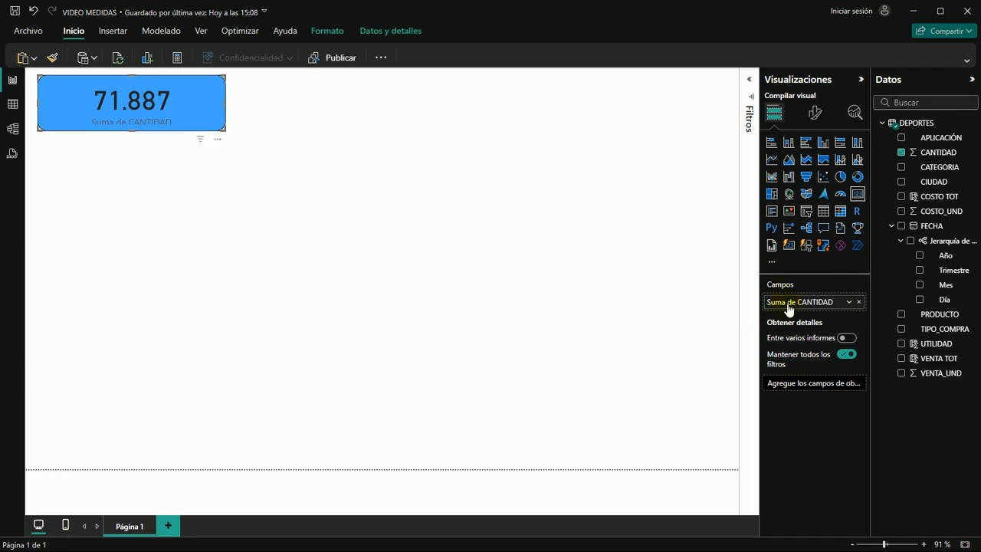
click(848, 303)
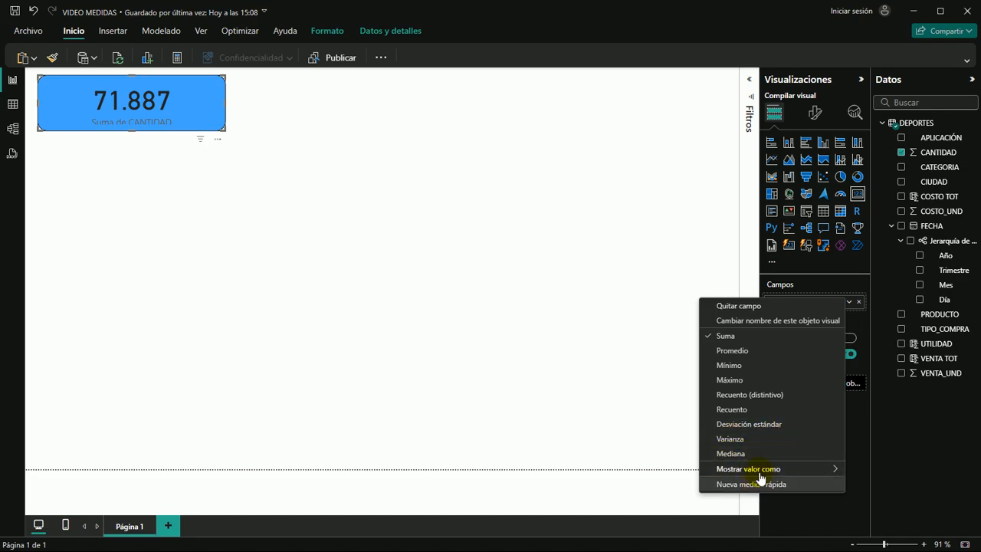
mouse_move(772, 476)
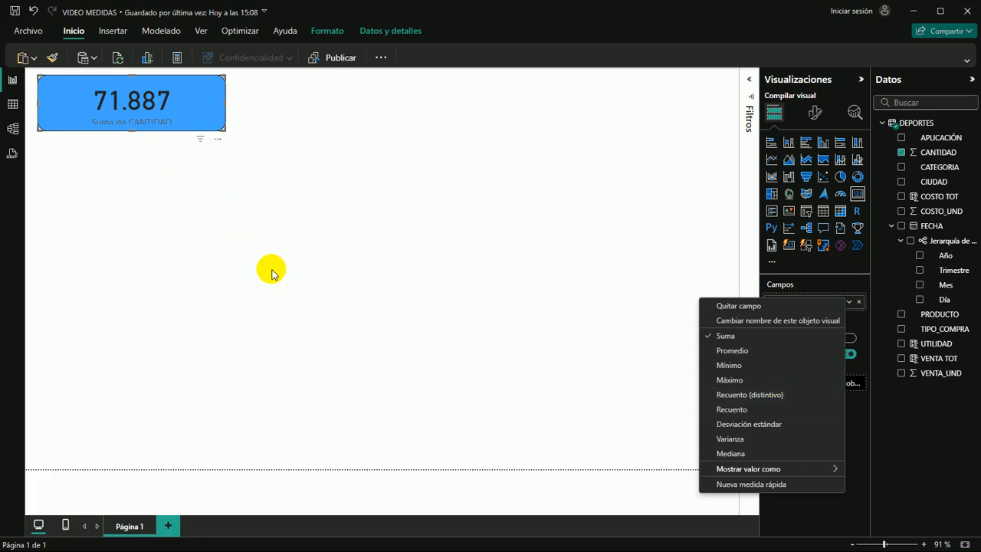
click(327, 233)
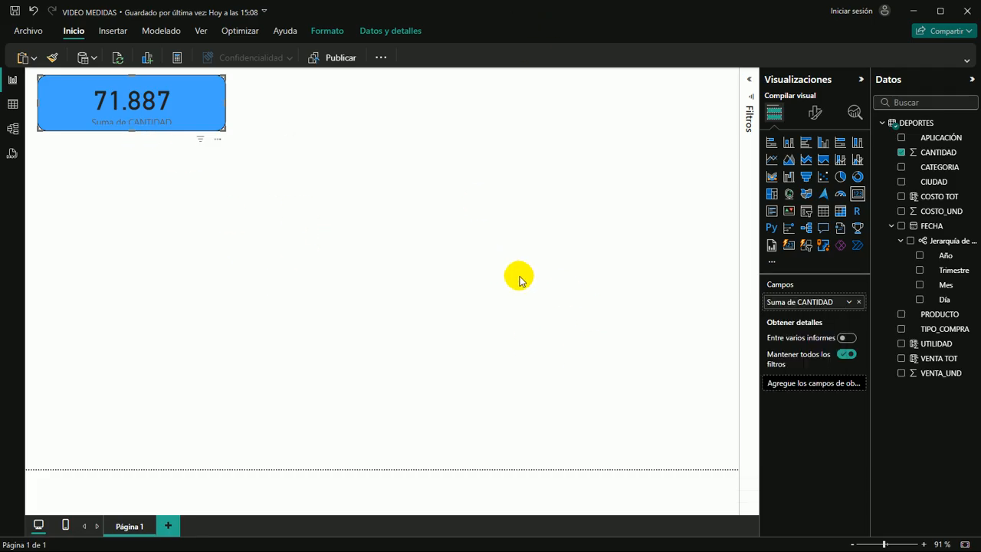
Place a duplicate of the card directly below the first and replace its CANTIDAD field with UTILIDAD
click(196, 115)
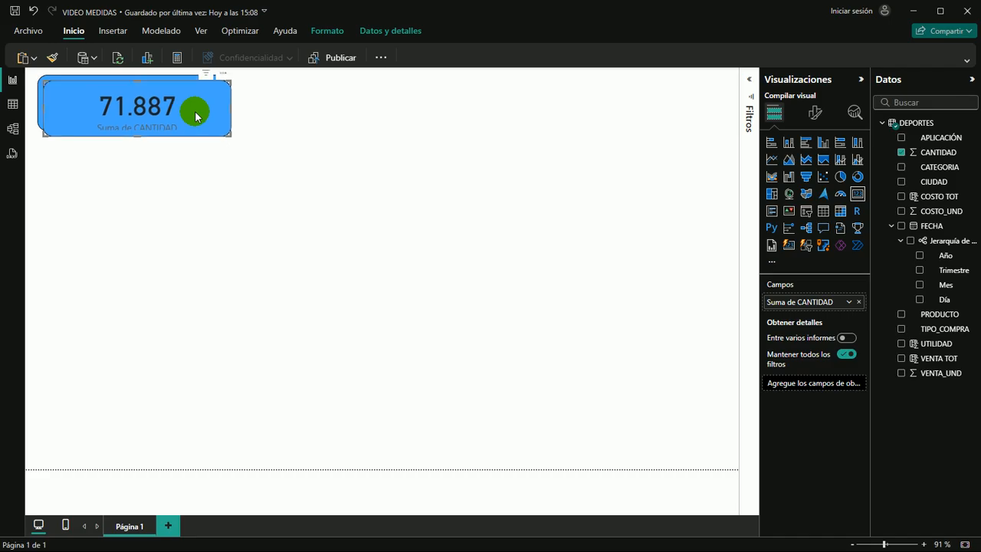
drag(196, 115, 197, 158)
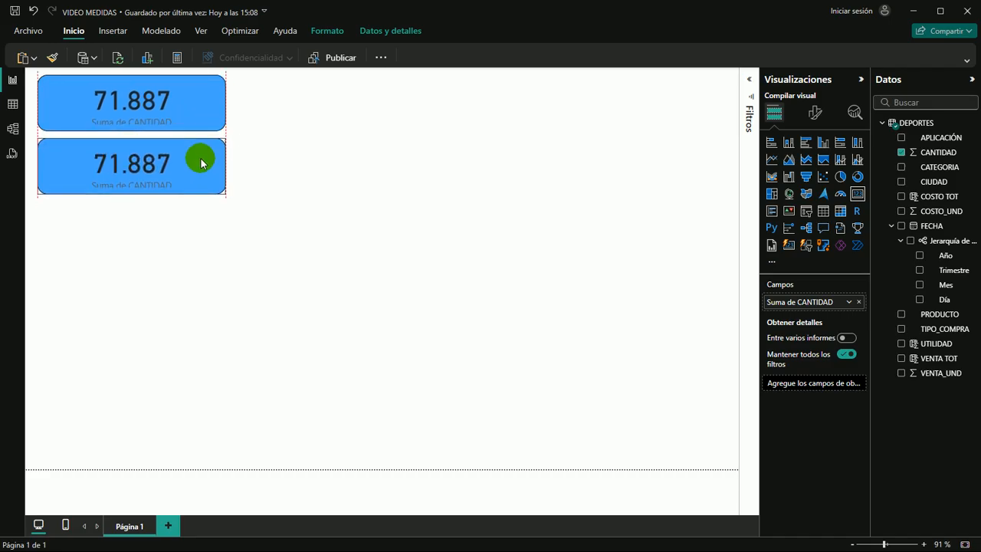
click(901, 153)
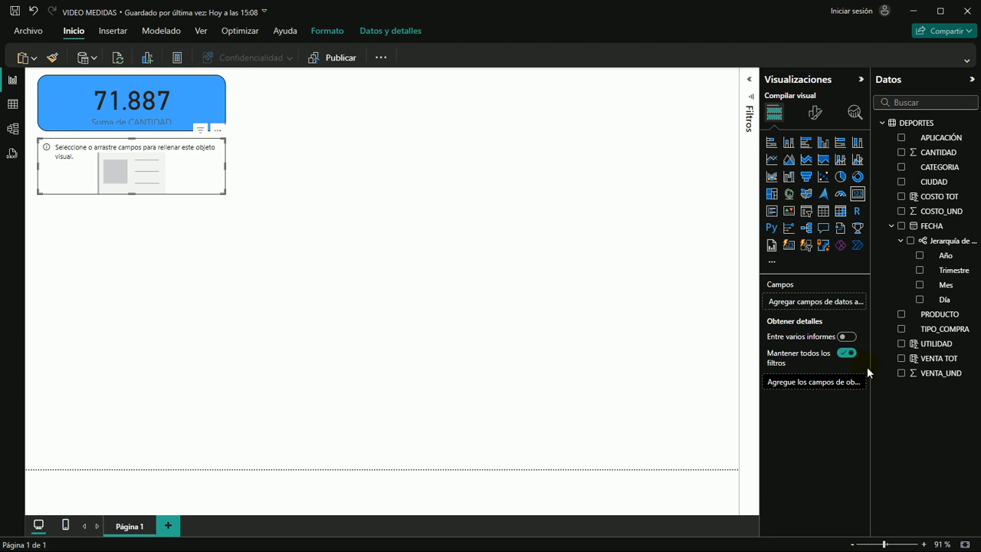
drag(945, 351, 145, 172)
click(61, 173)
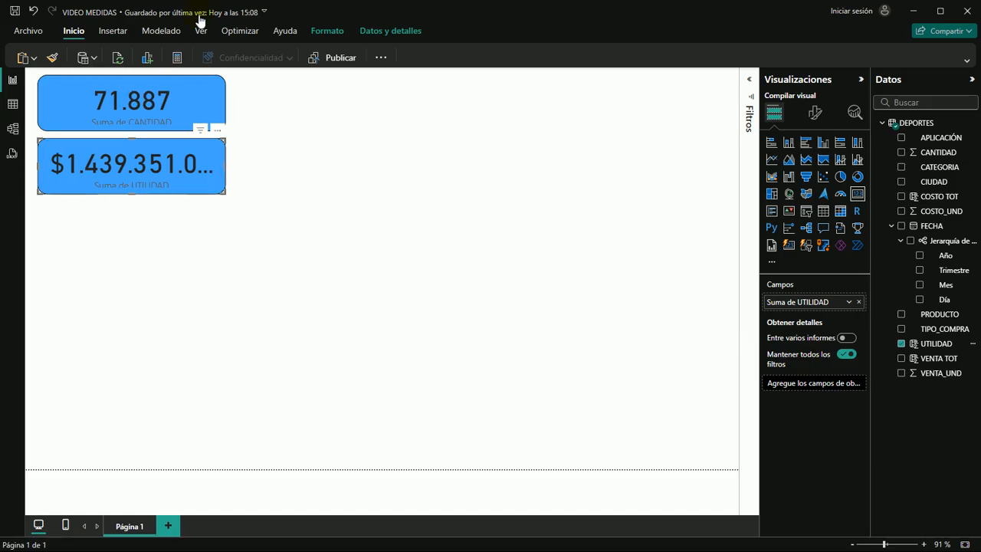
Change the second card's UTILIDAD aggregation to Promedio
click(848, 302)
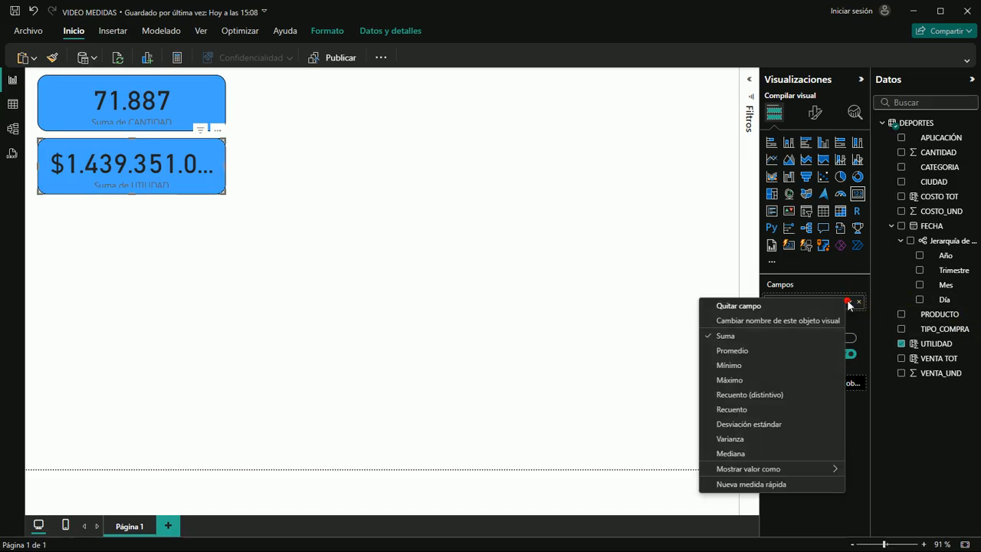
click(714, 352)
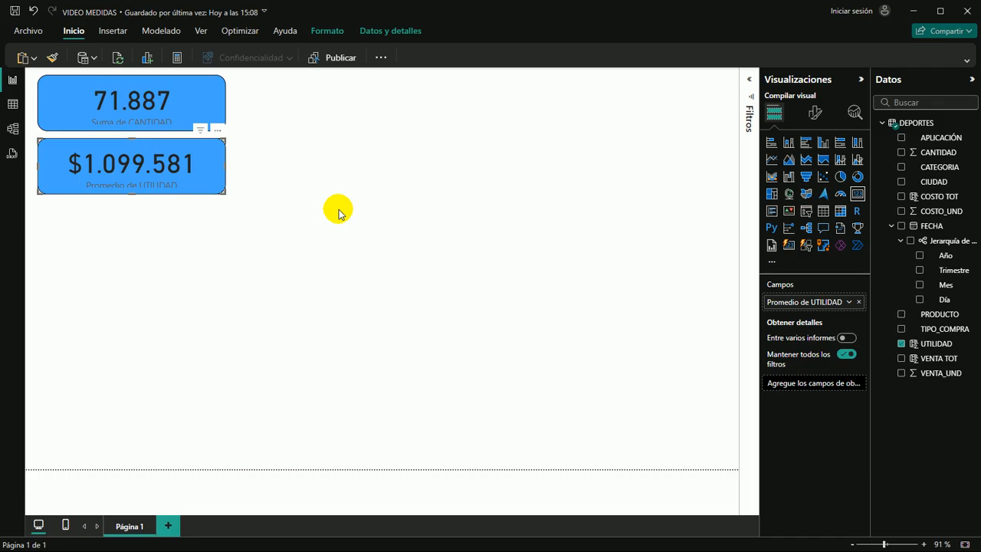
click(317, 166)
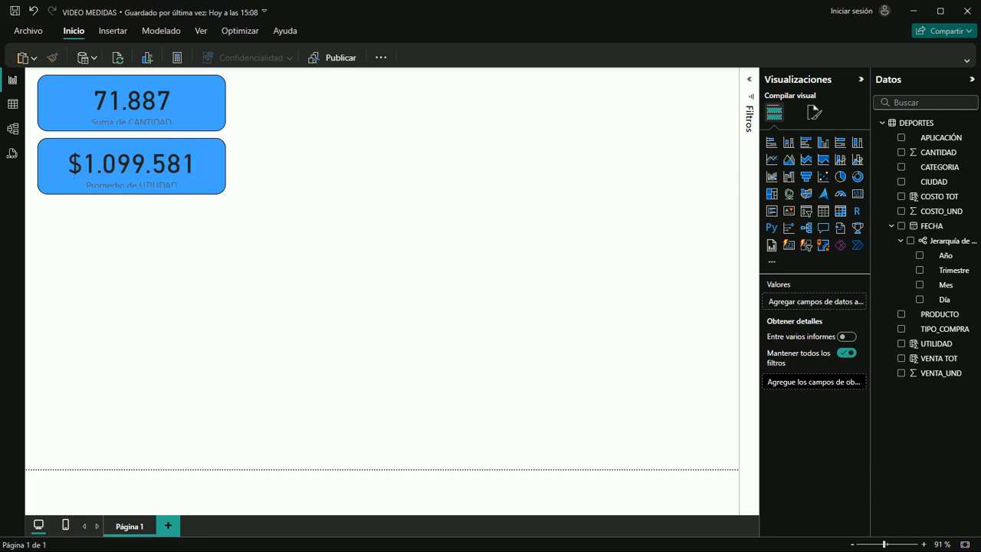
Paste another copy of the CANTIDAD card and align it below the Promedio de UTILIDAD card
click(306, 282)
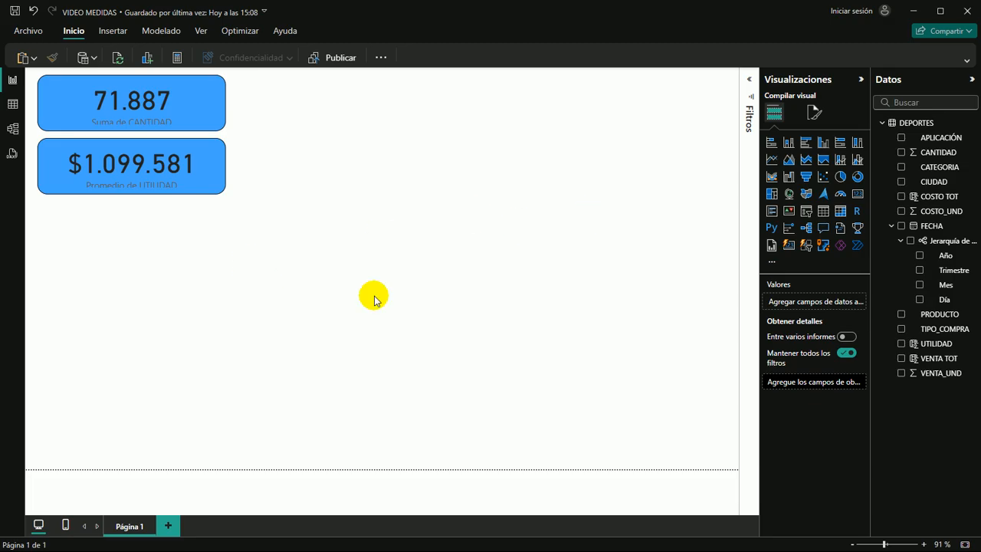
click(249, 225)
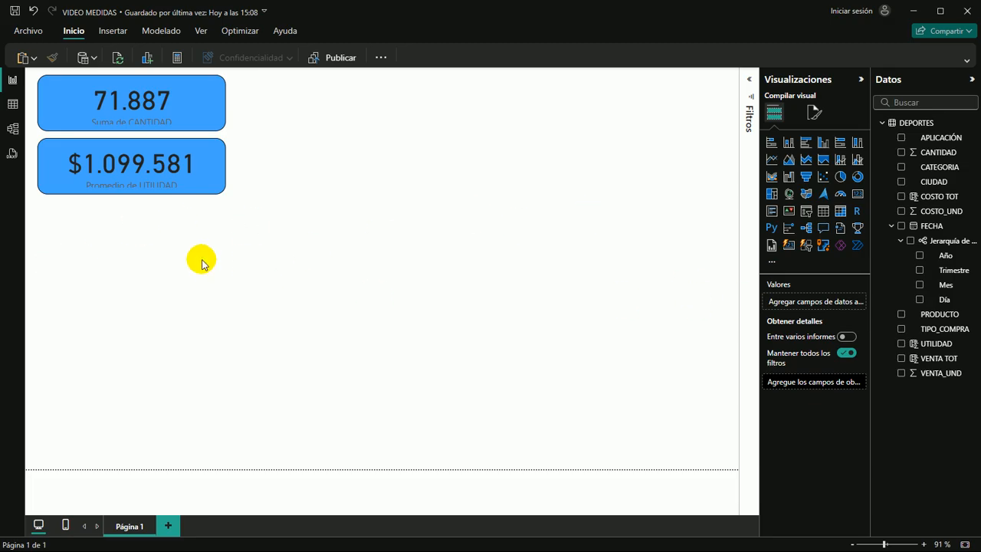
key(ctrl+v)
drag(211, 108, 202, 230)
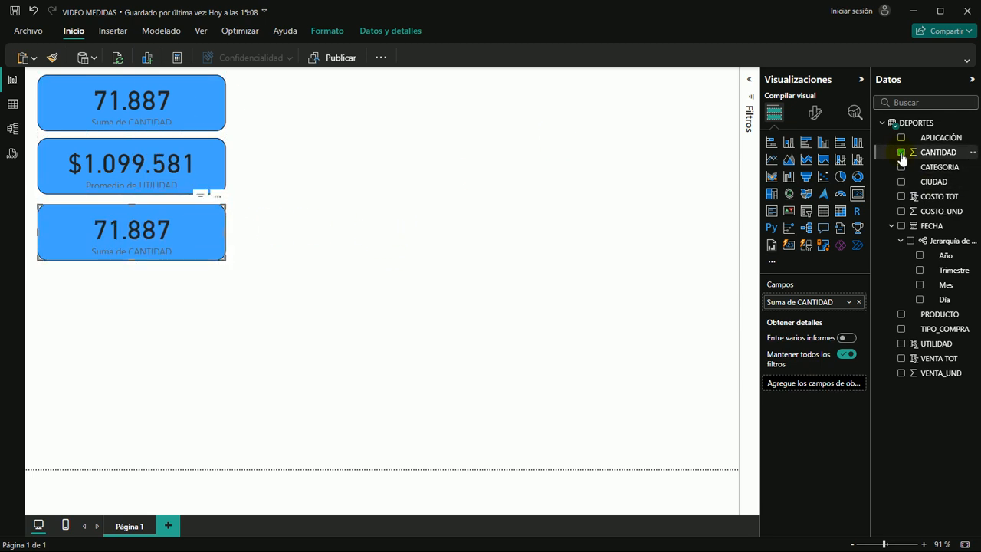
Replace CANTIDAD with VENTA_UND in the third card and set its aggregation to Mínimo
click(848, 302)
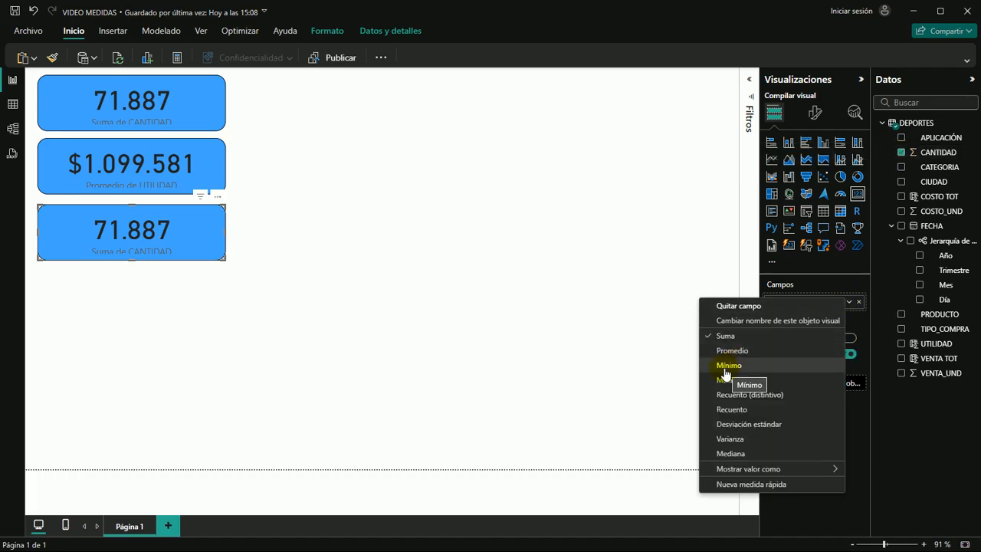
click(902, 152)
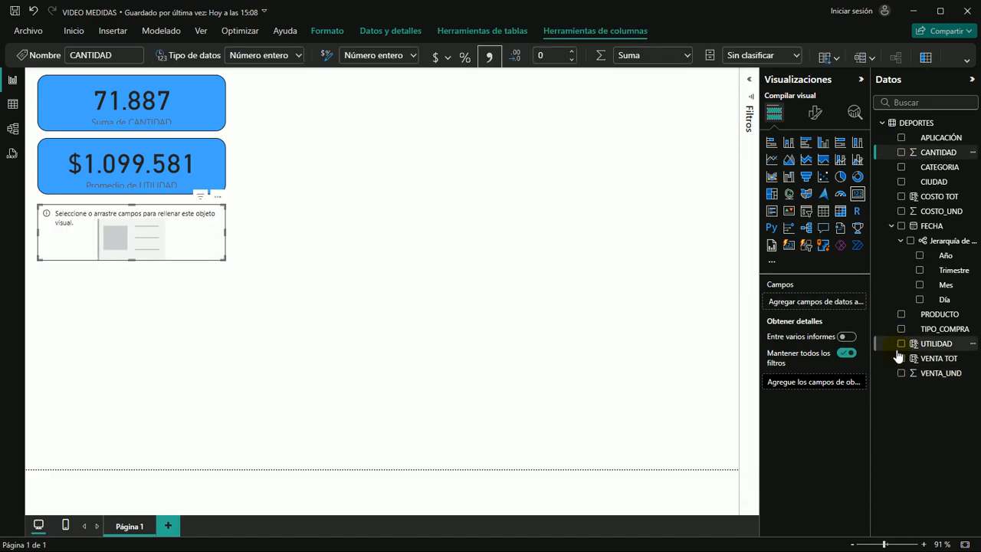
click(900, 373)
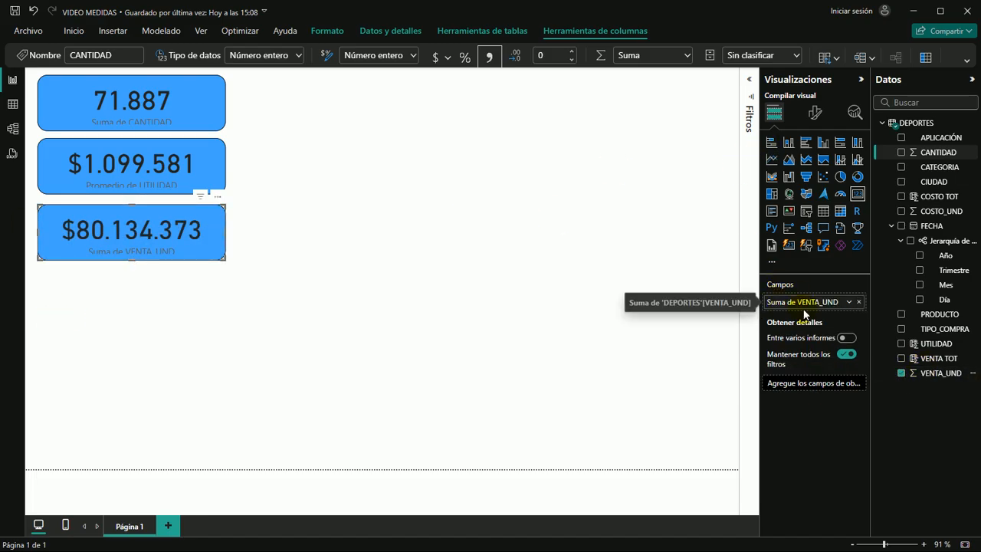
click(848, 303)
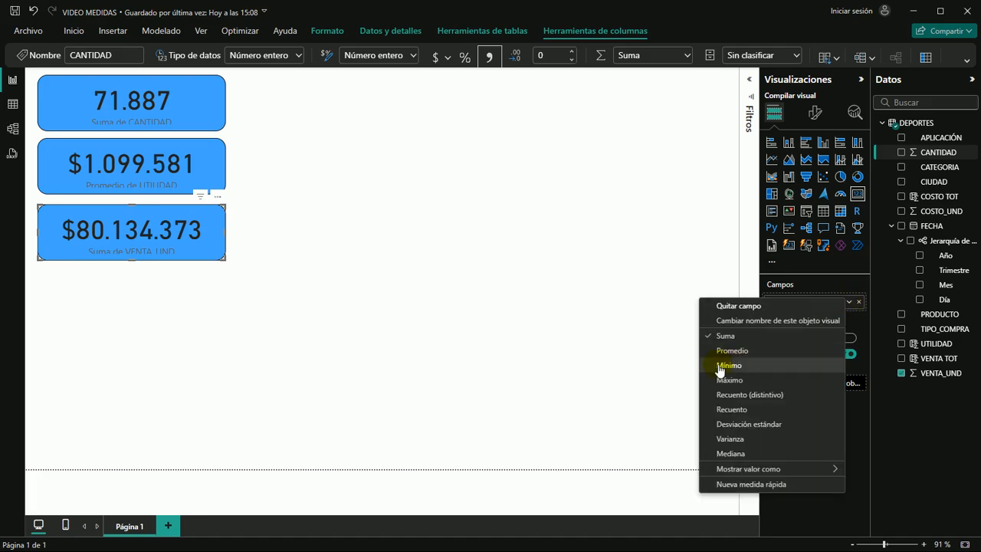
click(728, 365)
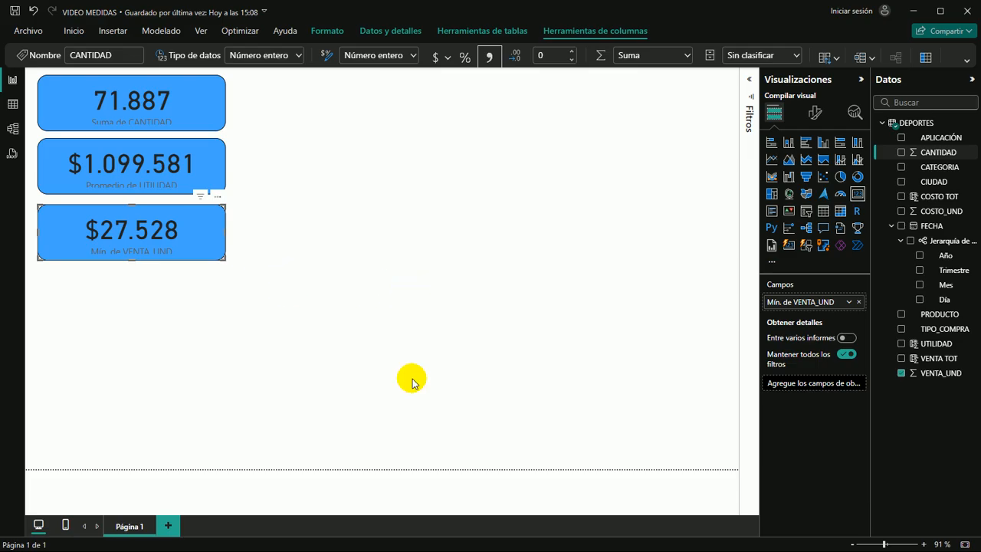
click(86, 228)
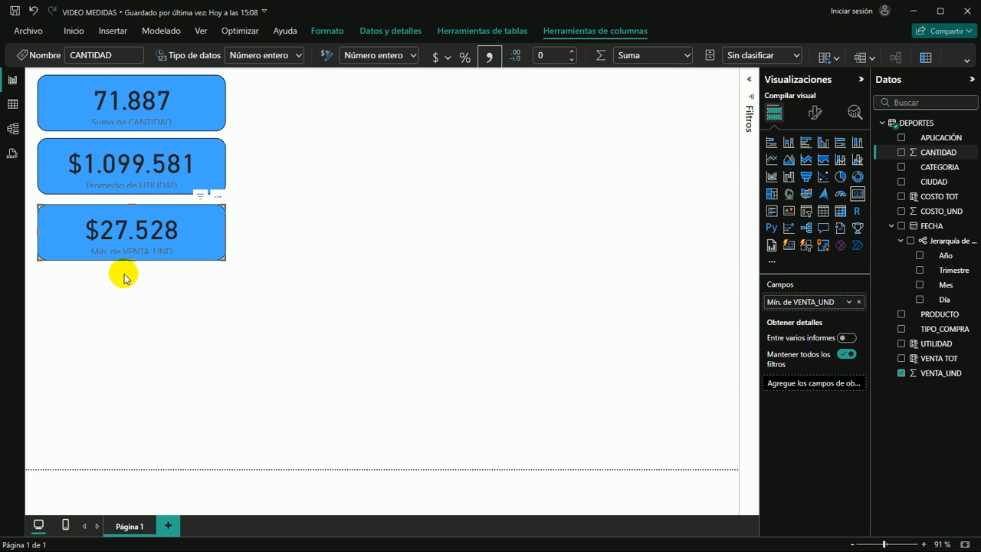
Paste a fourth copy of the CANTIDAD card and align it below the VENTA_UND card
click(153, 295)
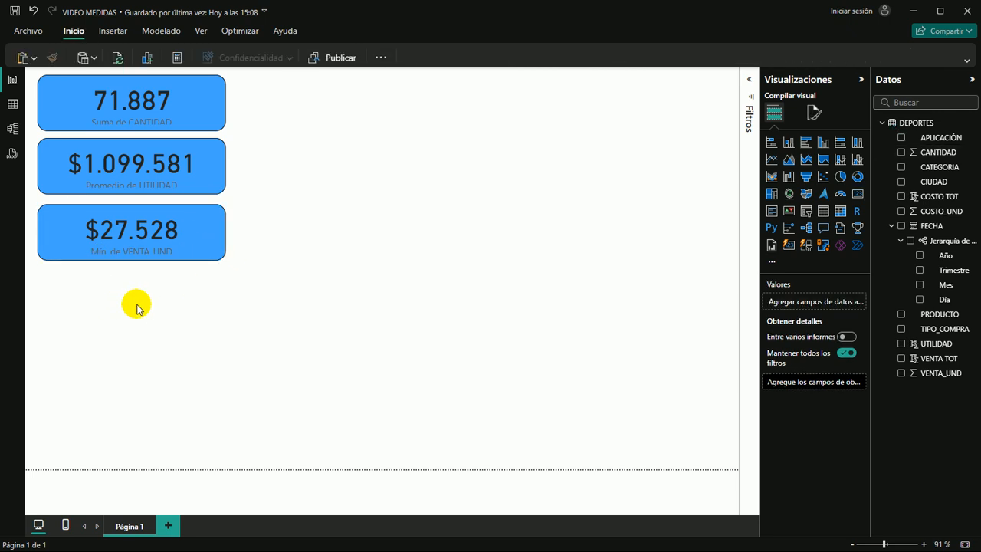
key(ctrl+v)
drag(199, 83, 194, 295)
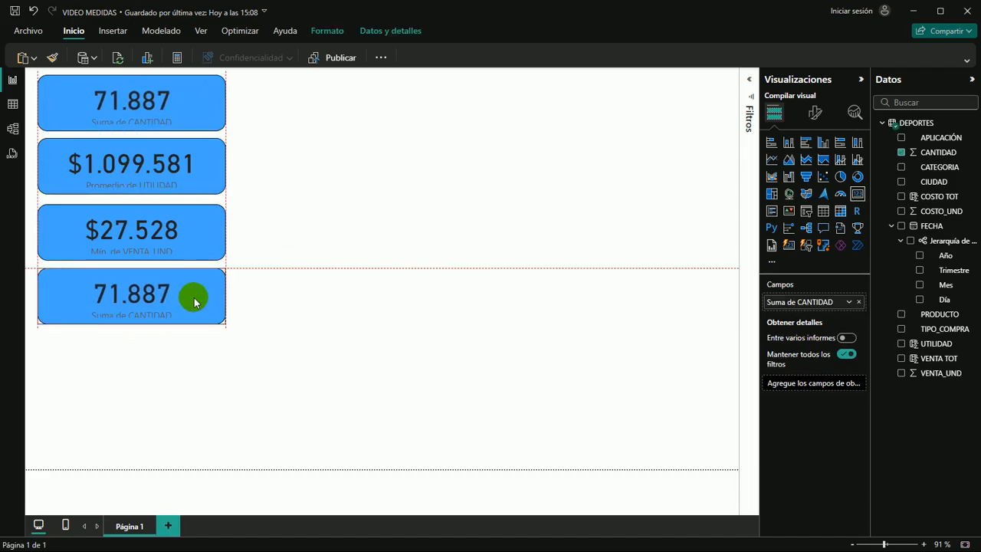
Replace CANTIDAD with UTILIDAD in the fourth card and set its aggregation to Máximo
click(901, 153)
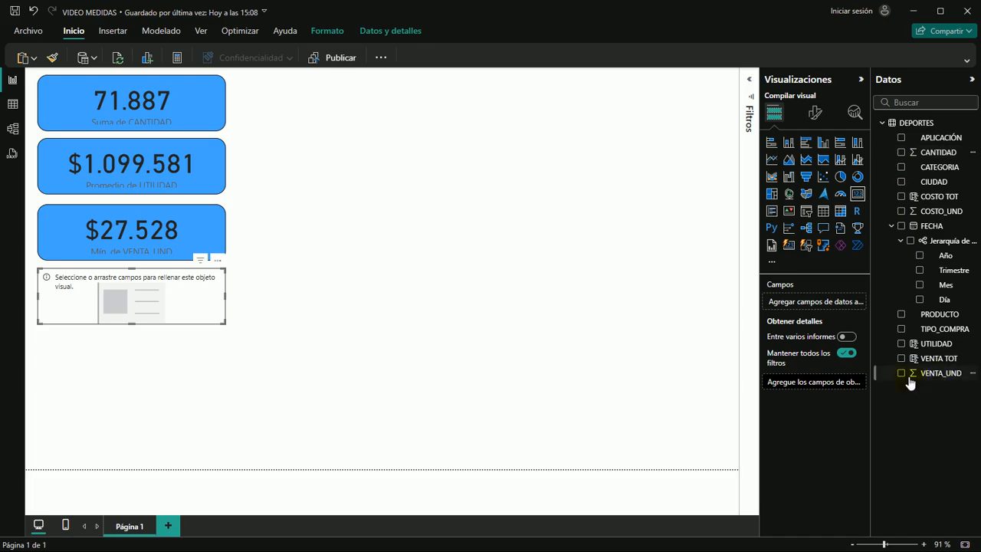
click(901, 345)
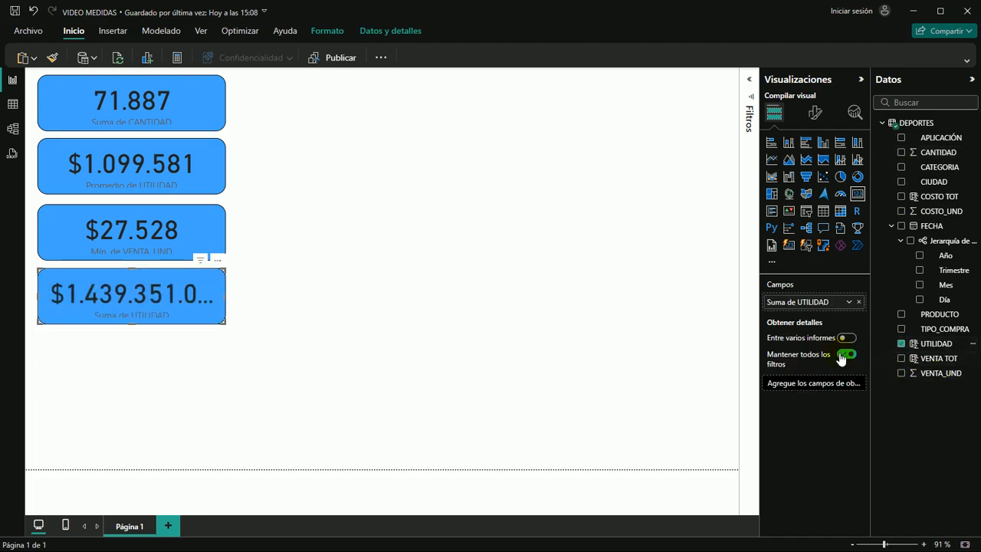
click(849, 303)
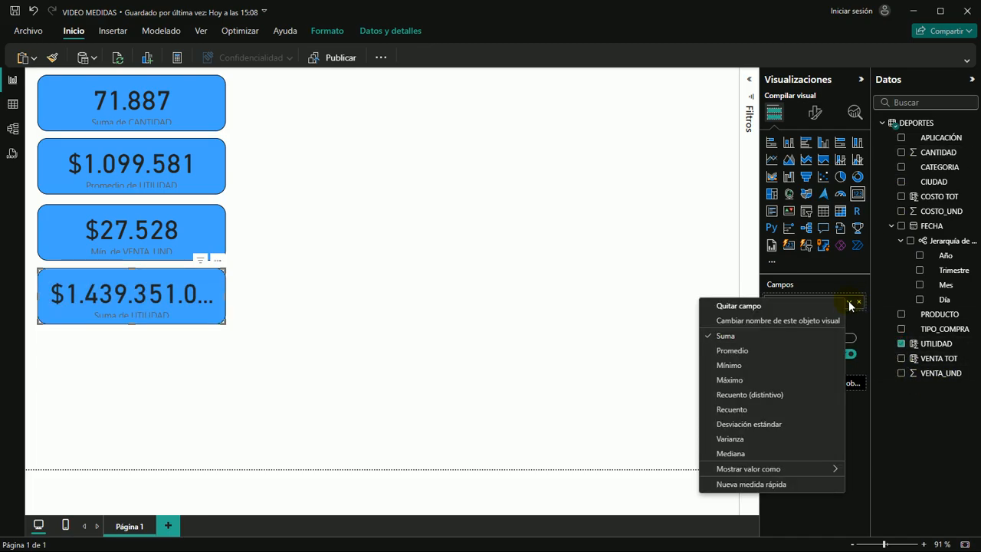
click(731, 379)
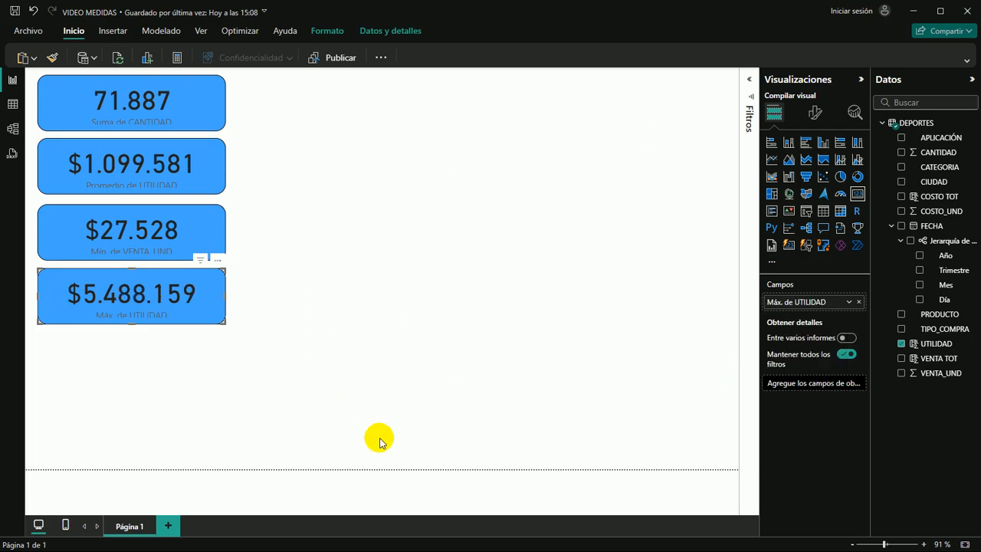
Replace UTILIDAD with VENTA_UND in the fourth blue card and set its aggregation to Máximo
click(902, 343)
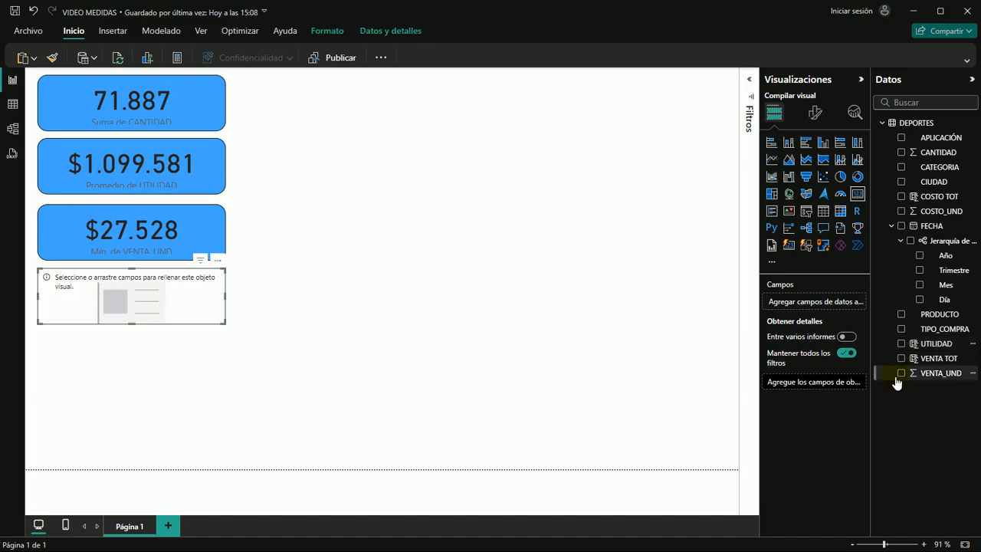
click(901, 373)
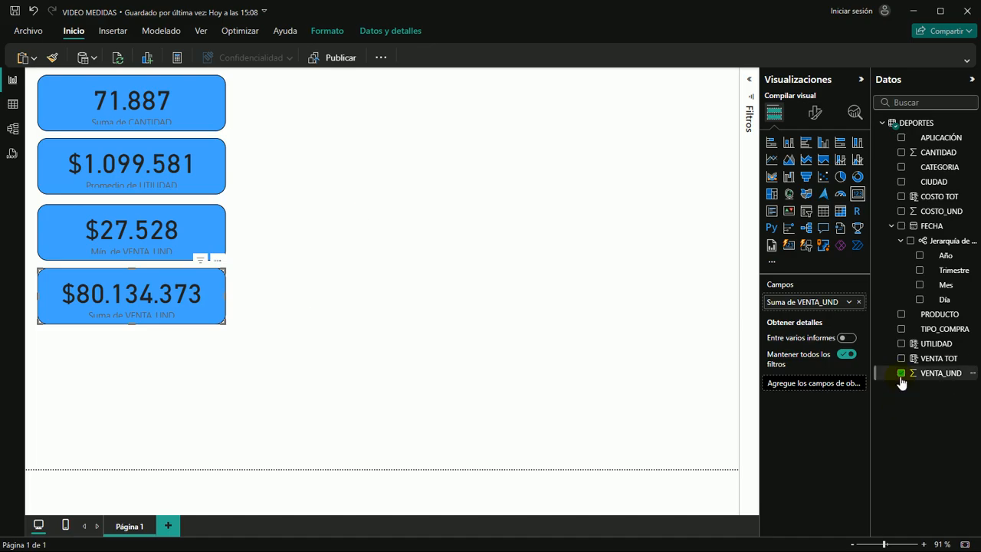
click(846, 303)
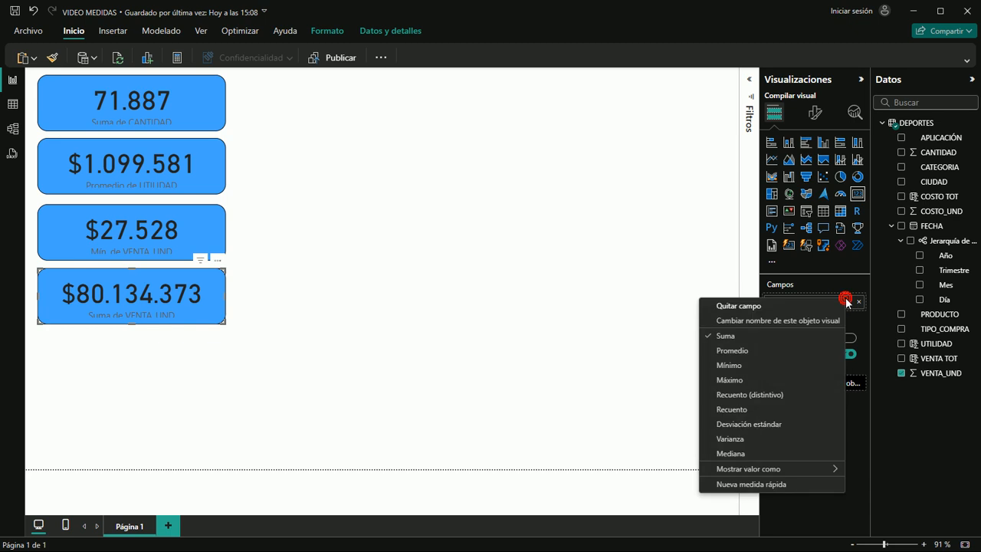
click(730, 379)
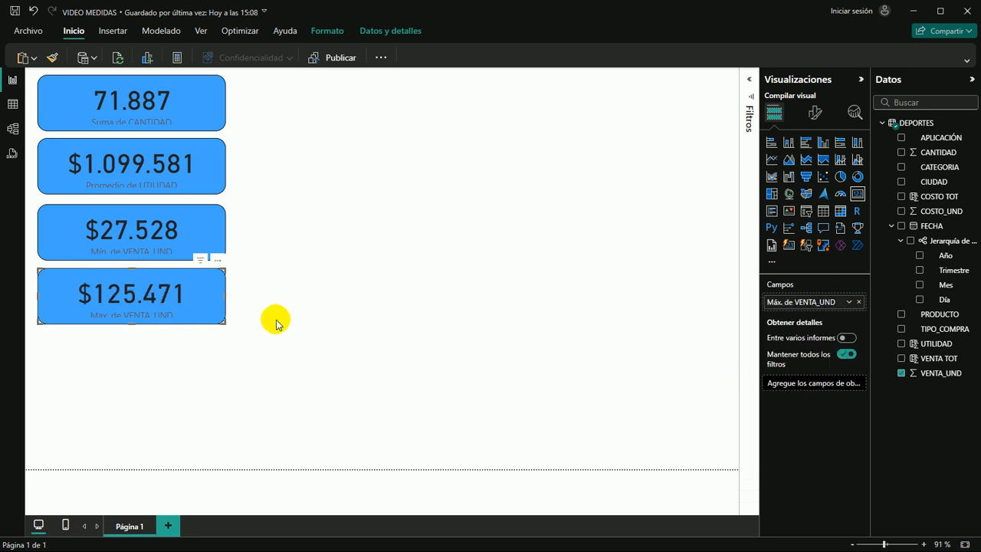
click(278, 210)
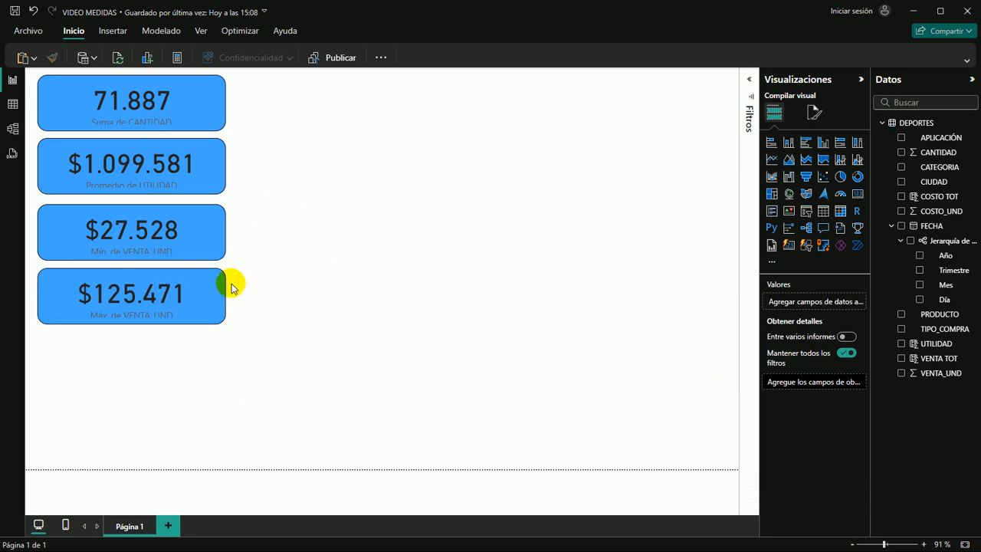
Compare the minimum and maximum VENTA_UND cards and review the aggregation options available for CANTIDAD
click(213, 235)
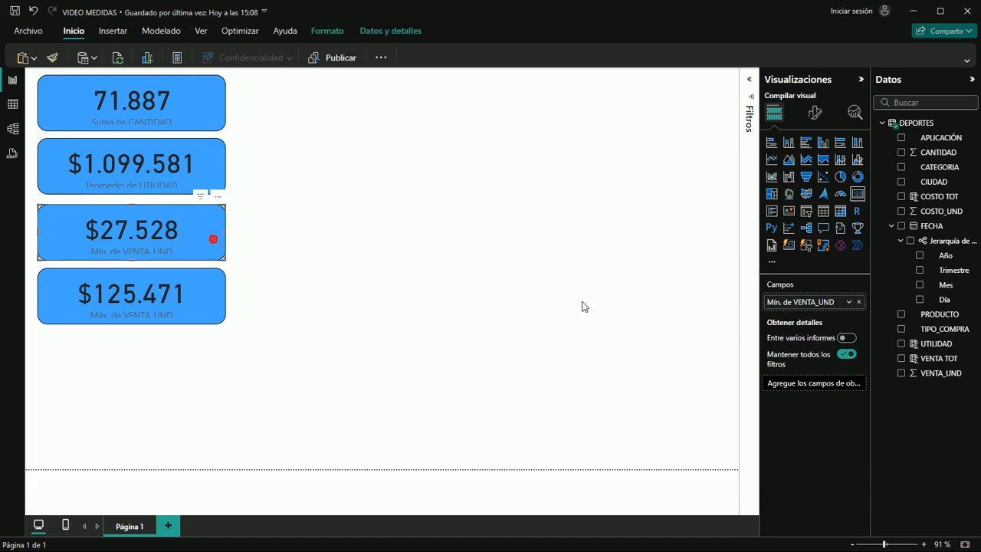
click(195, 299)
click(201, 239)
click(214, 234)
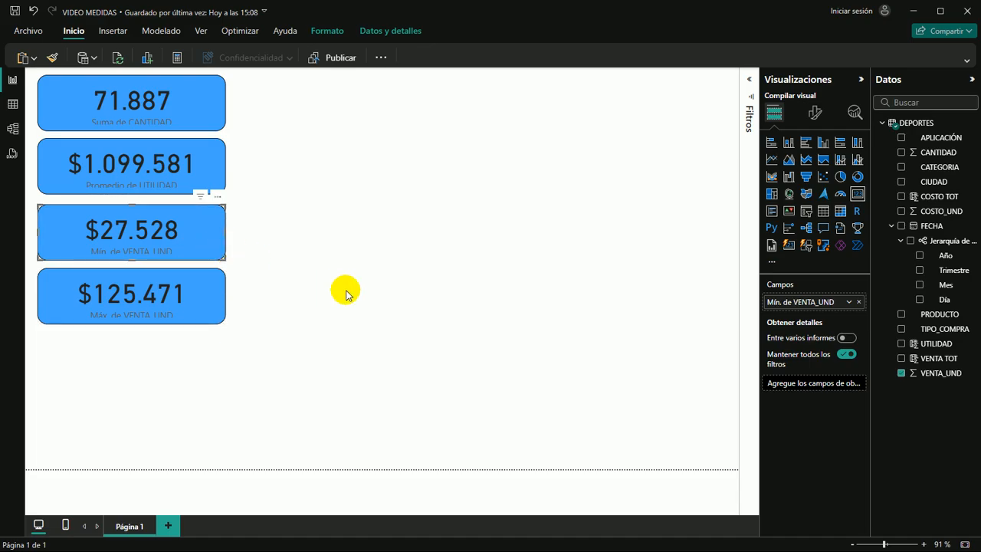
click(118, 242)
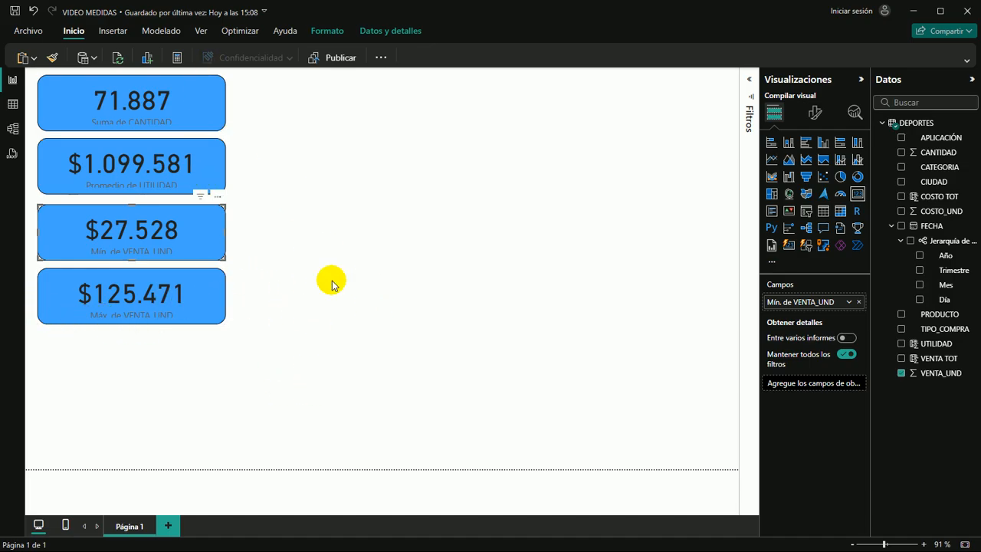
click(188, 95)
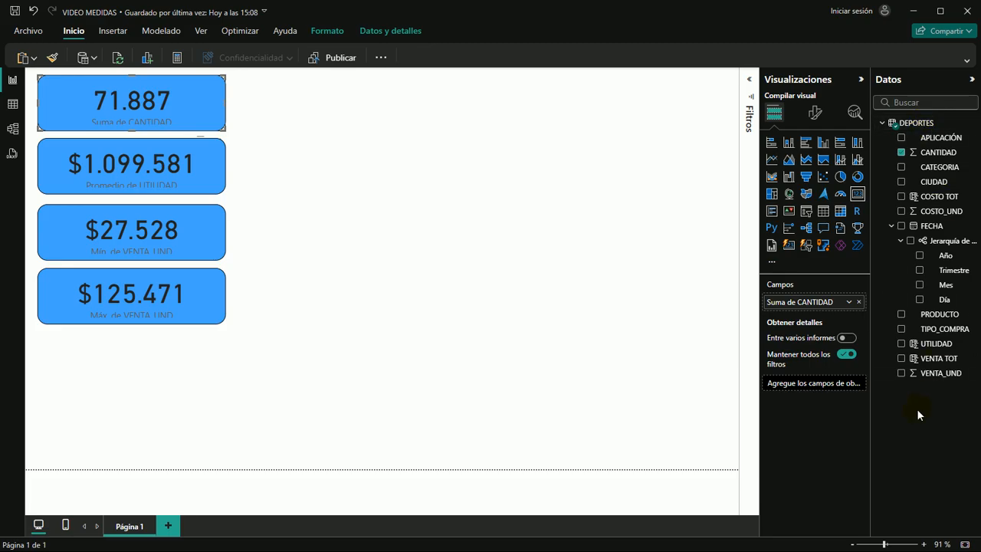
click(850, 302)
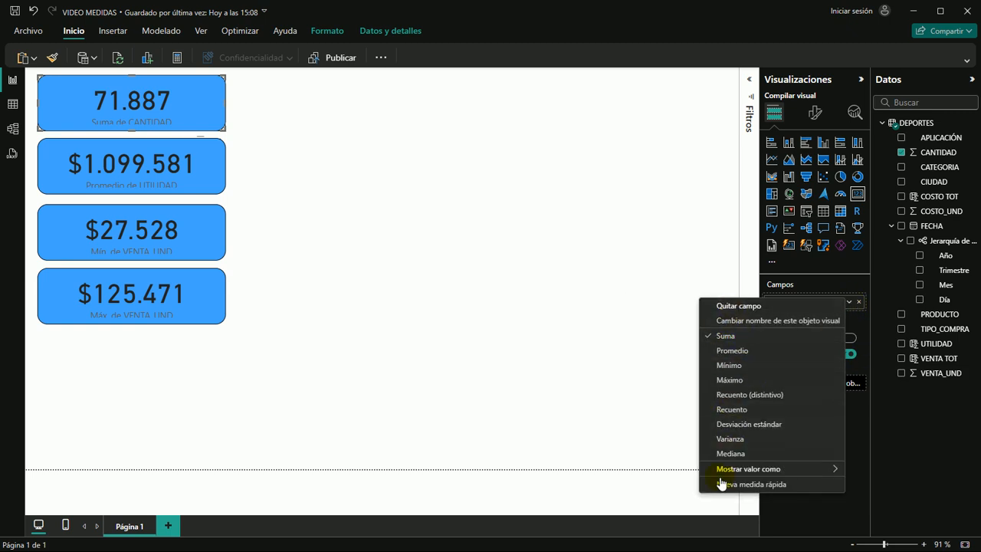
click(380, 299)
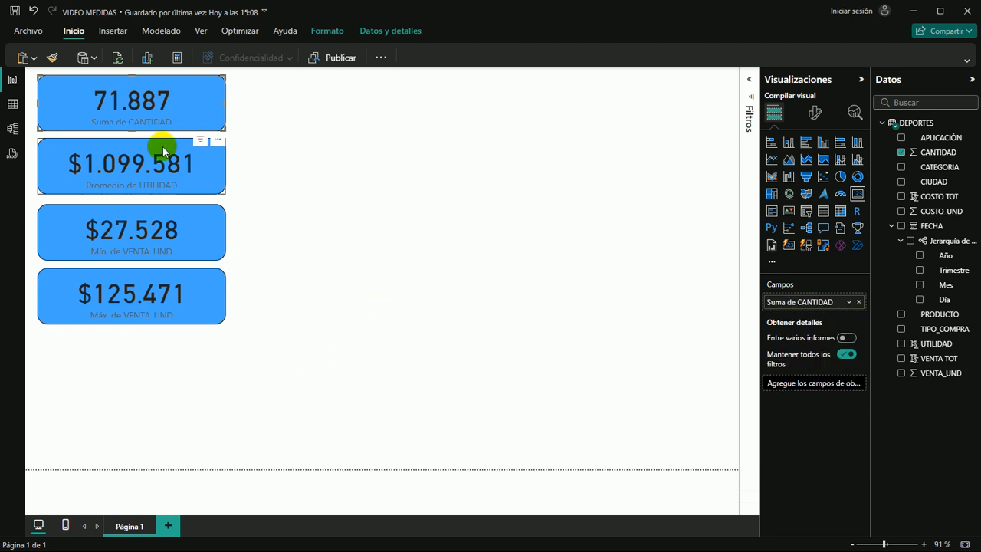
click(313, 305)
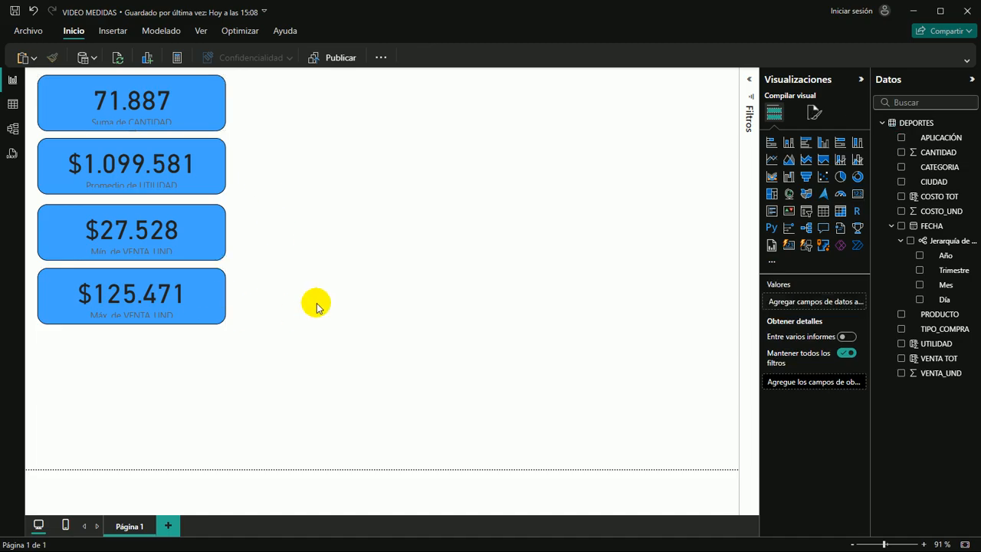
Place a copy of the CANTIDAD card to the right of the original and replace its field with PRODUCTO aggregated as Recuento
drag(206, 112, 420, 108)
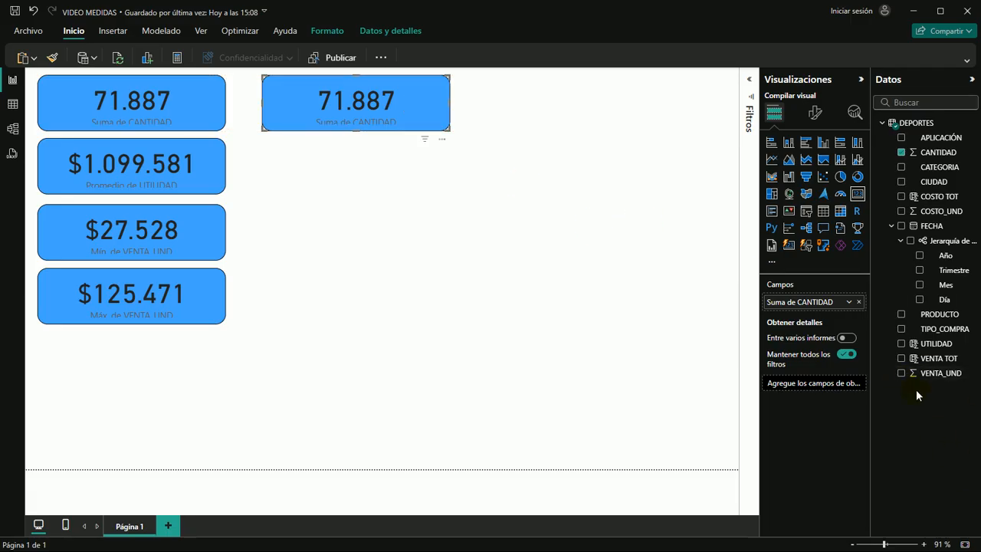
click(901, 152)
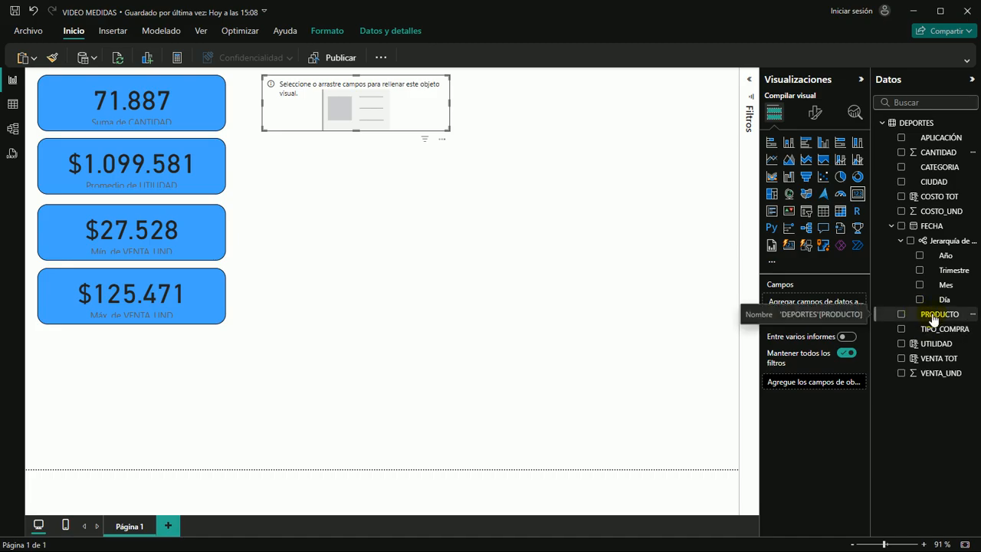
drag(932, 319, 381, 110)
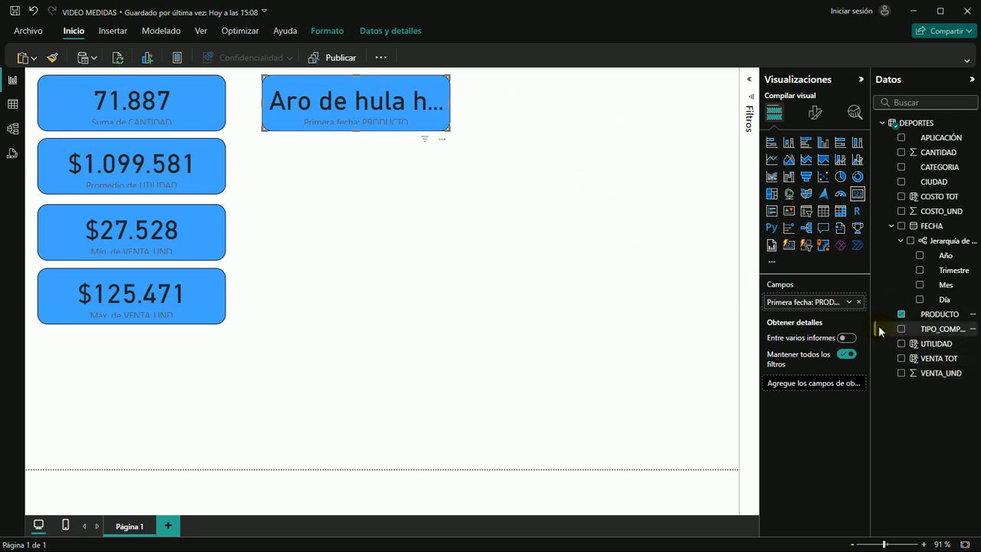
click(849, 303)
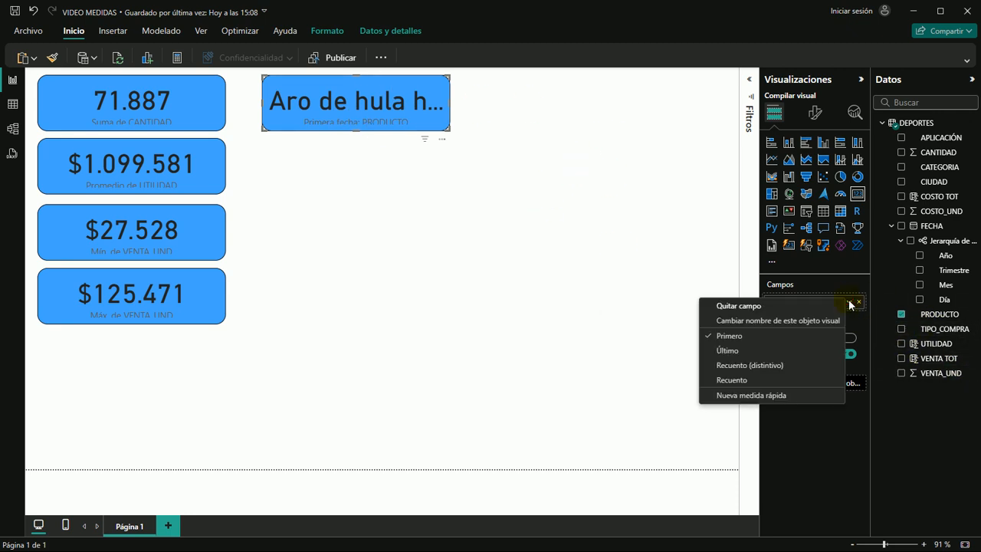
click(732, 380)
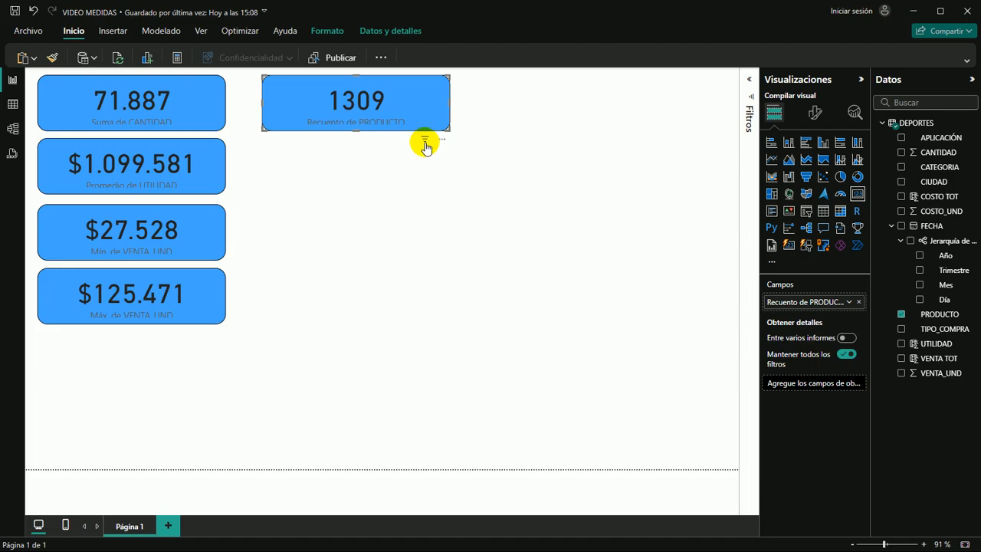
Check the rows of the DEPORTES table in the table view, and return to the report
mouse_move(426, 146)
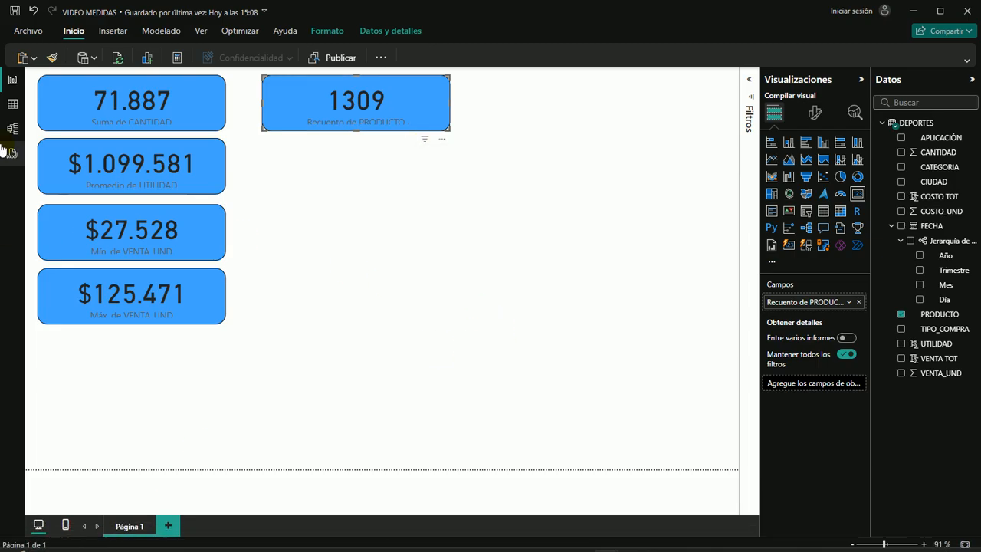
click(13, 103)
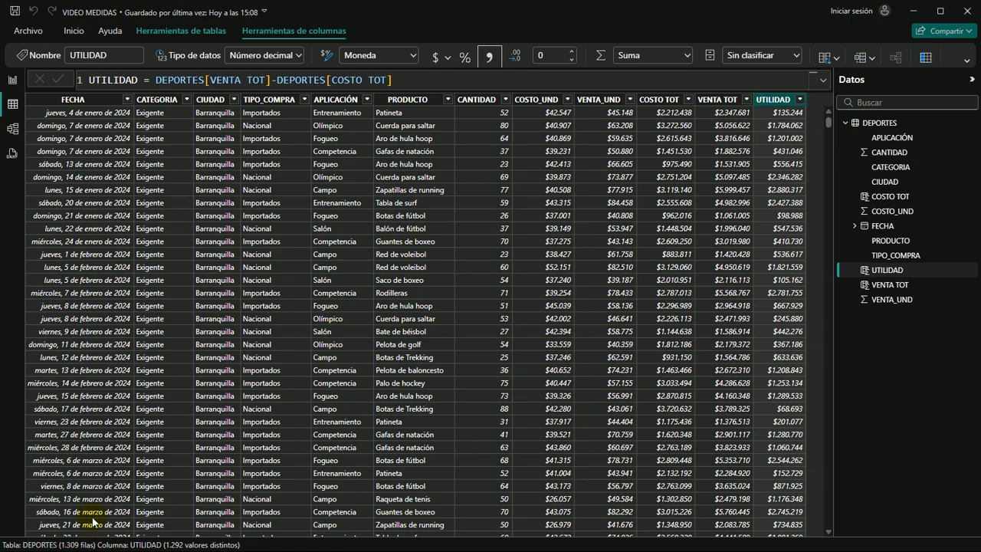
click(12, 80)
click(458, 258)
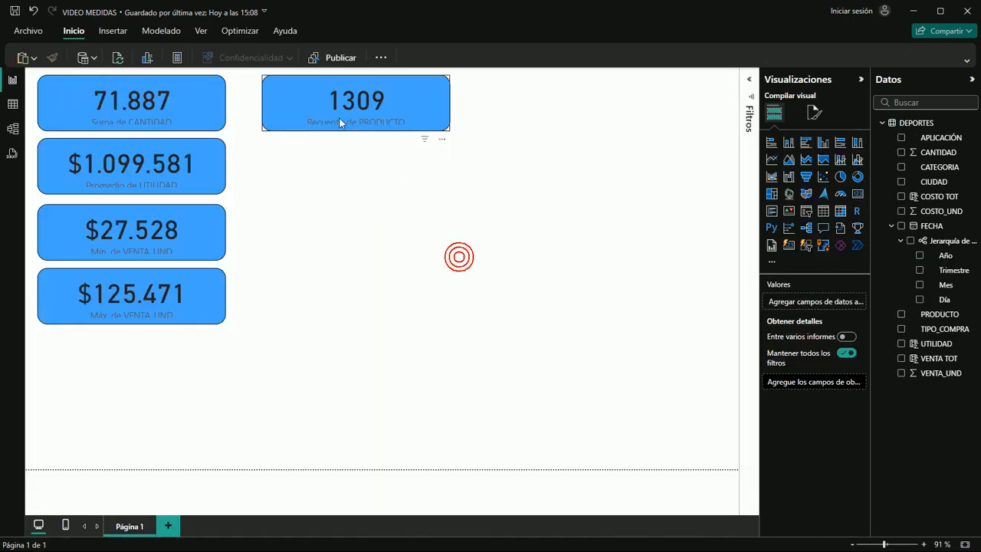
Change the background color of the PRODUCTO count card to golden yellow
click(418, 108)
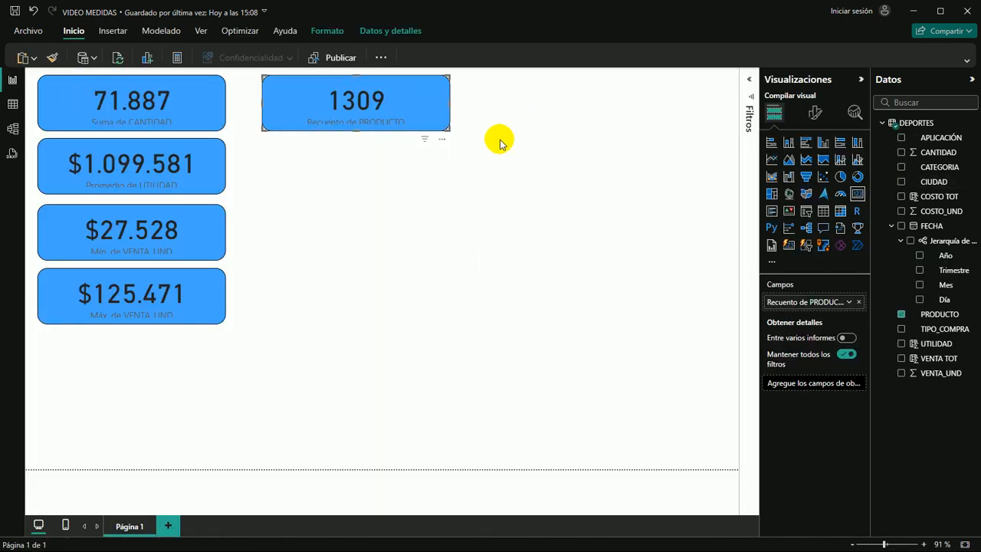
click(816, 113)
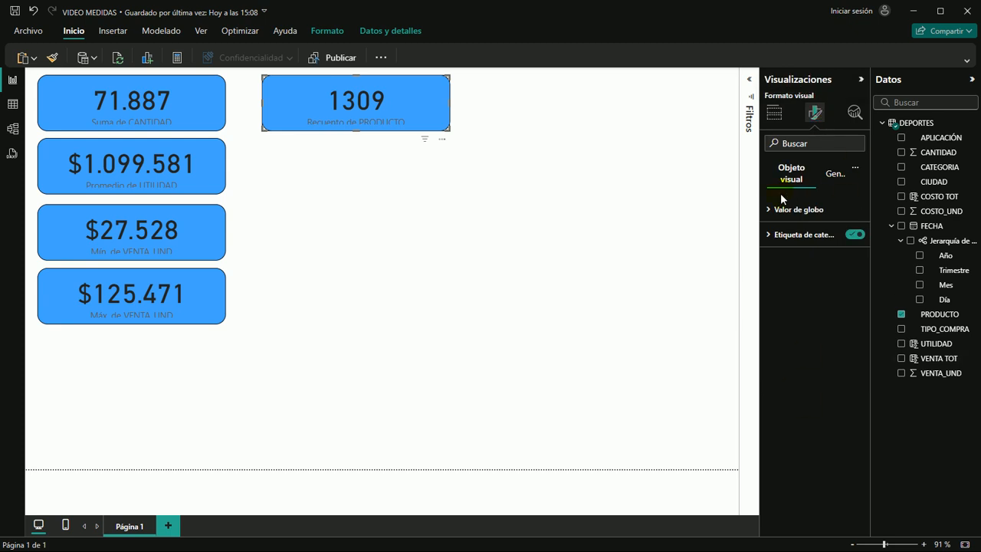
click(835, 176)
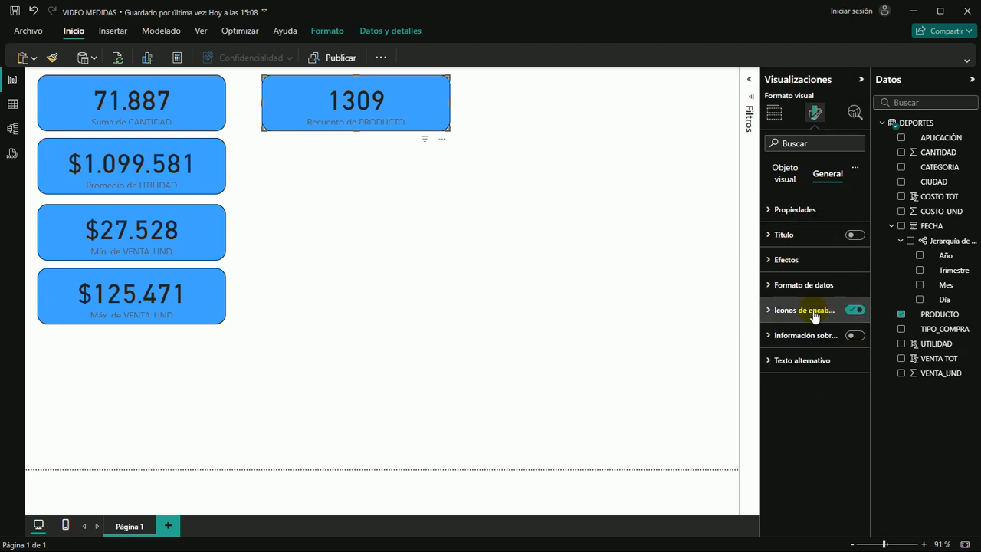
click(774, 261)
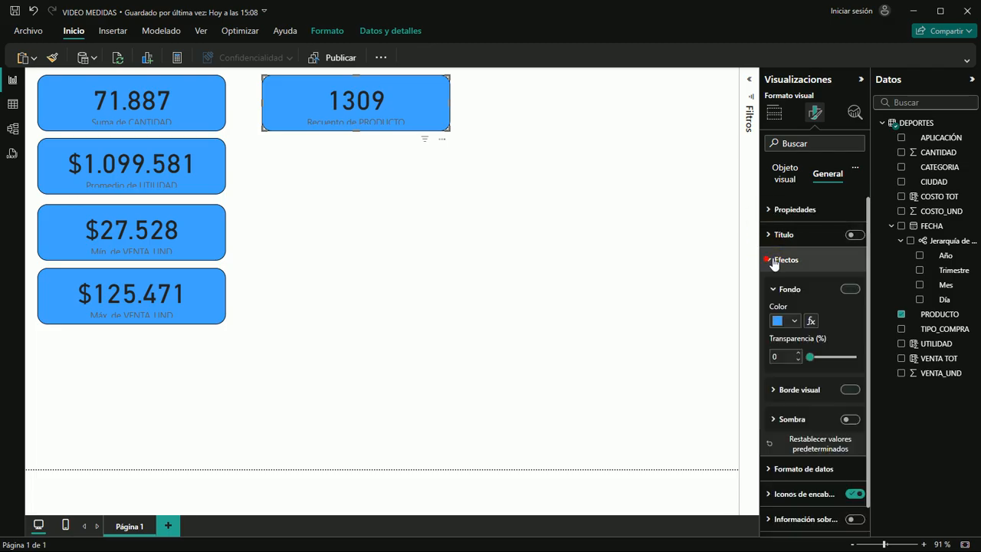
click(795, 322)
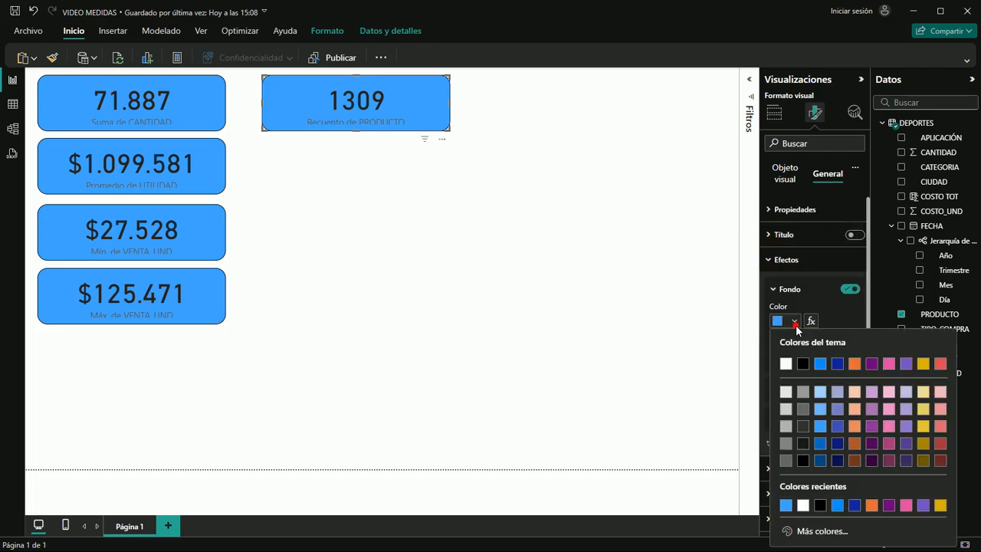
click(924, 429)
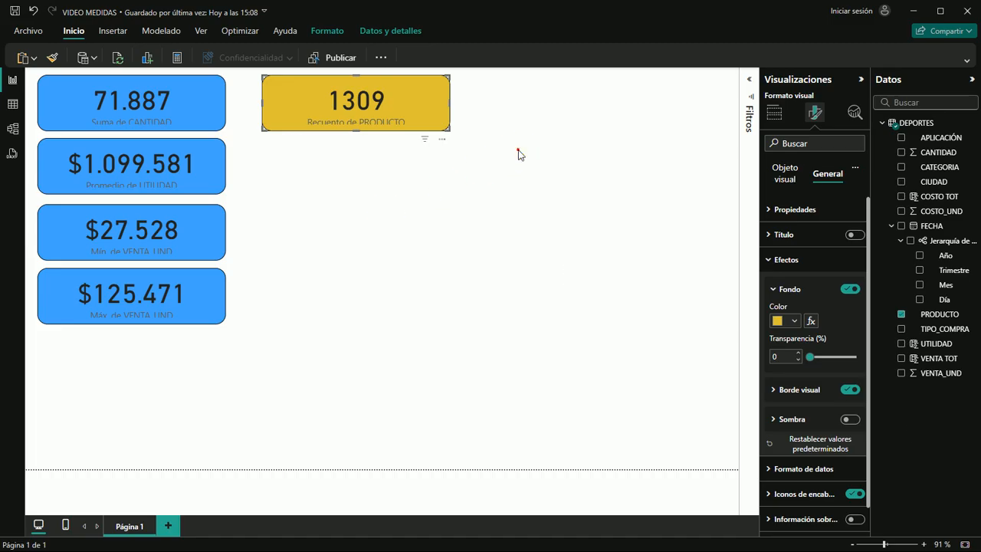
click(550, 247)
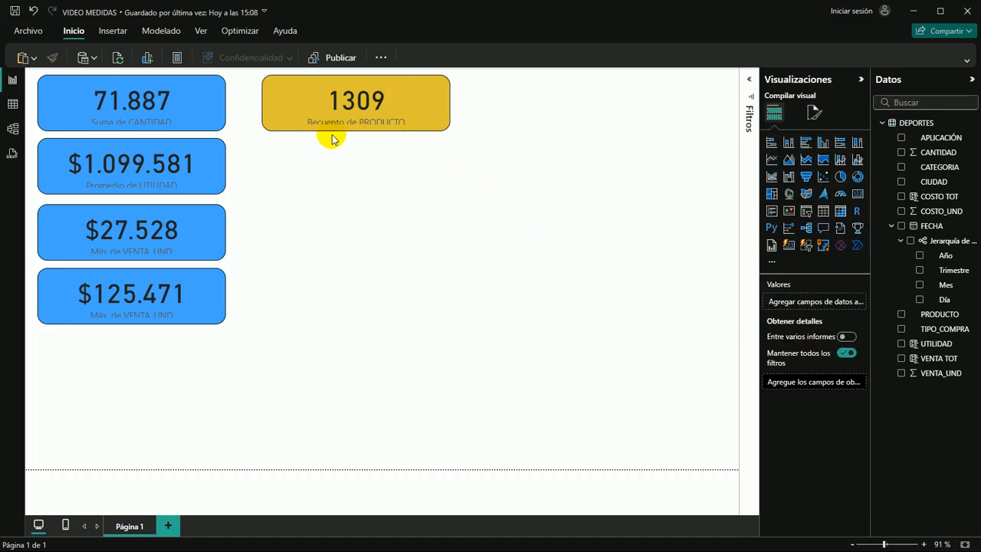
Duplicate the yellow PRODUCTO count card and align the copy directly below it, level with the Promedio de UTILIDAD card
click(430, 111)
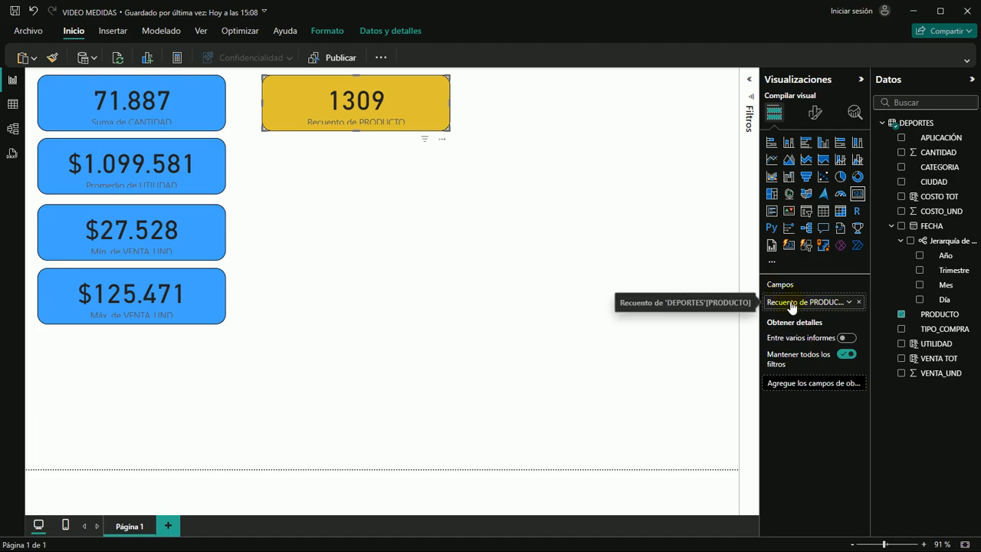
click(313, 184)
click(289, 115)
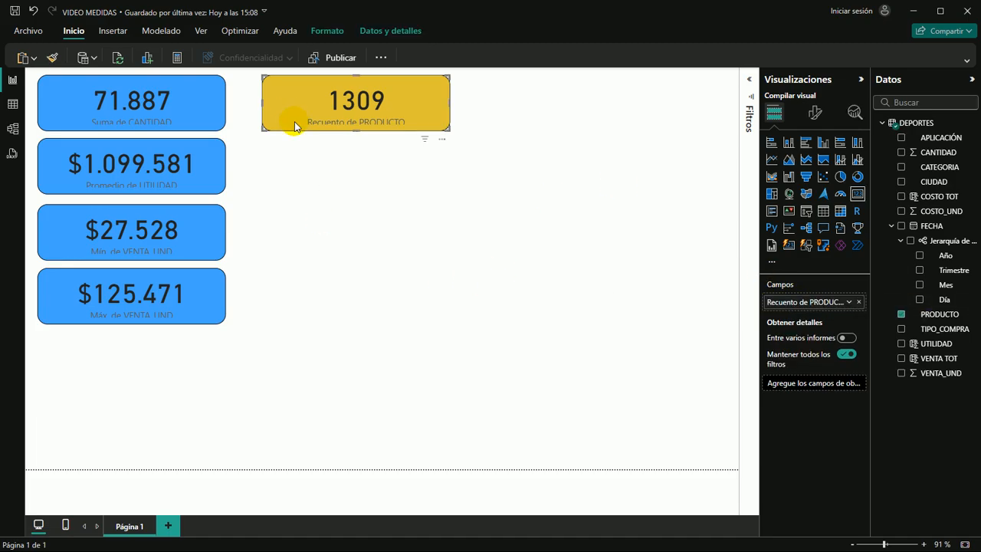
drag(294, 121, 299, 126)
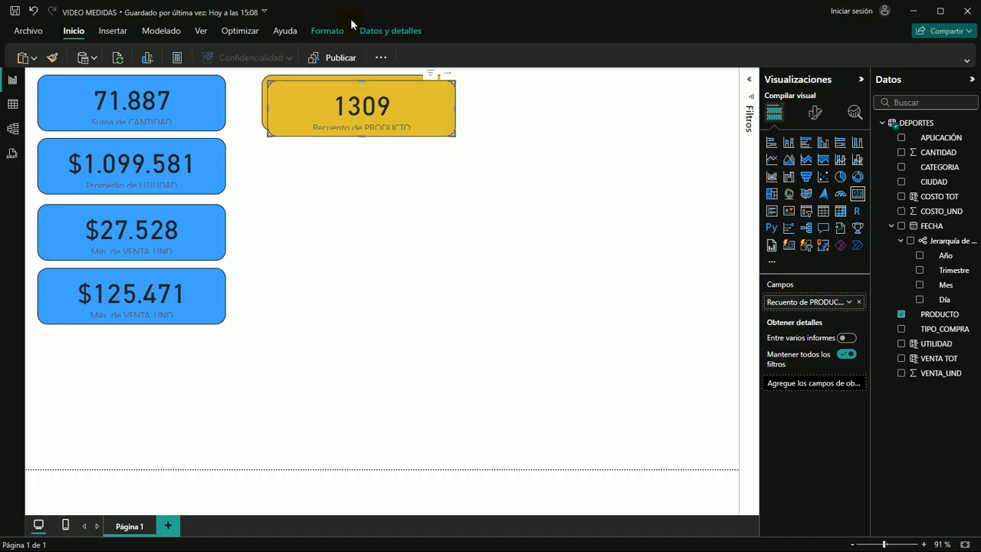
drag(420, 101, 407, 159)
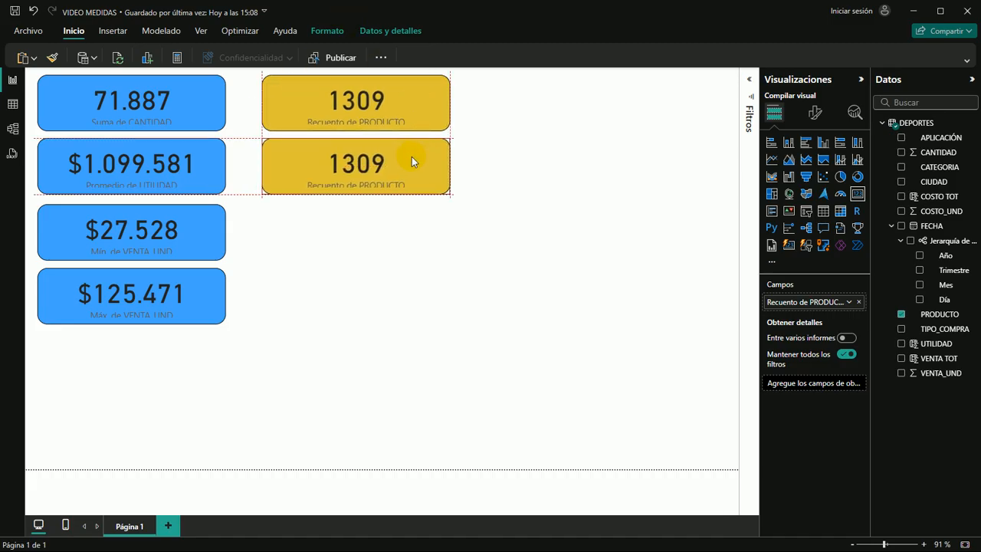
click(527, 184)
Set the PRODUCTO aggregation of the second yellow card to Recuento (distintivo)
click(425, 160)
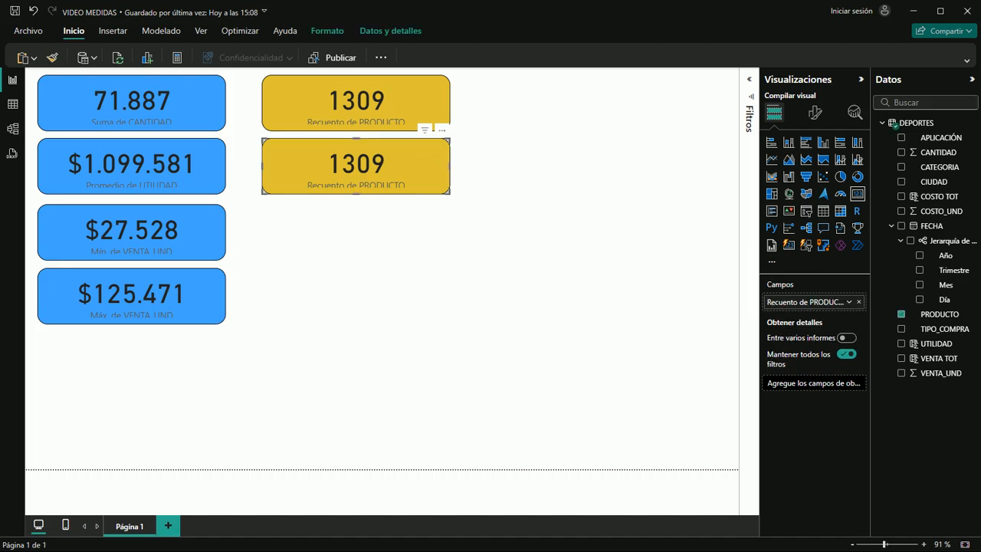
click(848, 302)
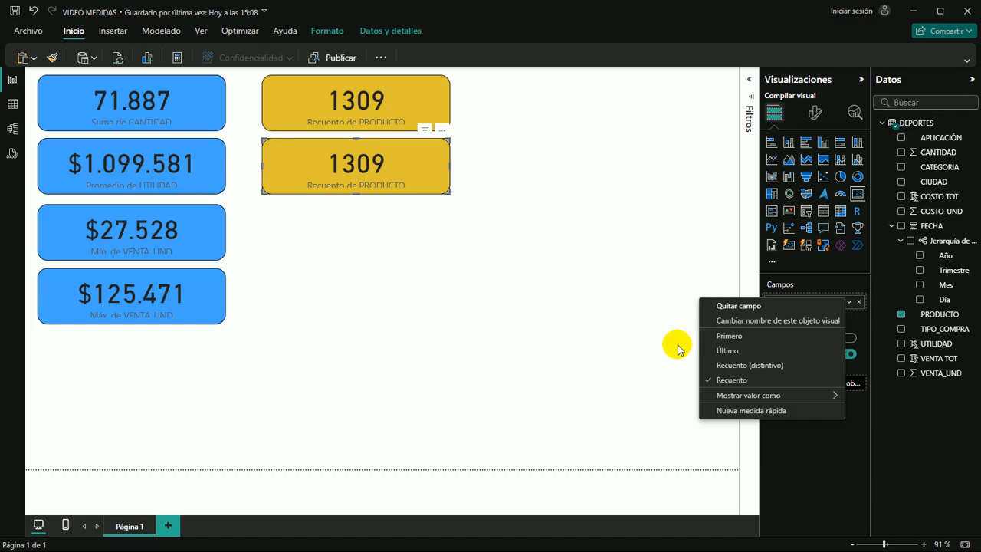
click(743, 368)
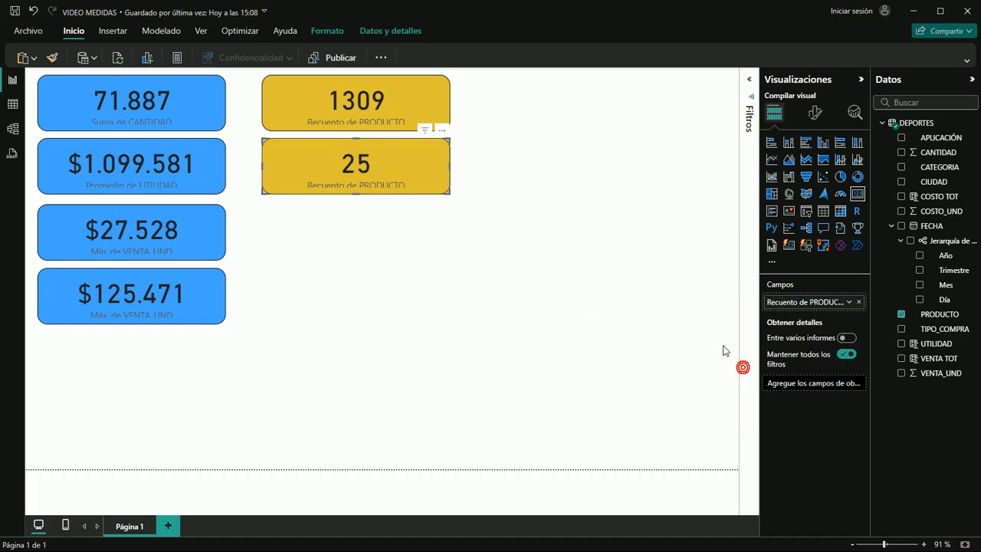
click(388, 237)
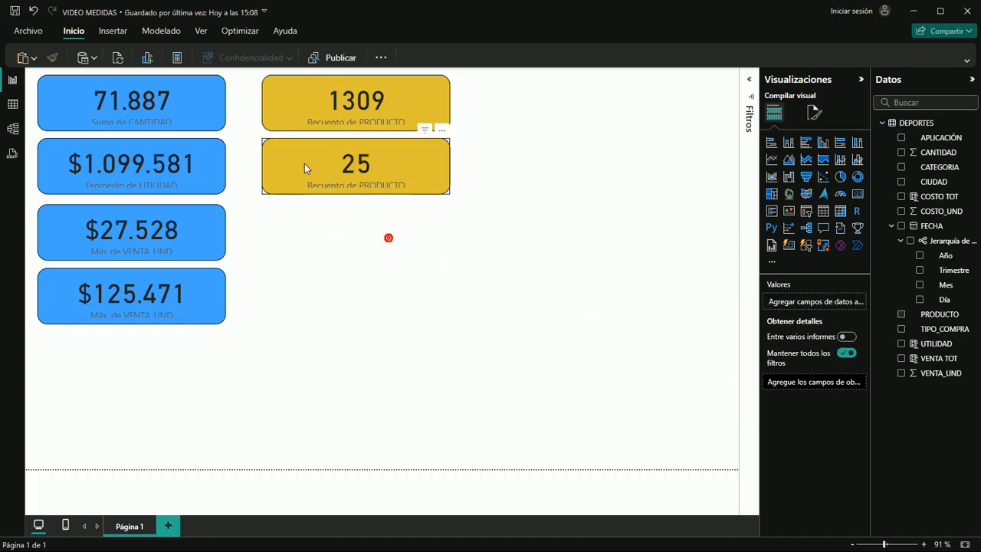
Add another copy of the yellow PRODUCTO count card, level with the Mín. de VENTA_UND card, and set its aggregation to Primero
click(376, 169)
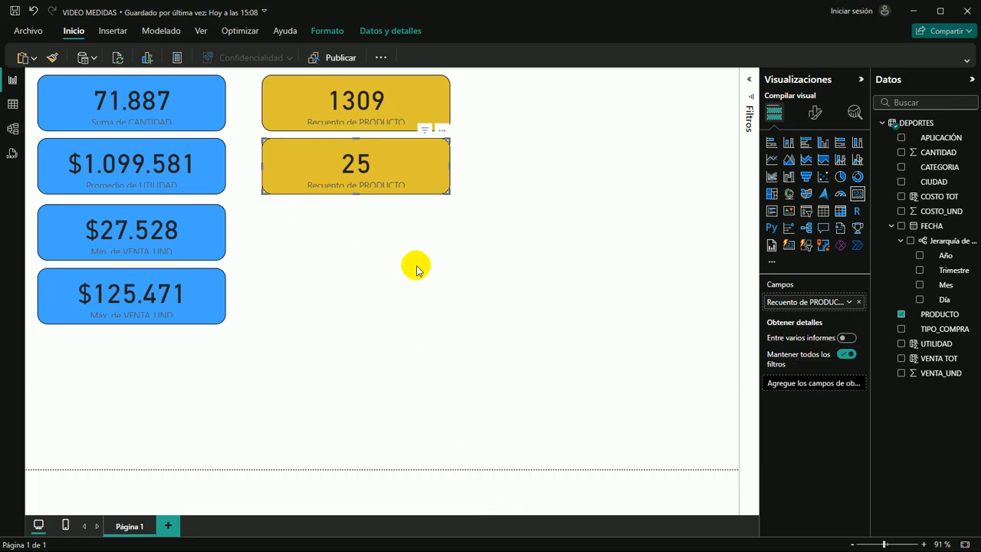
click(324, 243)
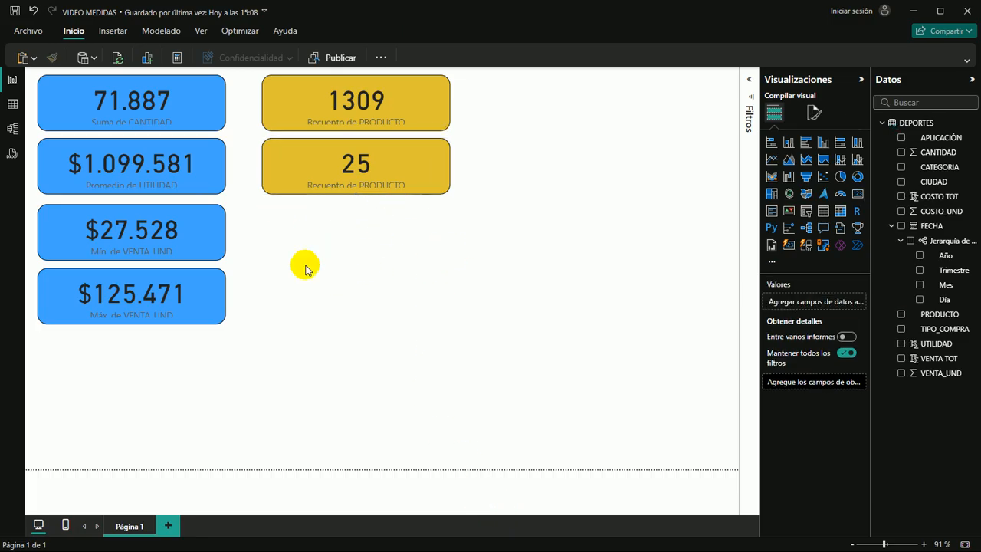
key(ctrl+v)
drag(430, 108, 428, 234)
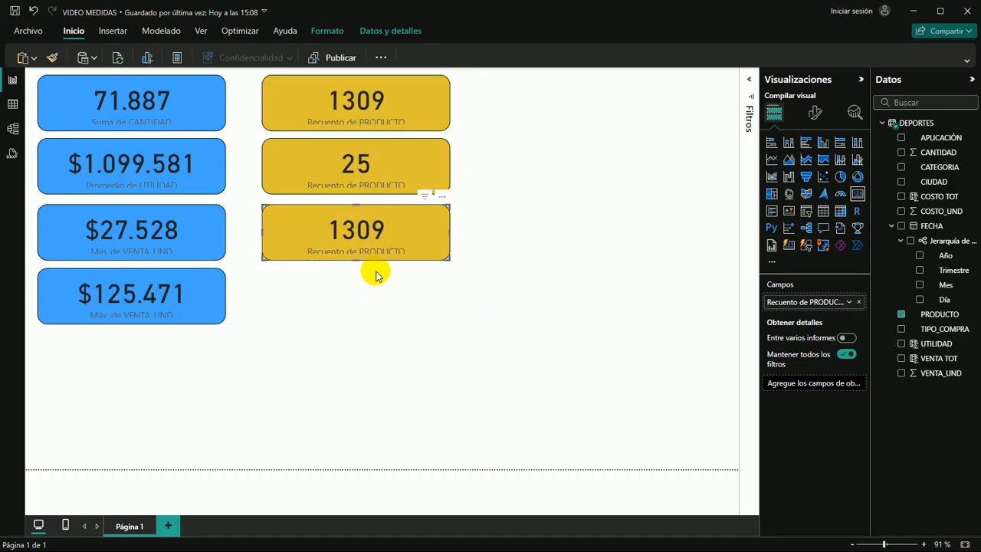
click(849, 302)
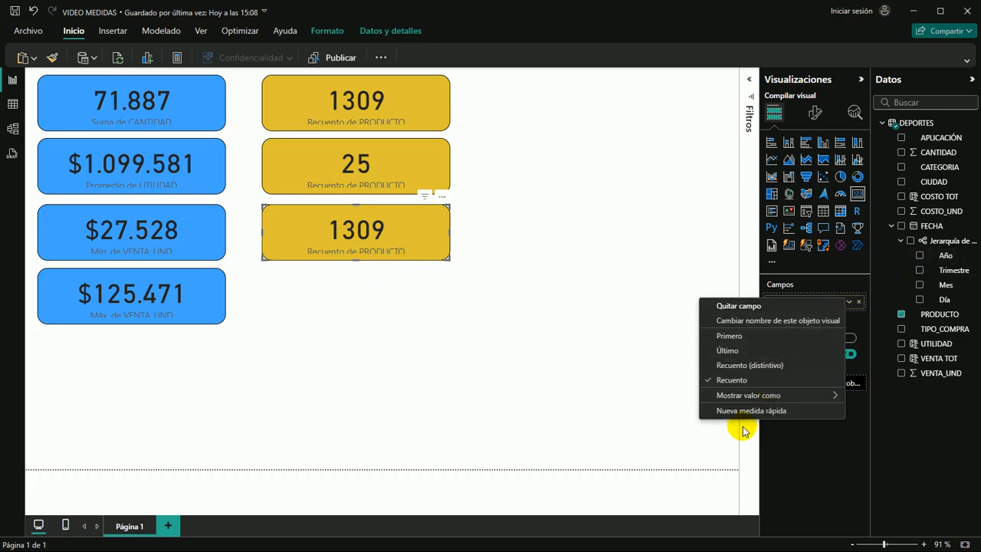
click(729, 335)
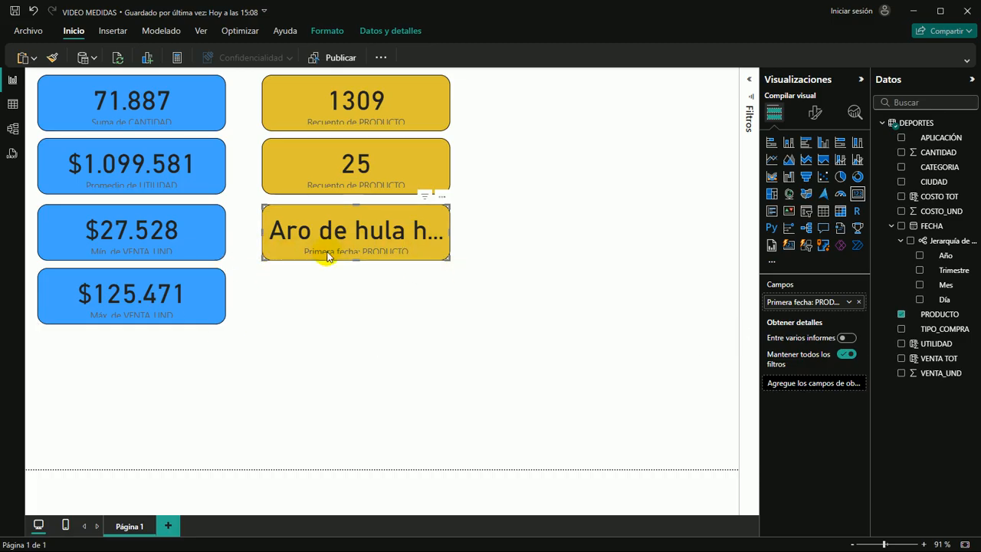
Add a fourth yellow PRODUCTO card, level with the Máx. de VENTA_UND card, and set its aggregation to Último
click(330, 308)
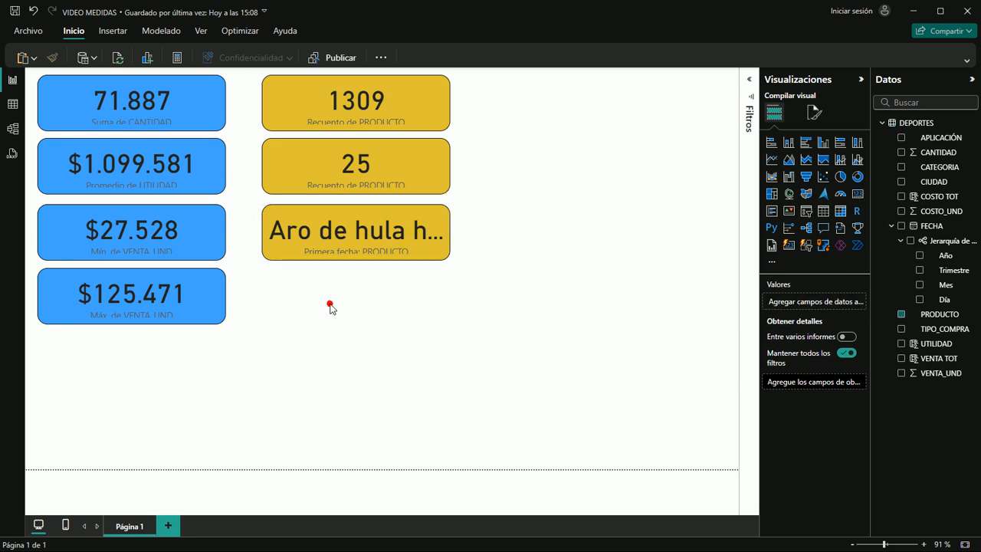
key(ctrl+v)
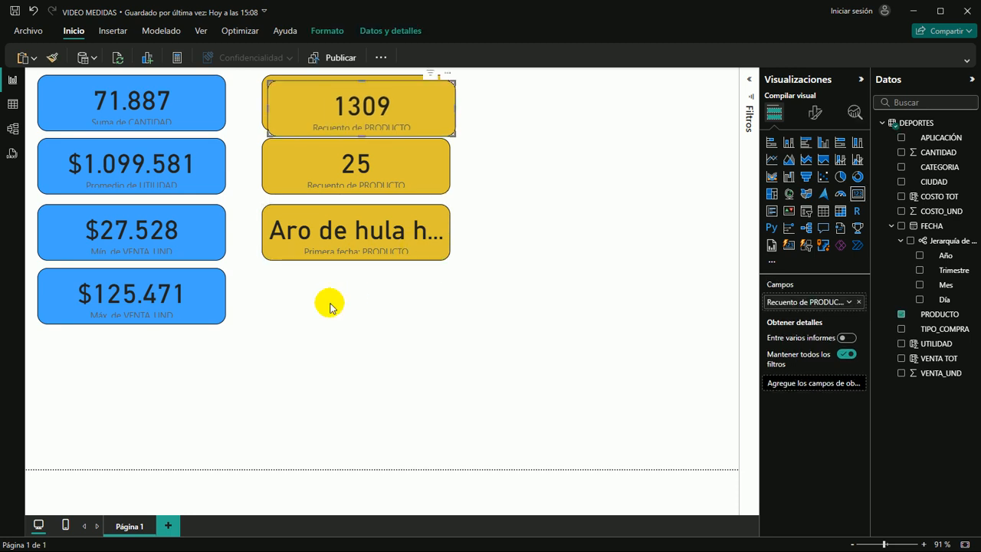
drag(396, 100, 397, 282)
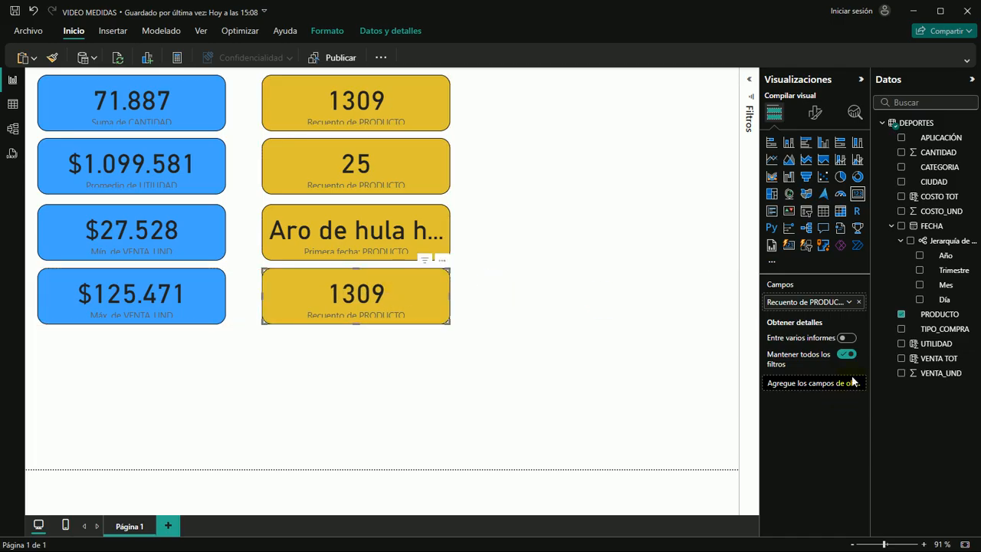
click(850, 302)
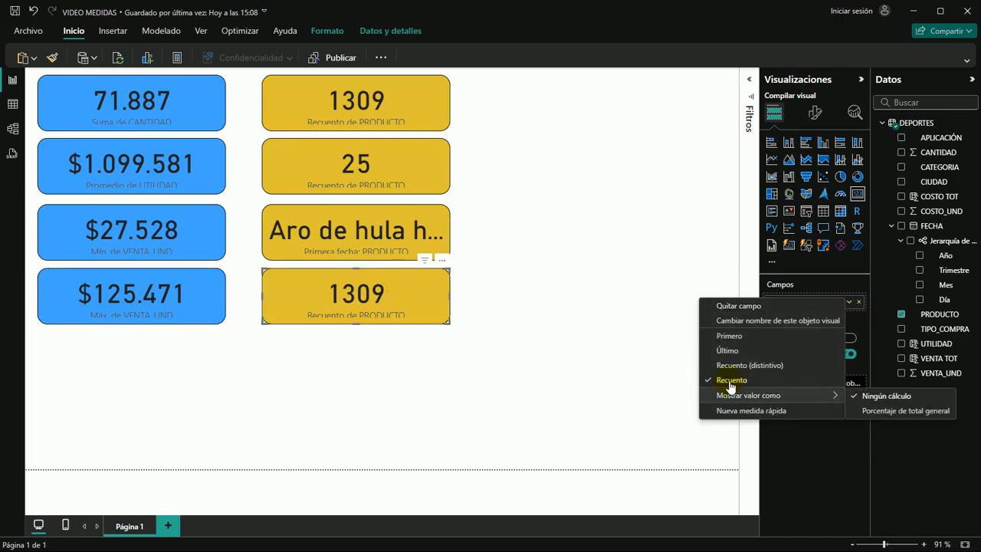
click(723, 351)
click(380, 378)
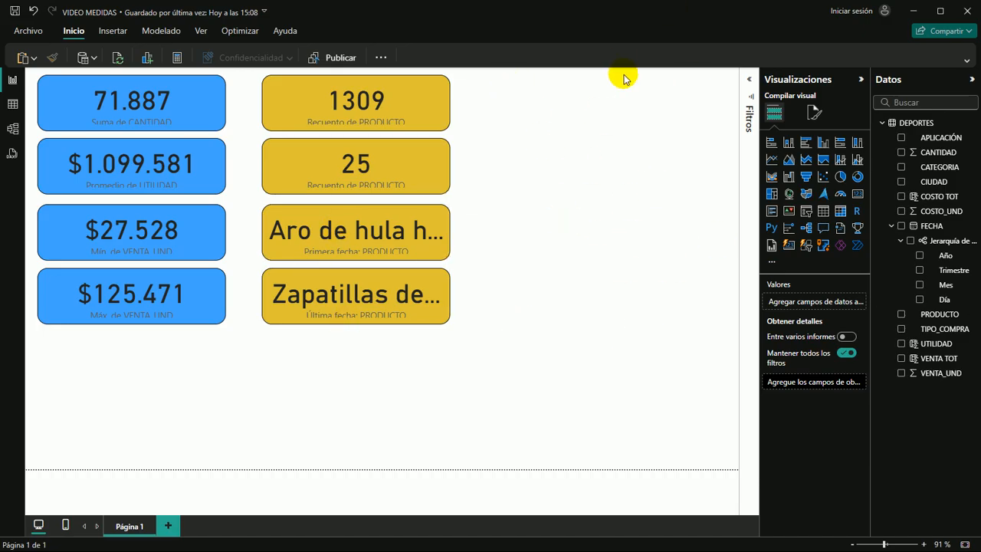
Duplicate the top yellow PRODUCTO count card and place the copy beside it to start a third column
click(520, 128)
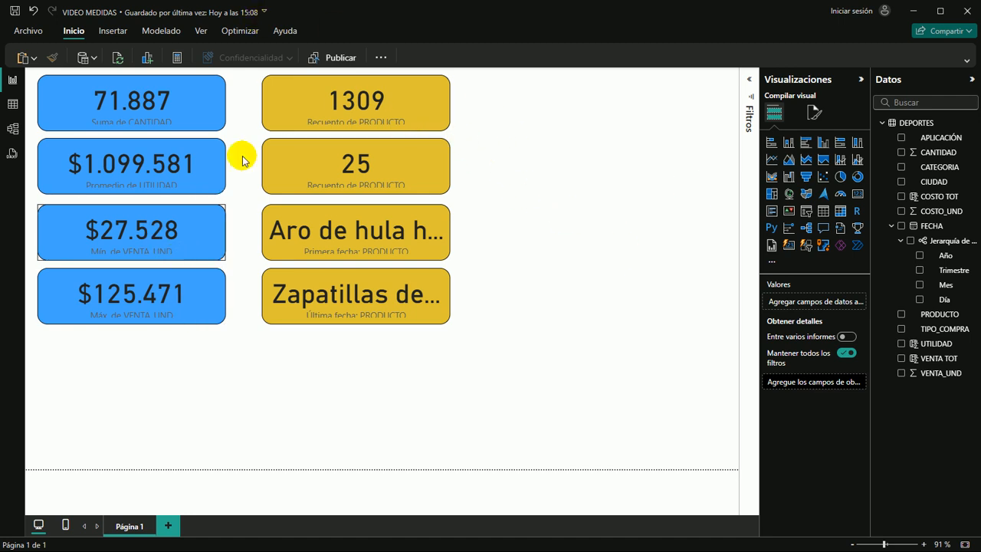
click(426, 102)
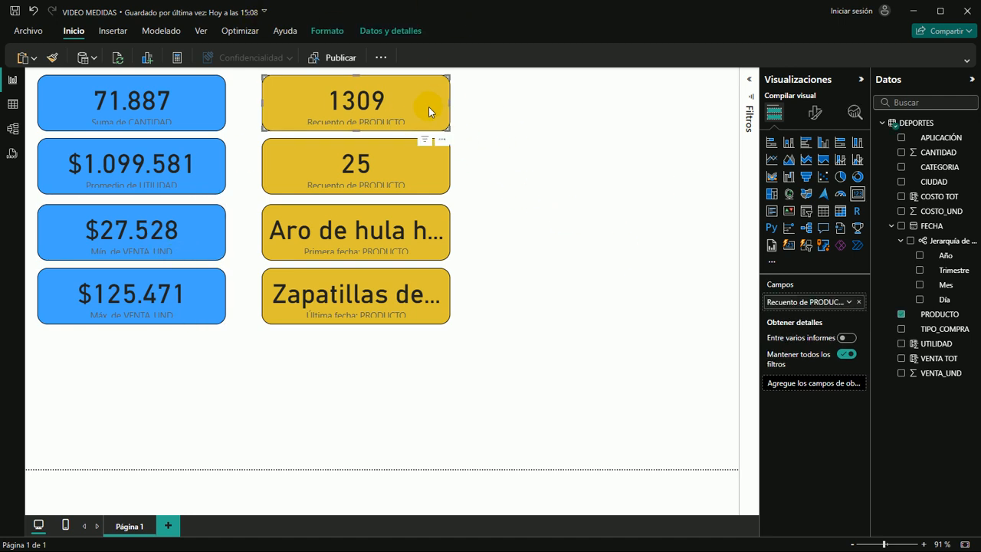
key(ctrl+c)
key(ctrl+v)
drag(429, 107, 631, 104)
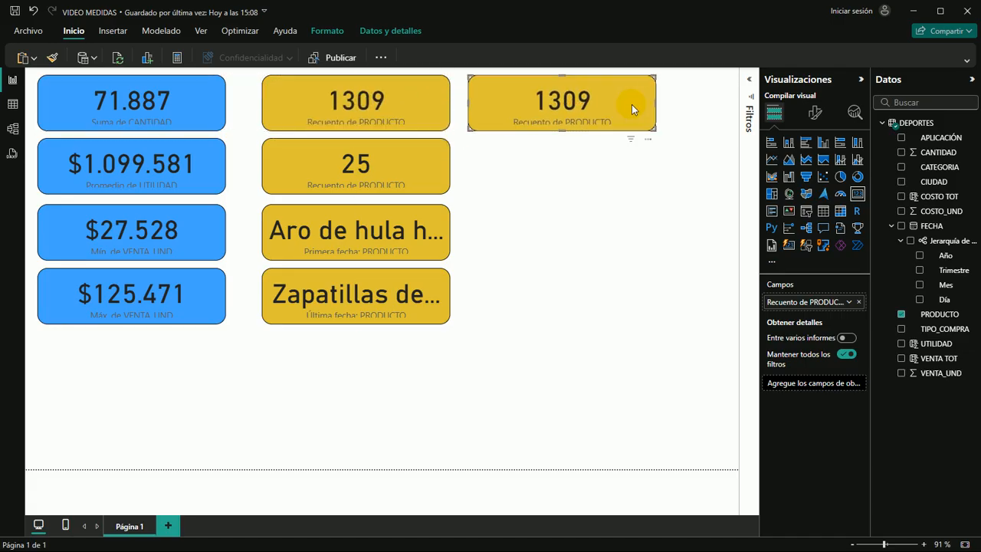
Change the background color of the third-column card to a custom green
click(814, 113)
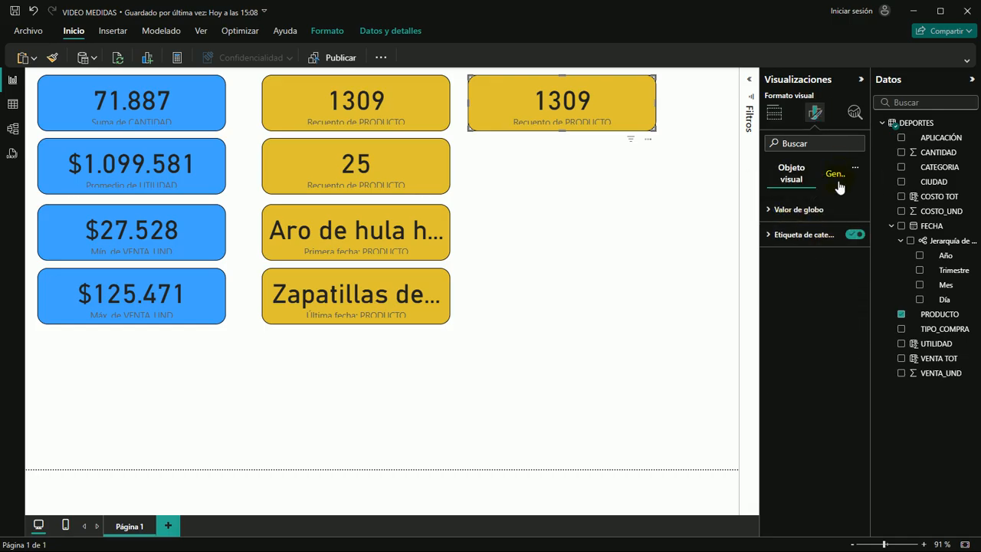
click(833, 173)
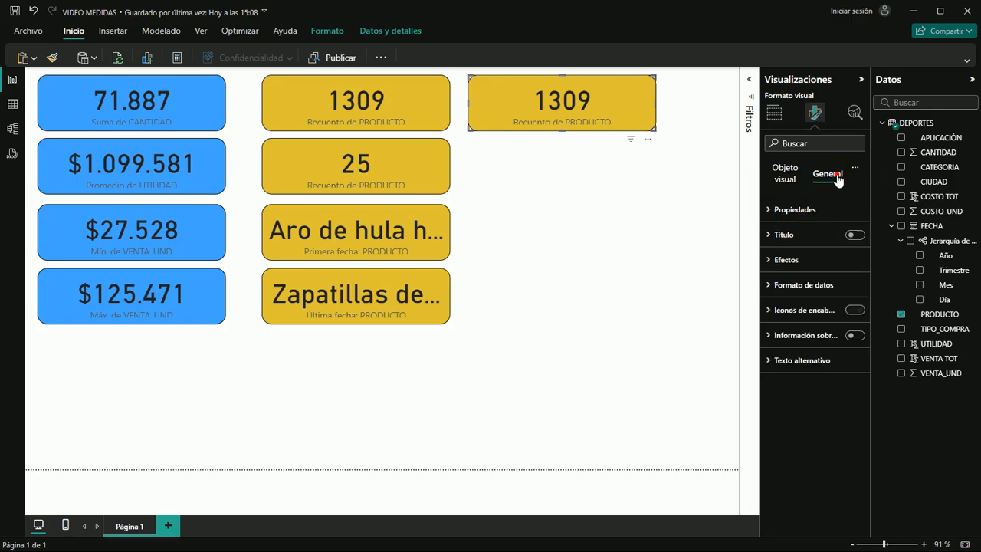
click(768, 260)
click(795, 320)
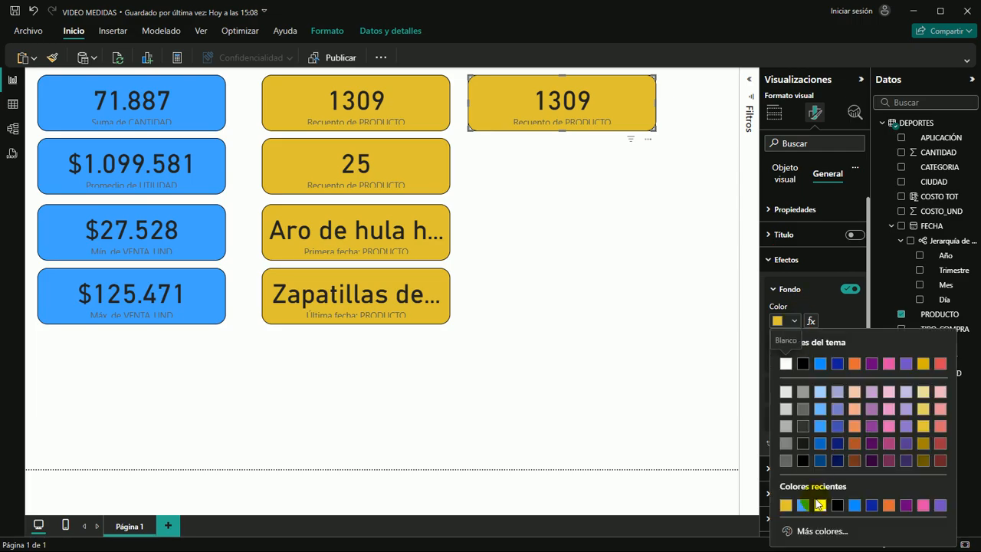
click(815, 532)
click(834, 491)
click(606, 214)
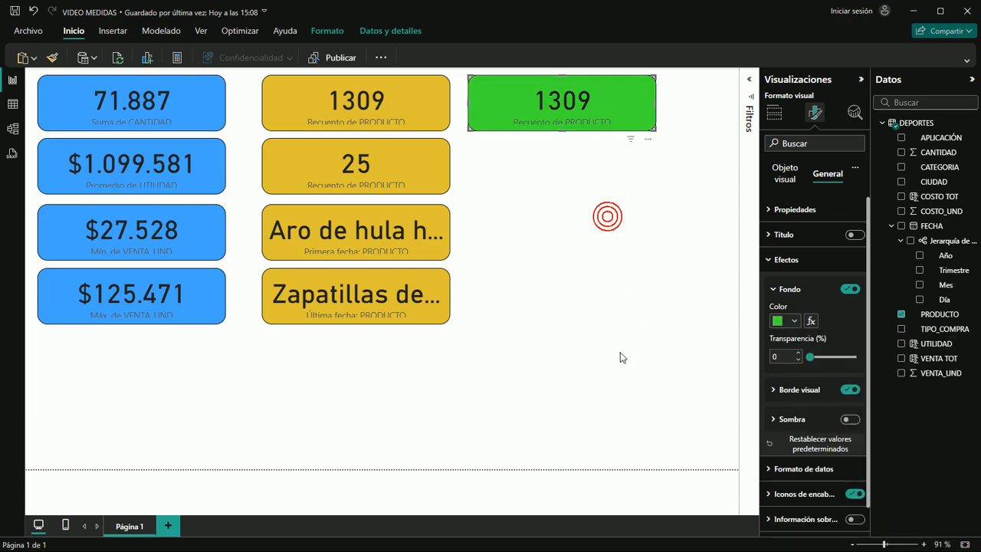
click(606, 340)
Replace PRODUCTO with CANTIDAD in the green card and set its aggregation to Desviación estándar
click(614, 104)
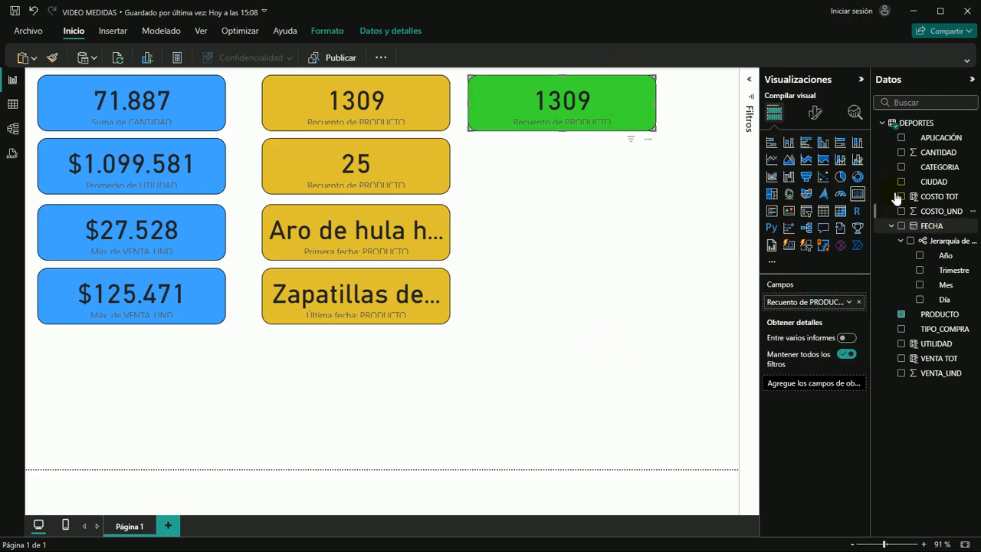
click(902, 315)
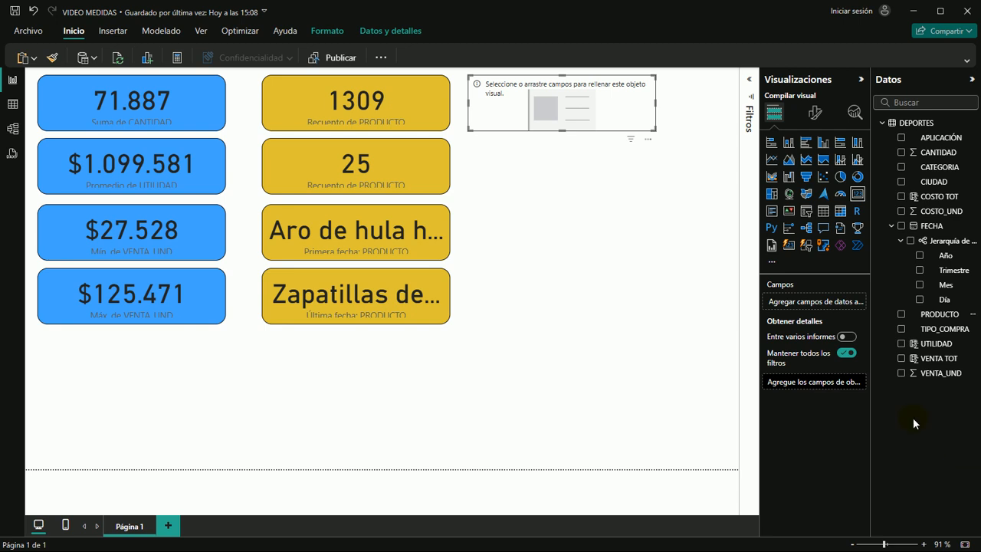
drag(936, 153, 570, 100)
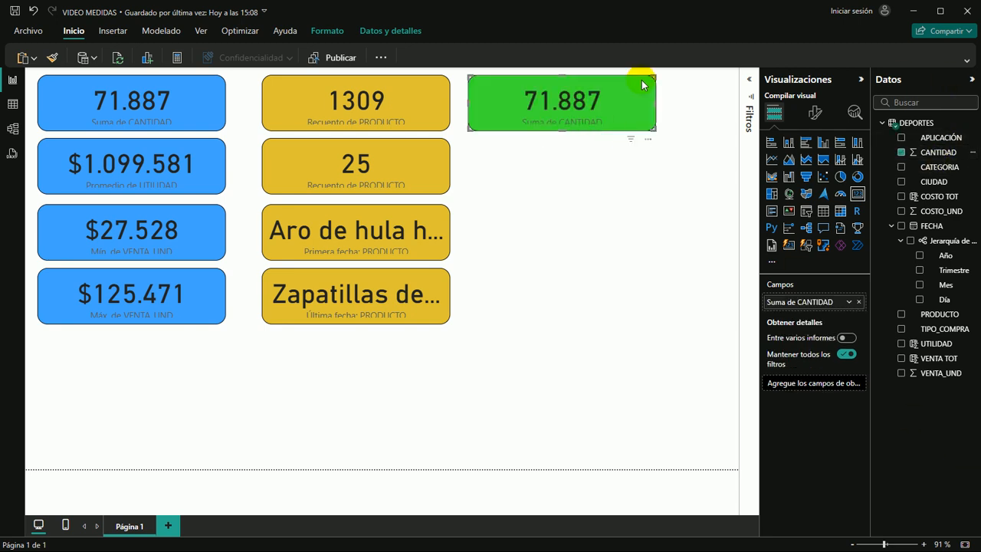
click(848, 301)
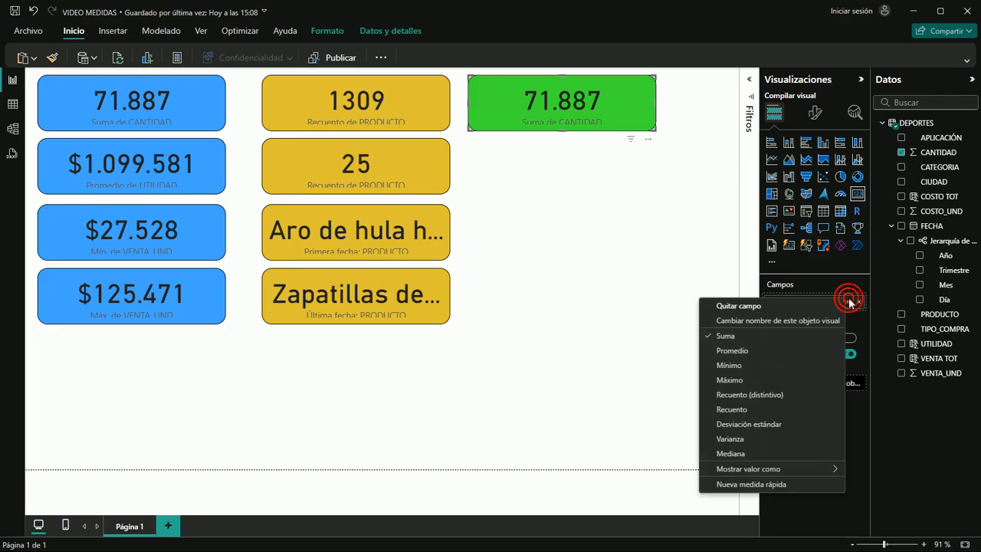
click(733, 425)
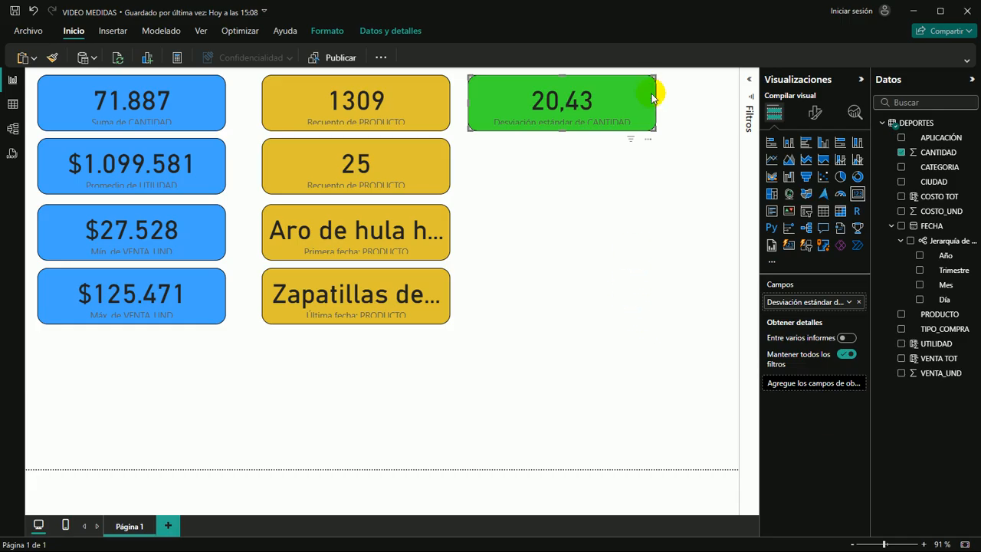
Duplicate the green Desviación estándar card directly below it and set the copy's CANTIDAD aggregation to Varianza
drag(652, 94, 649, 156)
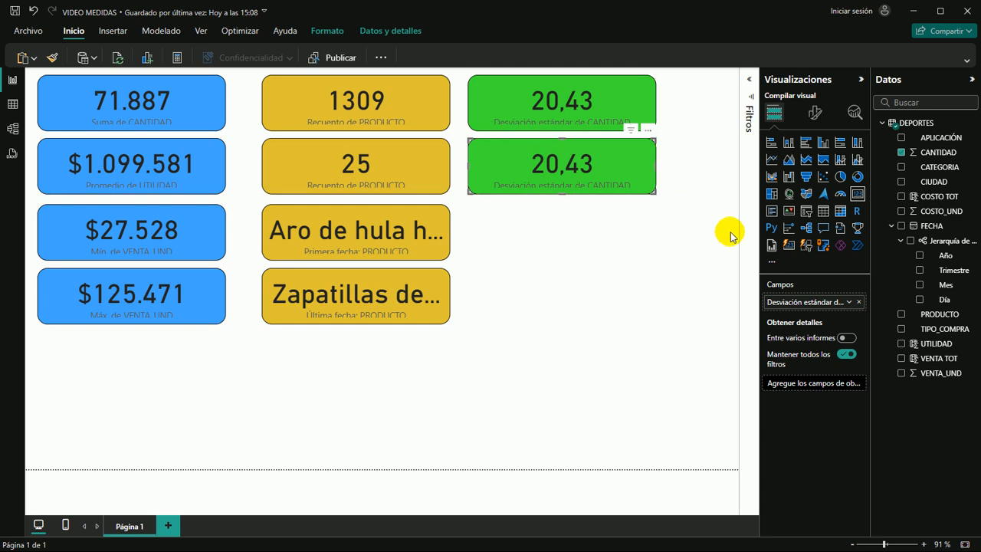
click(848, 301)
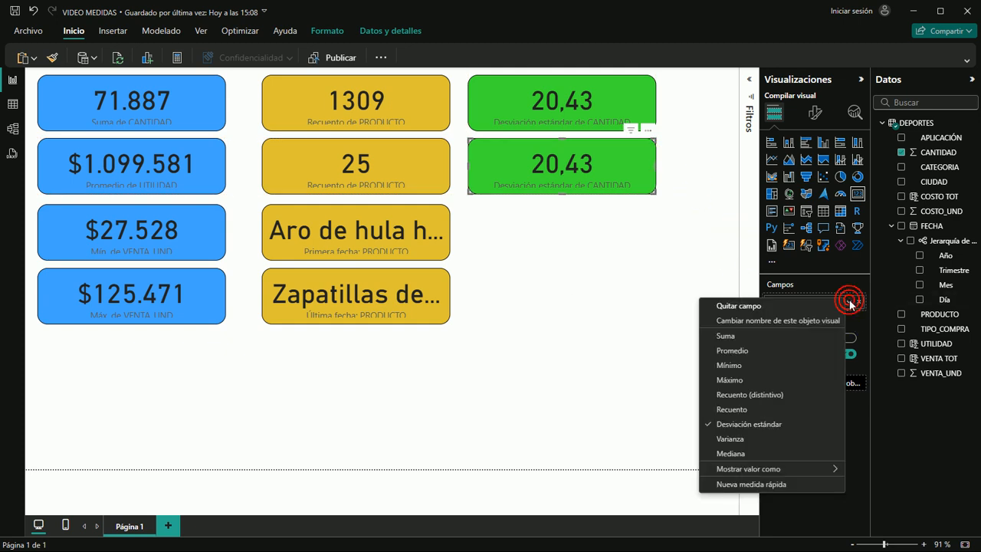
click(733, 439)
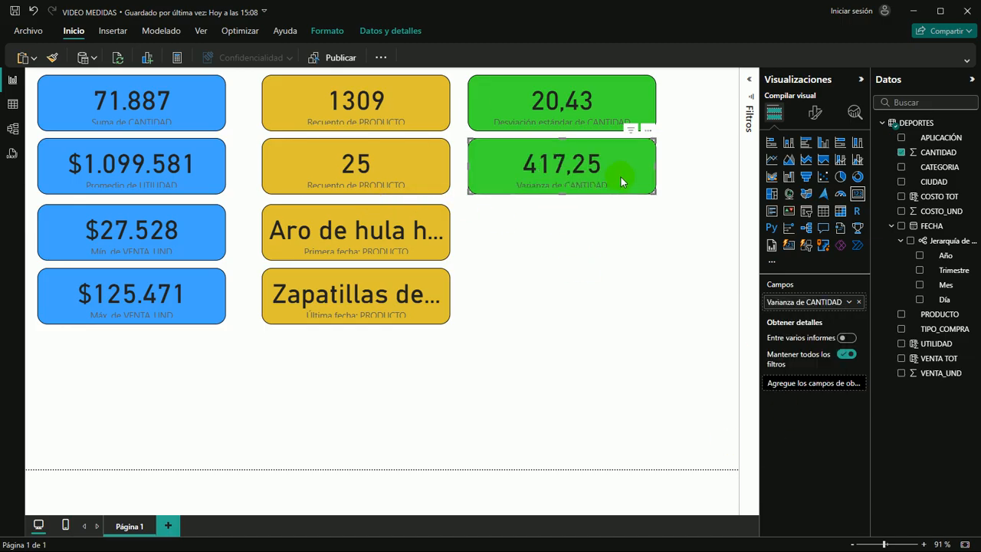
Place another copy of the green Desviación estándar card below the Varianza card and set its aggregation to Mediana
click(543, 245)
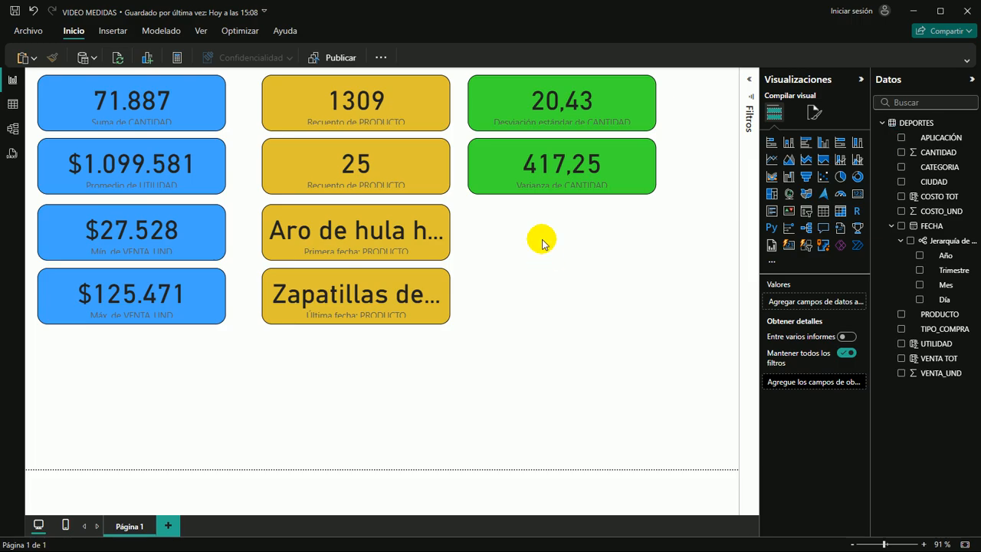
drag(638, 132, 616, 225)
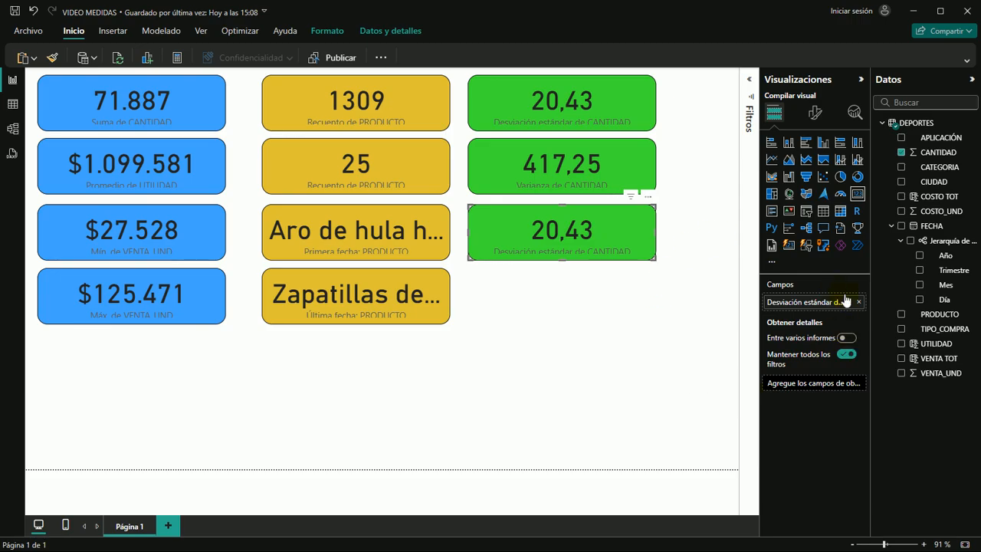
click(848, 303)
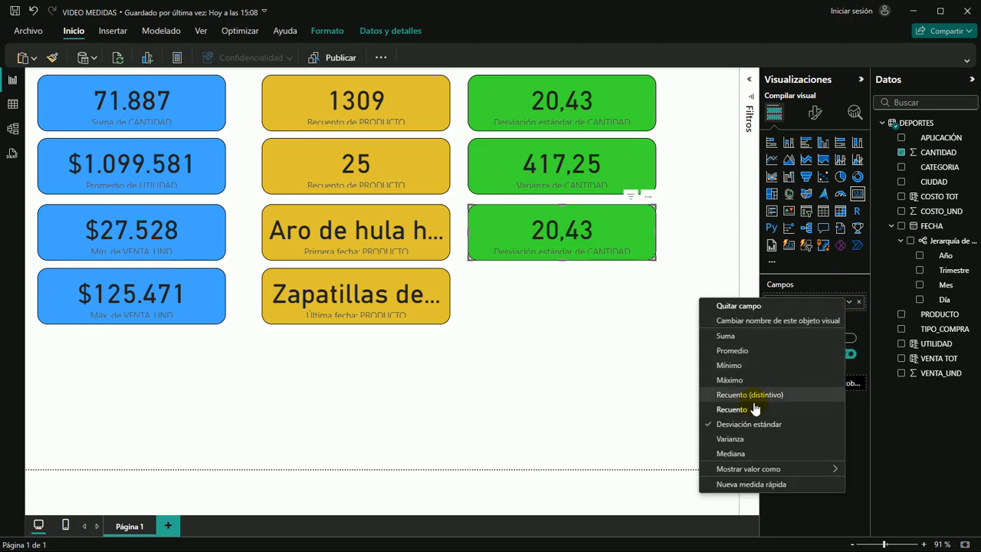
click(735, 452)
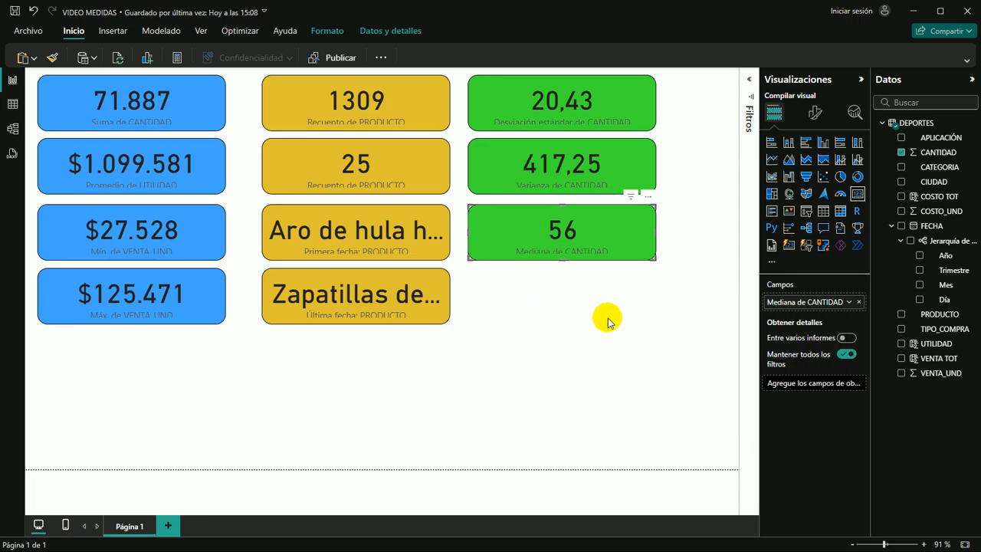
click(583, 305)
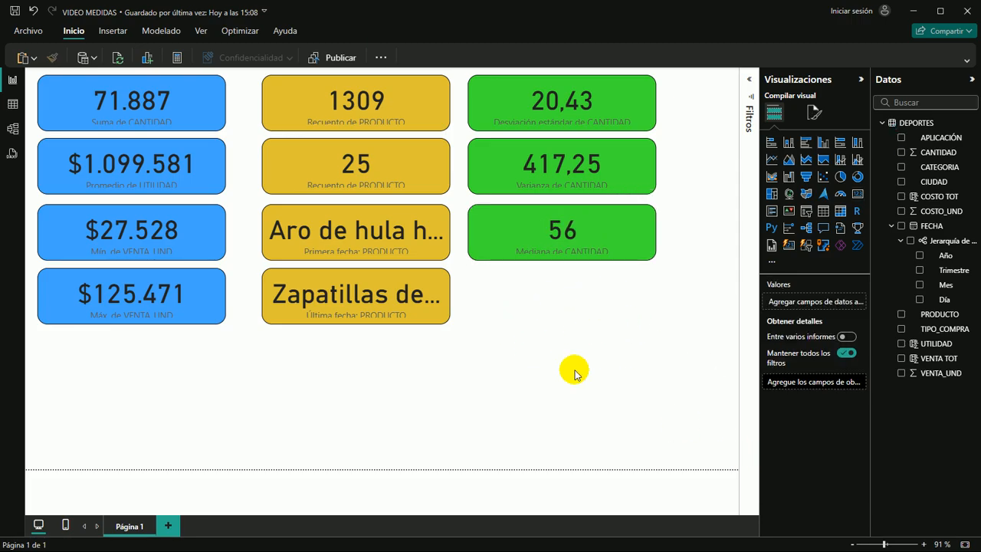
Check the Mostrar valor como options for CANTIDAD in the Mediana card without changing them
click(638, 229)
click(849, 302)
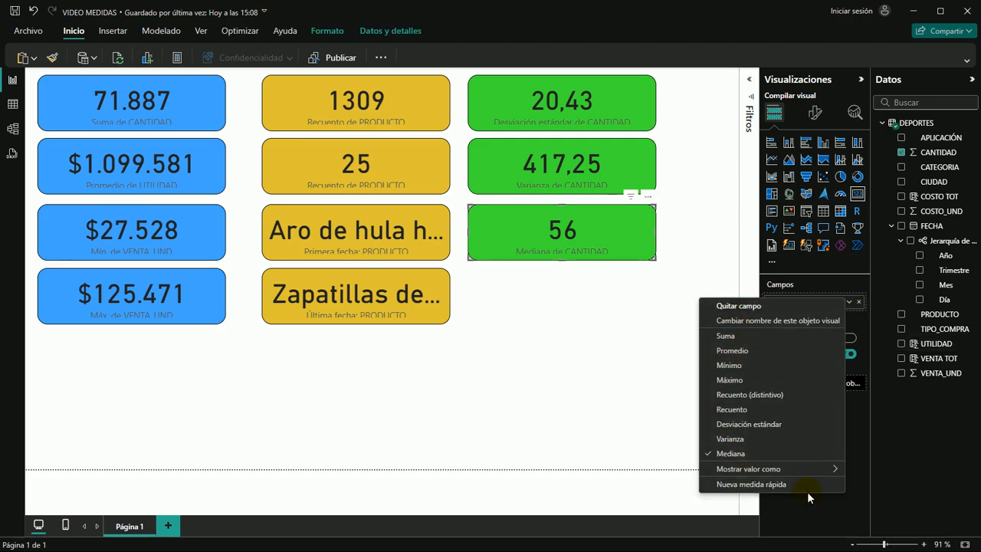
mouse_move(827, 468)
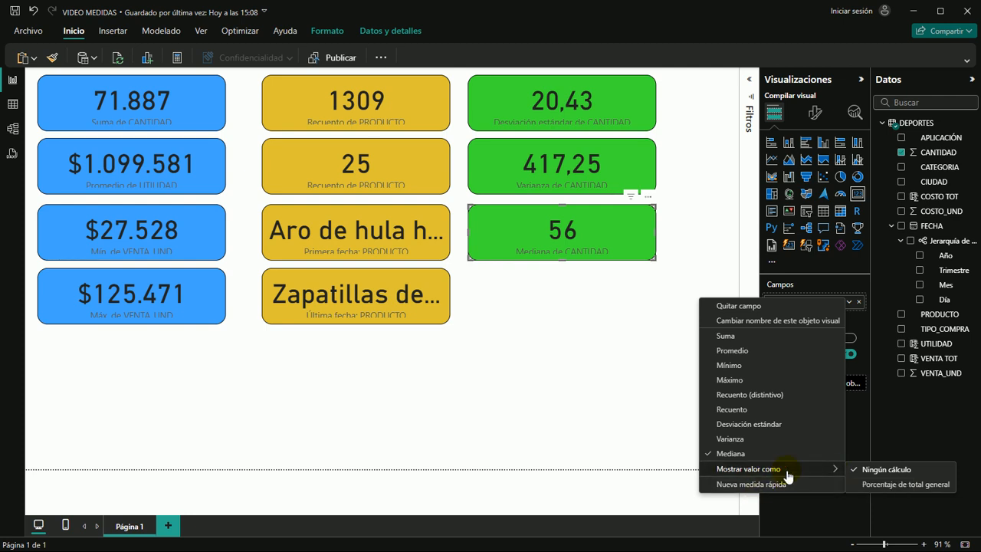
click(553, 364)
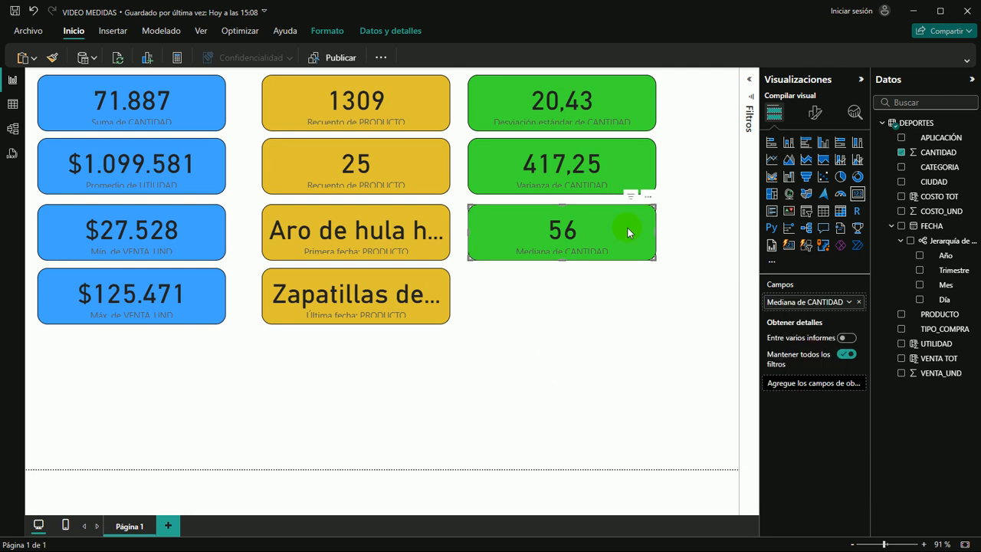
Place another copy of the green Desviación estándar card below the Mediana card and show its value as Porcentaje de total general
click(593, 330)
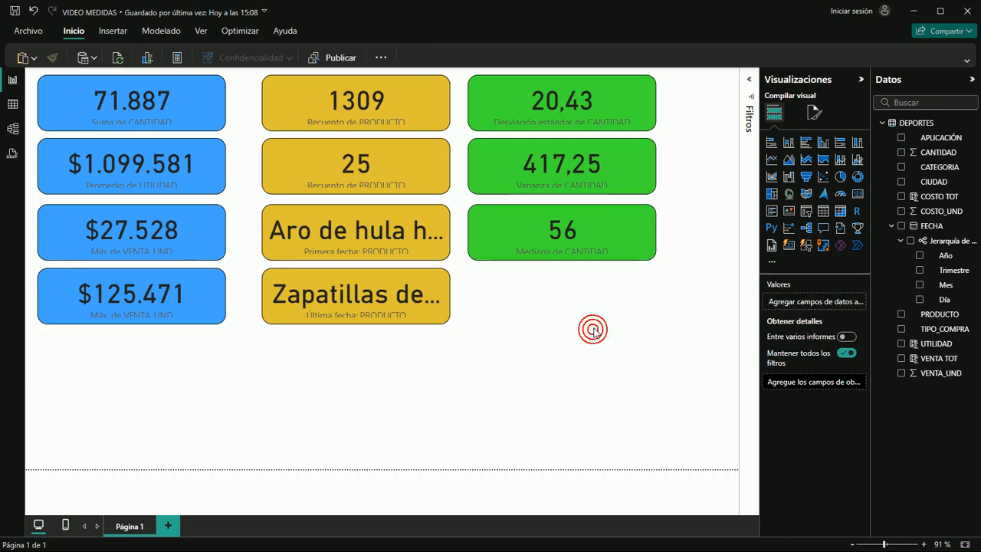
key(ctrl+v)
drag(612, 87, 620, 287)
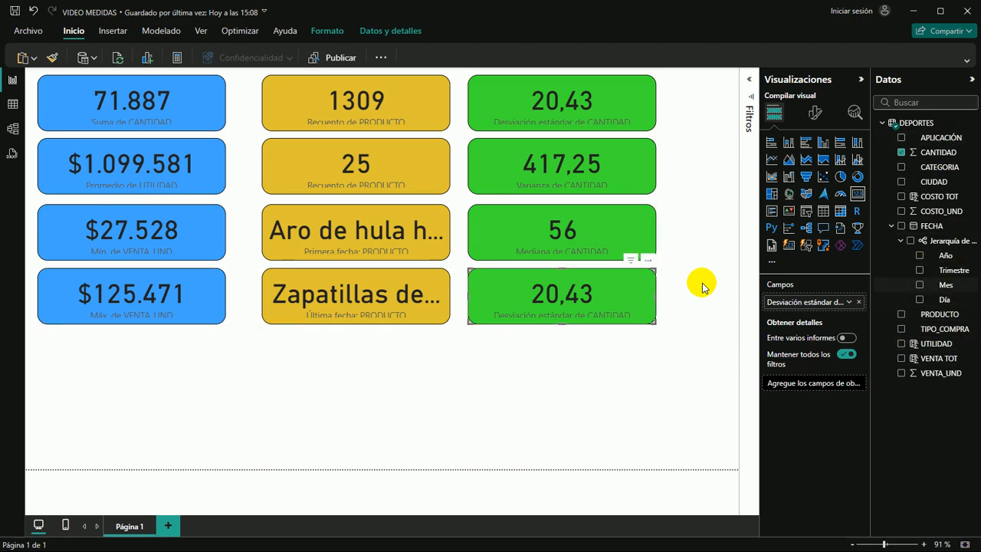
click(610, 285)
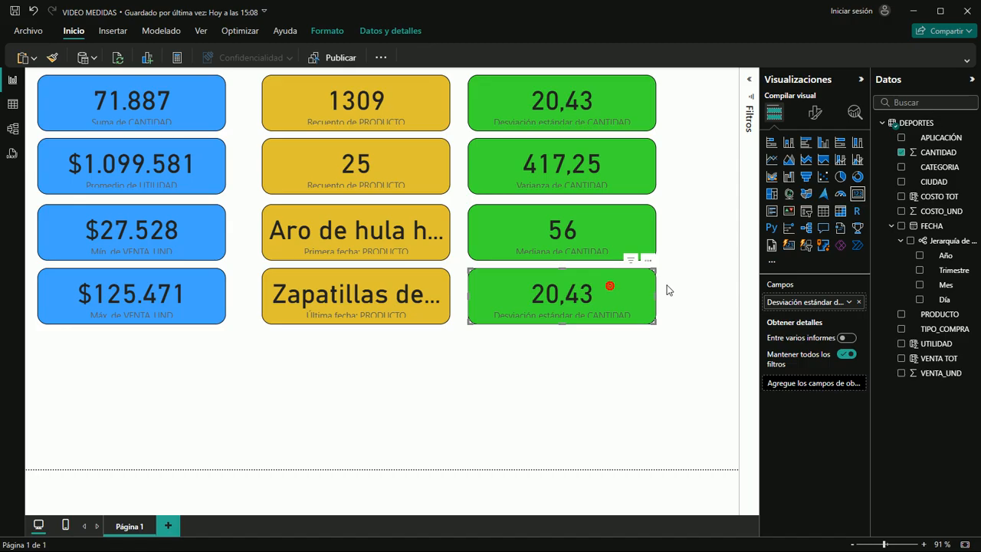
click(848, 302)
mouse_move(775, 470)
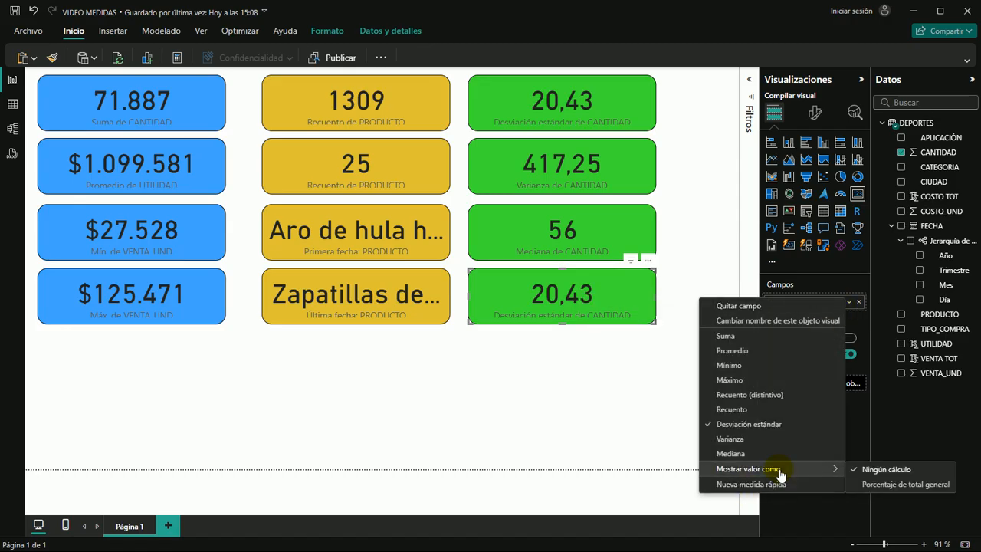
click(886, 485)
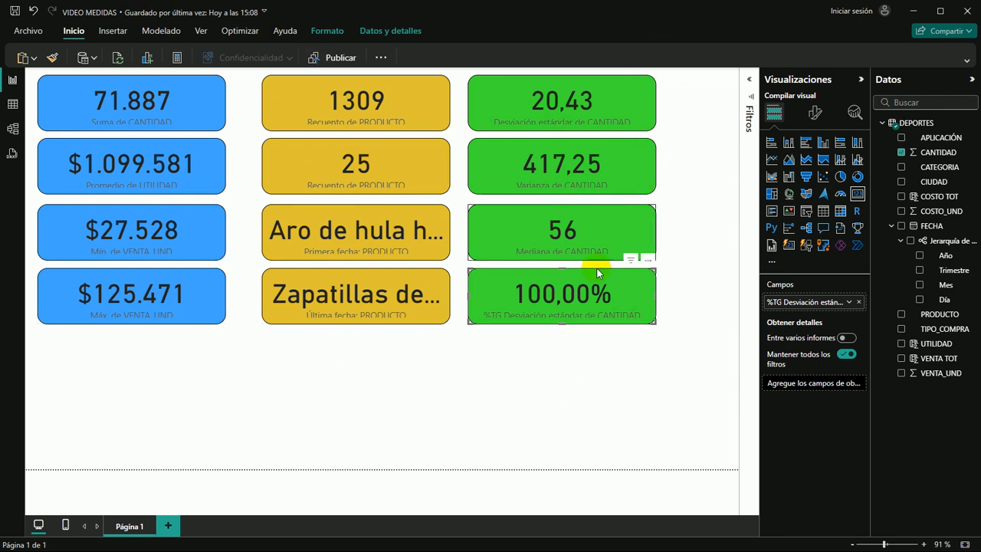
click(298, 382)
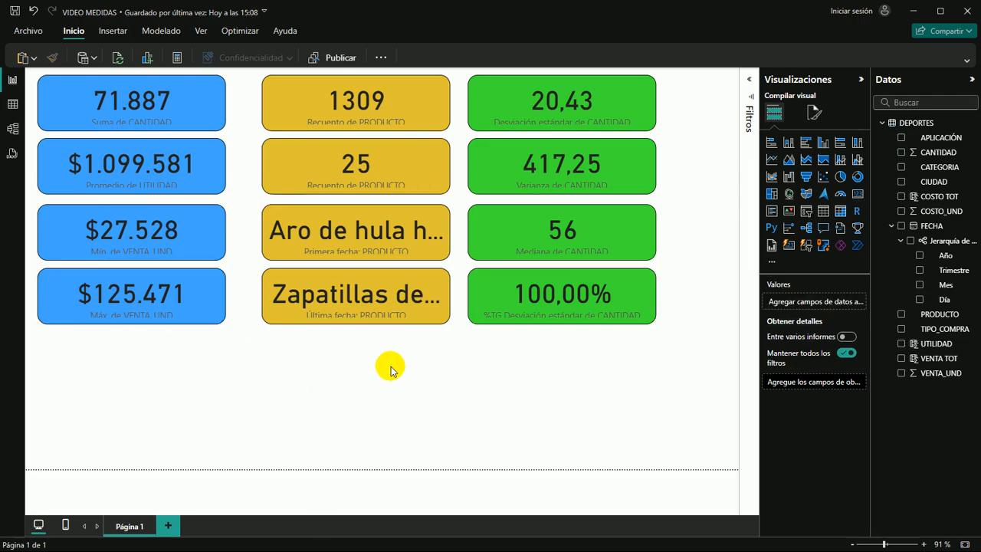
Insert a table visual below the blue cards and enlarge it to span the blue and yellow card columns
click(468, 337)
click(150, 429)
click(112, 379)
click(131, 374)
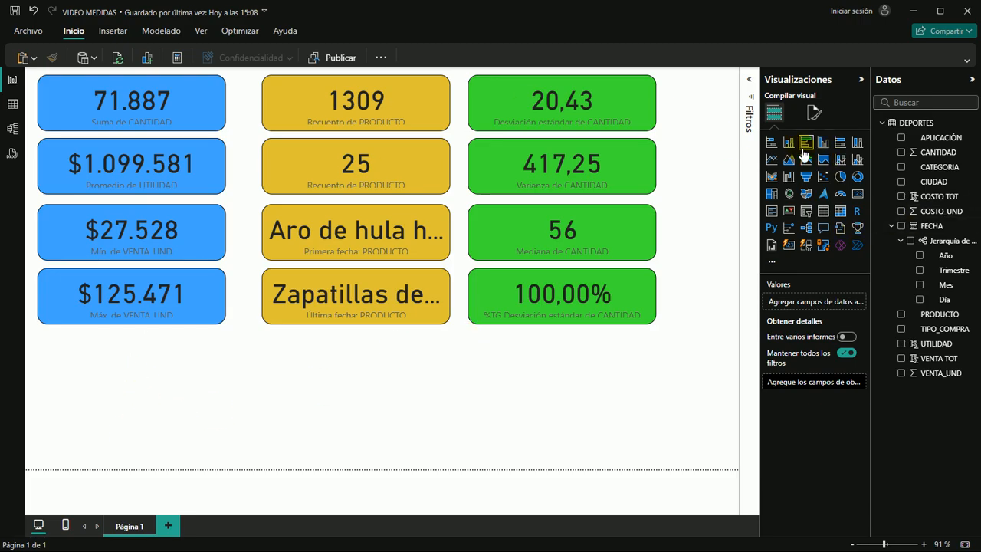
click(824, 212)
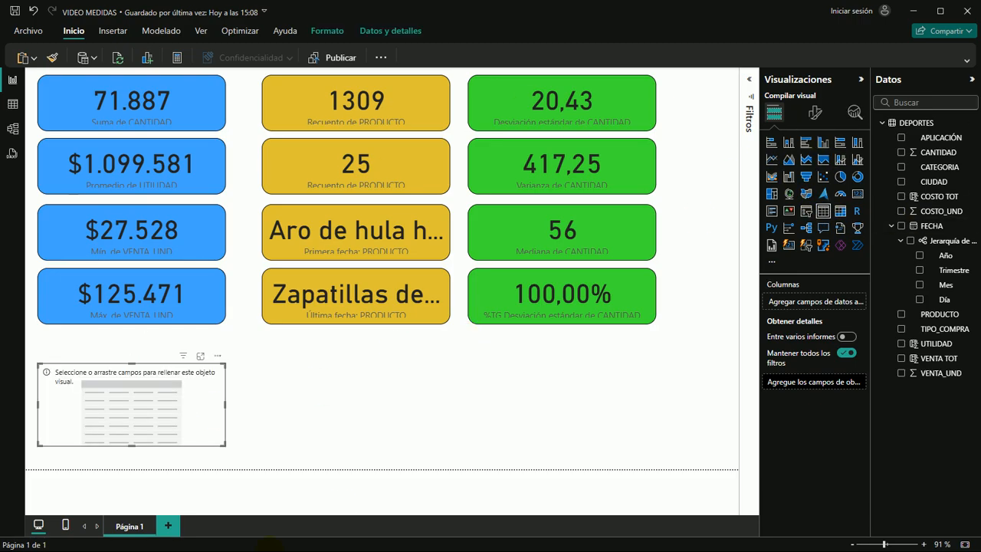
drag(223, 447, 252, 460)
click(170, 414)
drag(37, 362, 44, 332)
drag(131, 442, 136, 466)
drag(225, 401, 398, 398)
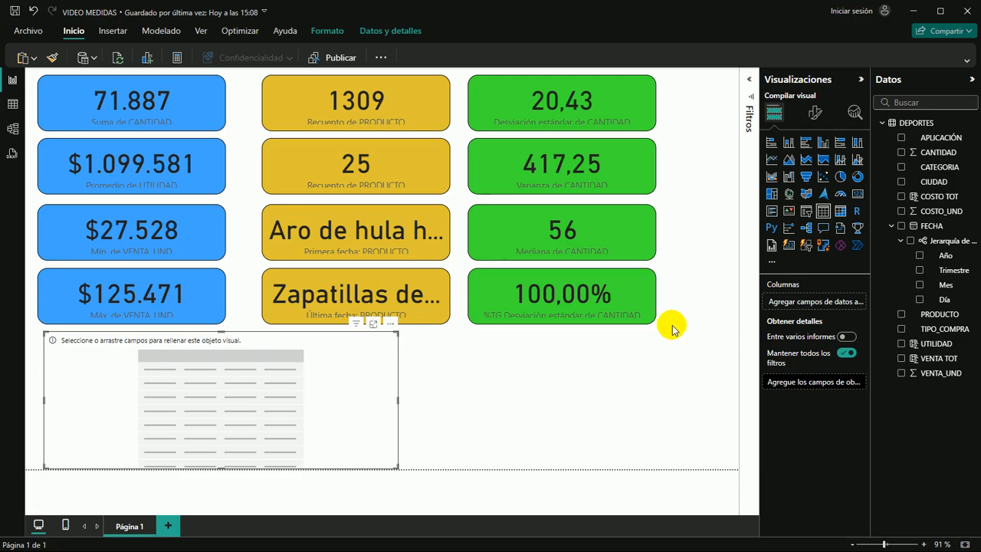
Add CATEGORIA to the table and format its values in bold at size 16
drag(933, 172, 284, 406)
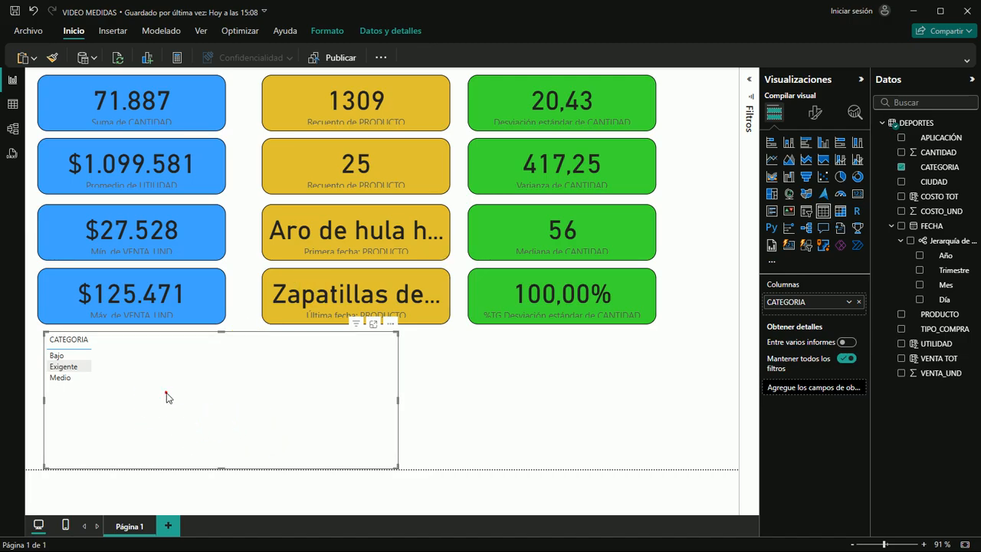
click(815, 115)
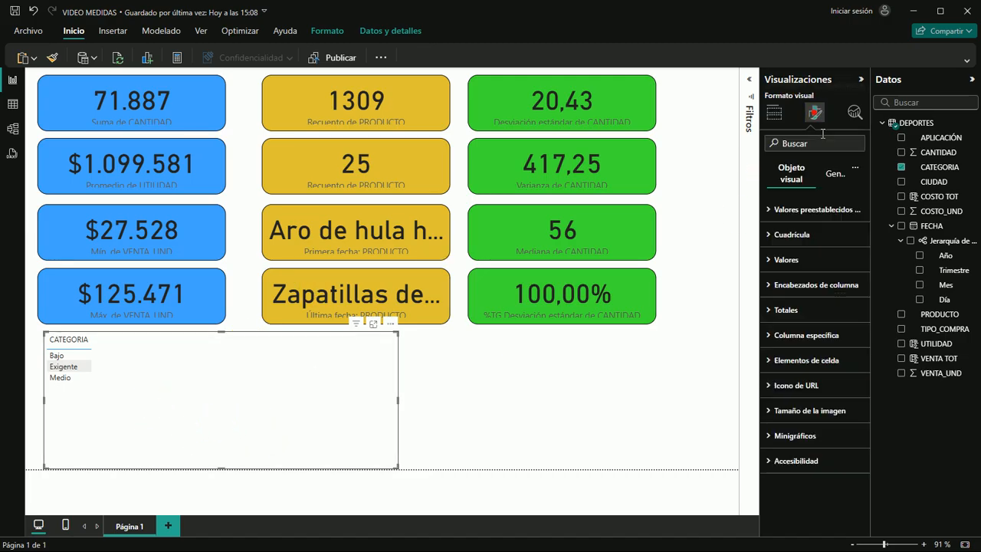
click(768, 261)
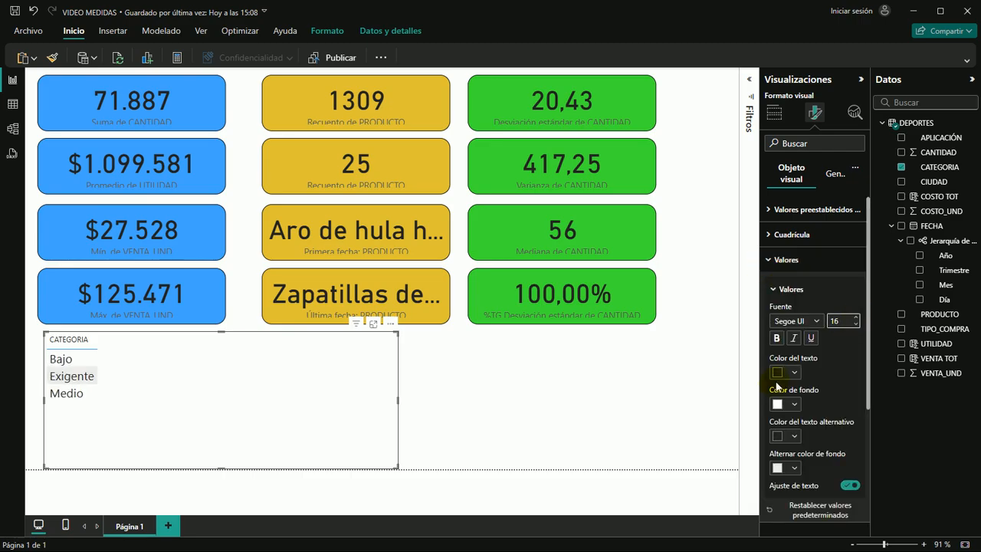
click(777, 338)
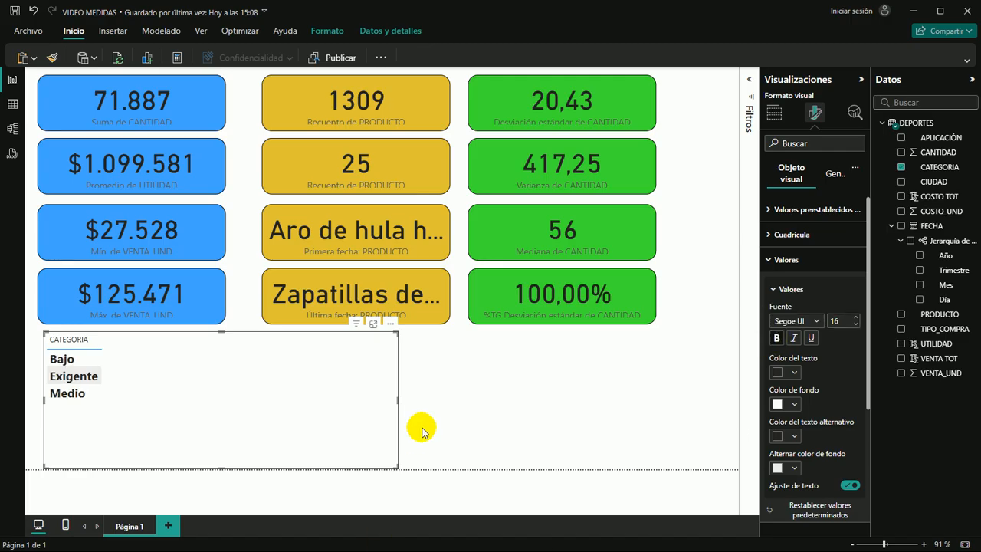
click(473, 404)
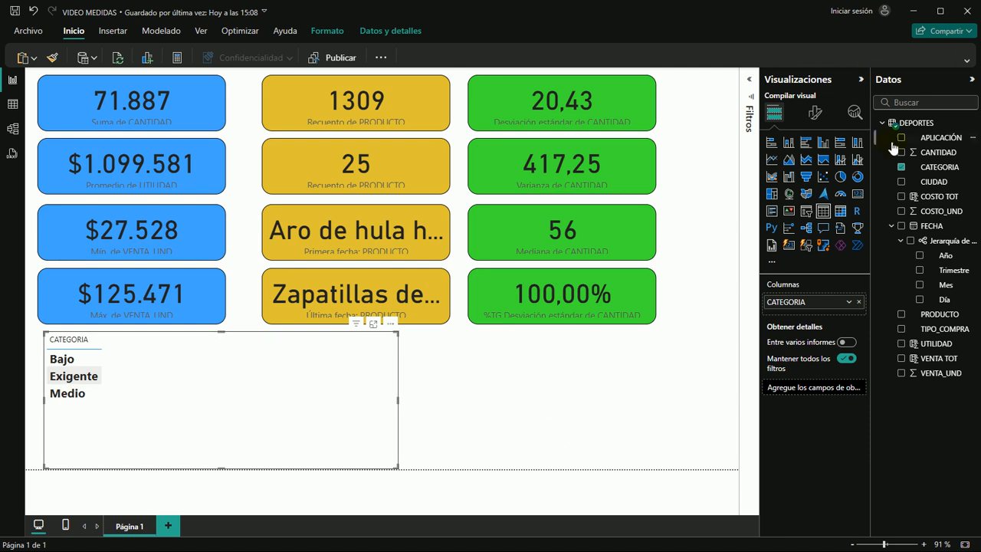
Add CANTIDAD to the table and set its aggregation to Recuento
drag(943, 154, 258, 396)
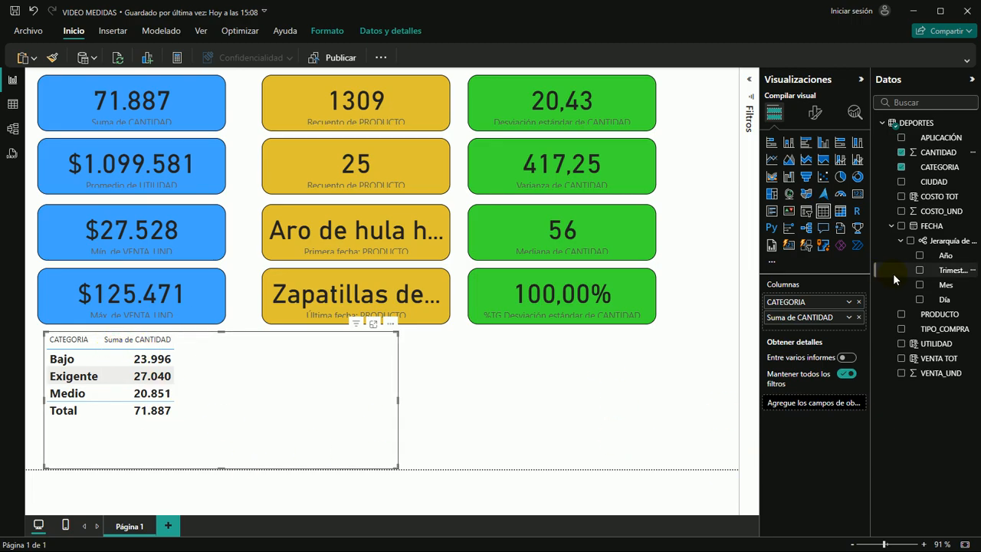
click(849, 318)
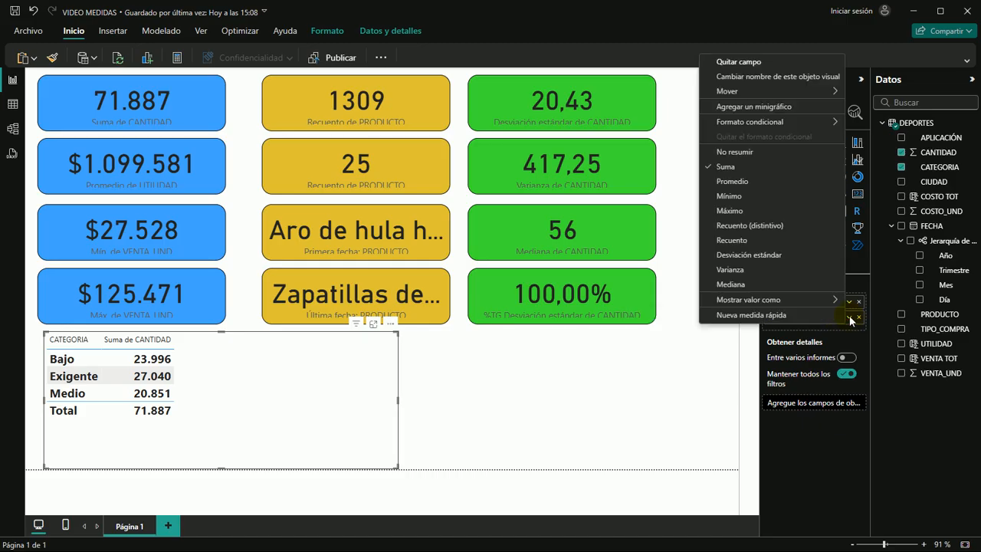
click(731, 241)
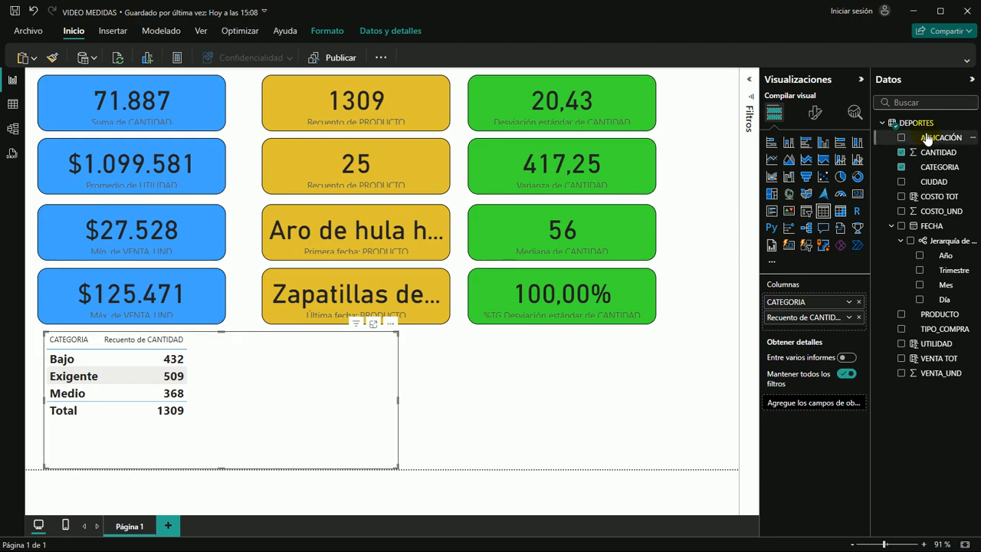
Add CANTIDAD to the table a second time and set that column's aggregation to Recuento (distintivo)
drag(941, 156, 267, 394)
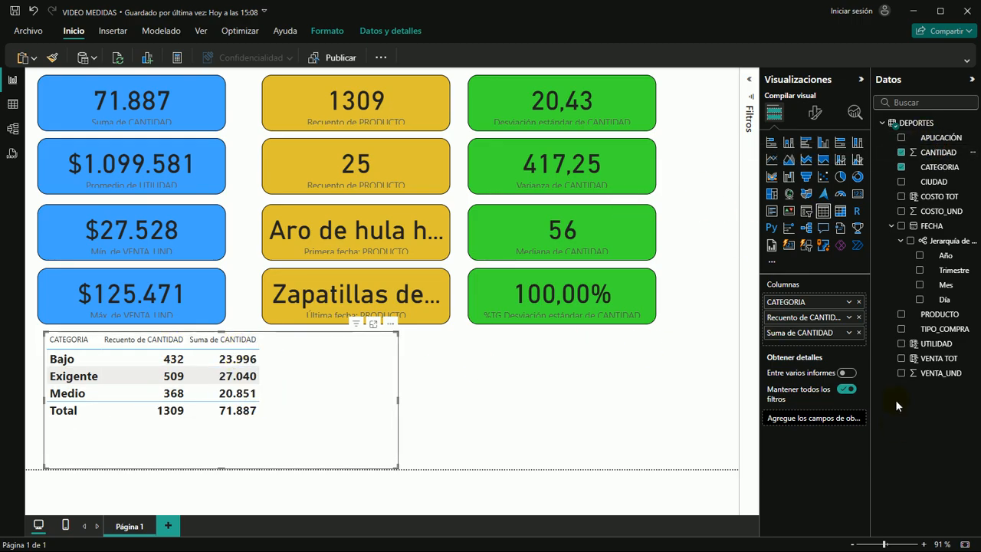
click(848, 333)
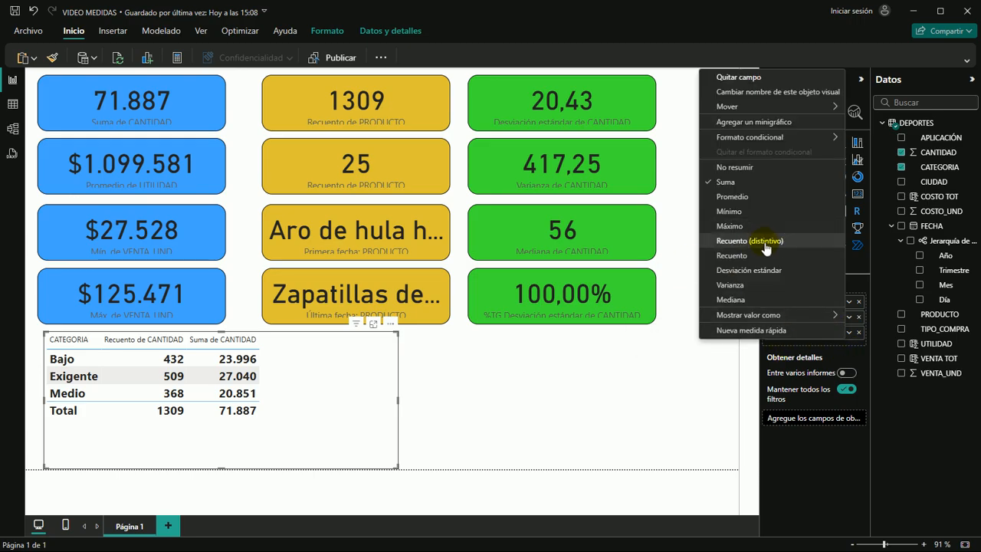
click(739, 241)
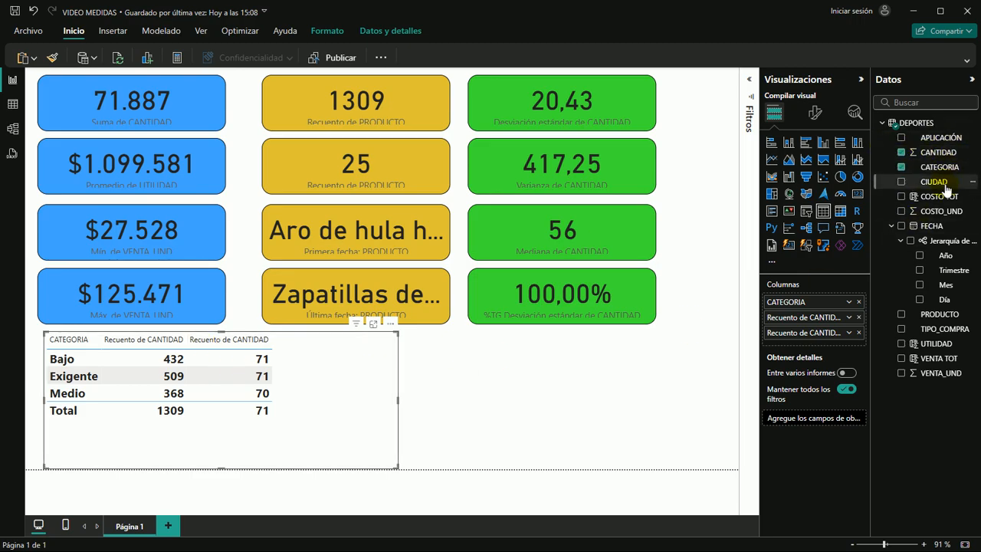
Undo removing both CANTIDAD columns and remove only the distinct-count one from the table
click(901, 153)
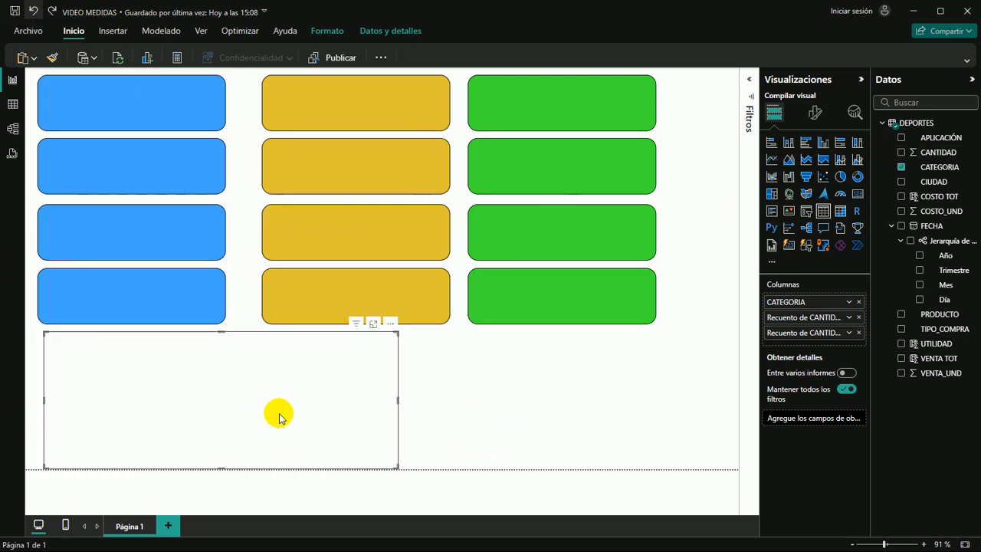
click(509, 415)
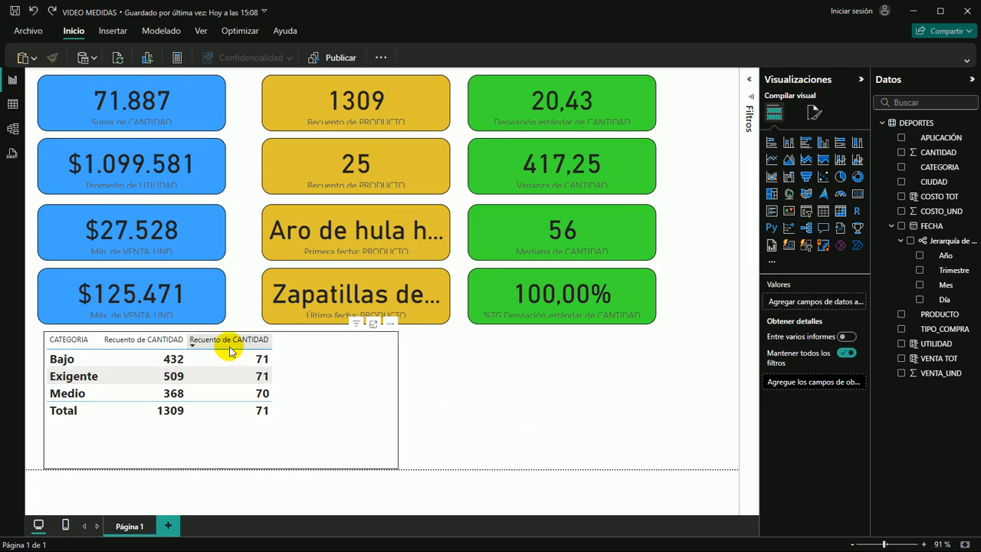
click(397, 366)
click(355, 387)
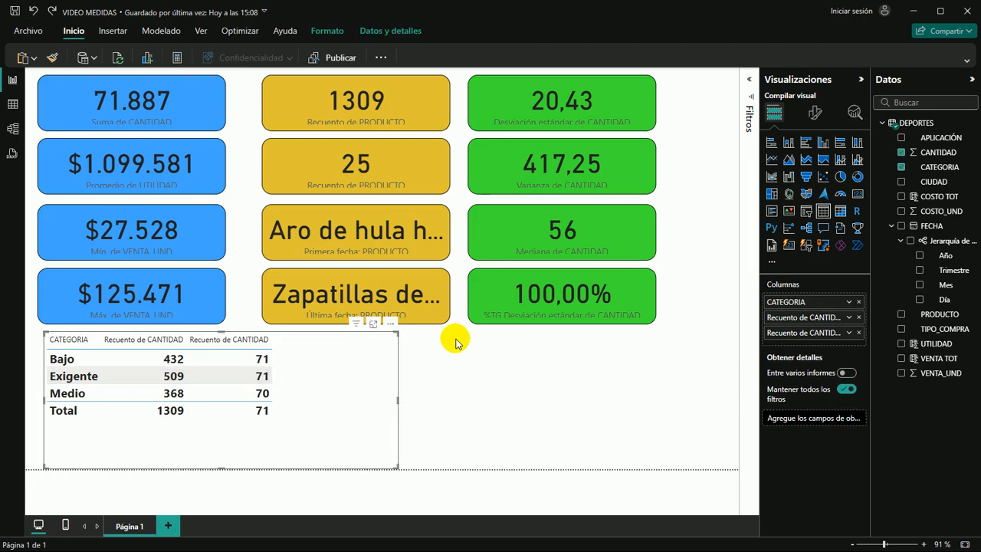
click(858, 332)
Add PRODUCTO to the table and set its aggregation to Recuento (distintivo)
drag(927, 313, 321, 378)
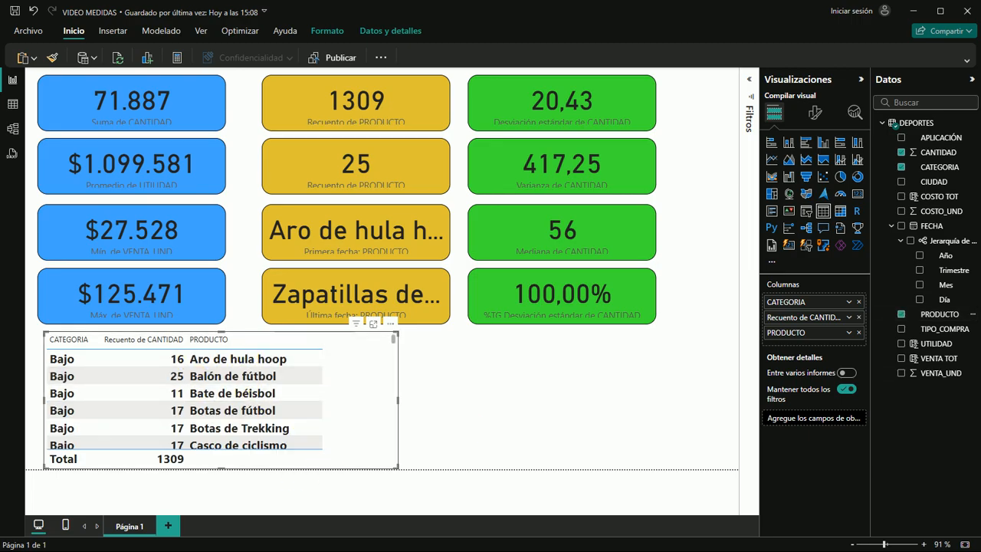
click(848, 333)
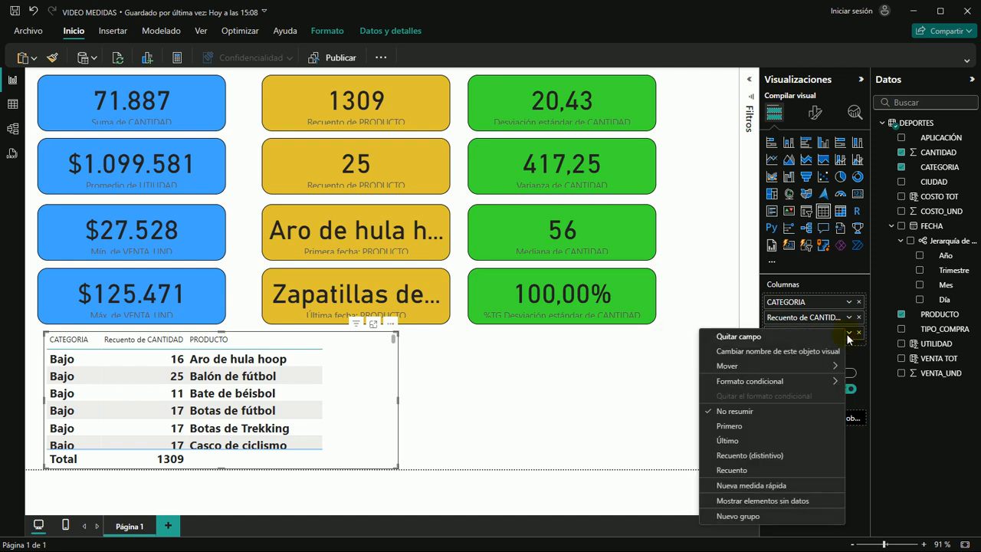
click(767, 456)
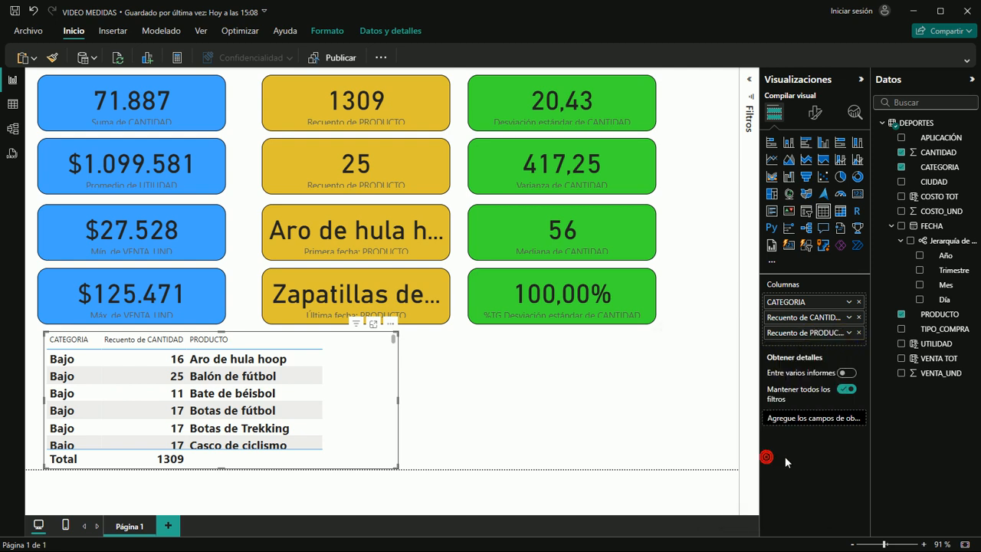
click(498, 403)
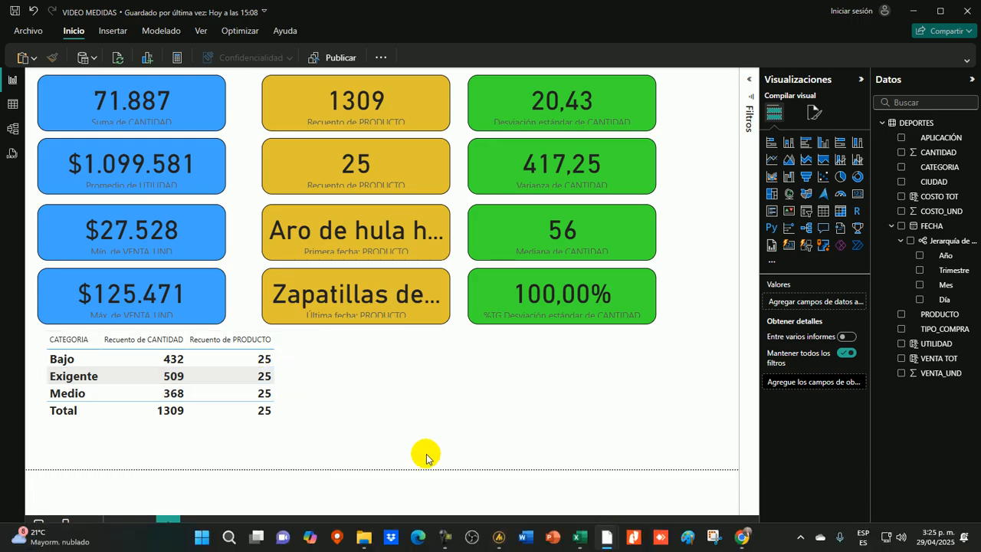
Add UTILIDAD to the category table and set its aggregation to Promedio
click(318, 376)
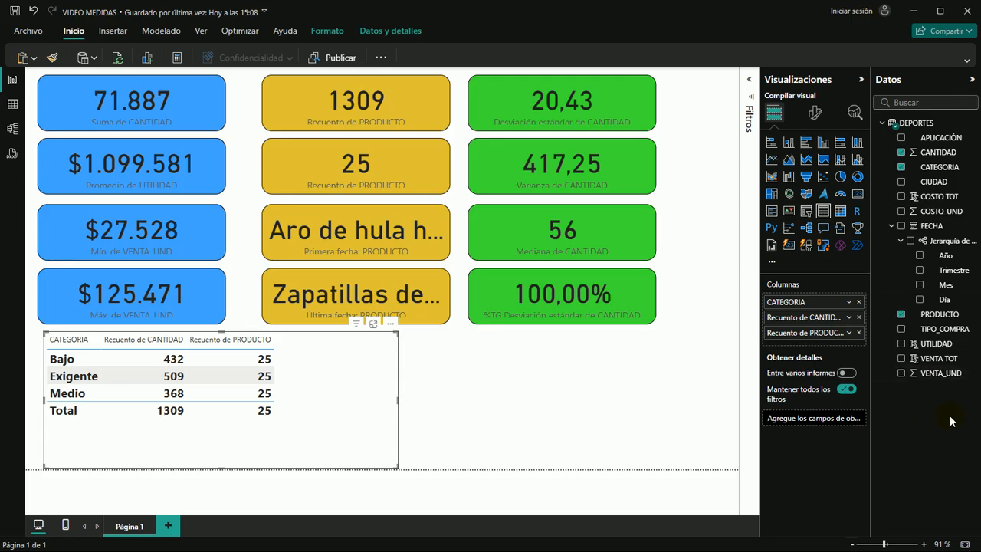
click(942, 345)
drag(942, 346, 387, 371)
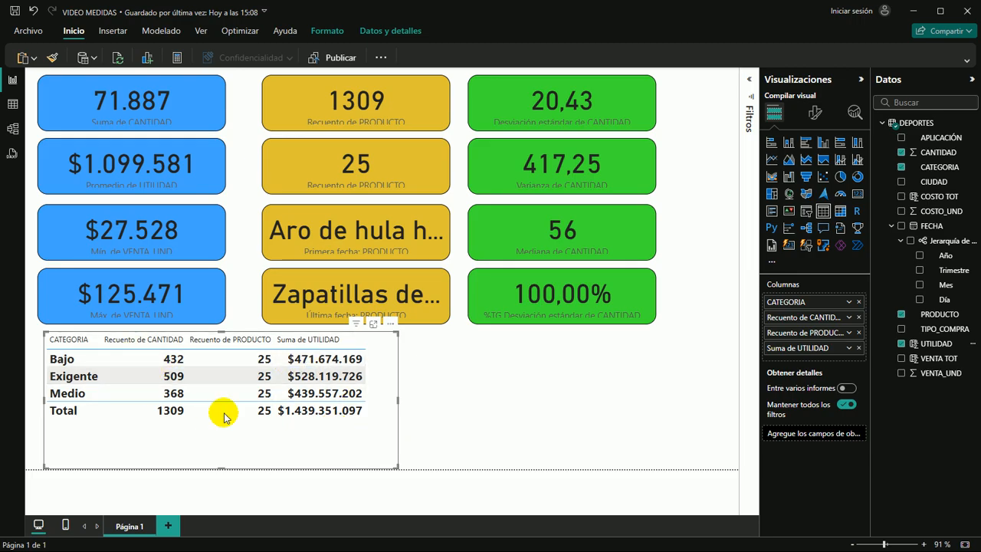
click(849, 347)
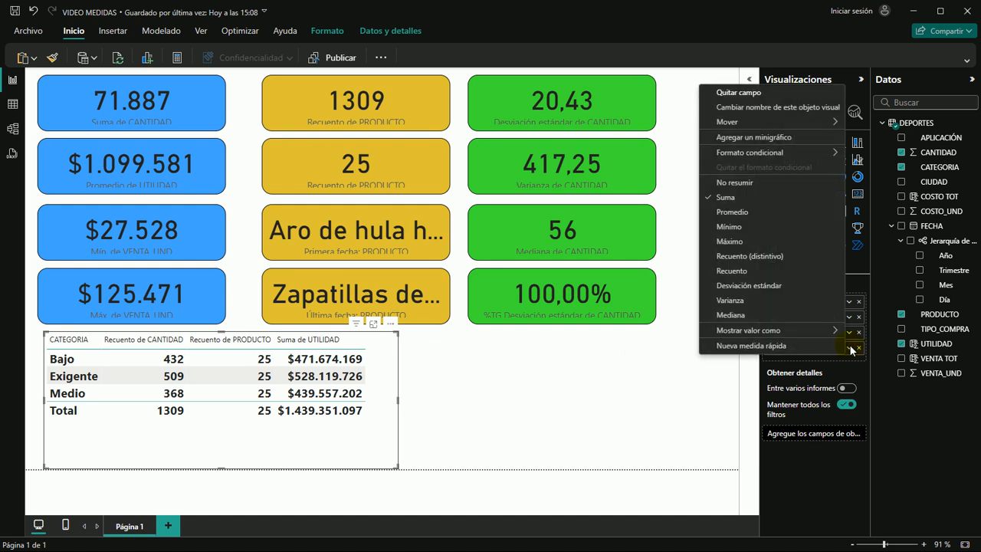
click(732, 211)
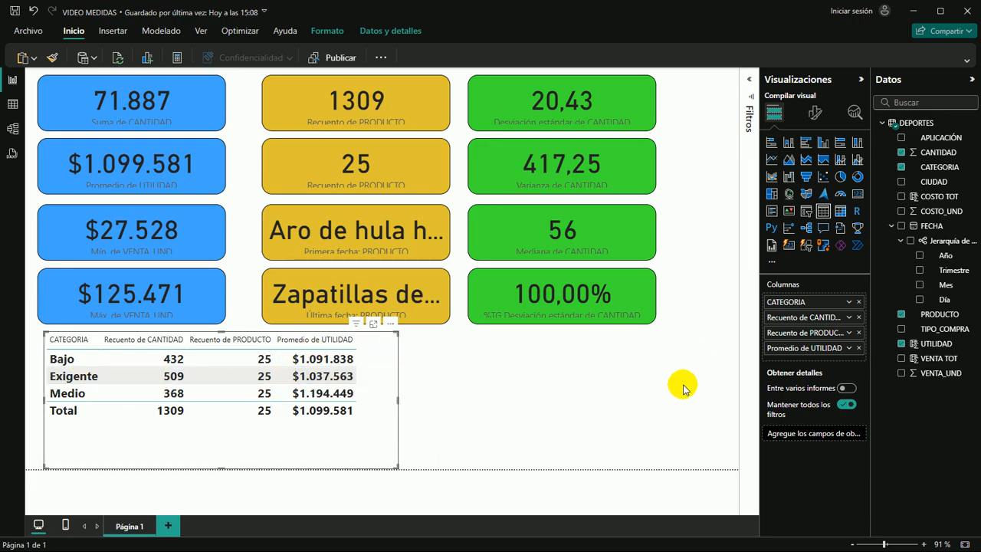
Widen the category table and add VENTA_UND with its aggregation set to Mínimo
drag(399, 400, 592, 398)
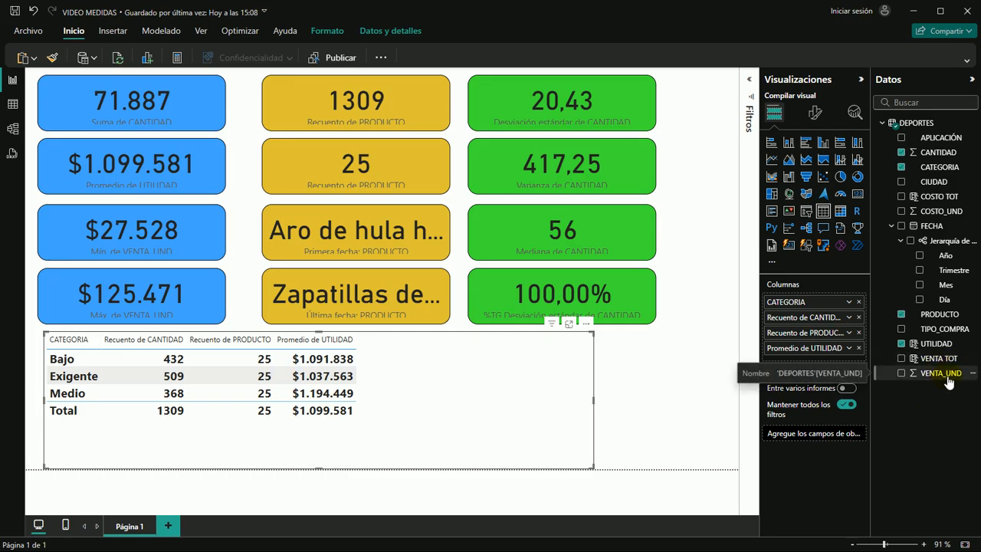
drag(929, 376, 457, 383)
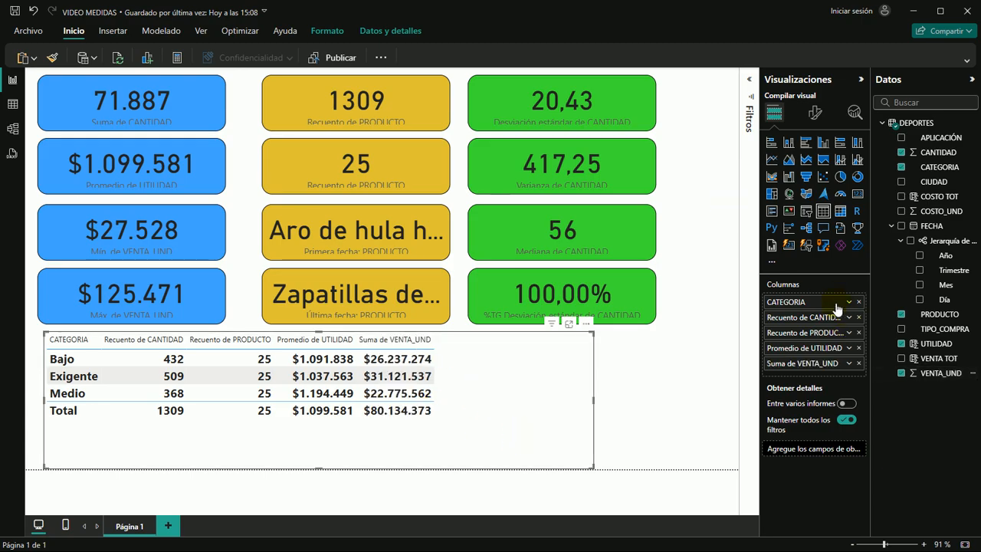
click(849, 364)
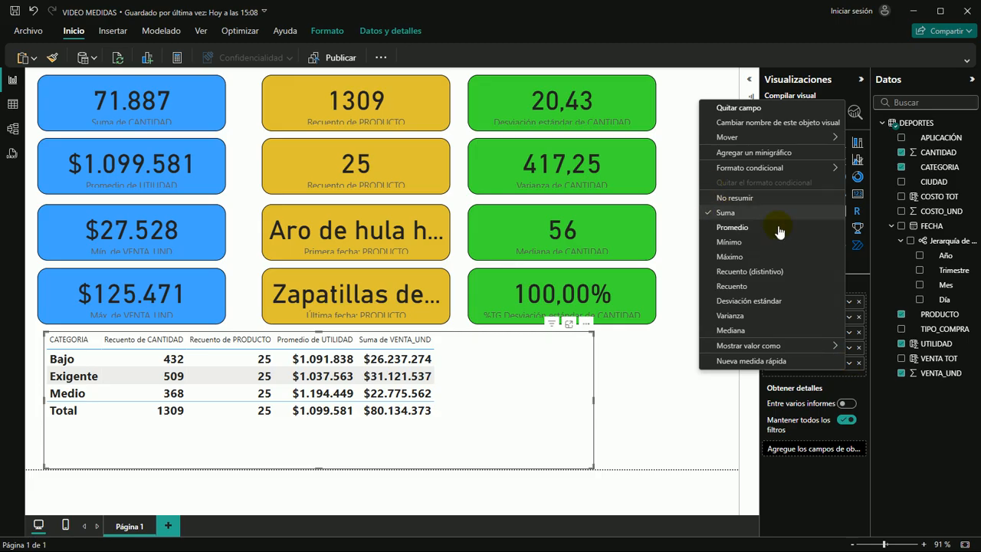
click(727, 241)
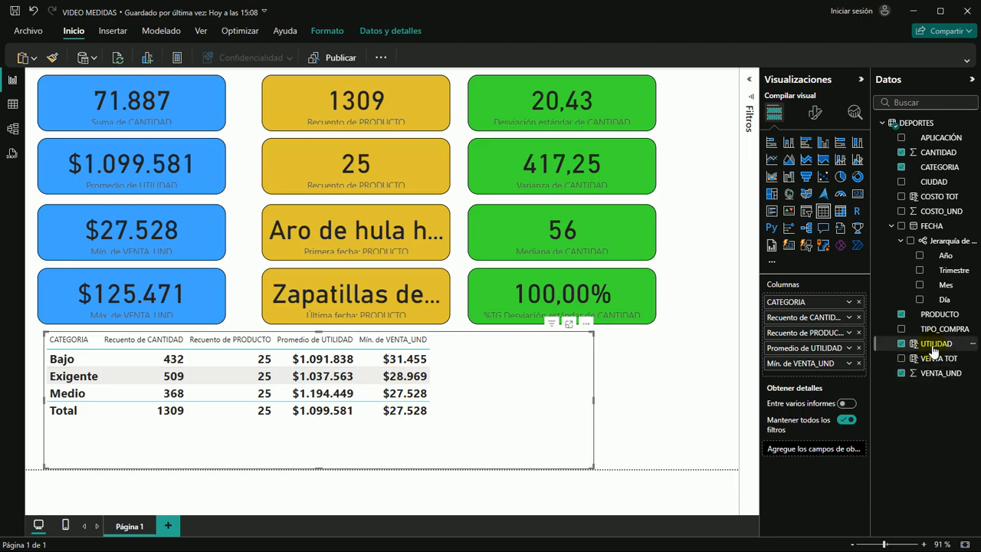
Add UTILIDAD to the category table again and set its new column's aggregation to Máximo
drag(927, 343, 531, 394)
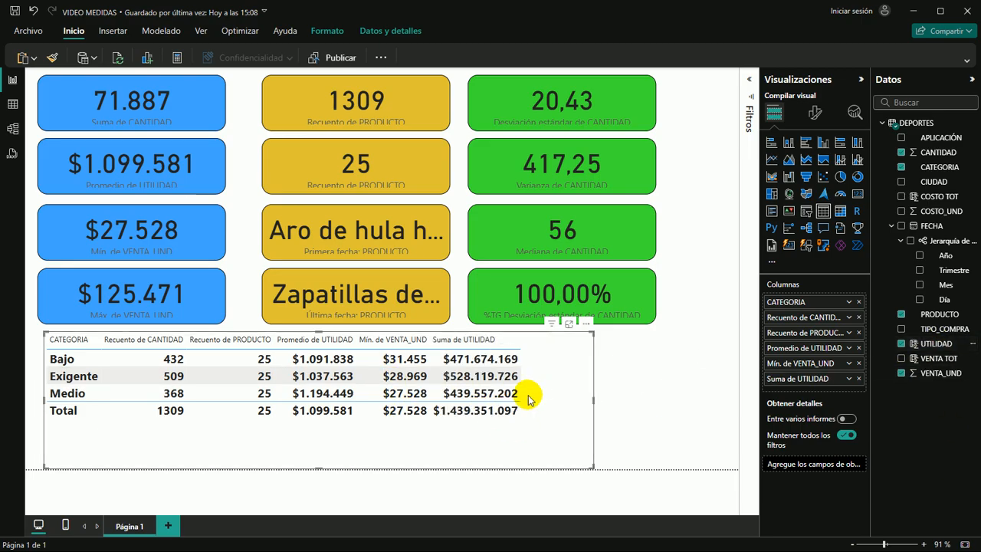
click(849, 380)
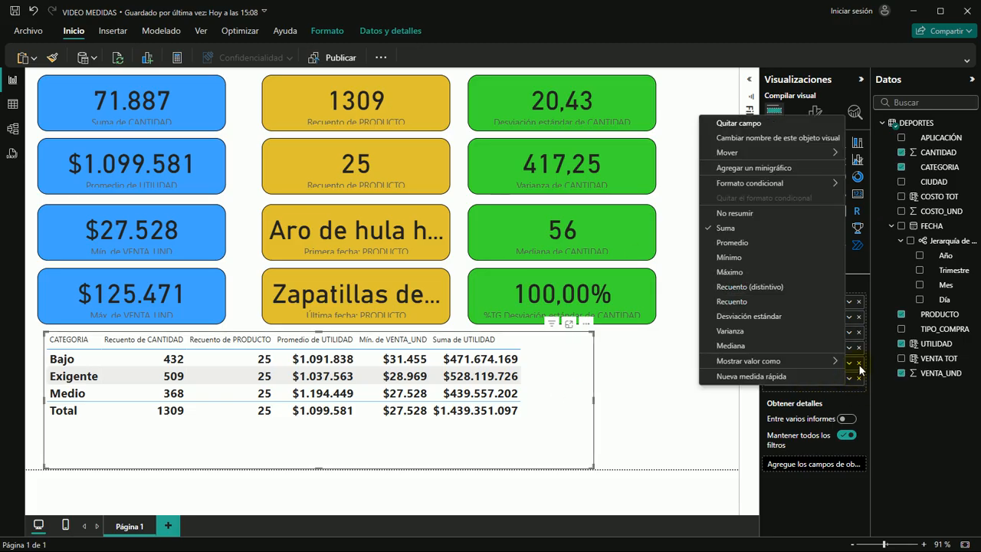
click(731, 272)
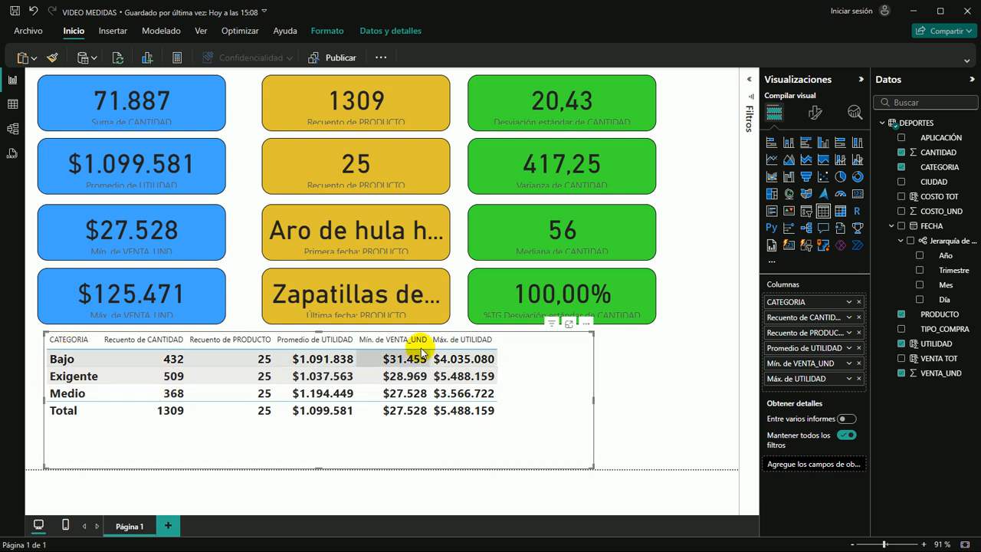
click(641, 432)
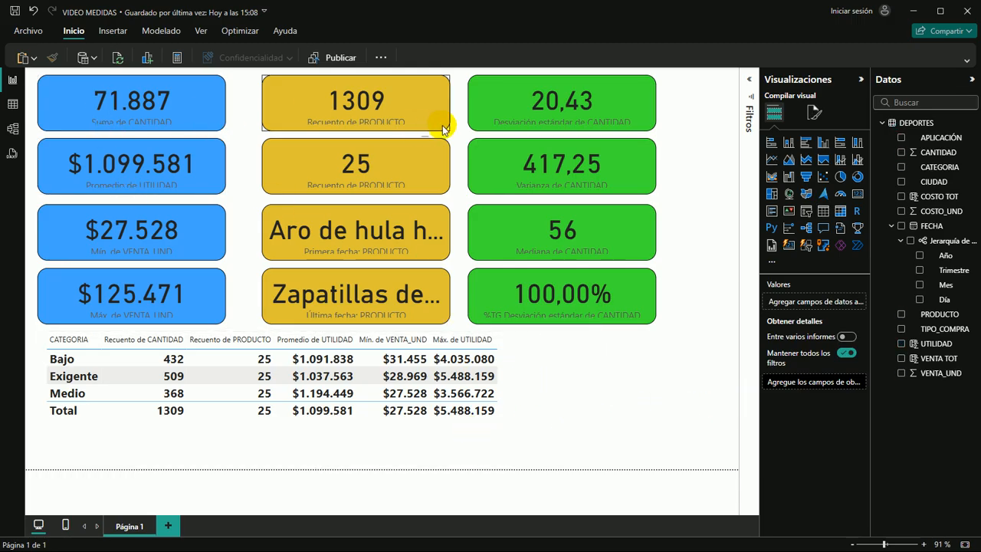
click(161, 102)
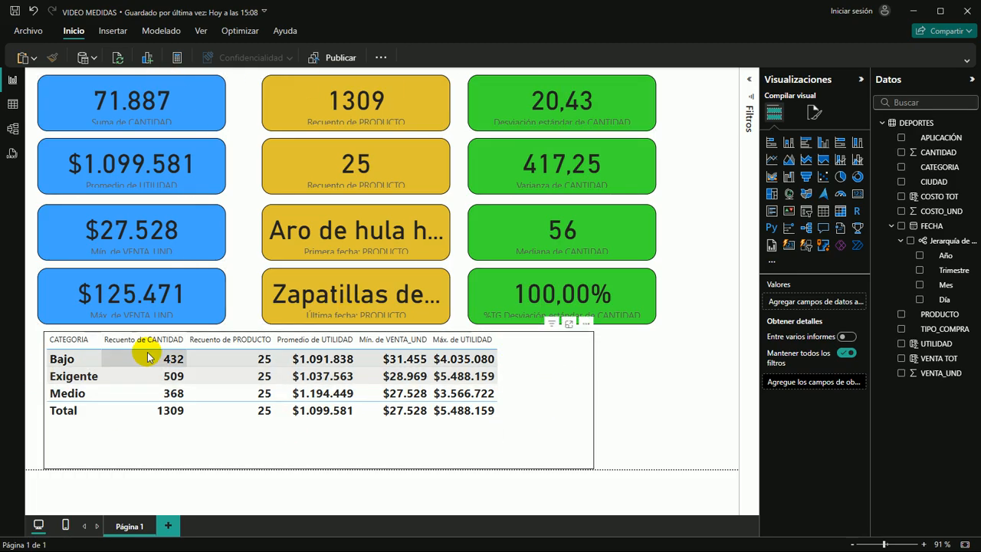
Shift the category table slightly left and narrow it to fit its columns
click(586, 408)
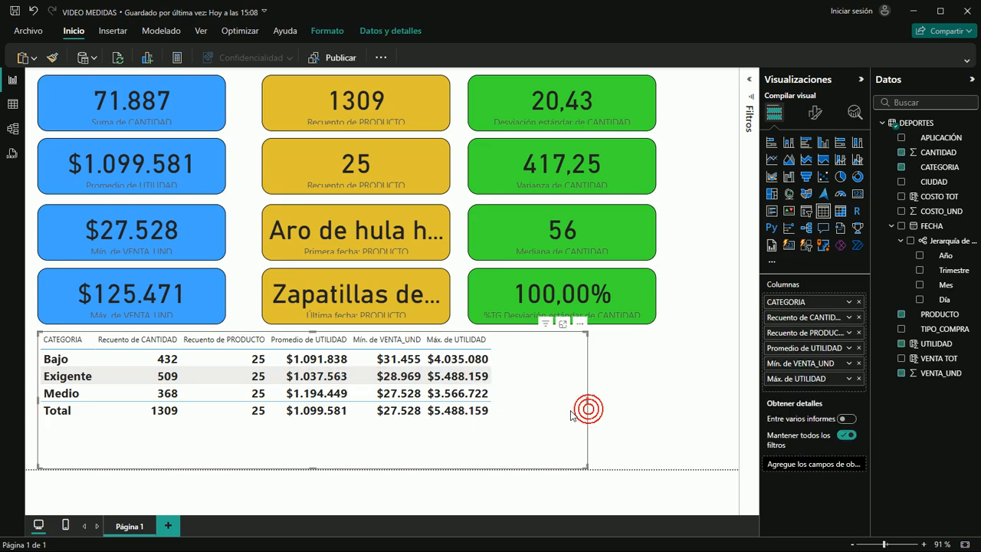
drag(586, 400, 501, 396)
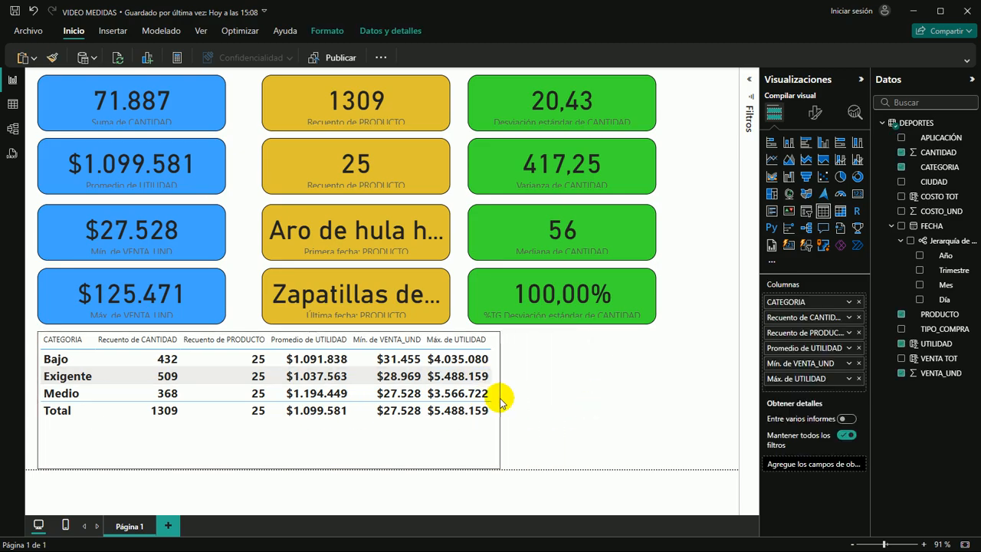
click(562, 394)
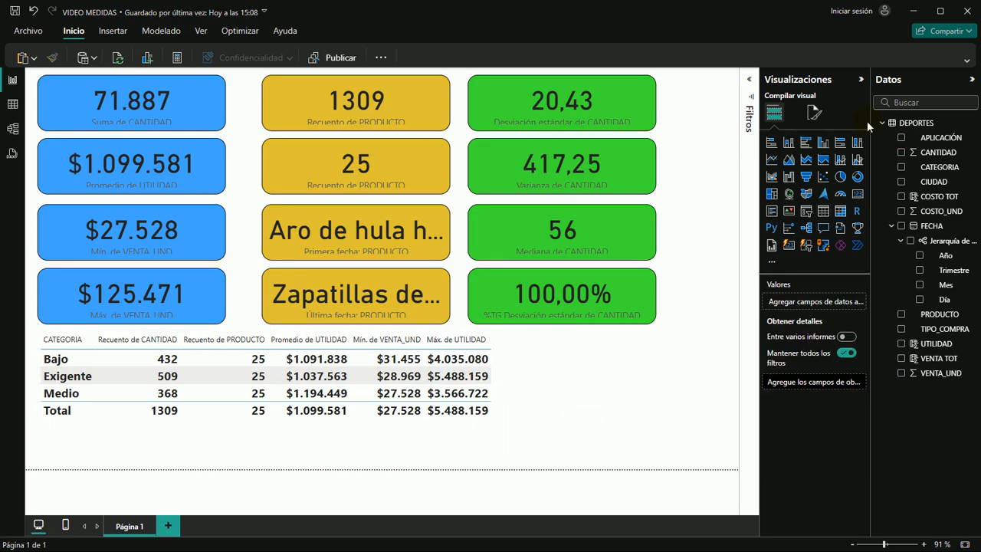
Insert a stacked column chart beside the table, widen it, and plot CANTIDAD by TIPO_COMPRA
click(789, 150)
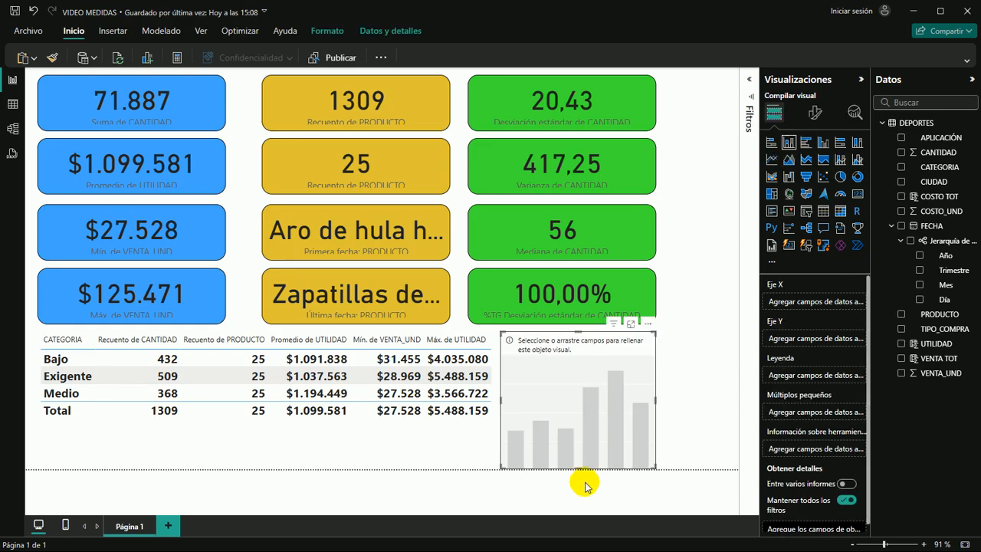
drag(656, 402, 725, 400)
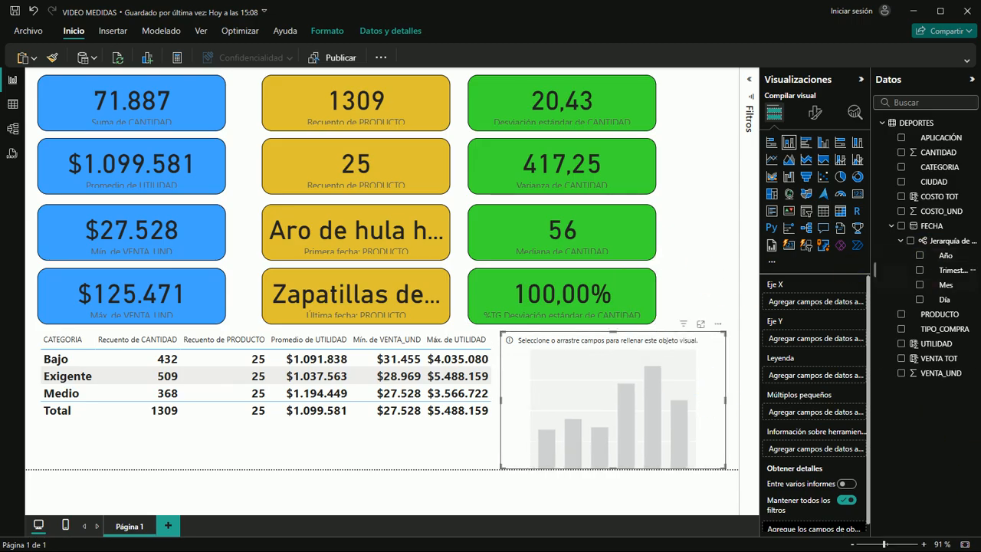
drag(948, 331, 671, 394)
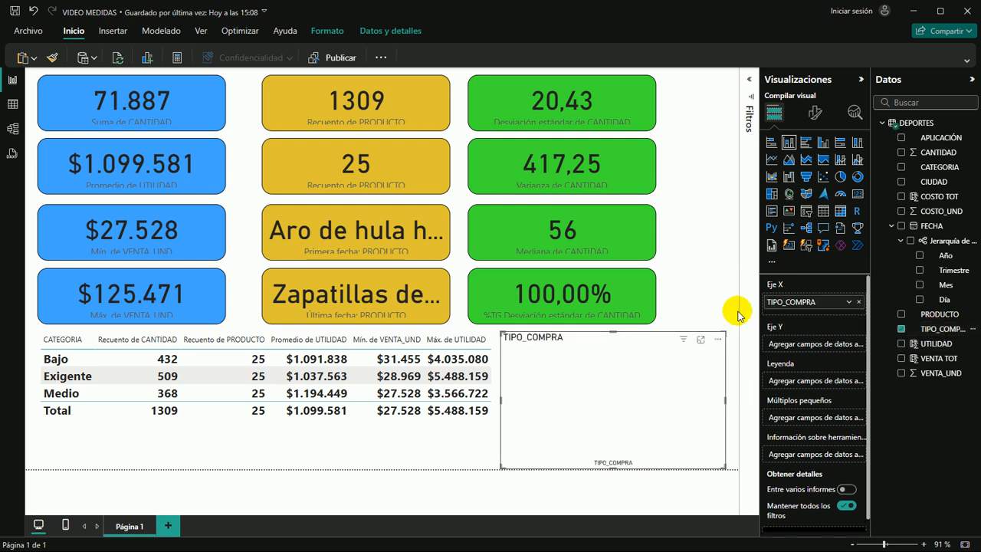
drag(937, 152, 622, 431)
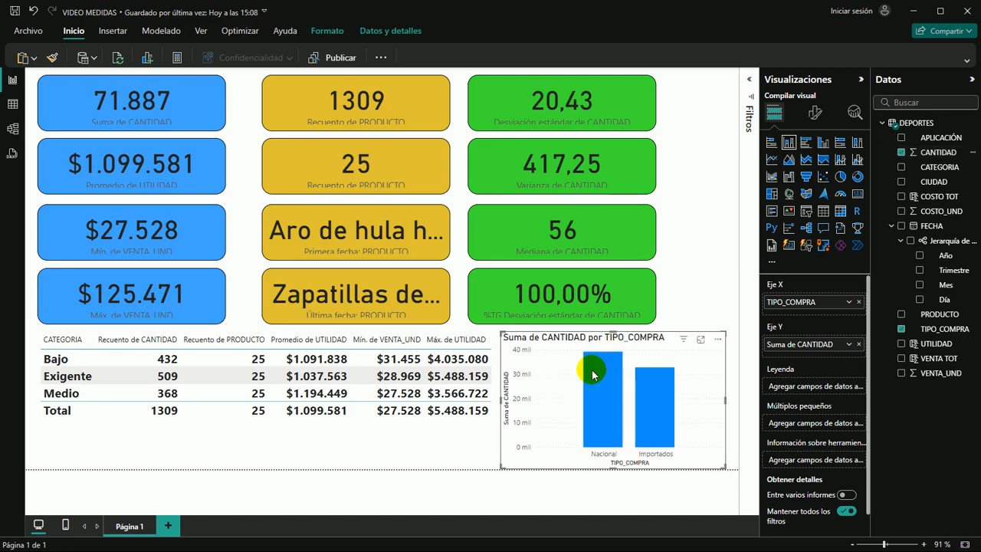
click(707, 296)
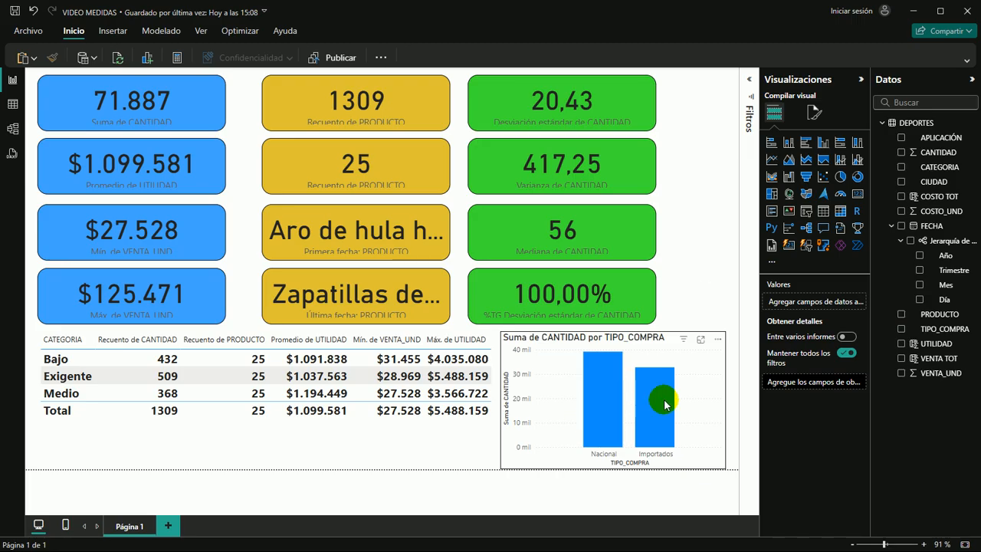
Enable data labels on the column chart and format their values in bold, black, size 12
click(691, 414)
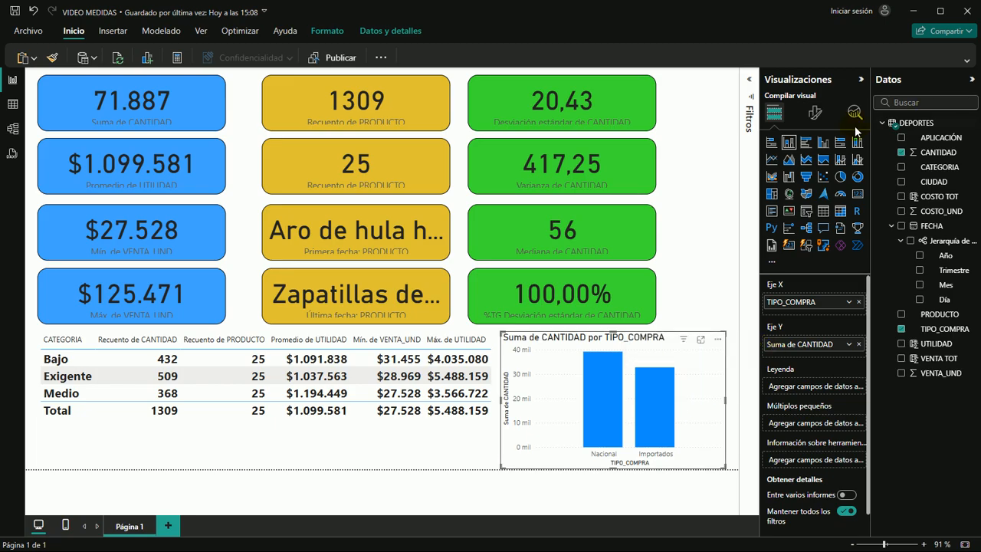
click(817, 113)
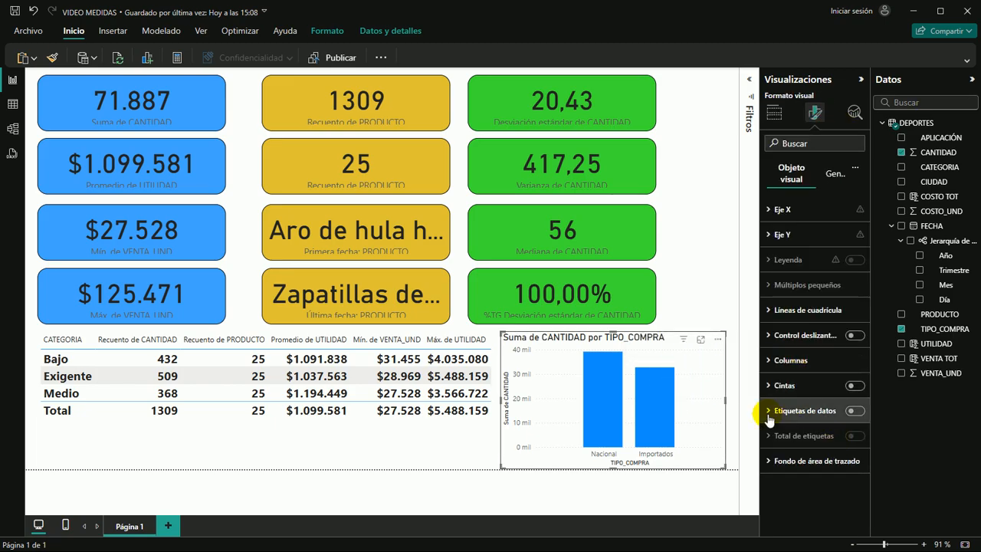
click(859, 412)
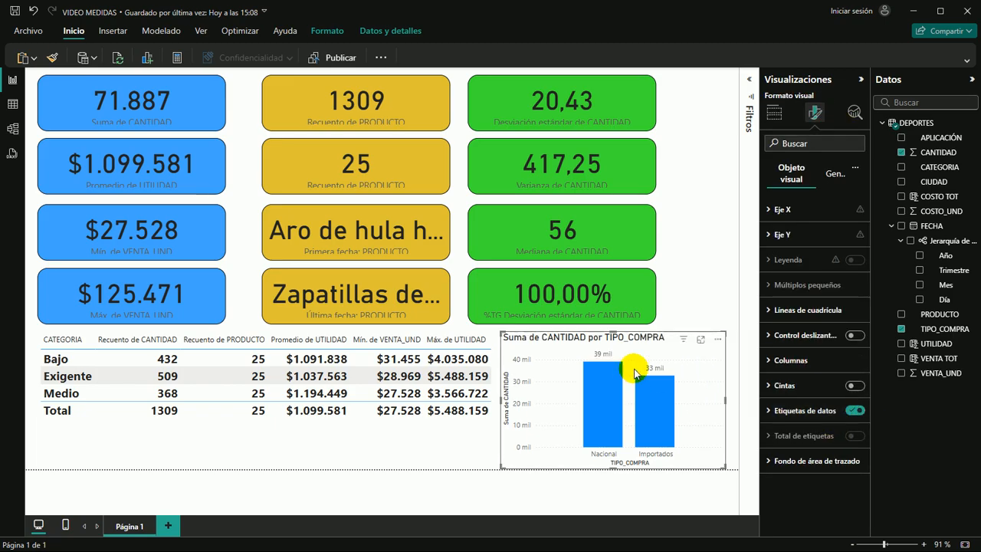
click(771, 418)
scroll(812, 445, down, 3)
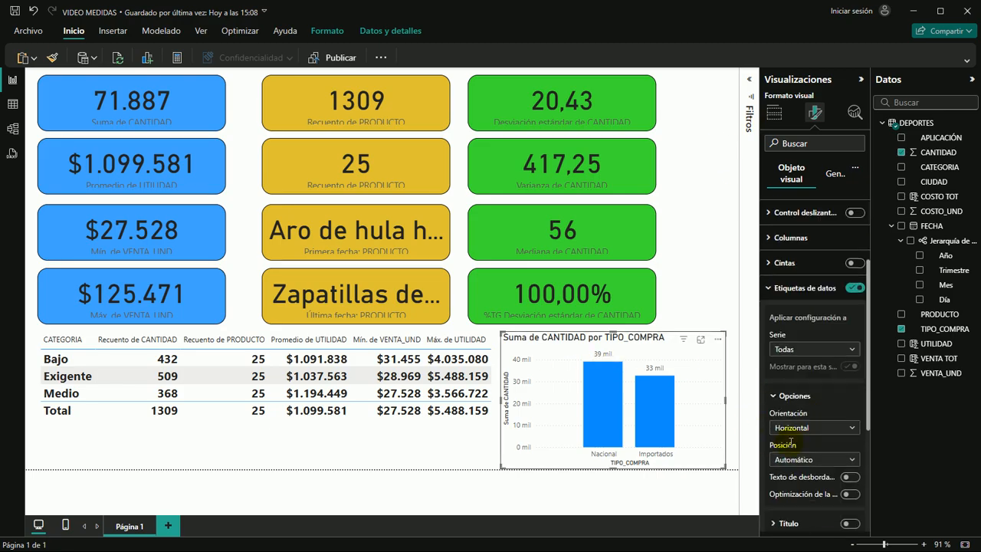
scroll(785, 387, down, 3)
click(774, 431)
scroll(786, 435, down, 1)
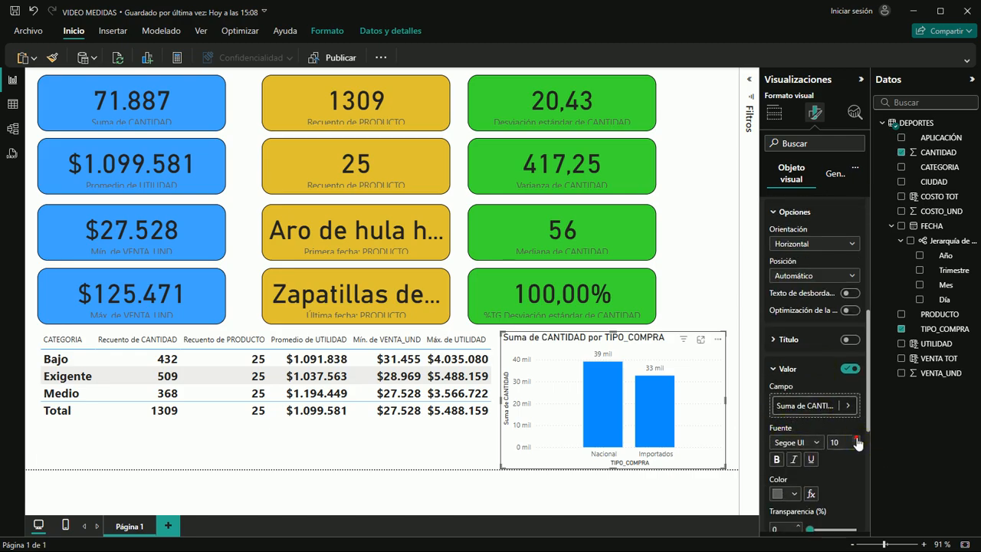
click(794, 495)
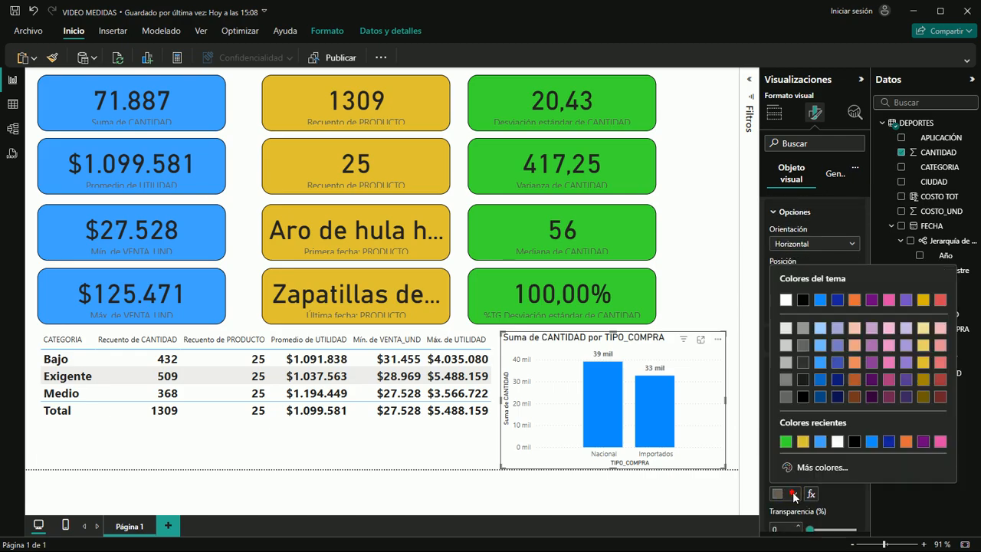
click(854, 442)
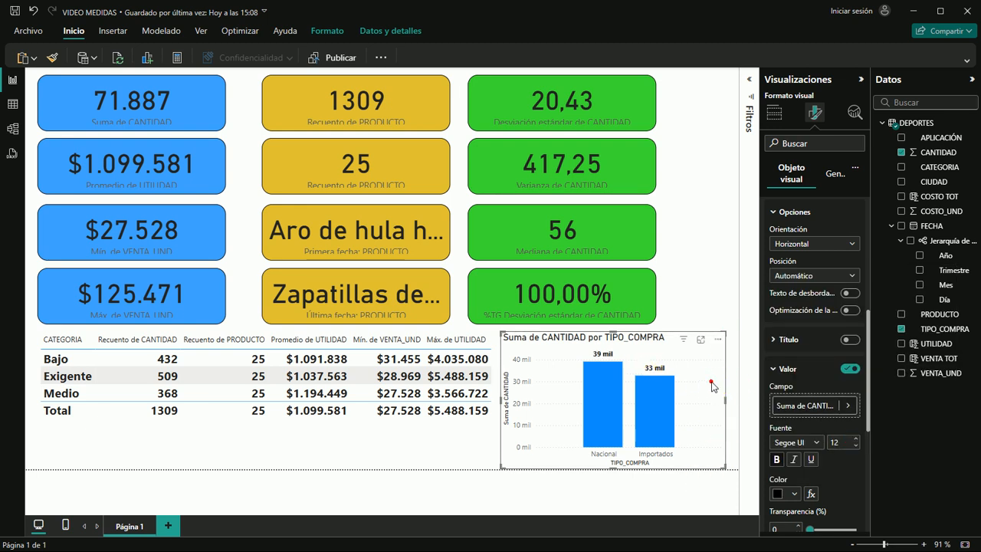
scroll(824, 259, up, 5)
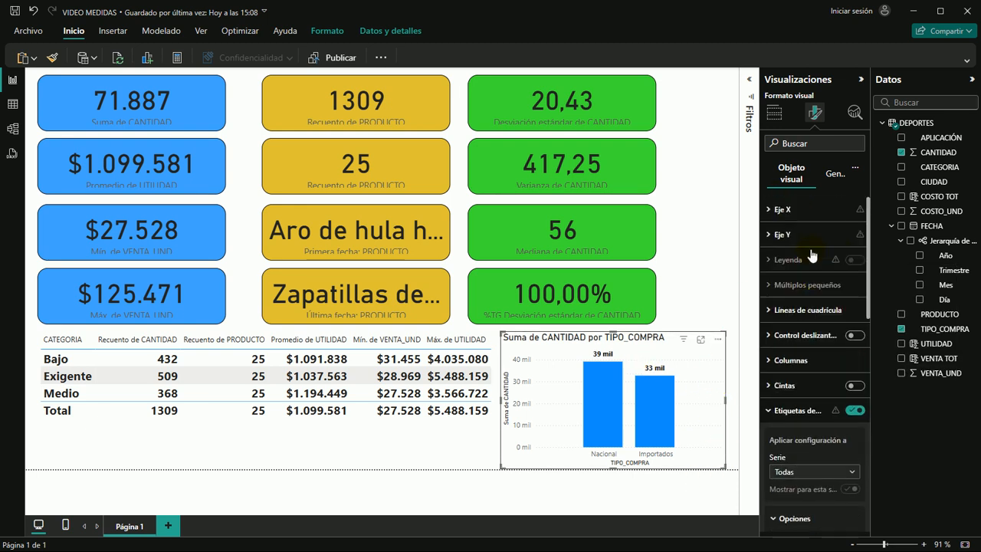
Set the aggregation of CANTIDAD in the column chart to Mínimo
click(774, 114)
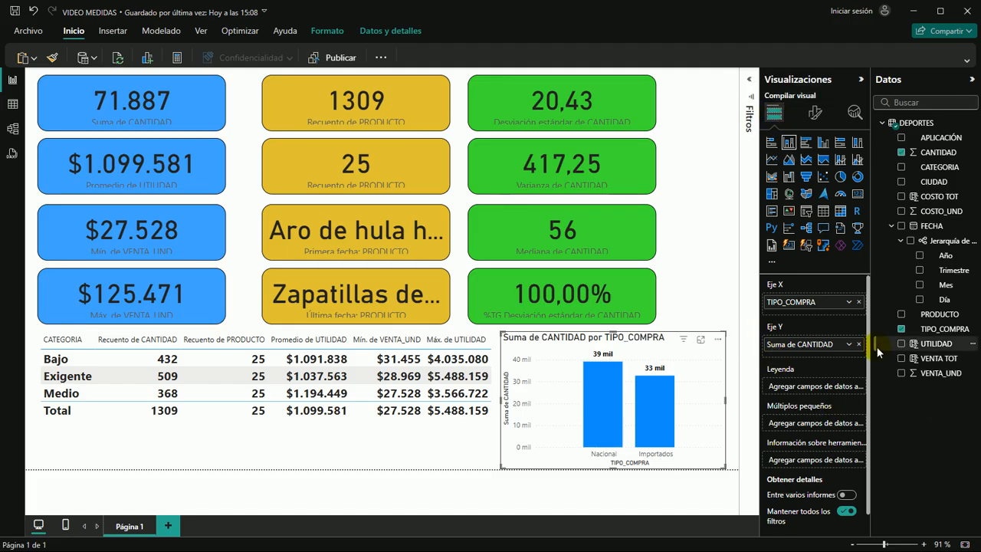
click(849, 344)
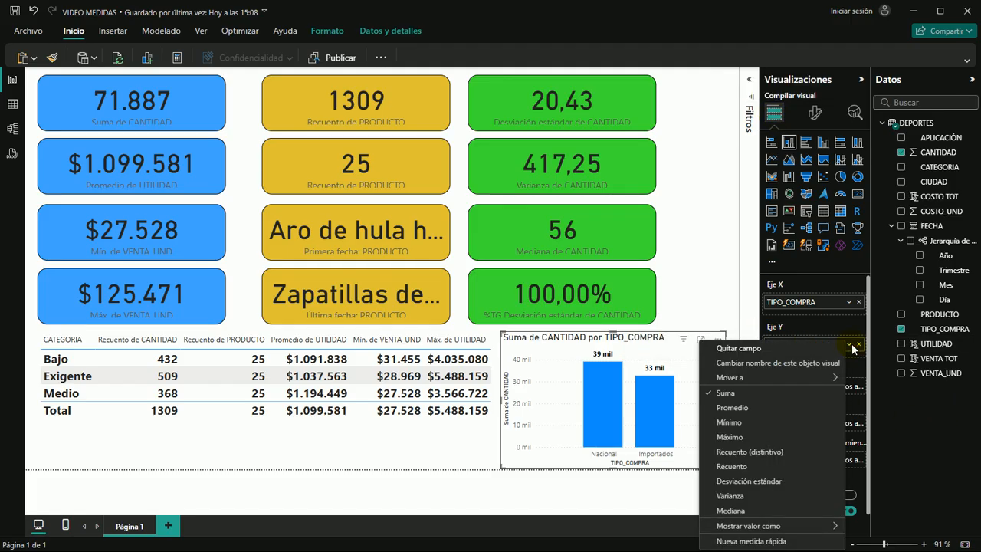
click(728, 423)
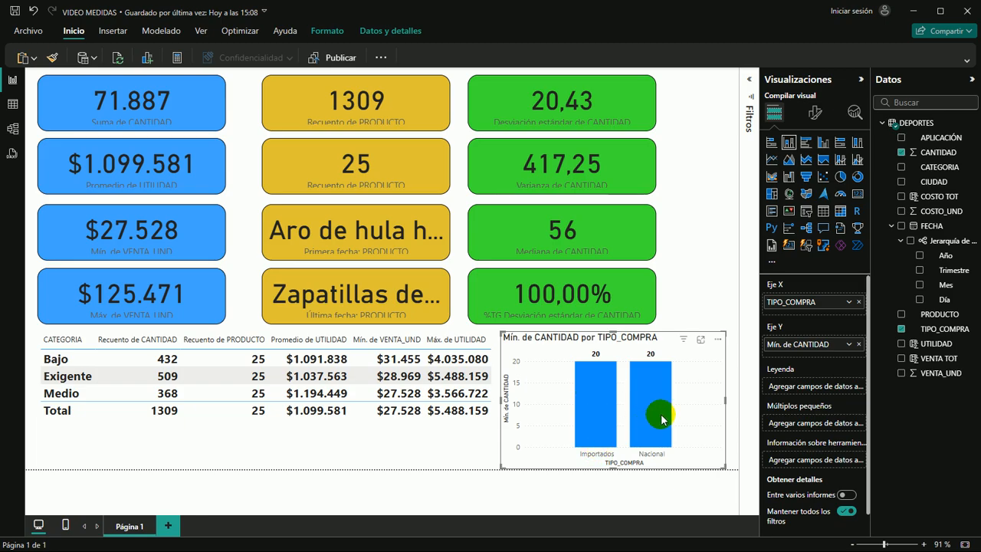
Set the column chart's CANTIDAD aggregation to Promedio and save the report
click(848, 345)
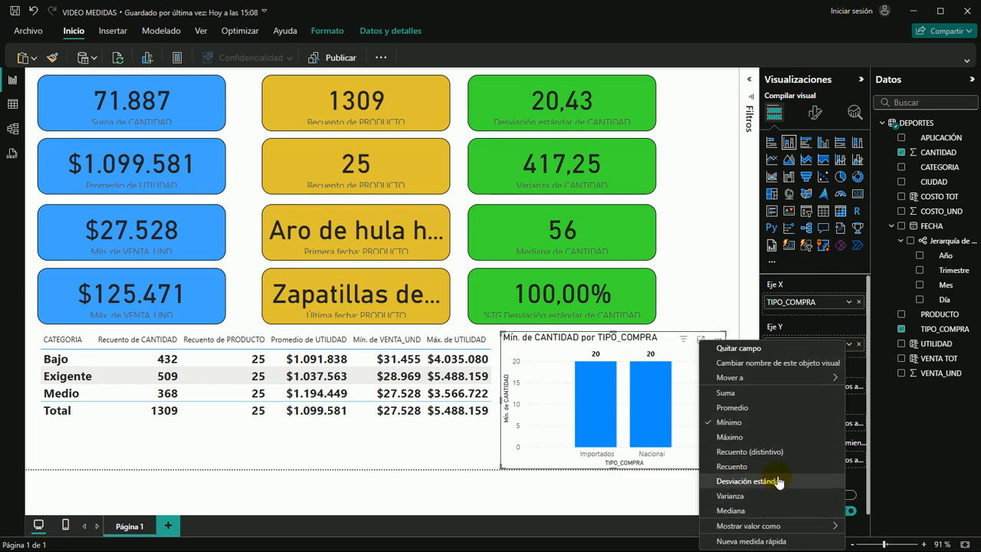
click(733, 409)
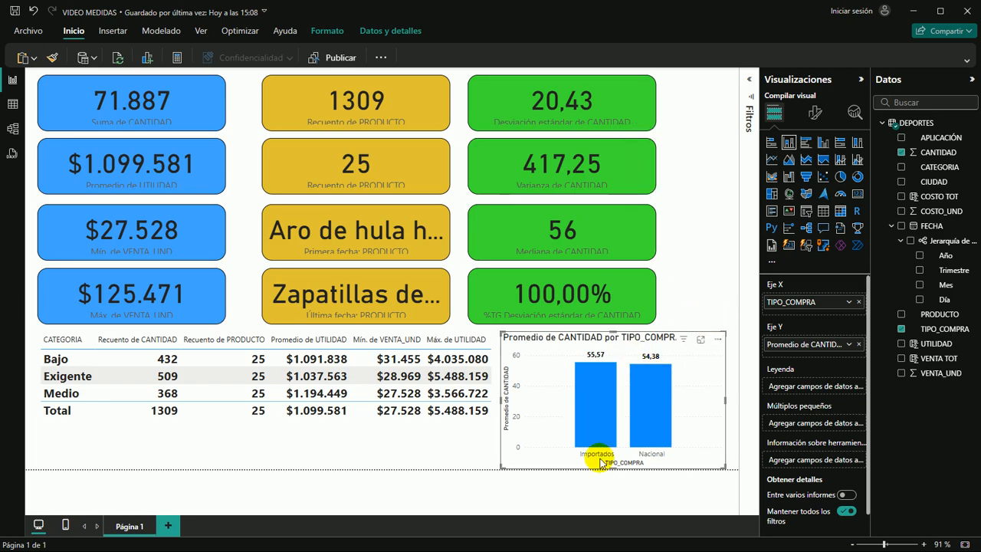
mouse_move(648, 420)
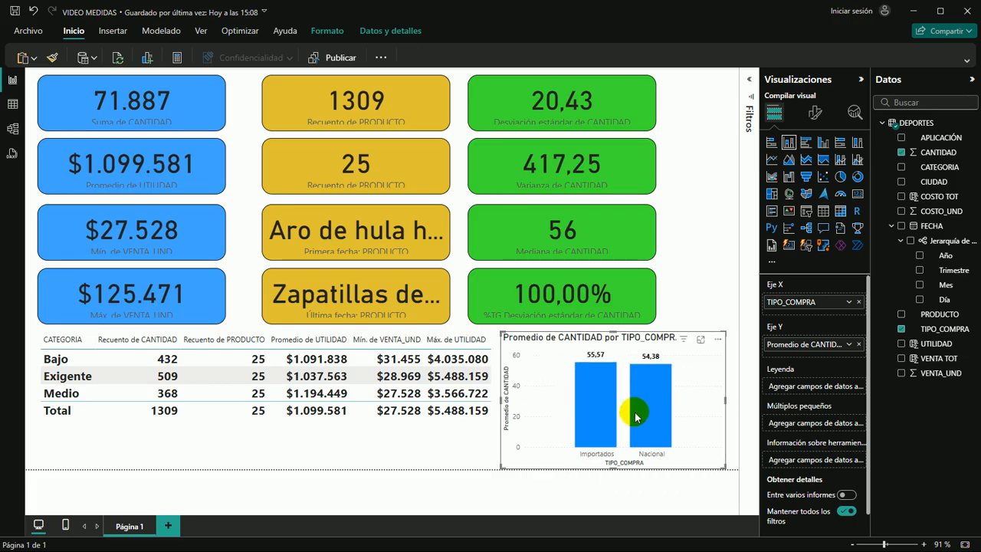
click(694, 284)
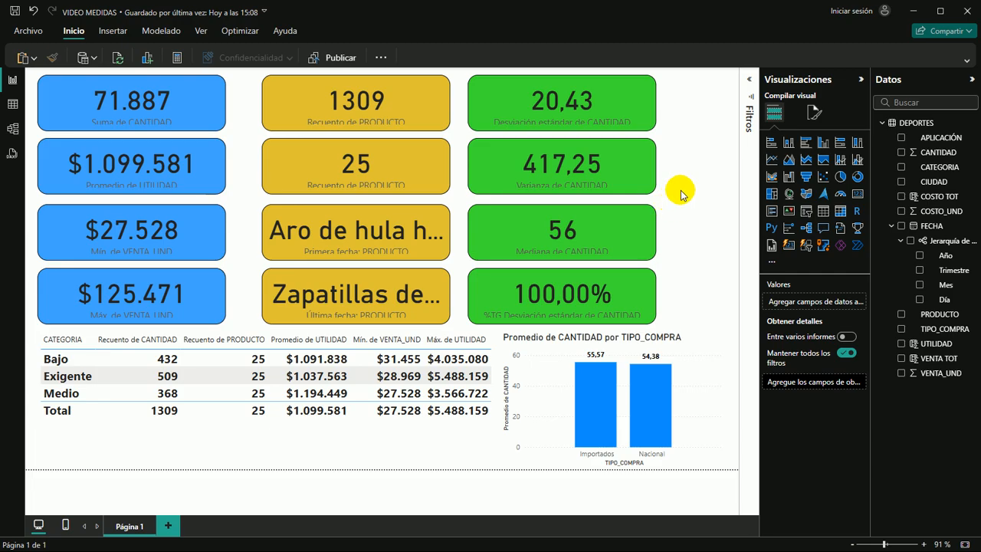
click(14, 12)
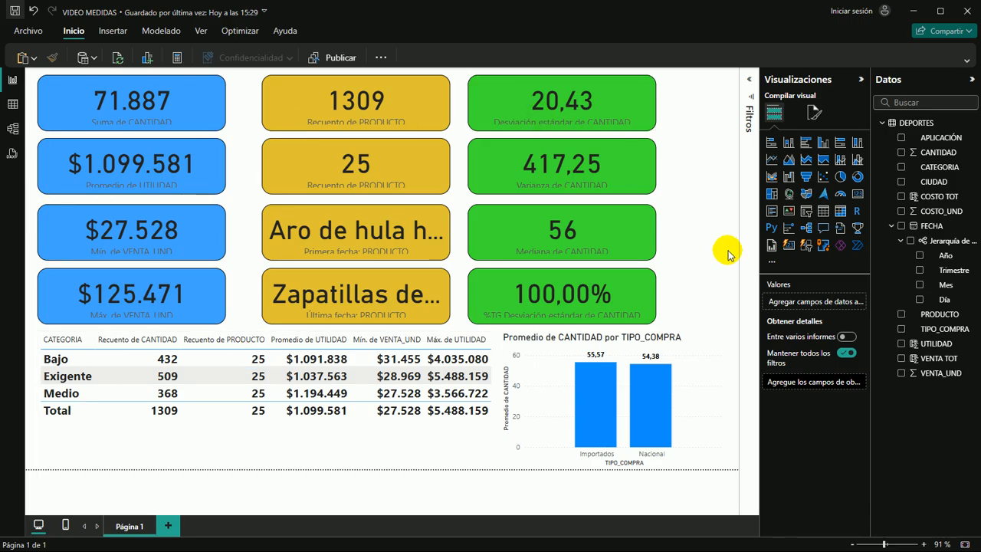
Review the aggregation options offered for CANTIDAD in the column chart
click(689, 376)
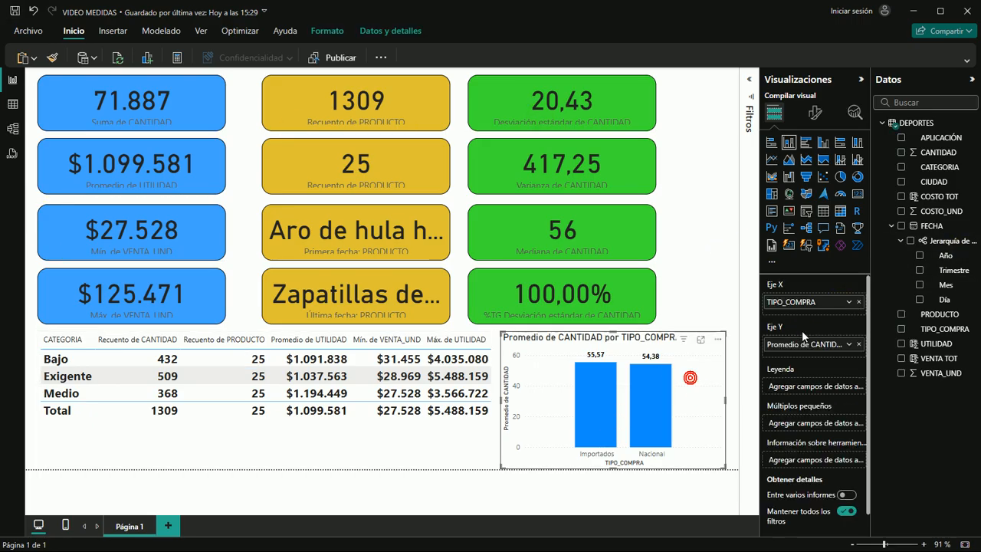
click(847, 344)
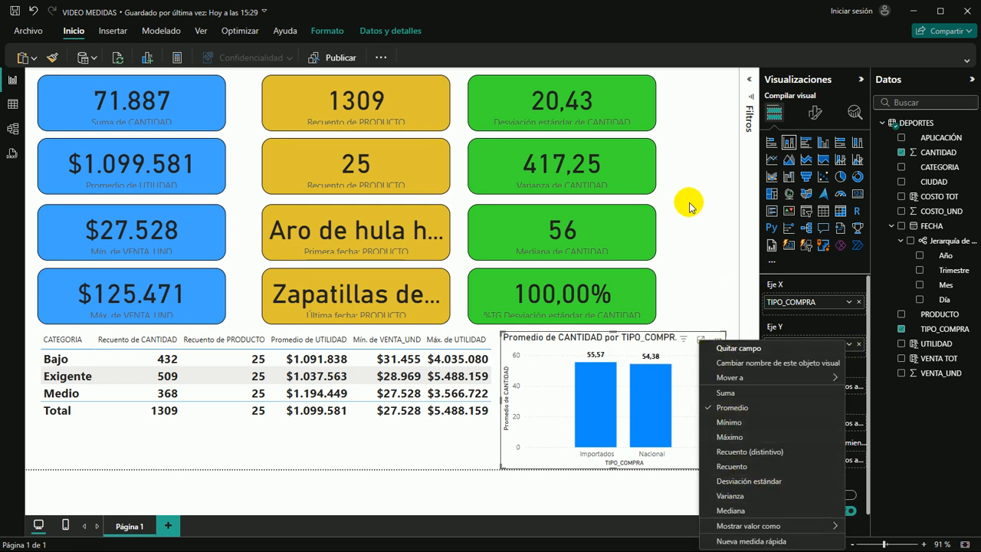
click(707, 266)
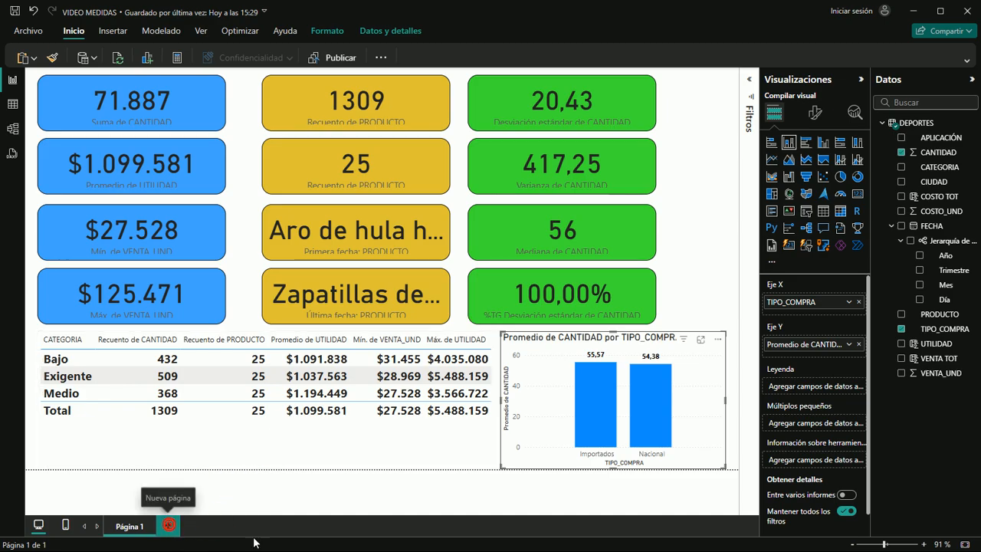
Add a new blank page to the report and expand the ribbon
click(169, 527)
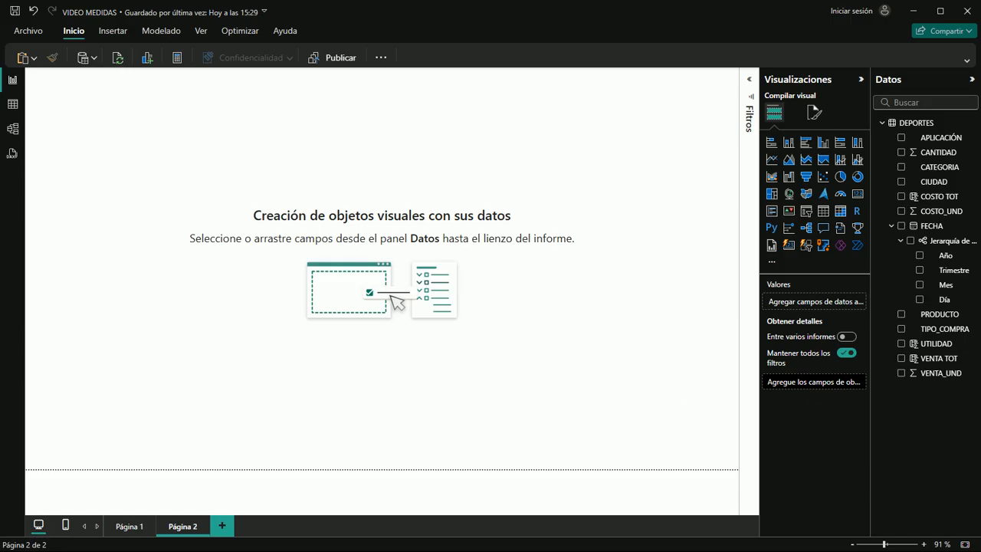
key(ctrl+F1)
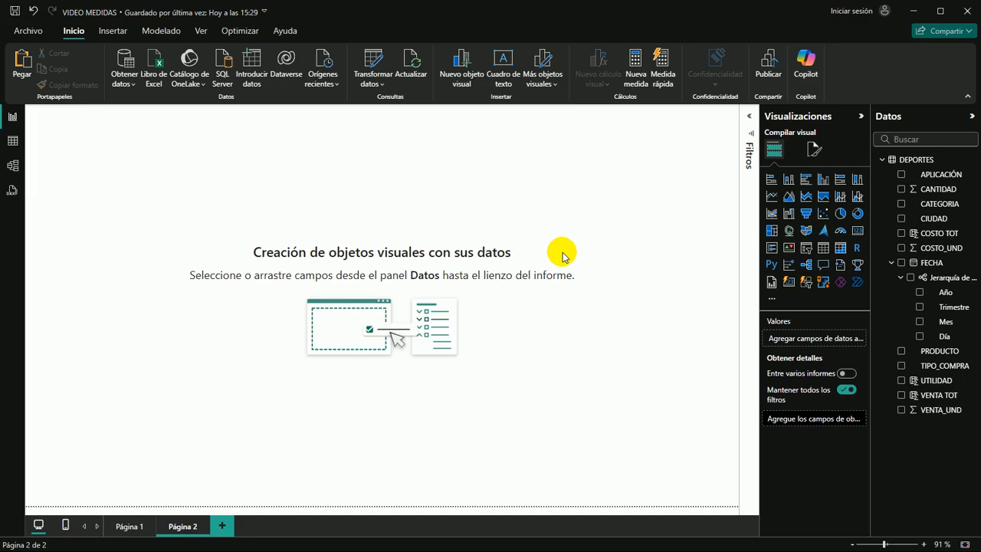
mouse_move(348, 525)
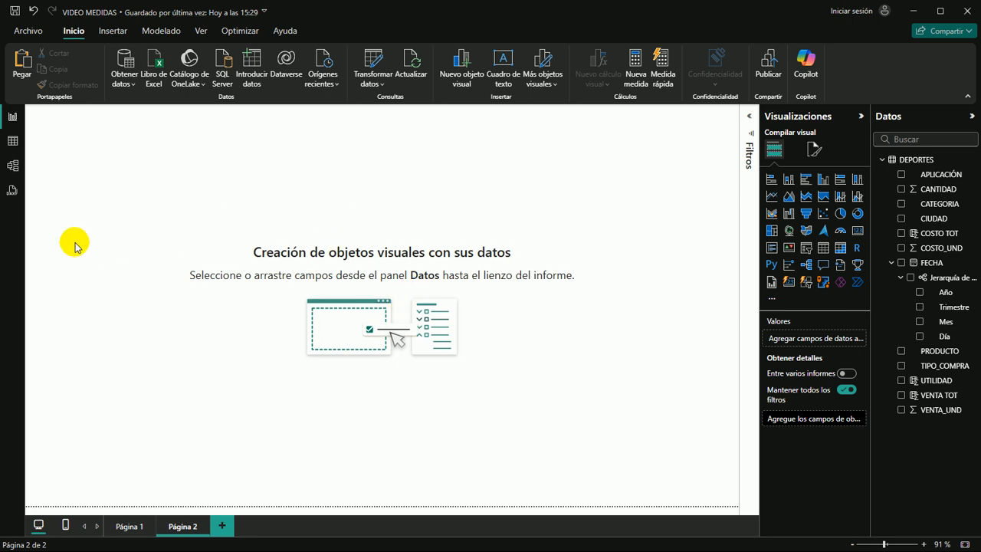
Copy the blue Suma de CANTIDAD card from Página 1 and paste it onto Página 2
click(126, 525)
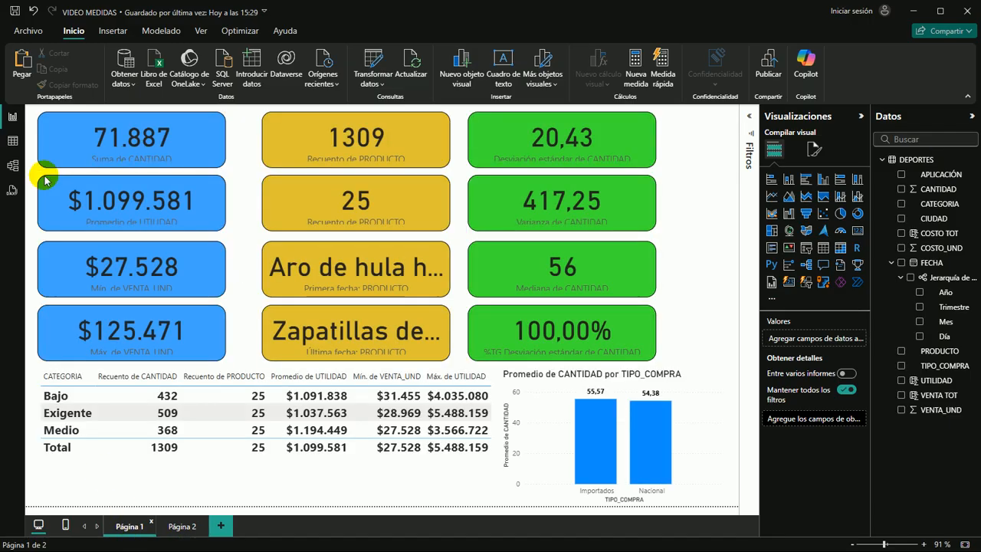
click(199, 136)
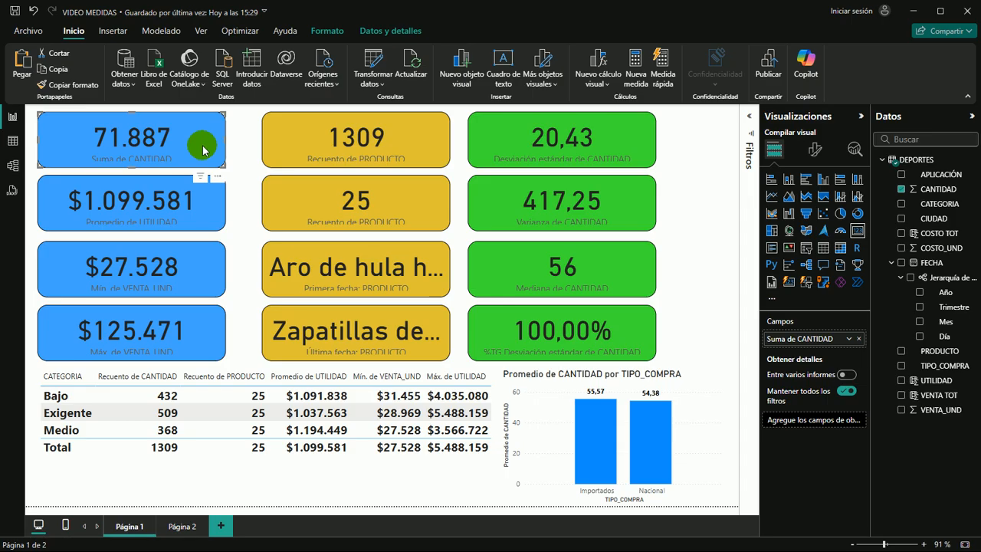
click(178, 529)
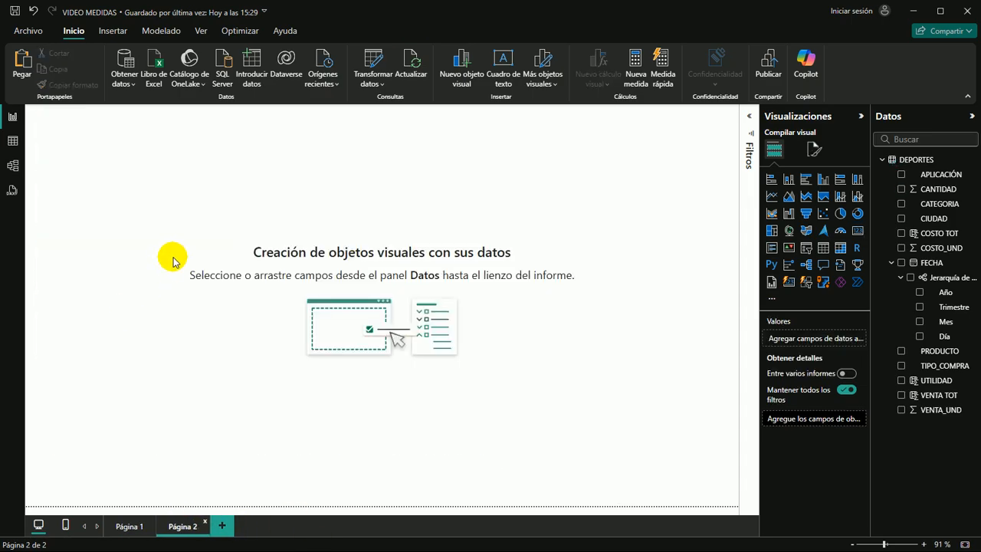
key(ctrl+v)
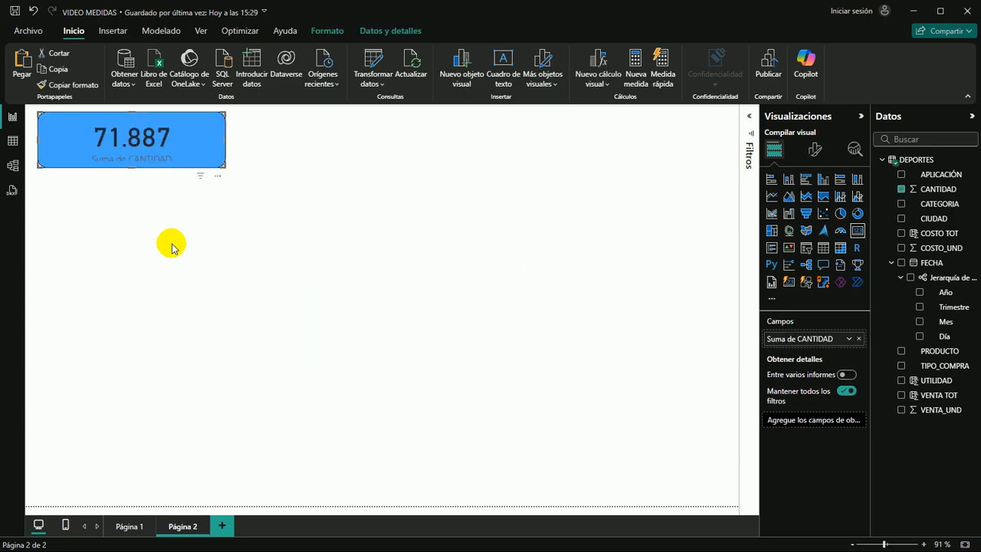
Remove the CANTIDAD field from the pasted card on Página 2 and shift the empty card slightly
click(902, 190)
click(309, 181)
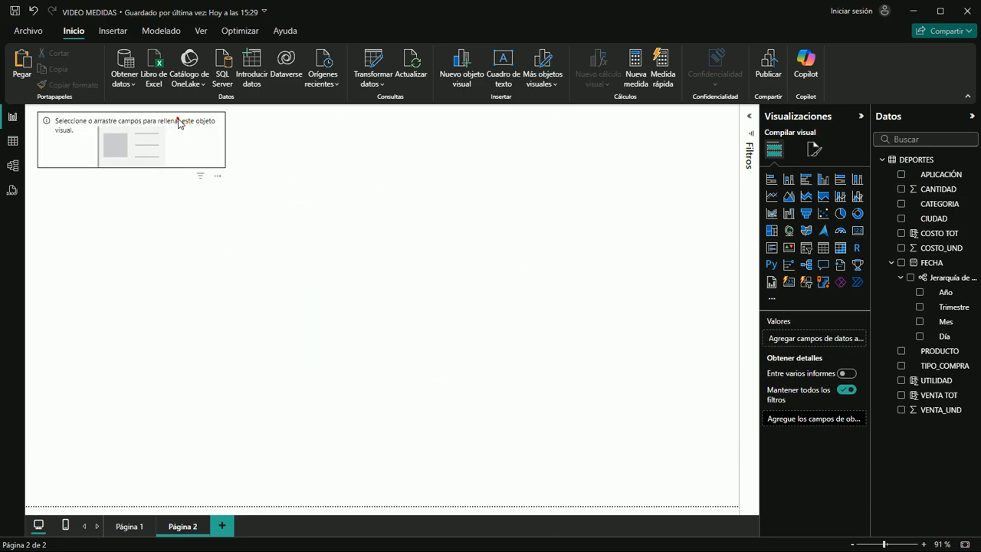
click(176, 116)
click(148, 139)
drag(160, 125, 158, 126)
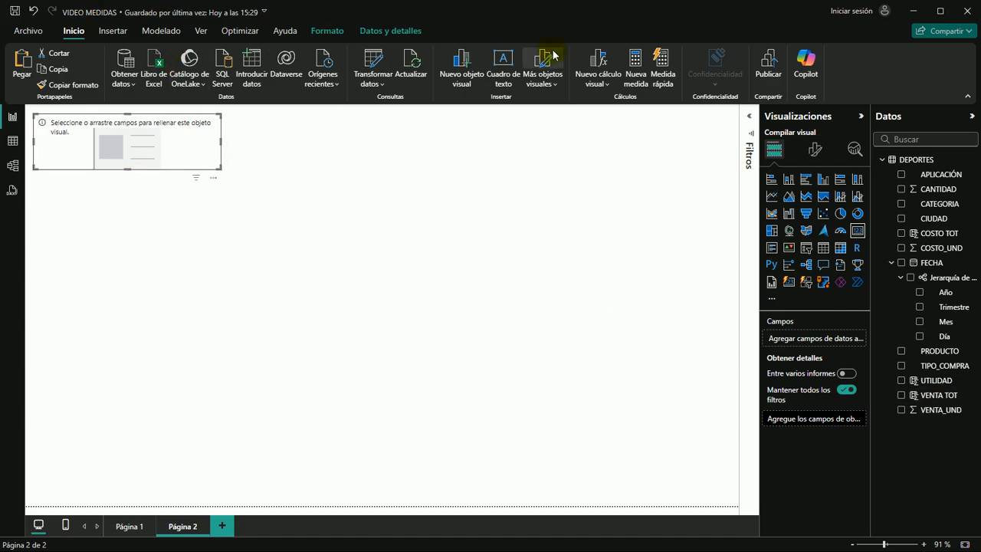
Create a new measure in DEPORTES with the formula SUMA CANT = SUM(DEPORTES[CANTIDAD])
click(635, 61)
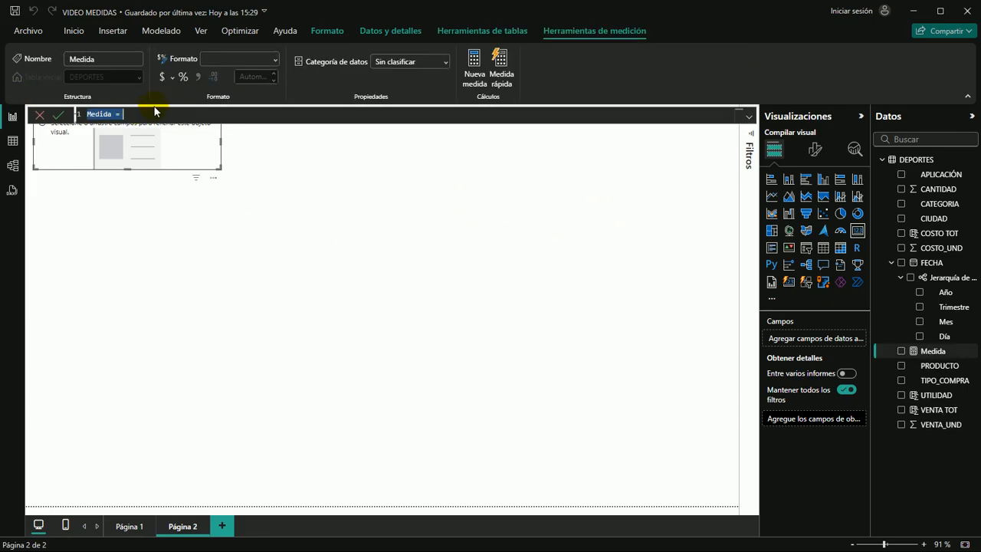
scroll(153, 115, up, 4)
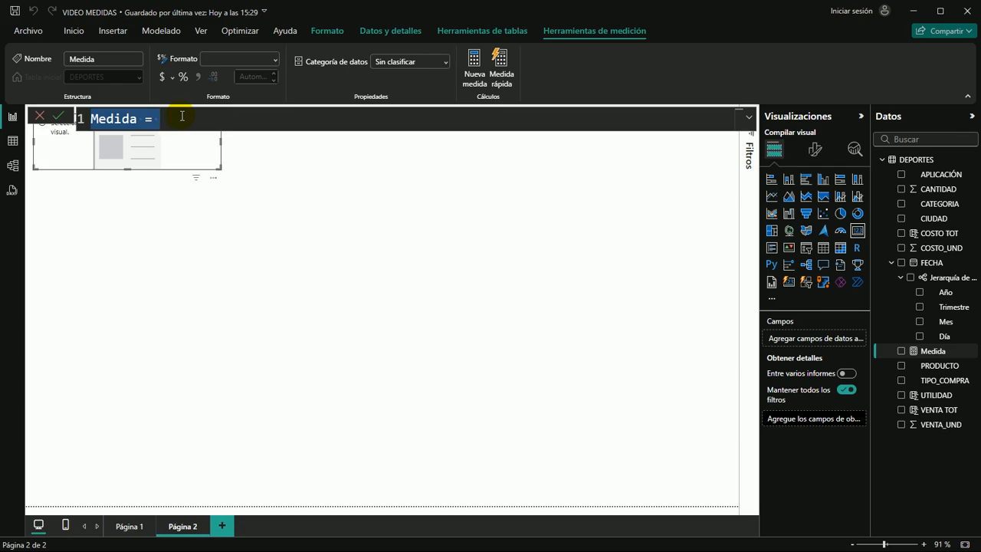
text(SUMA CANT)
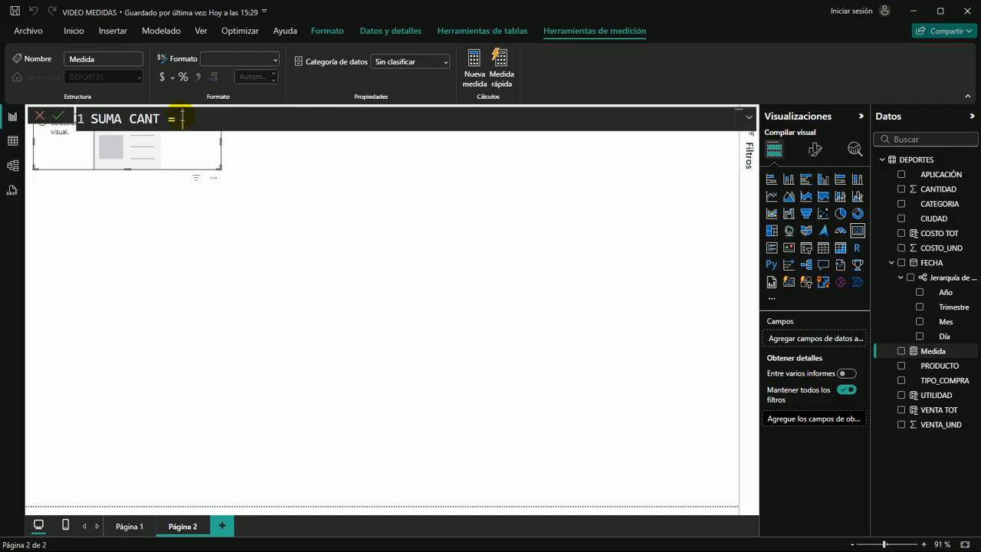
text(SUM)
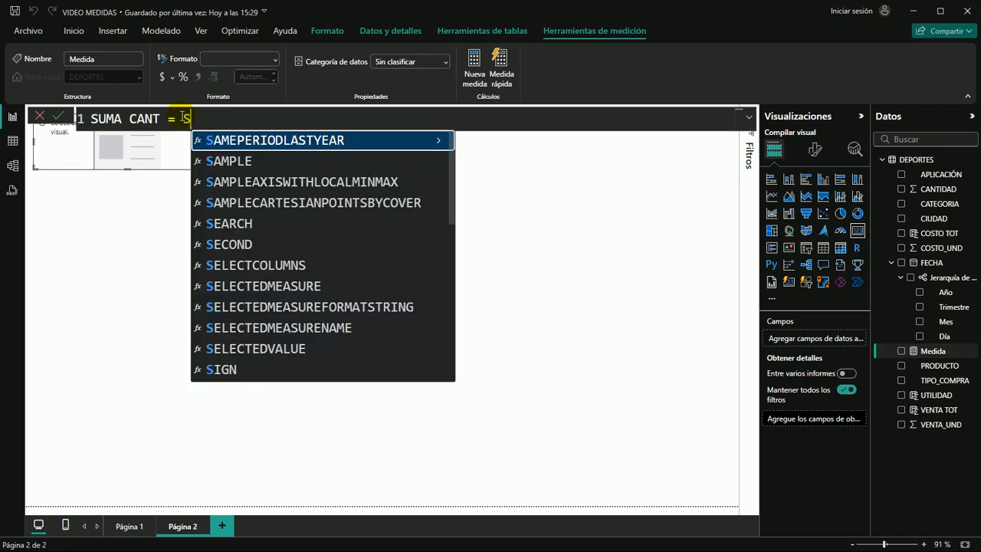
text(()
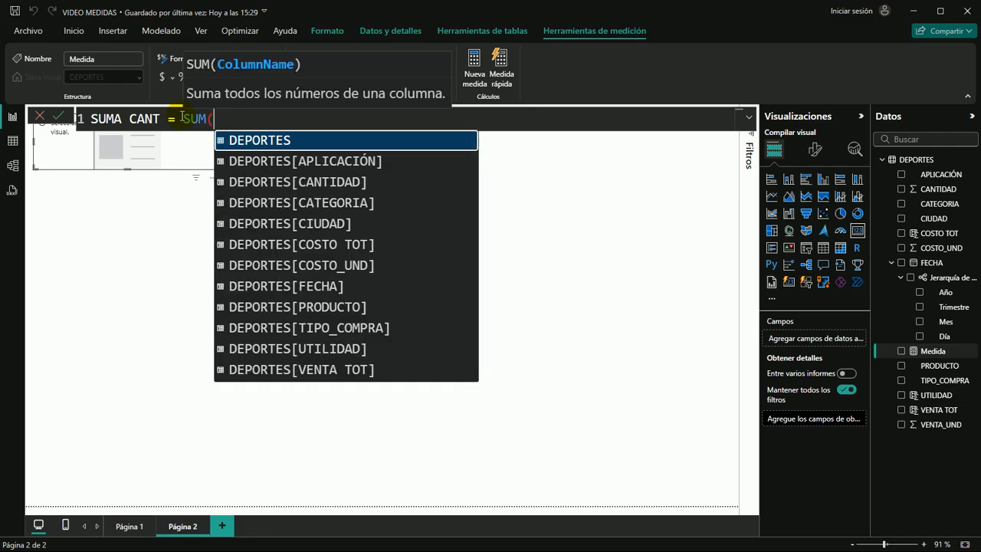
text(CA)
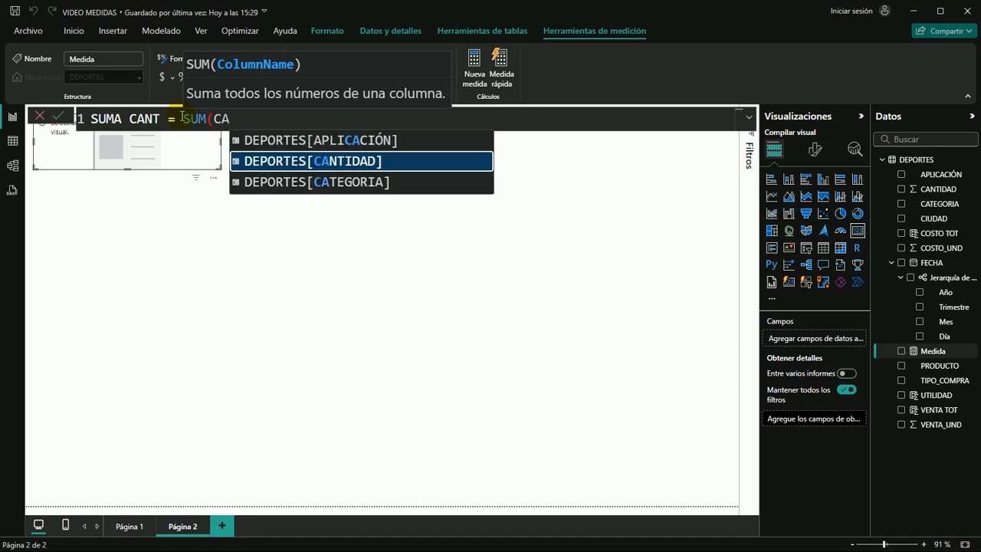
key(Down)
key(Up)
key(Up)
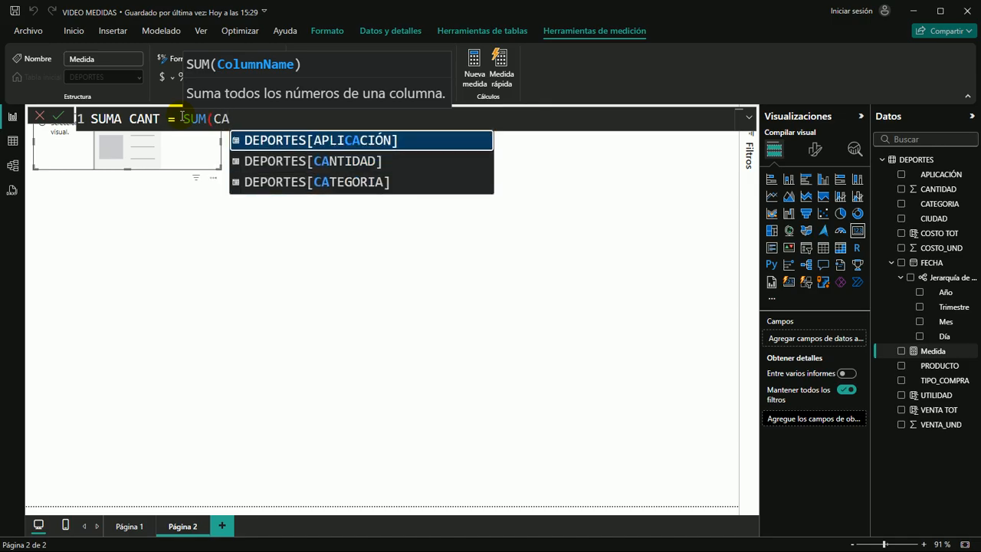
key(Down)
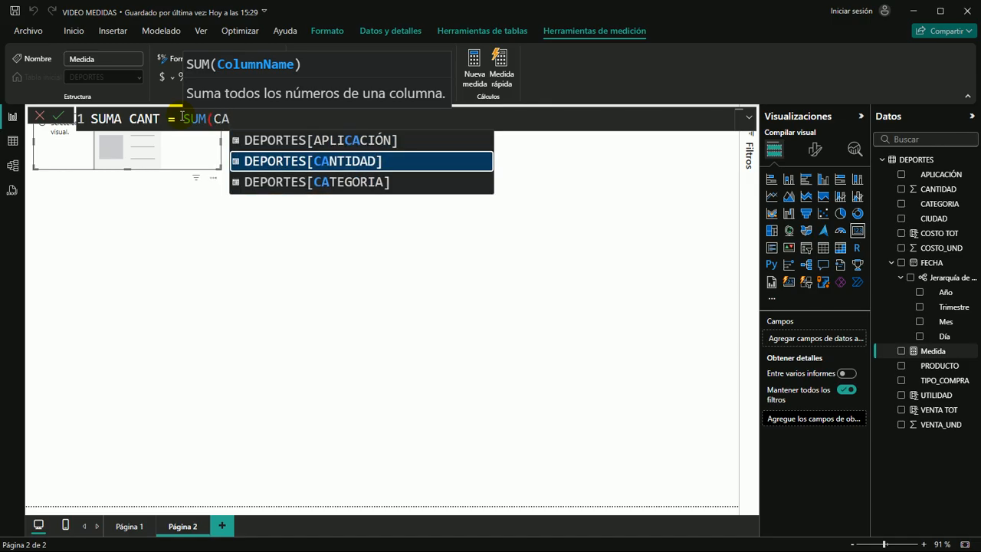
key(Tab)
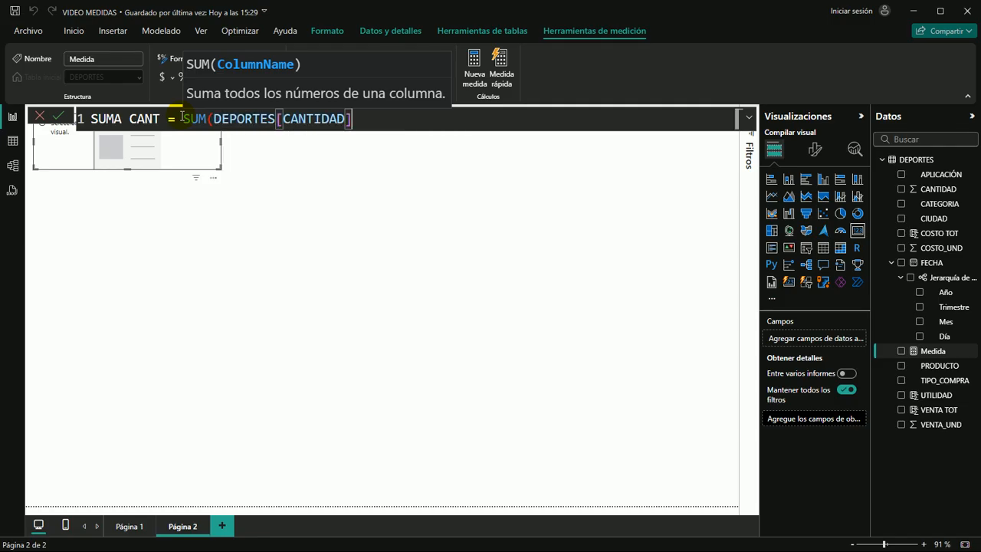
text())
key(Return)
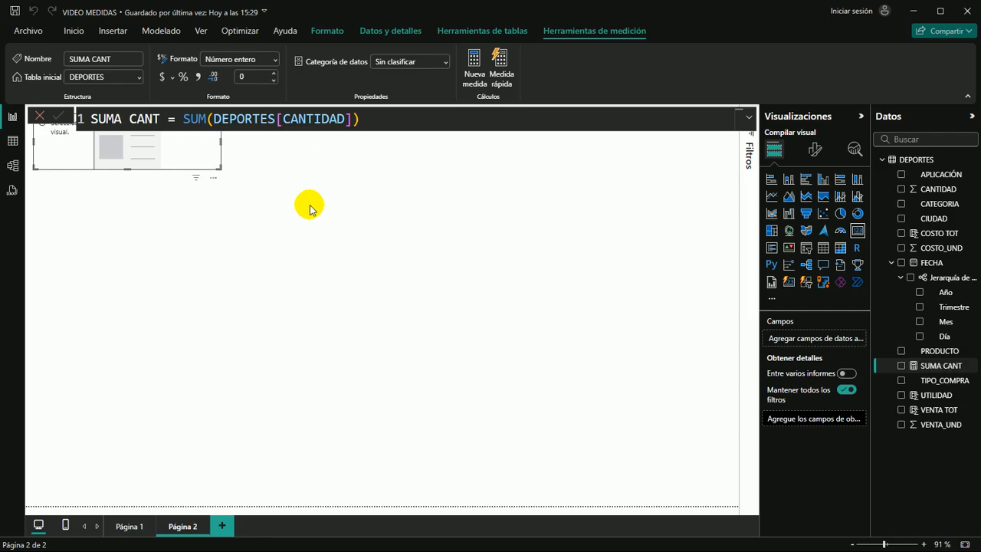
click(606, 285)
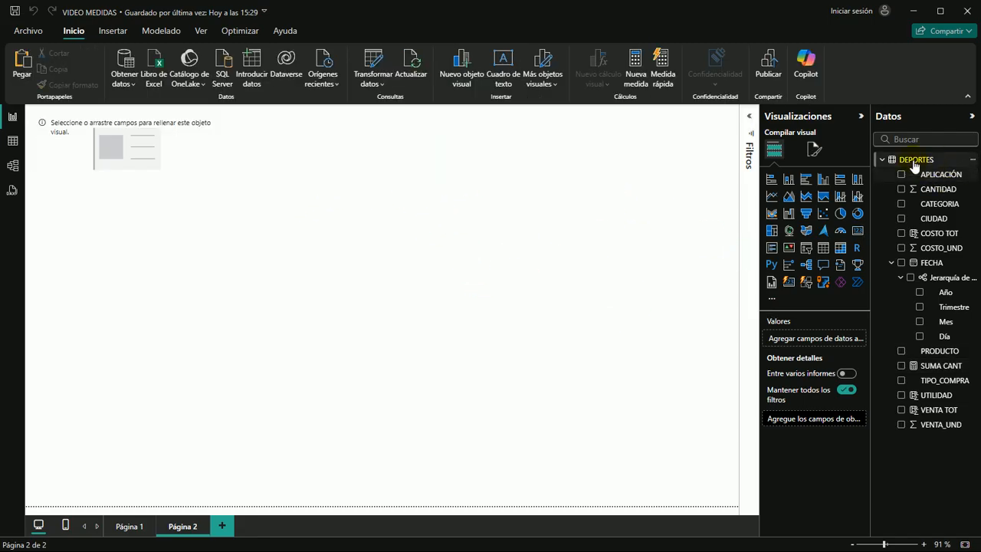
Add the SUMA CANT measure to the empty card on Página 2
mouse_move(911, 165)
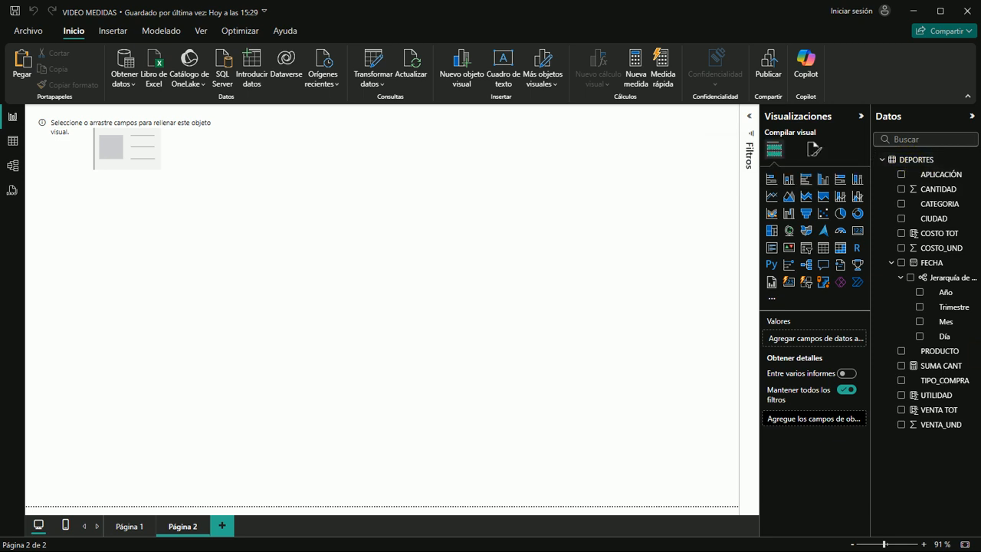
click(931, 365)
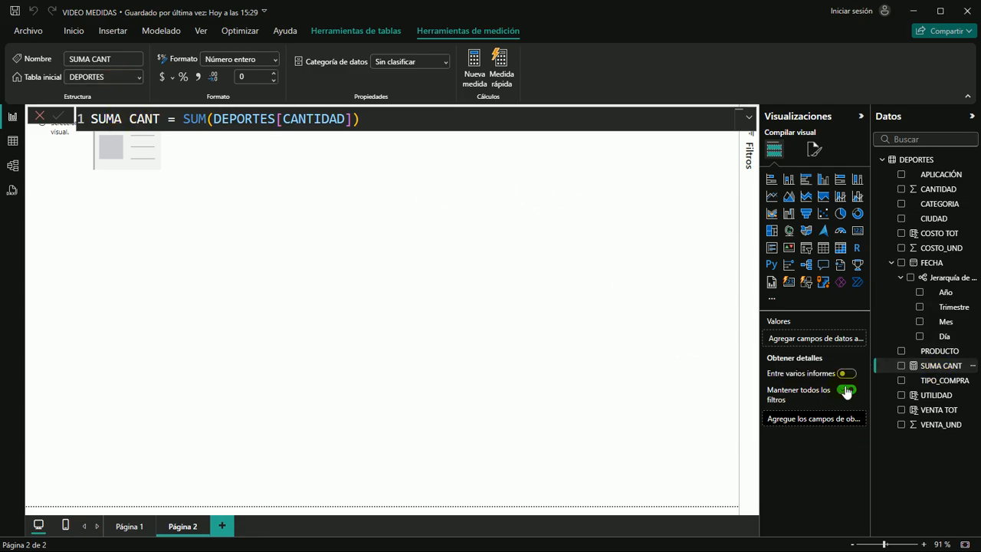
drag(950, 370, 112, 149)
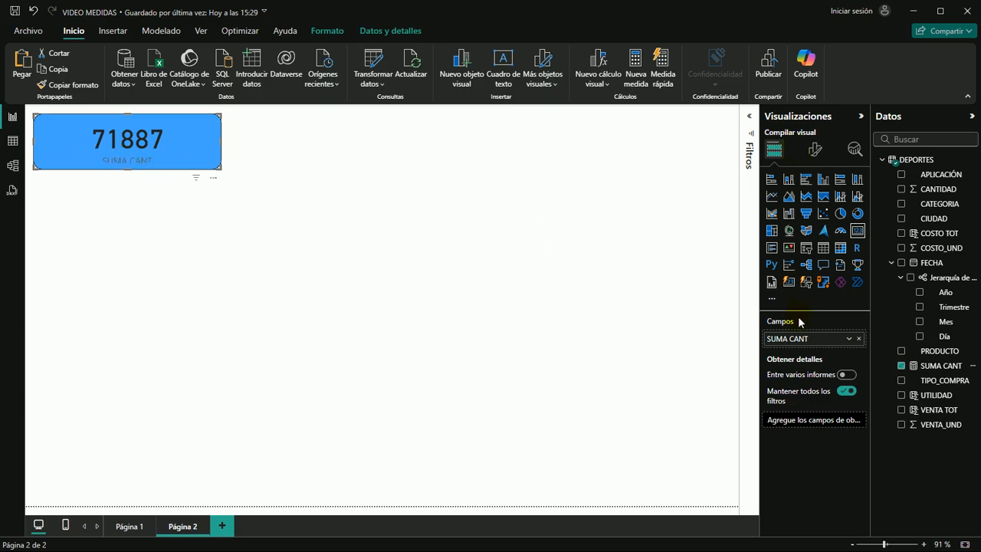
Compare the card with the one on Página 1 and format the SUMA CANT measure with a thousands separator
click(129, 526)
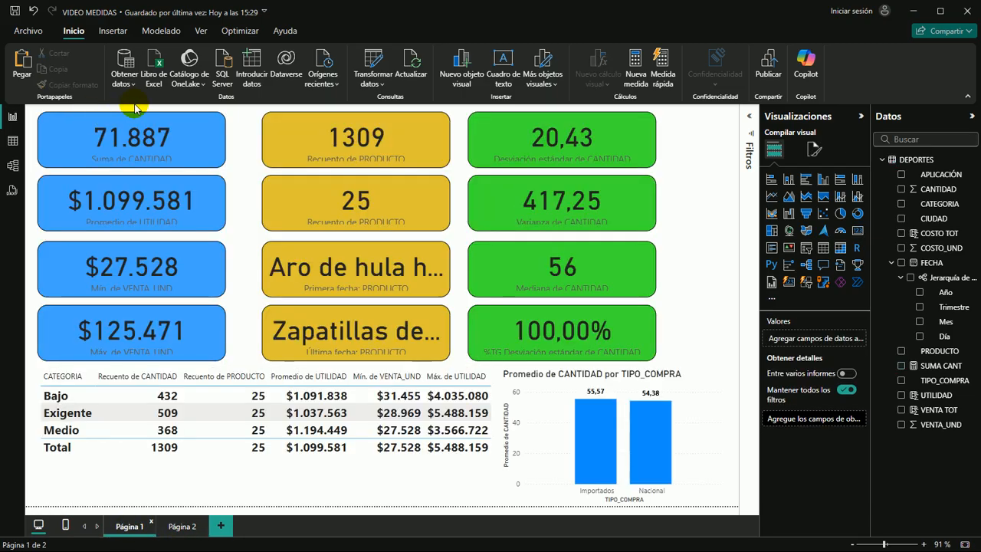
click(170, 525)
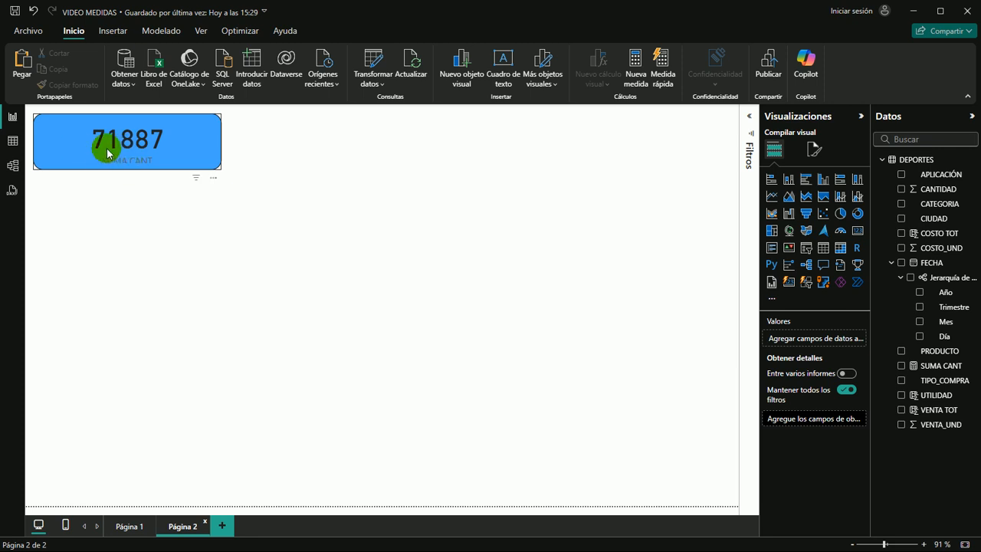
click(942, 367)
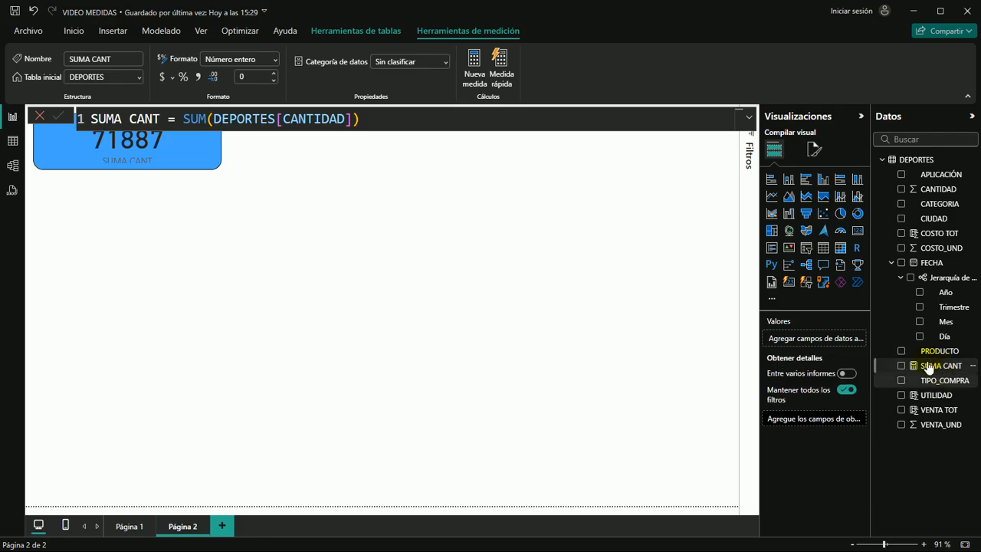
click(198, 78)
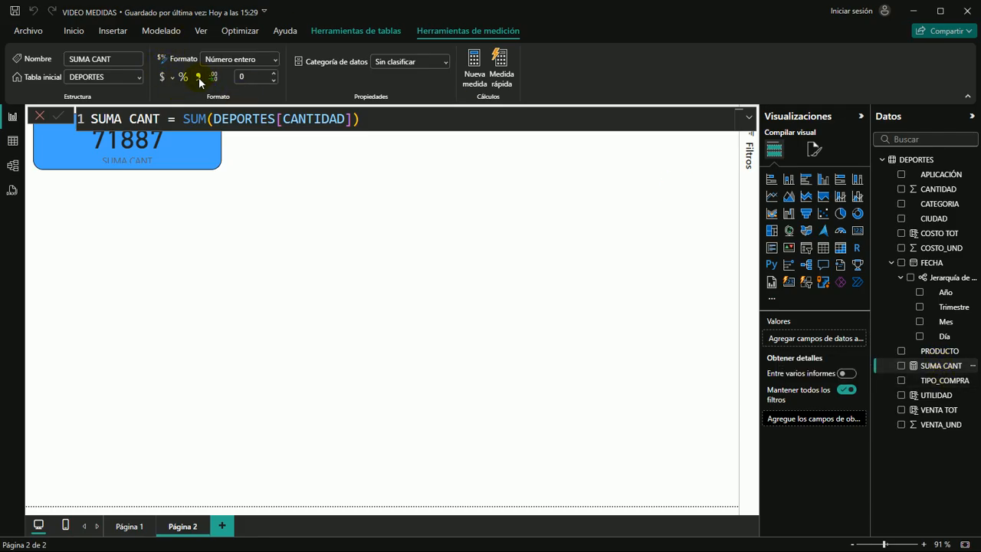
click(304, 215)
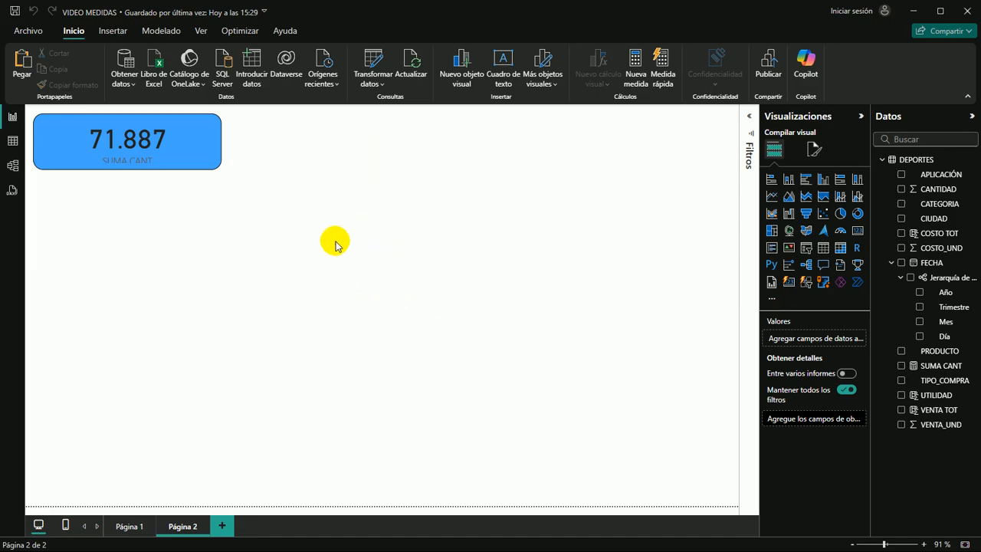
click(291, 214)
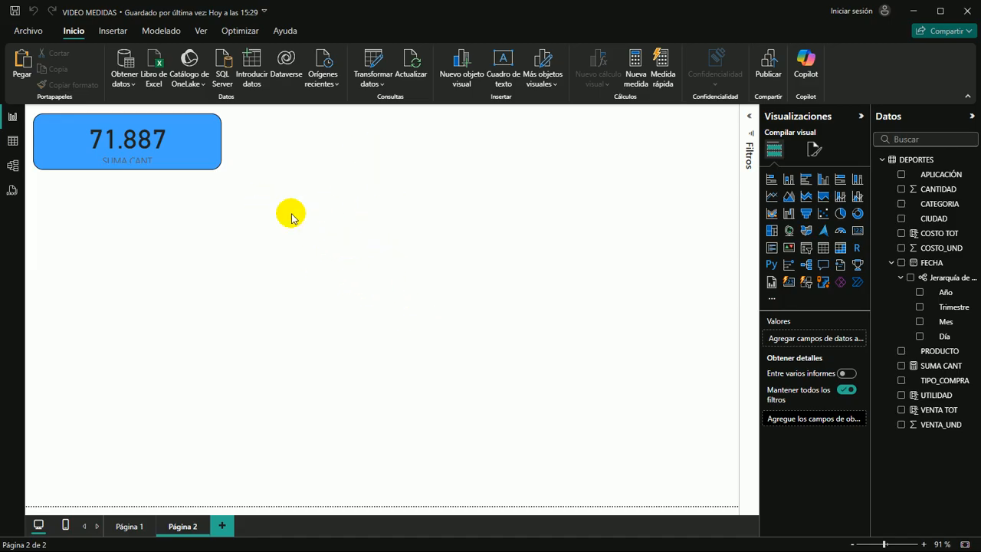
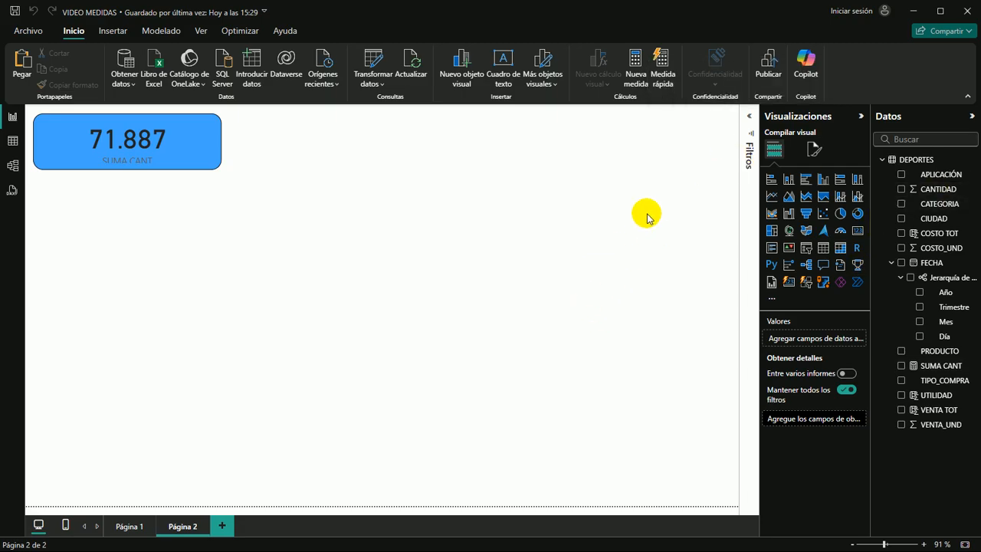
Create an empty table named CONTENEDOR DAX and load it into the model
click(530, 212)
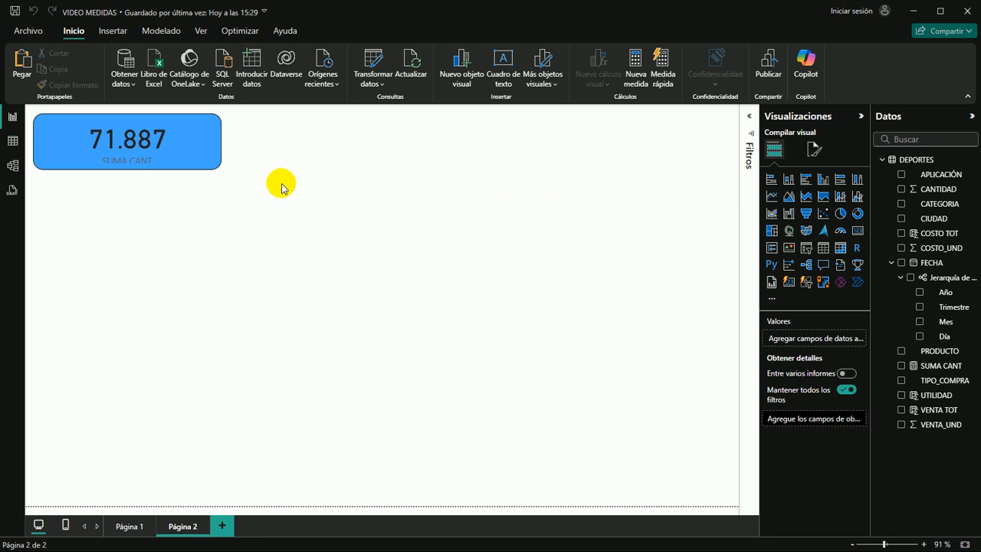
click(74, 30)
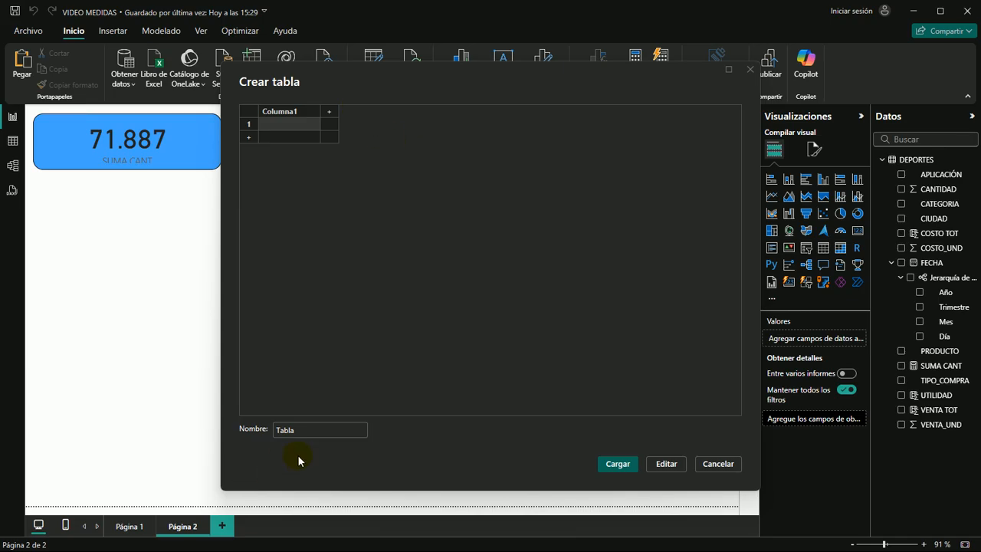
click(315, 435)
key(BackSpace)
key(BackSpace)
key(BackSpace)
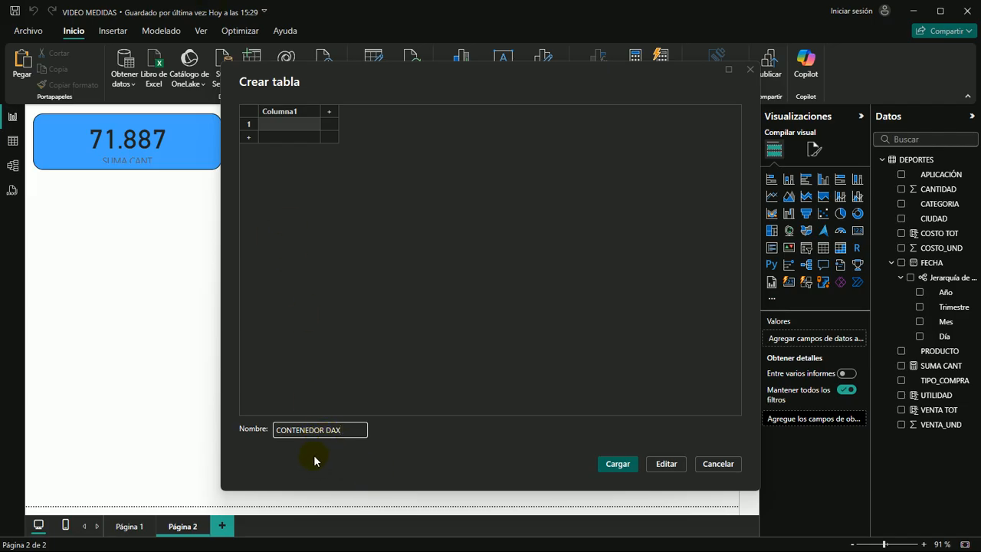
click(619, 464)
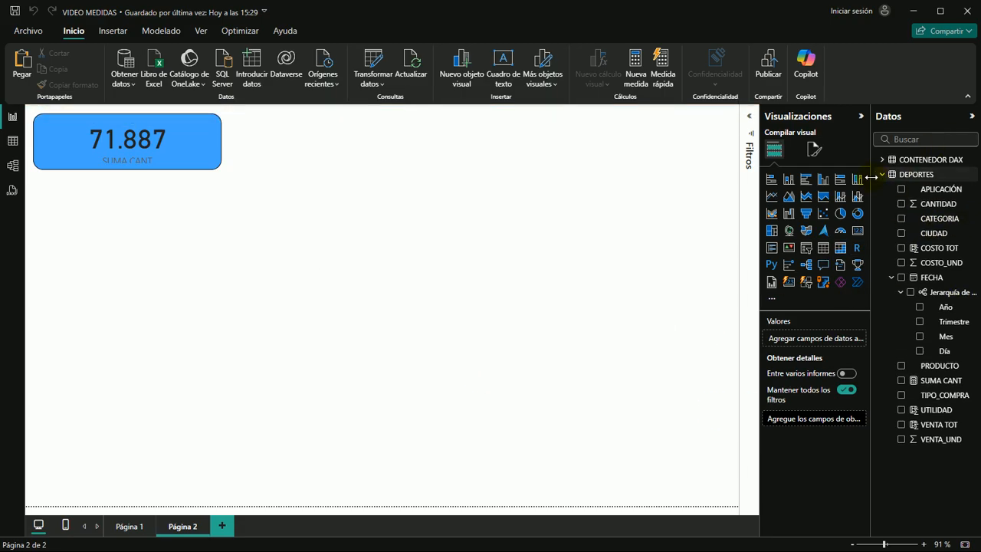
Set the home table of the SUMA CANT measure to CONTENEDOR DAX
click(921, 159)
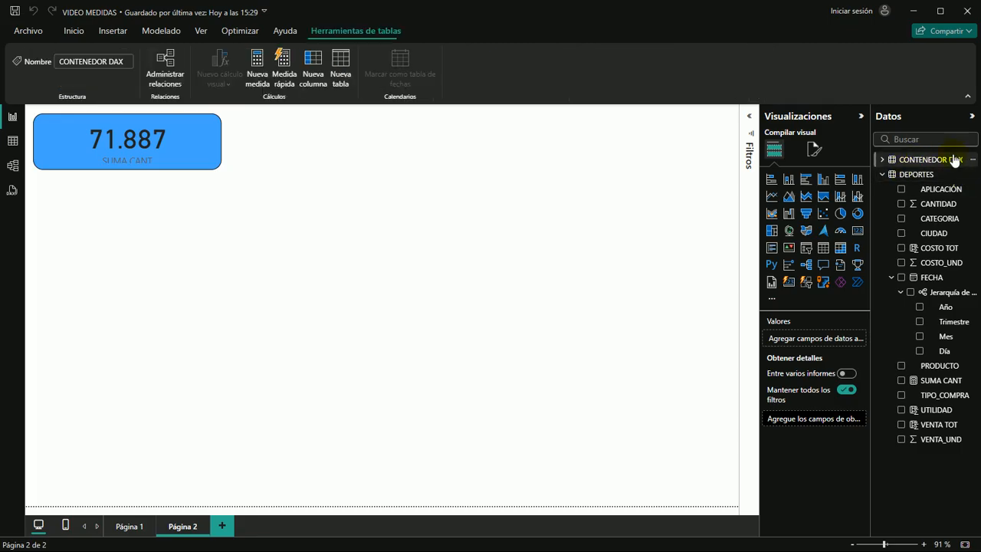
click(882, 159)
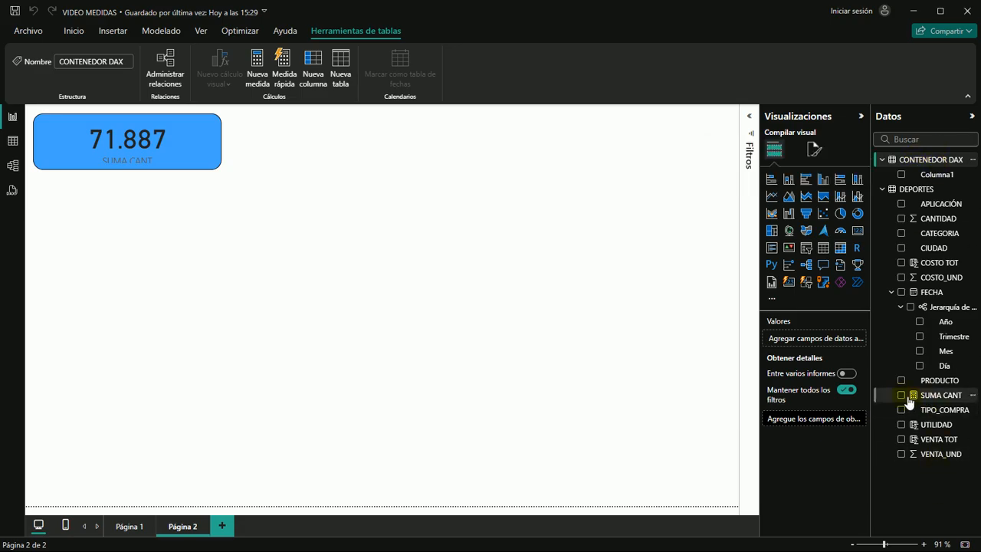
click(934, 397)
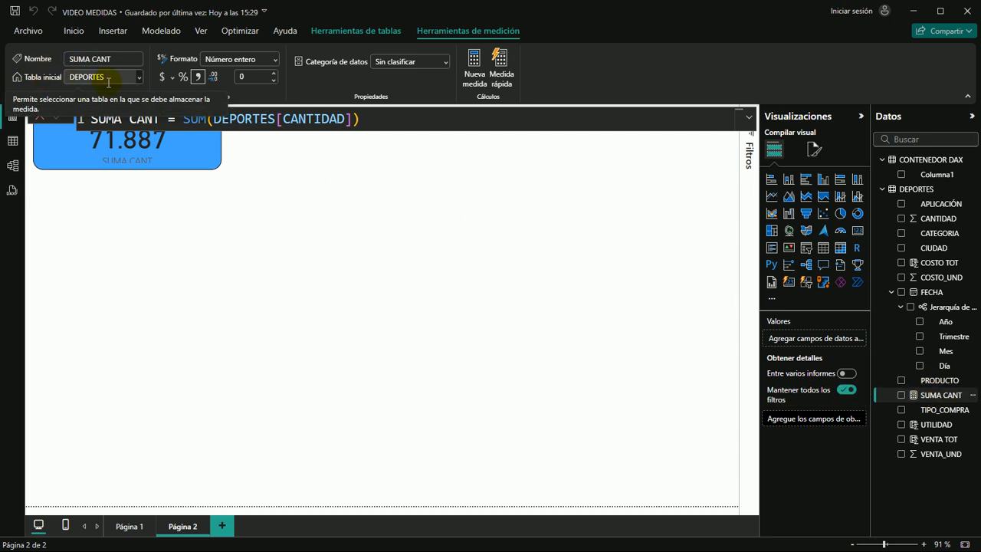
click(140, 77)
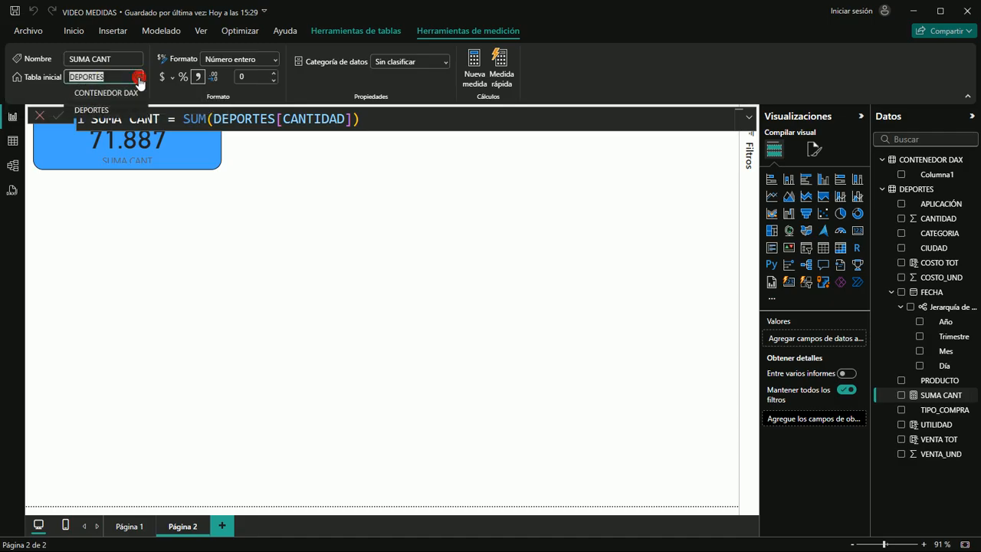
click(103, 93)
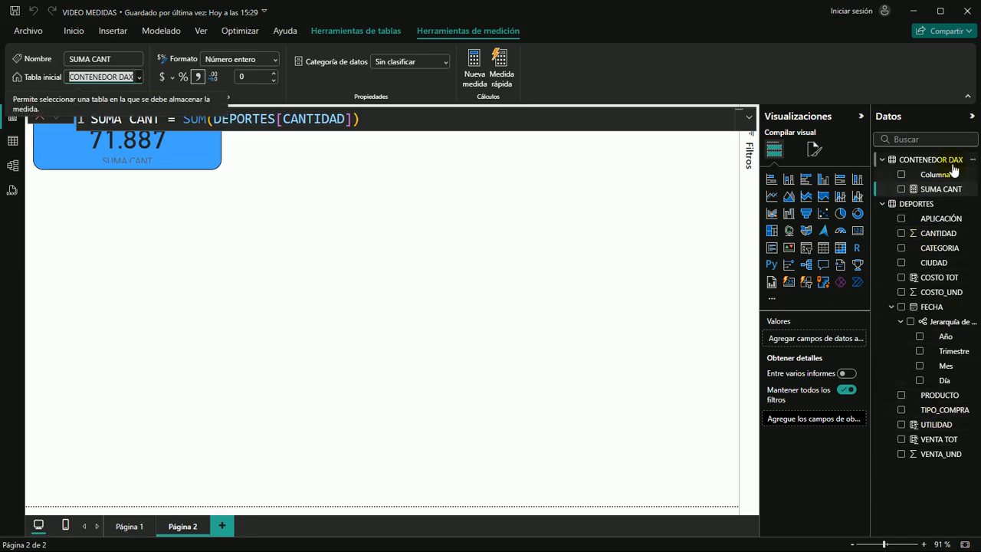
Delete Columna1 from the CONTENEDOR DAX table in the model
click(915, 160)
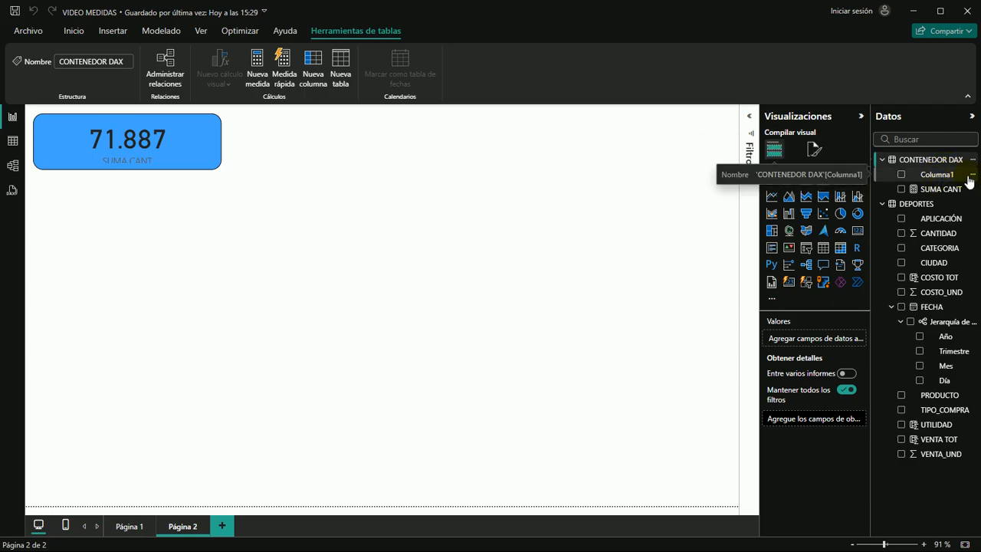
click(972, 175)
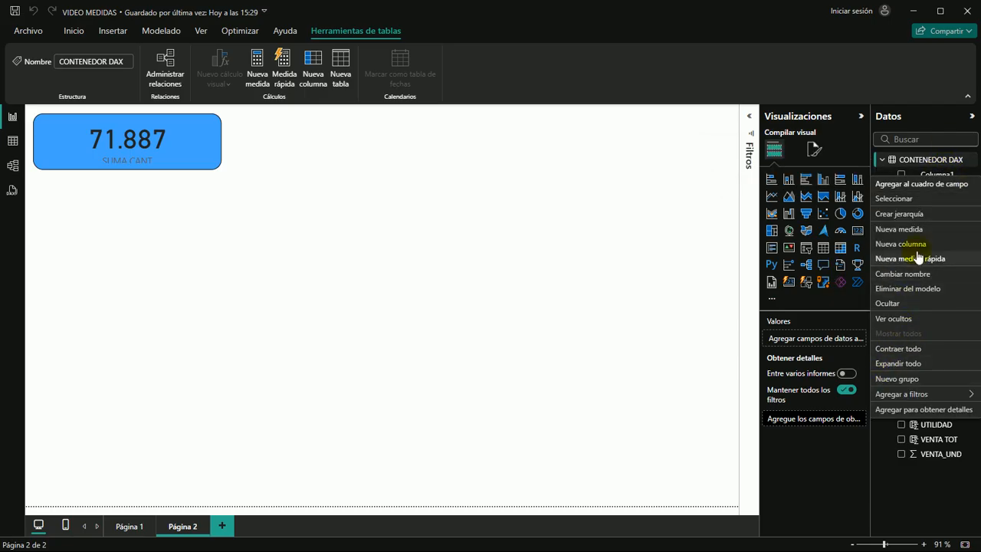
click(908, 290)
click(559, 310)
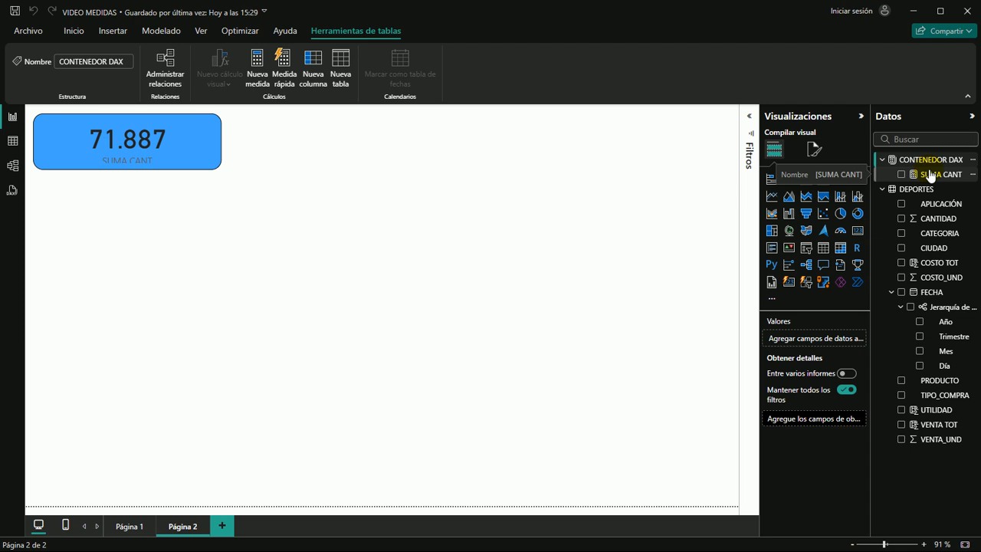
click(336, 251)
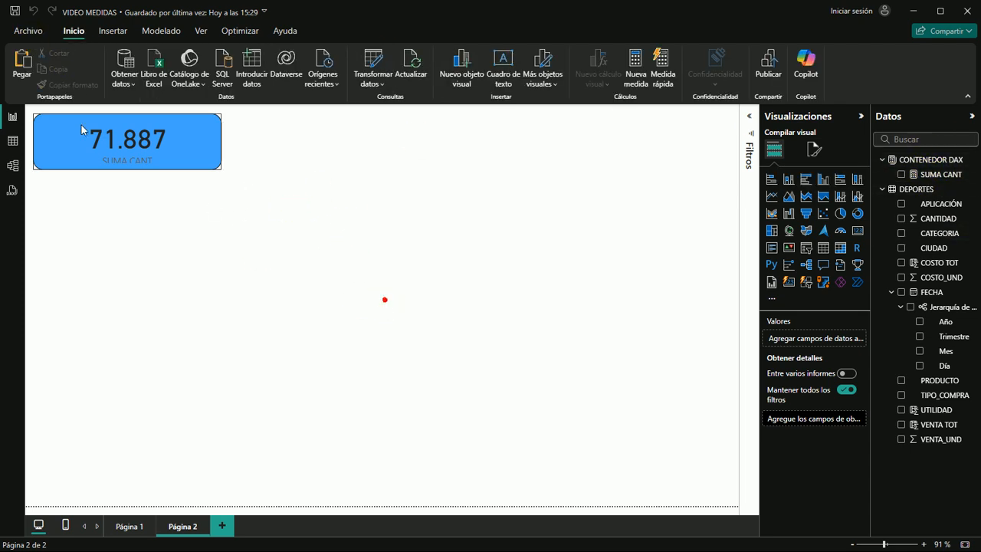
Save the report
key(ctrl+s)
click(413, 331)
click(204, 151)
click(209, 230)
click(108, 227)
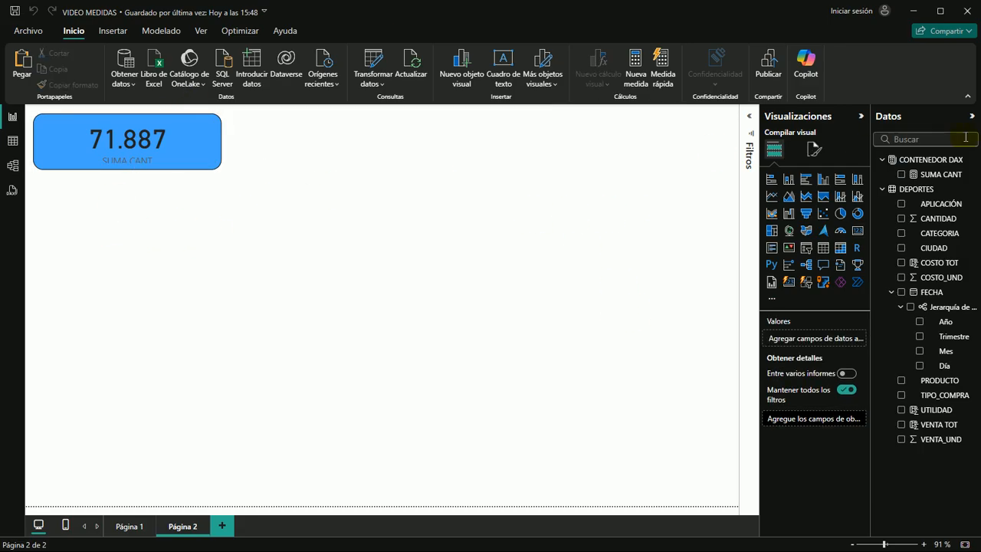
Create a new measure in CONTENEDOR DAX with the formula SUMA VENTA = SUM(DEPORTES[VENTA TOT])
click(932, 161)
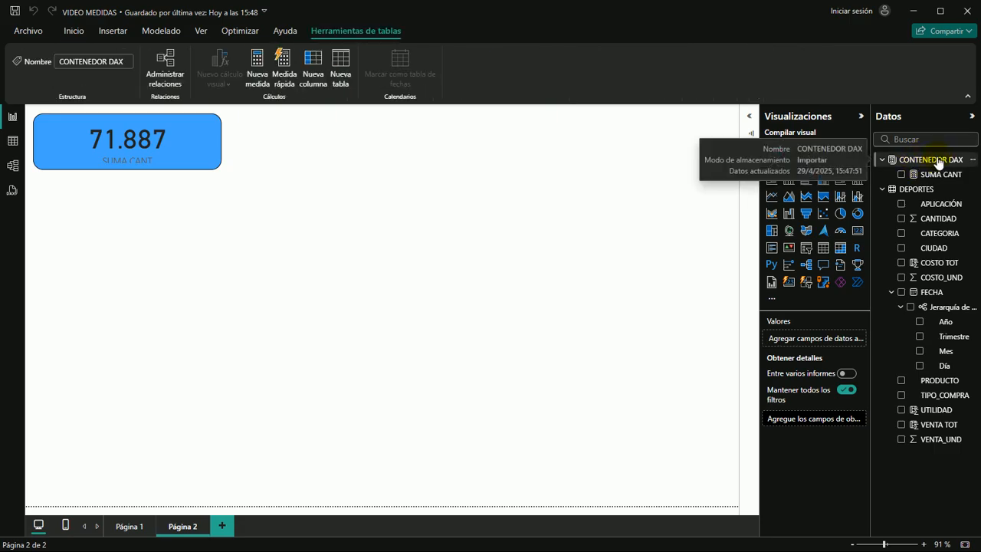
click(257, 70)
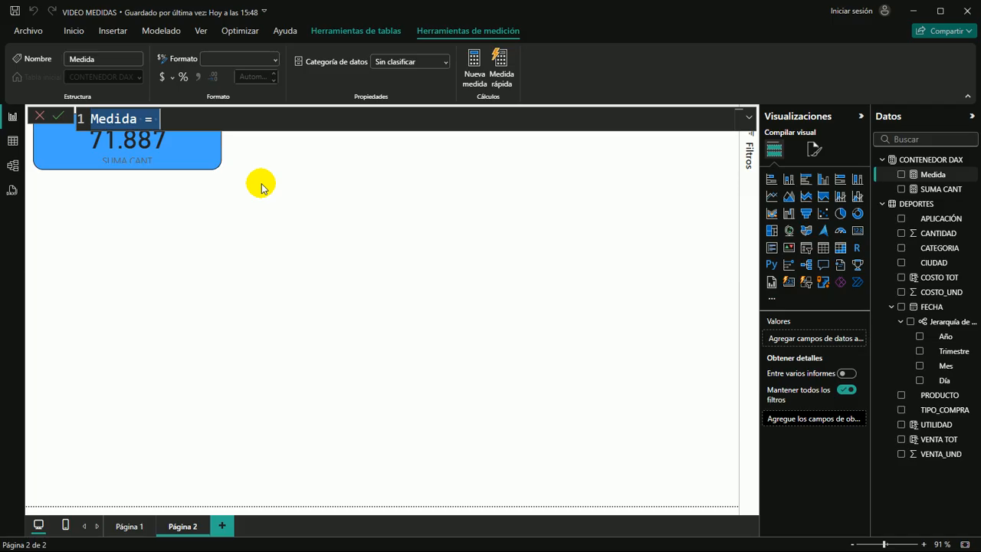
text(SUMA)
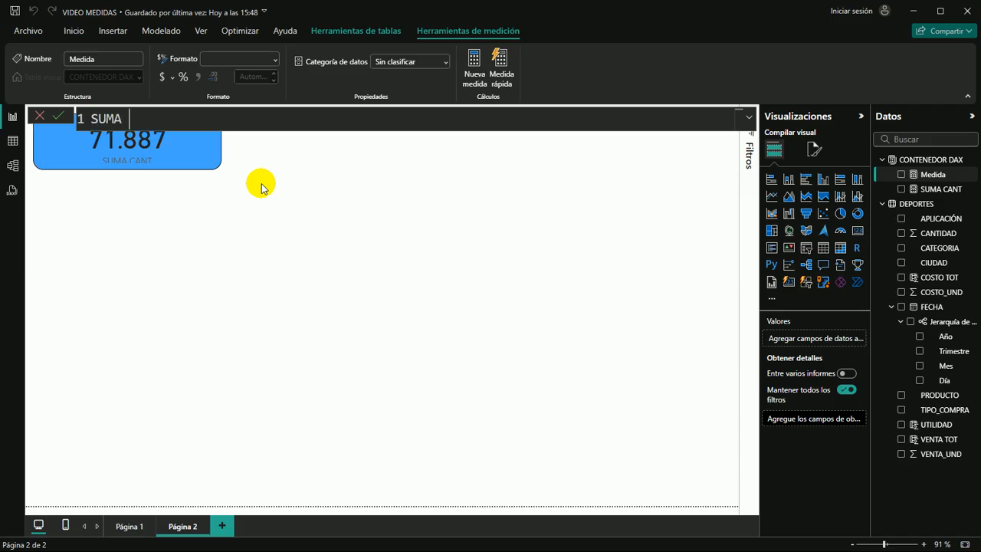
text( VENTA = )
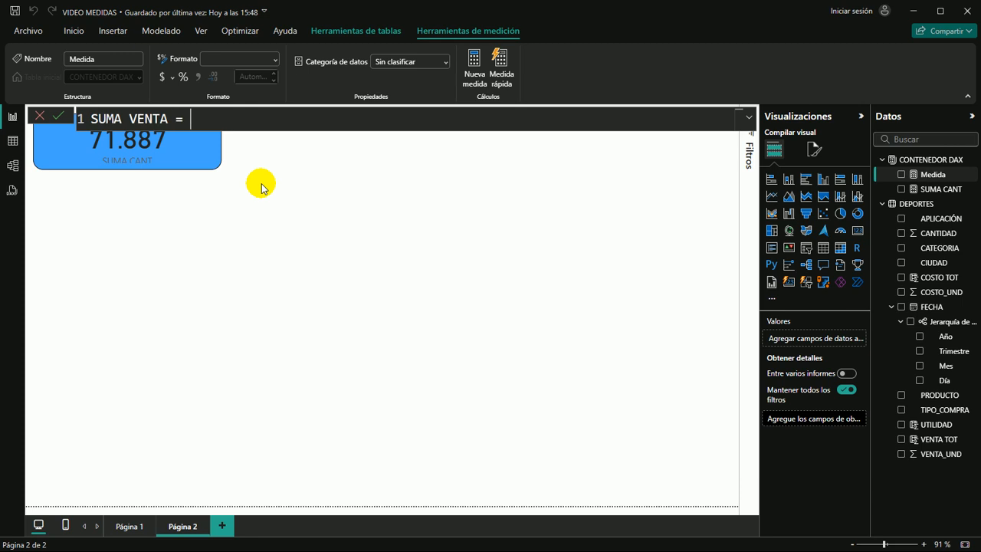
text(SUMA)
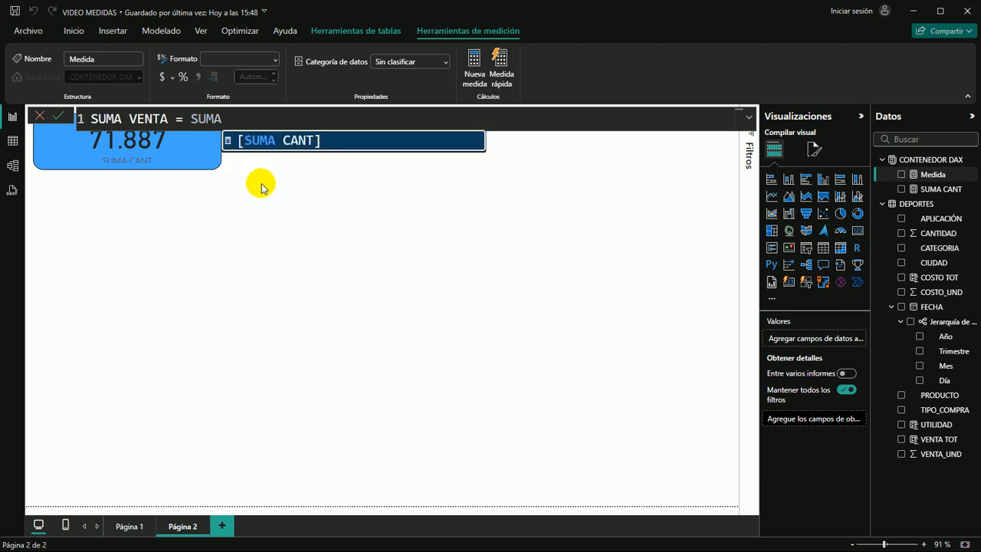
key(BackSpace)
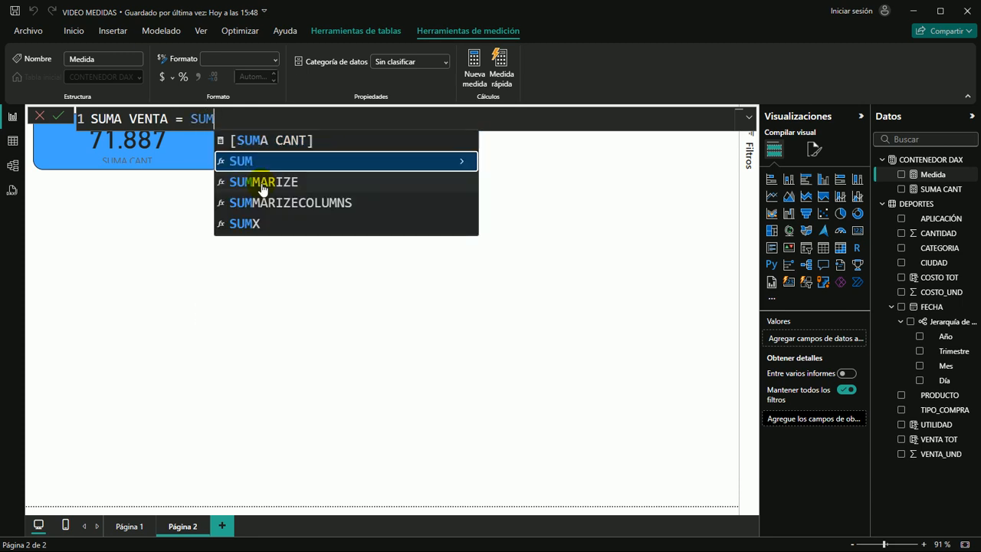
text(()
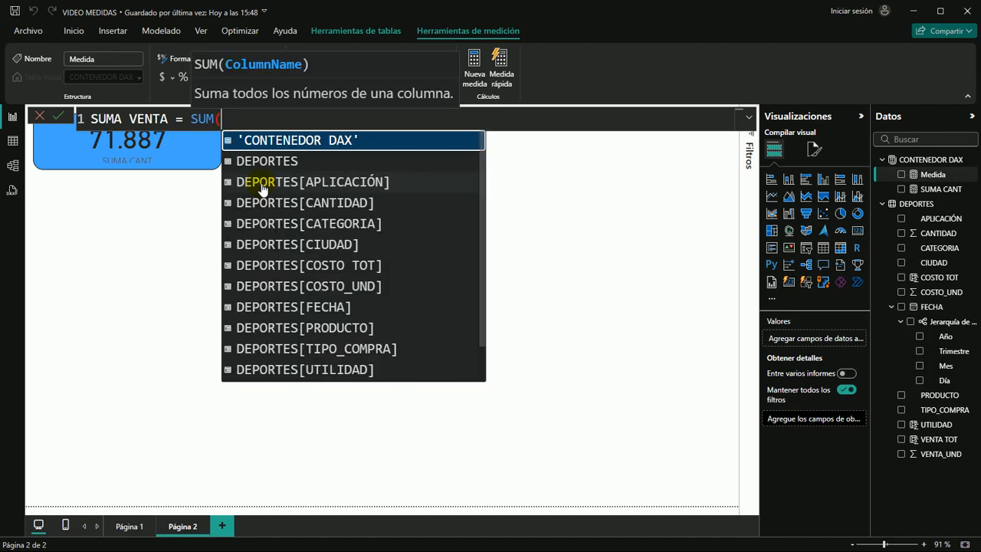
text(VENTA)
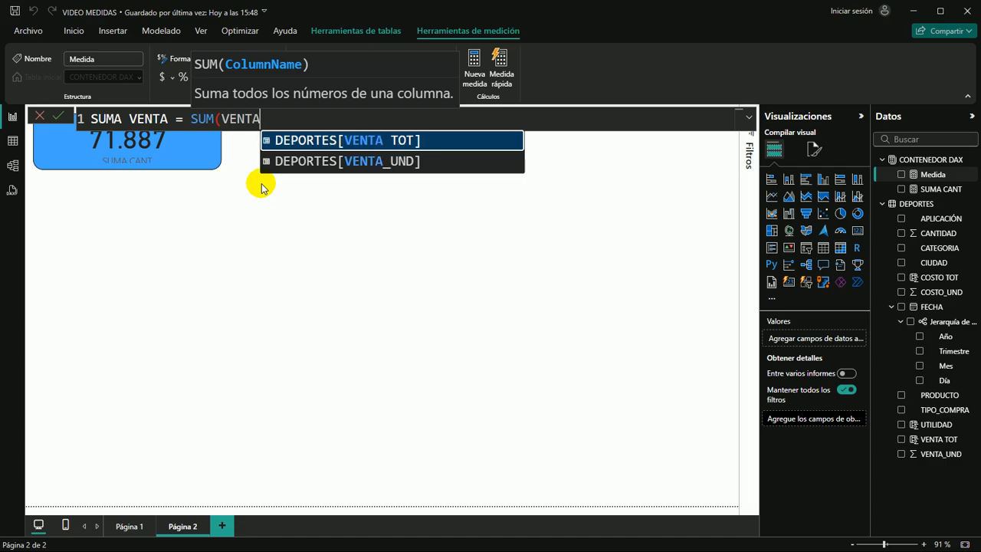
key(Tab)
text())
key(Return)
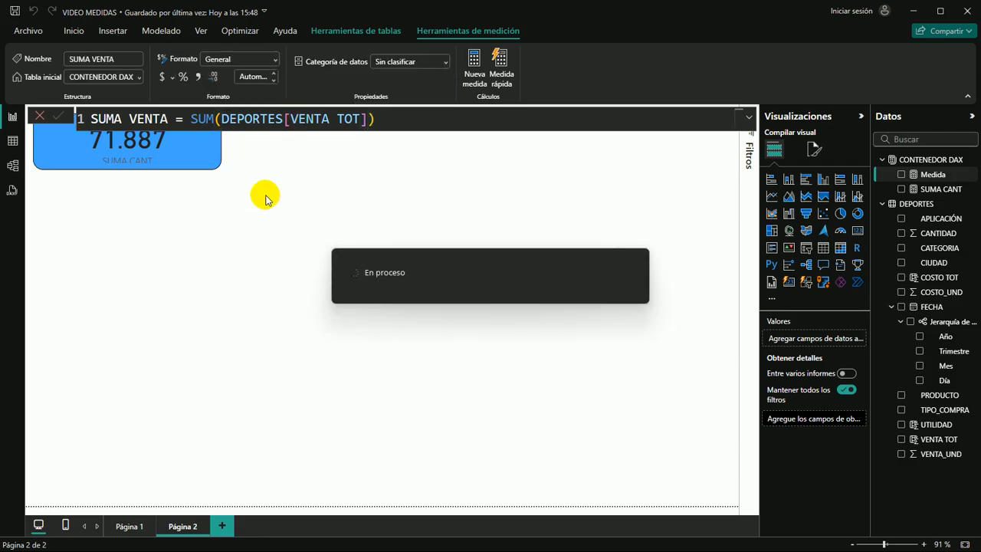
click(428, 249)
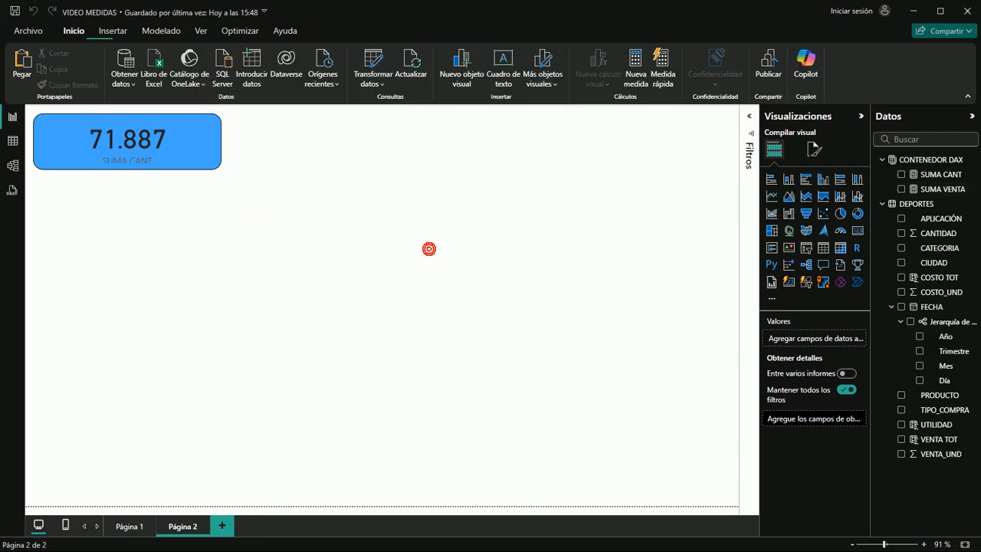
Paste the copied CANTIDAD card on Página 2 and place it directly below the SUMA CANT card
click(201, 157)
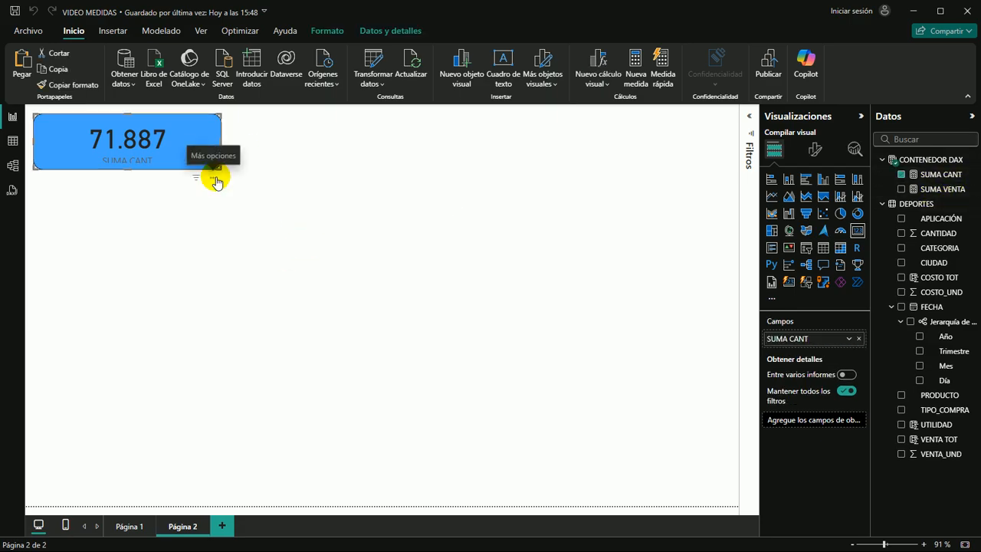
click(294, 211)
click(176, 137)
key(ctrl+z)
drag(177, 137, 190, 203)
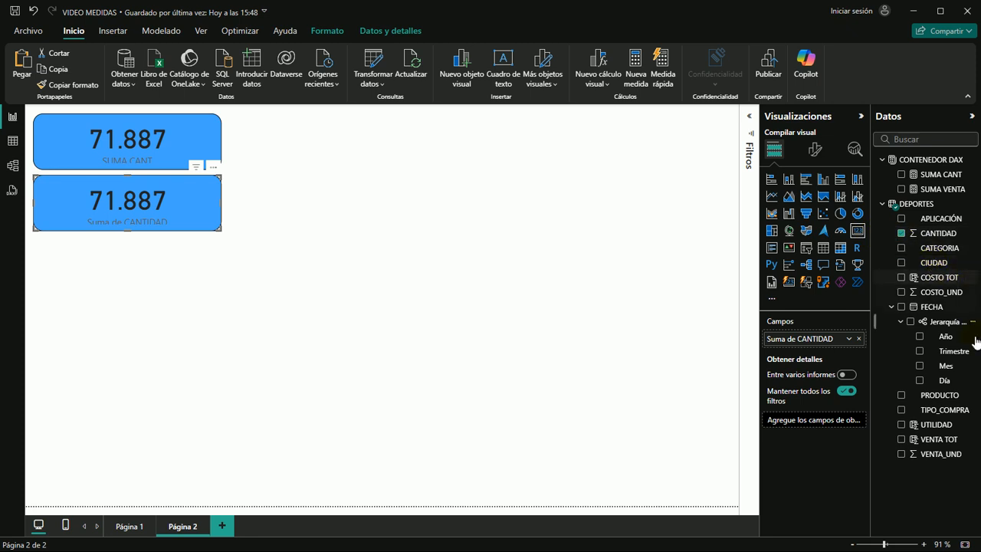
Replace the CANTIDAD field in the pasted card with the SUMA VENTA measure
click(196, 141)
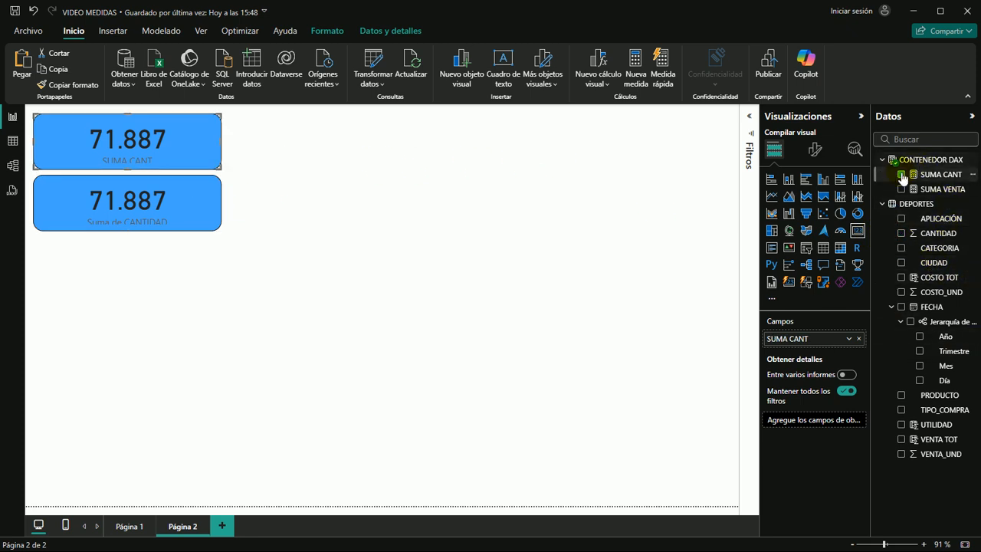
click(189, 222)
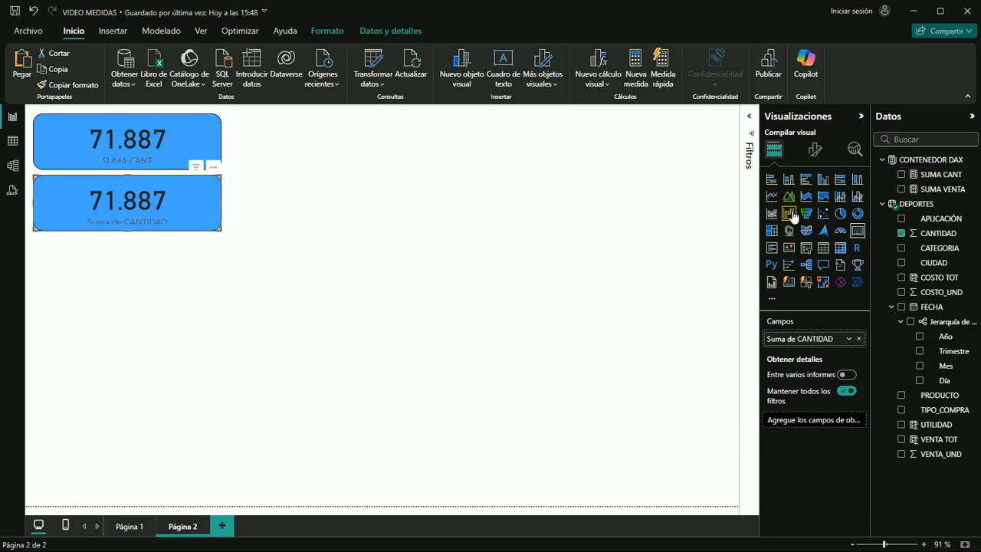
click(900, 234)
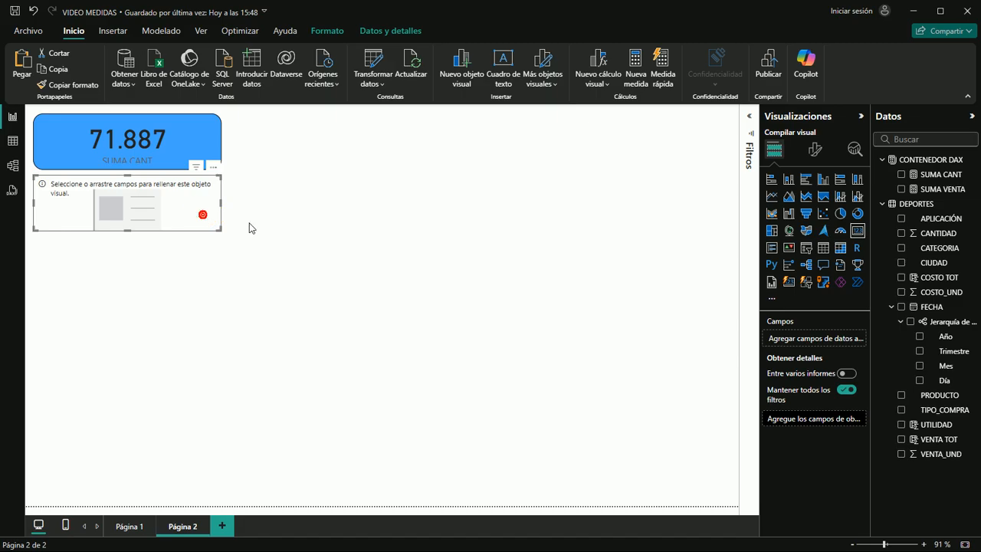
drag(956, 193, 130, 215)
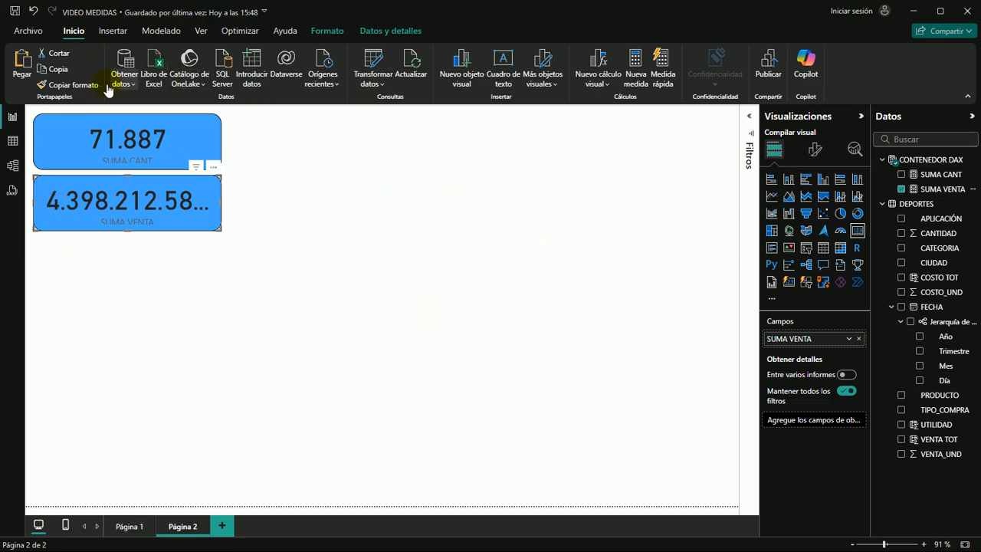
Format the SUMA VENTA measure as currency with 0 decimal places
click(950, 189)
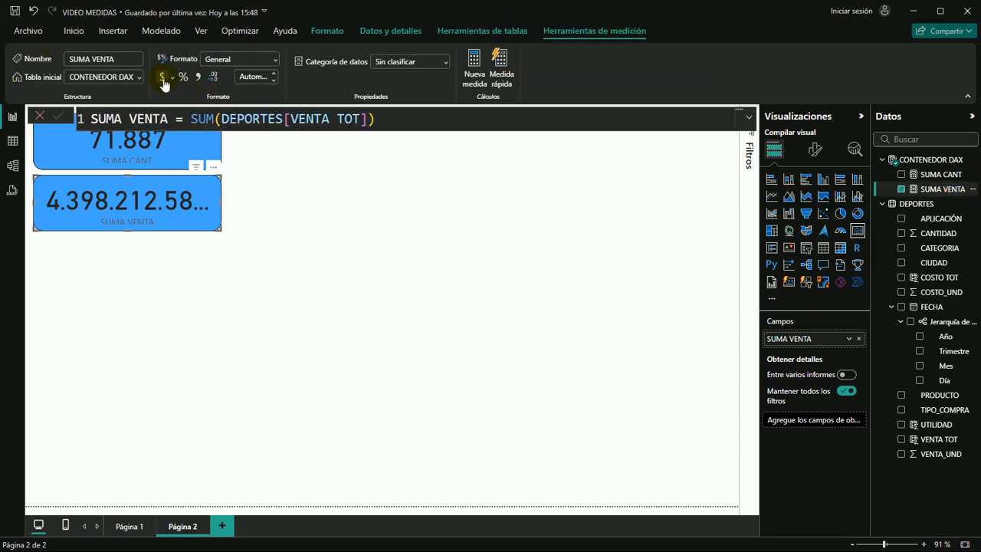
click(161, 76)
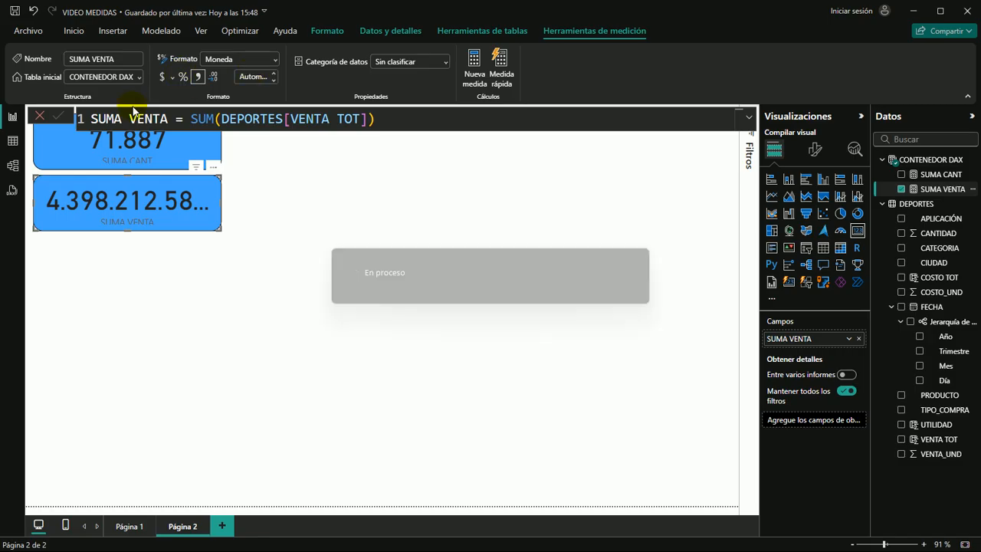
click(252, 75)
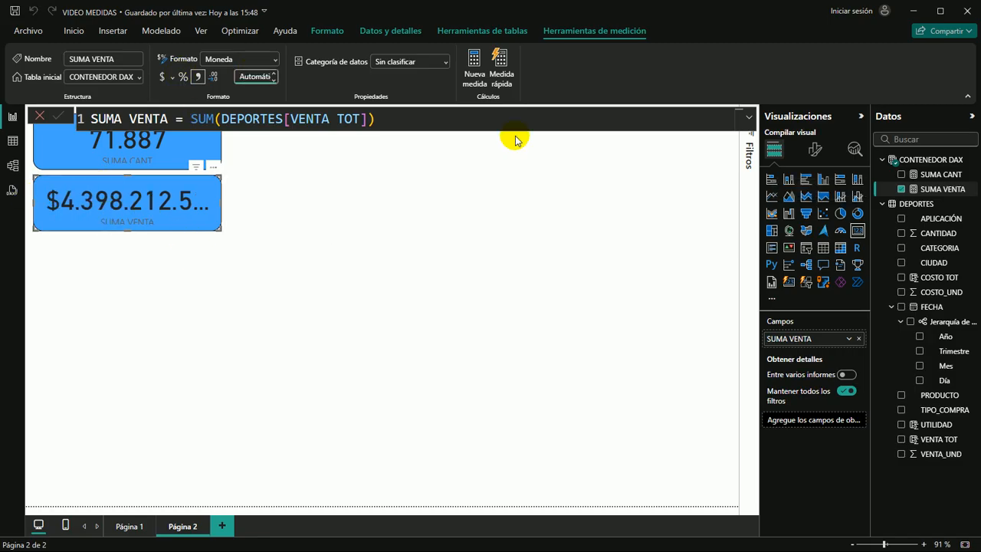
text(0)
key(Return)
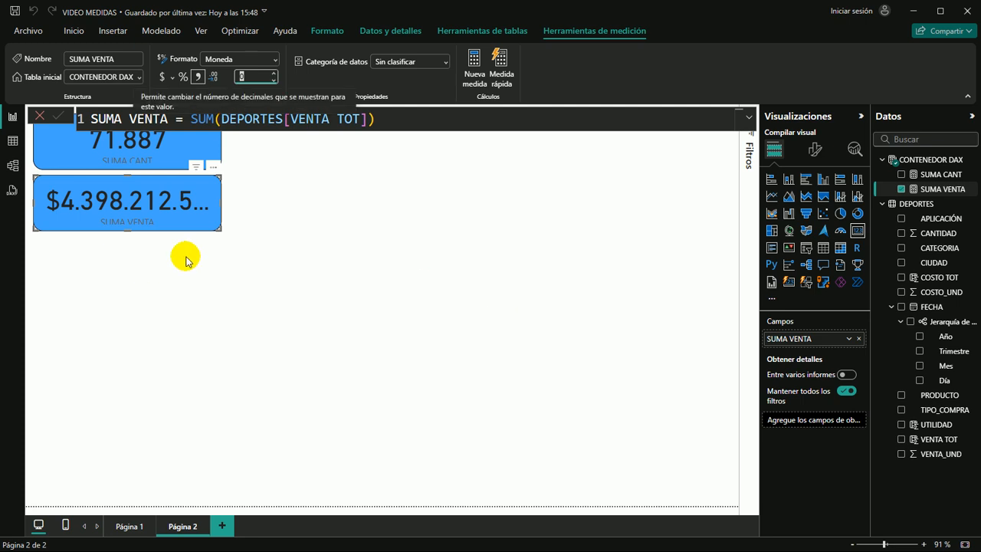
Widen the SUMA VENTA card slightly so that its full amount fits
click(237, 204)
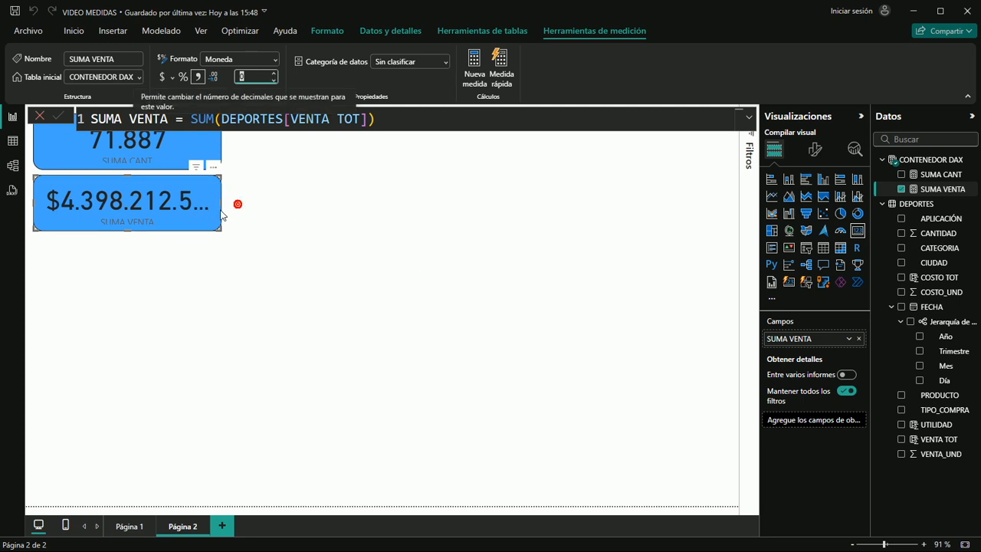
click(214, 207)
drag(220, 203, 239, 205)
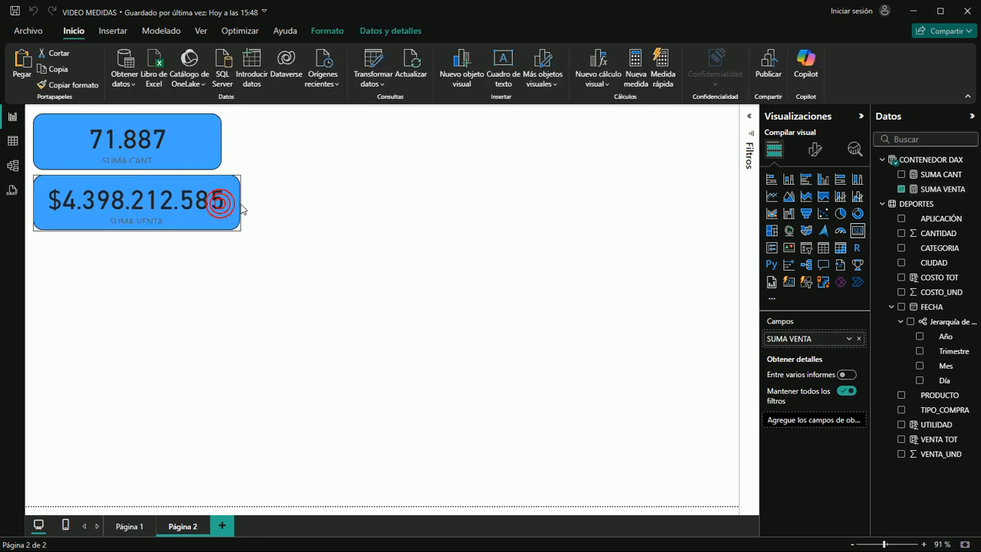
Widen the SUMA CANT card so that its width matches the SUMA VENTA card below it
click(216, 138)
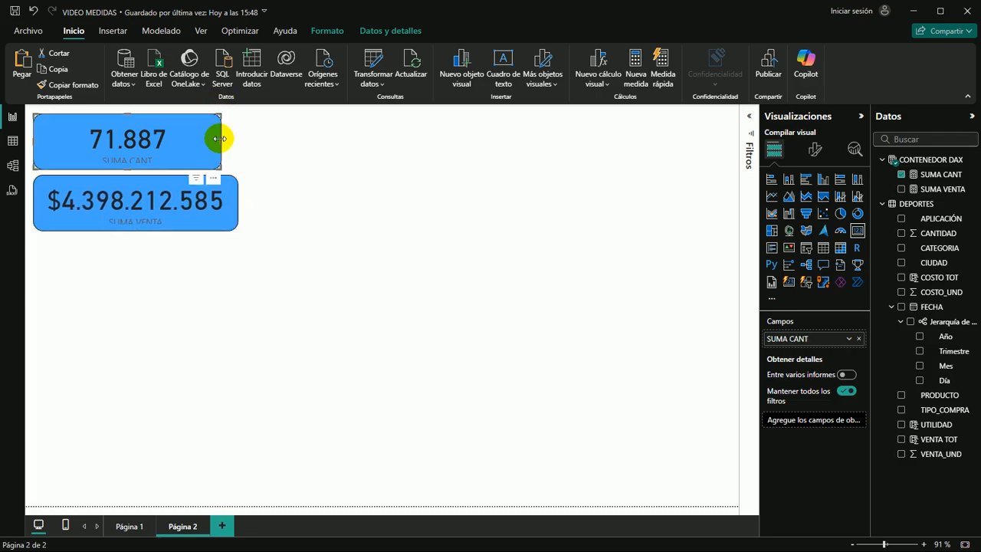
drag(219, 139, 237, 140)
click(331, 165)
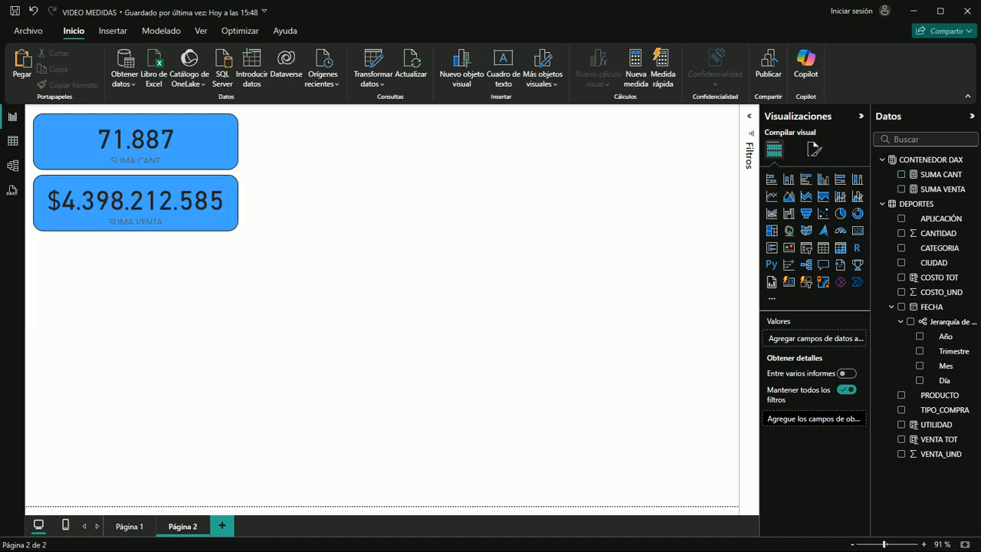
Review the DAX formulas of the SUMA CANT and SUMA VENTA measures
click(201, 138)
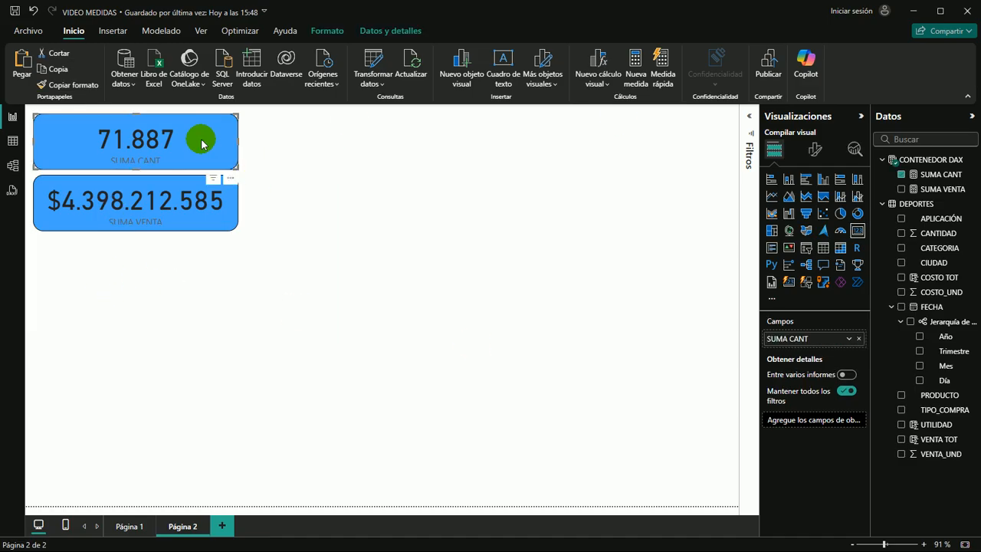
click(927, 175)
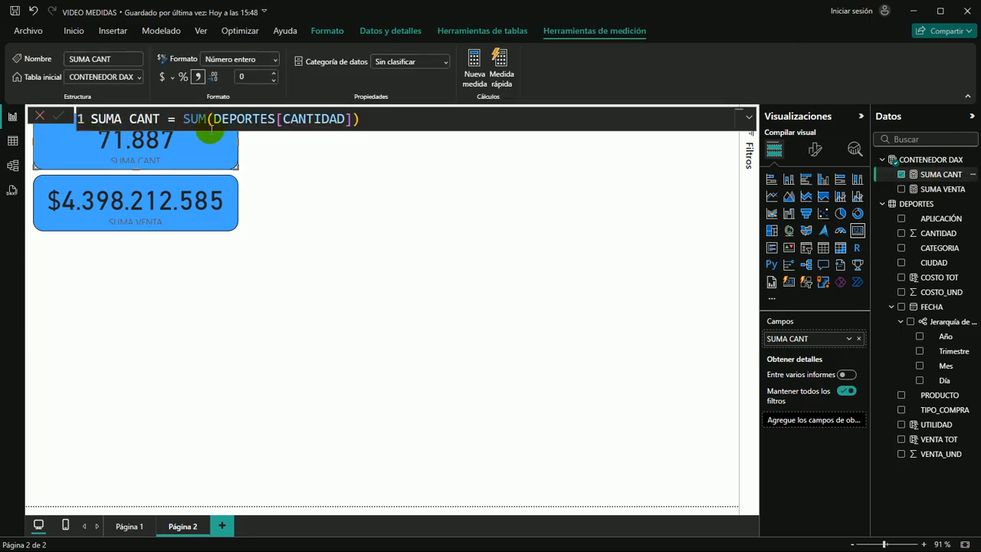
click(930, 188)
click(383, 211)
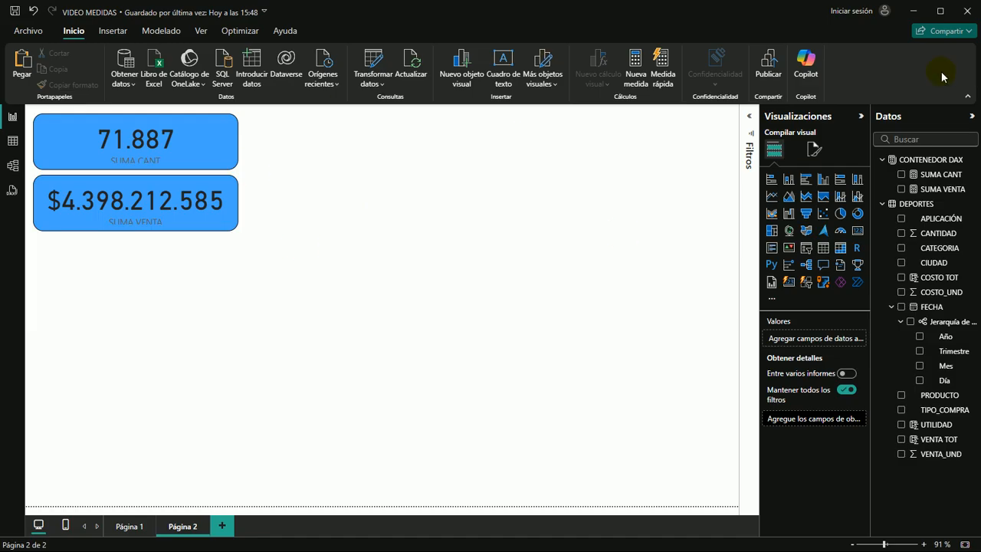
click(255, 315)
click(138, 281)
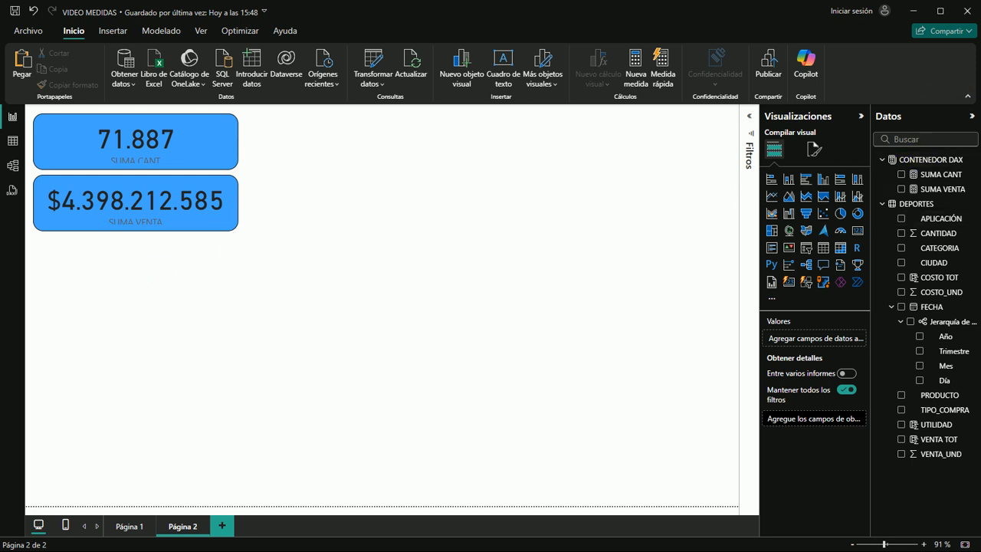
Create a new measure in the CONTENEDOR DAX table and name it PROMEDIO VENTA
click(921, 160)
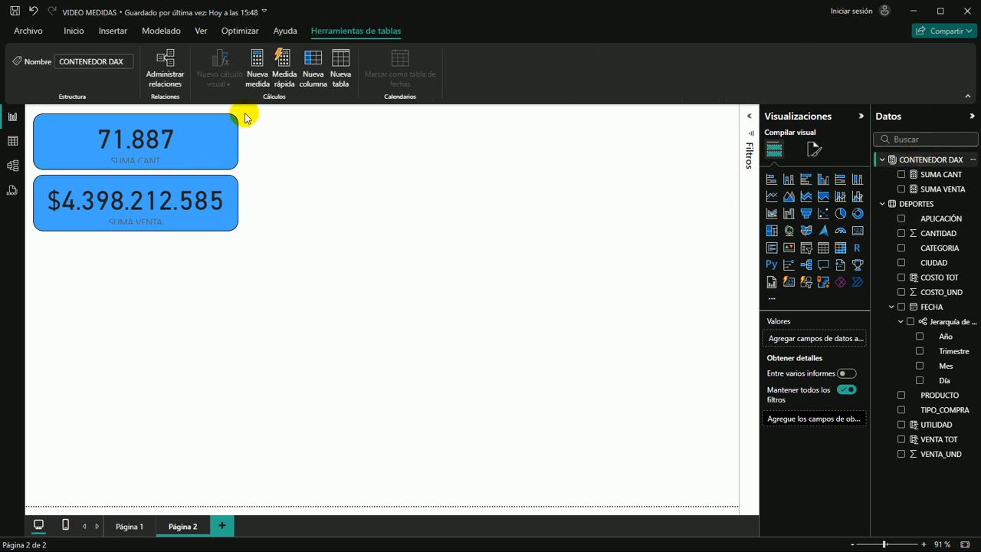
click(252, 61)
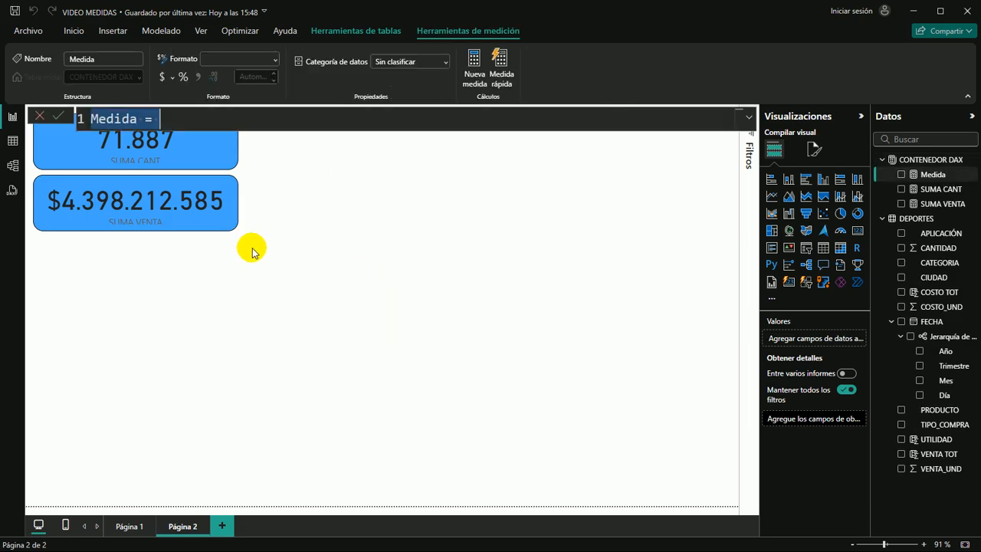
text(p)
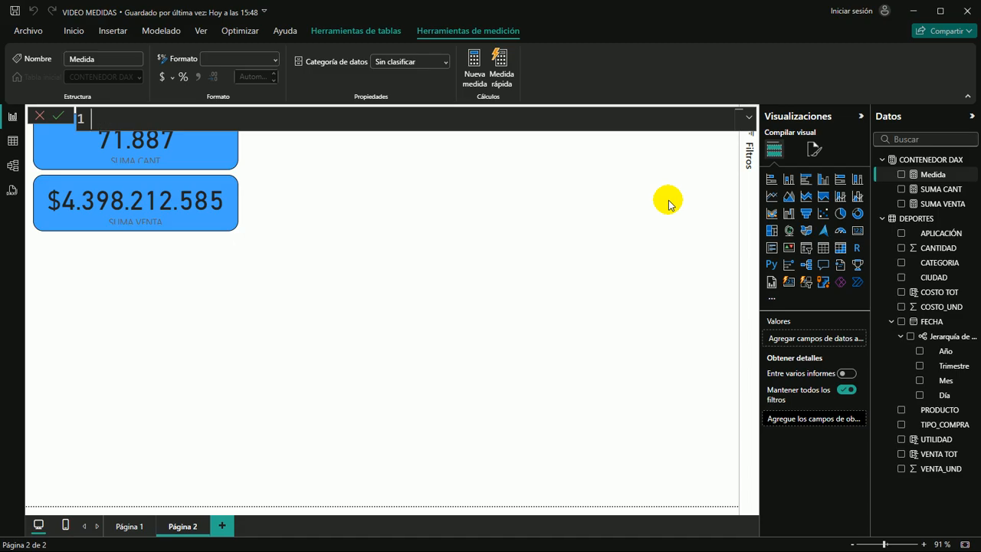
text(ROMEDIO VENTA =)
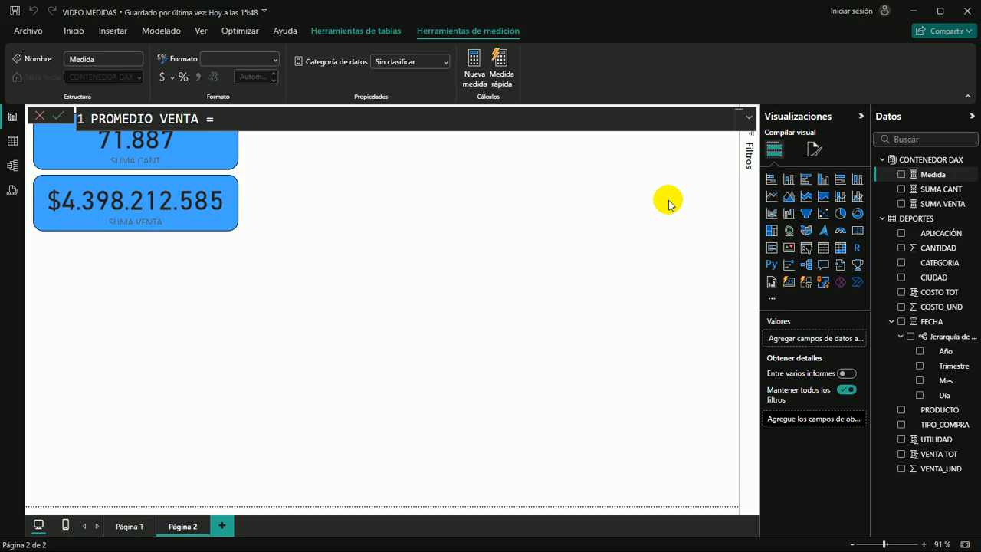
Start the PROMEDIO VENTA formula with the DIVIDE function, using [SUMA VENTA] as the numerator
text(DI)
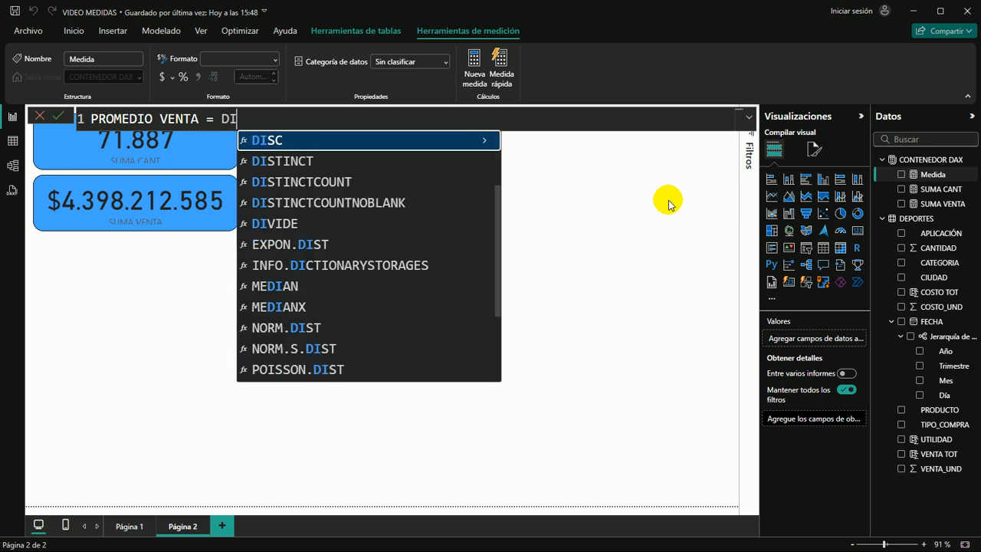
text(VI)
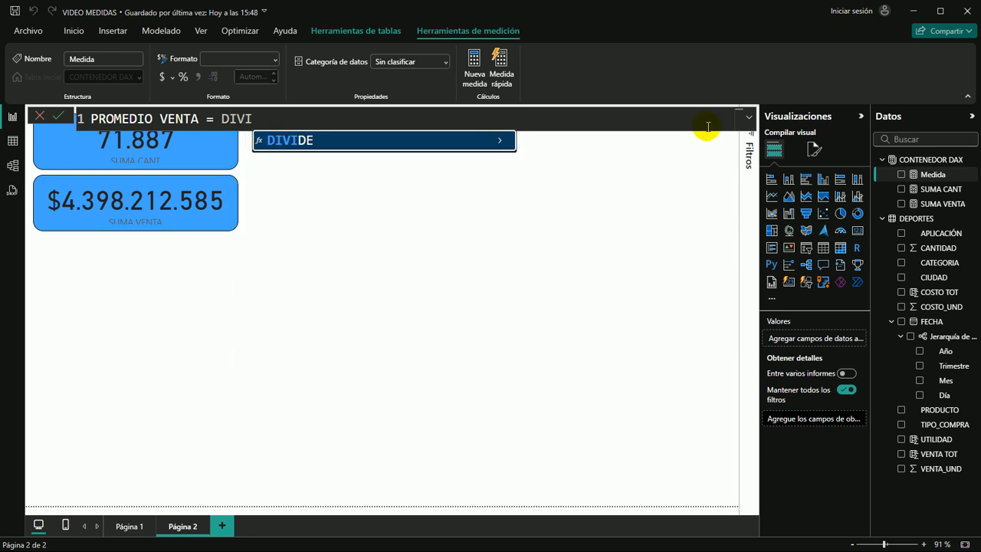
key(Tab)
text(()
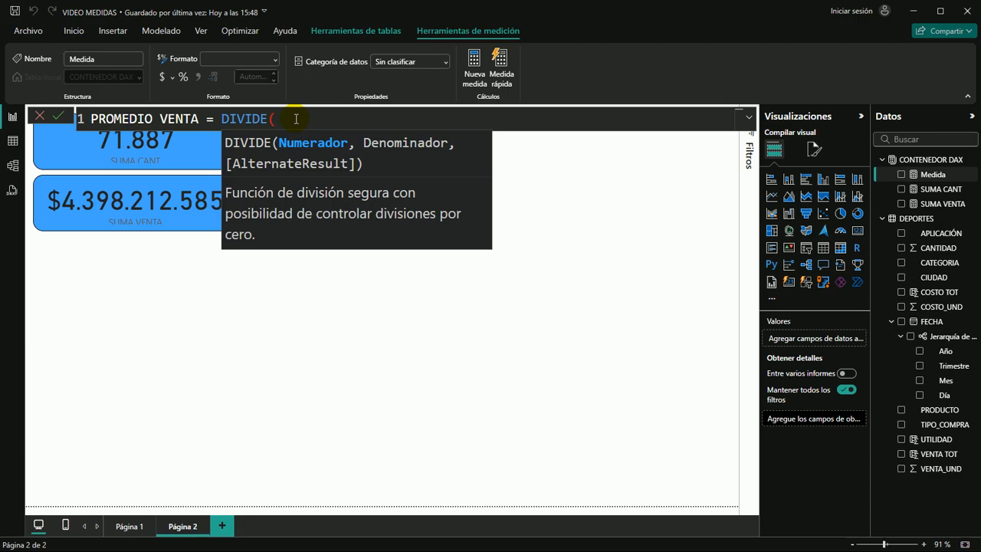
text(suma)
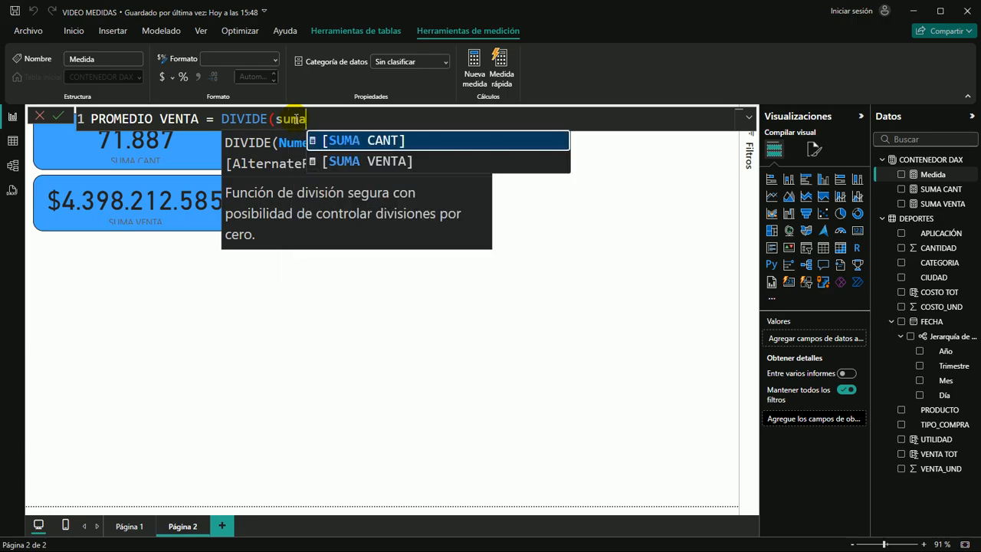
key(Down)
key(Tab)
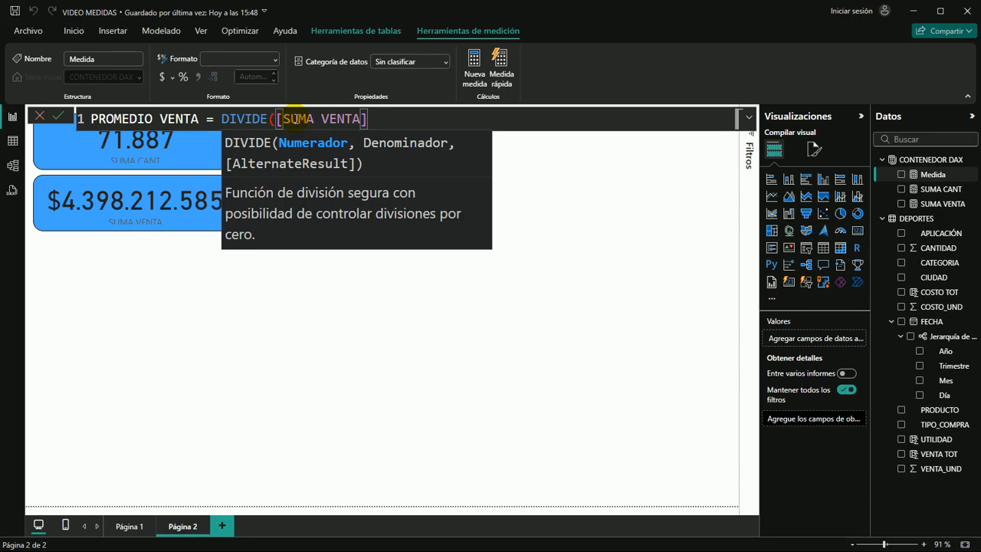
text(,)
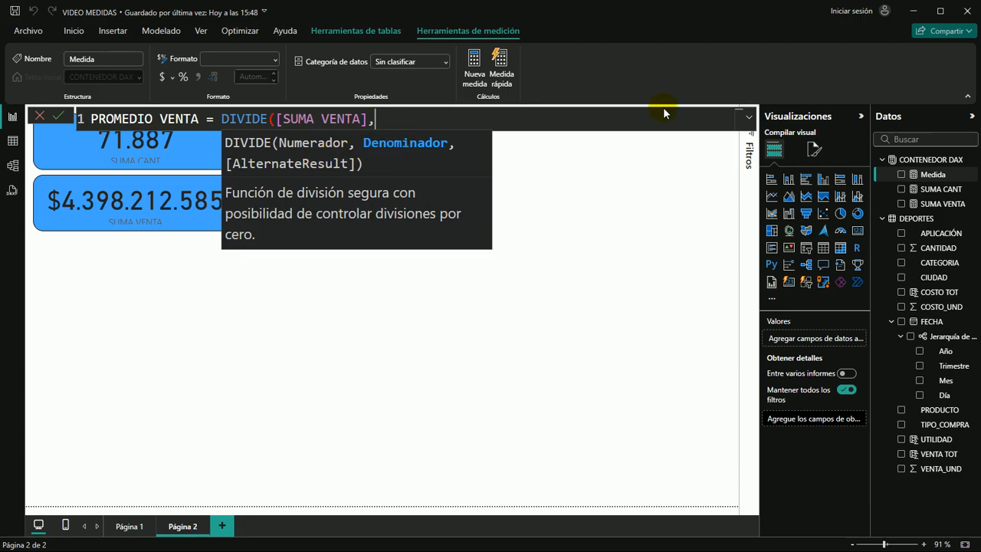
Use [SUMA CANT] as the denominator of the DIVIDE formula, close it and commit the PROMEDIO VENTA measure
text(c)
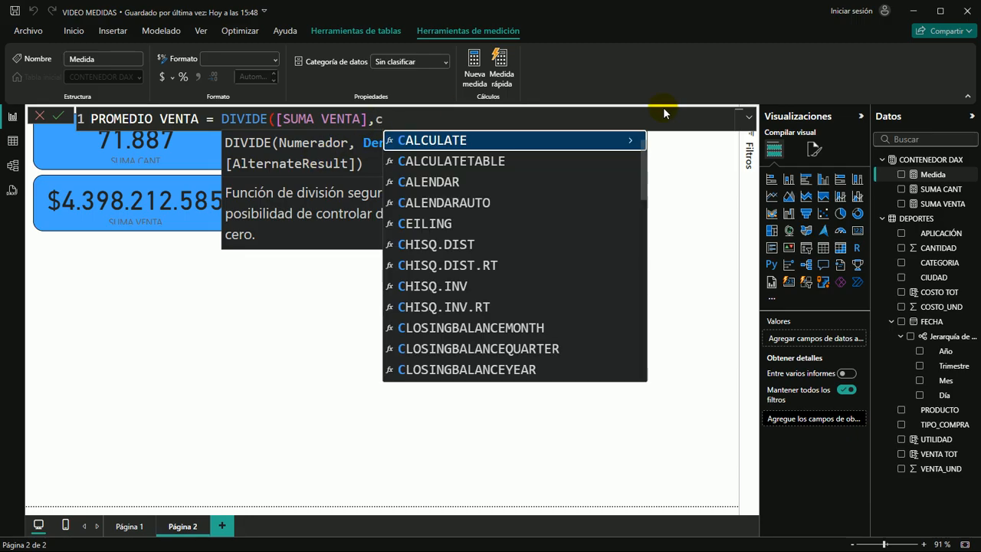
key(BackSpace)
text(su)
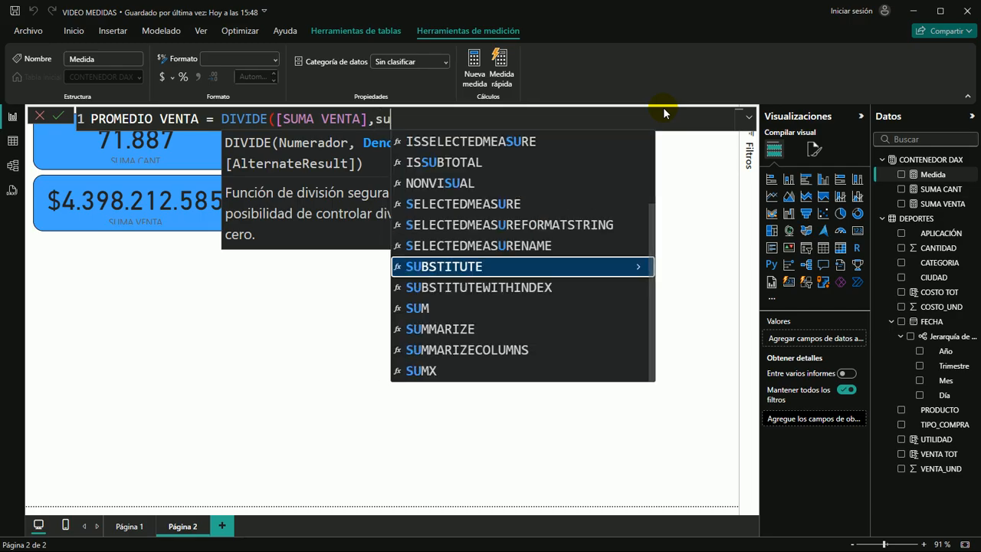
key(BackSpace)
key(BackSpace)
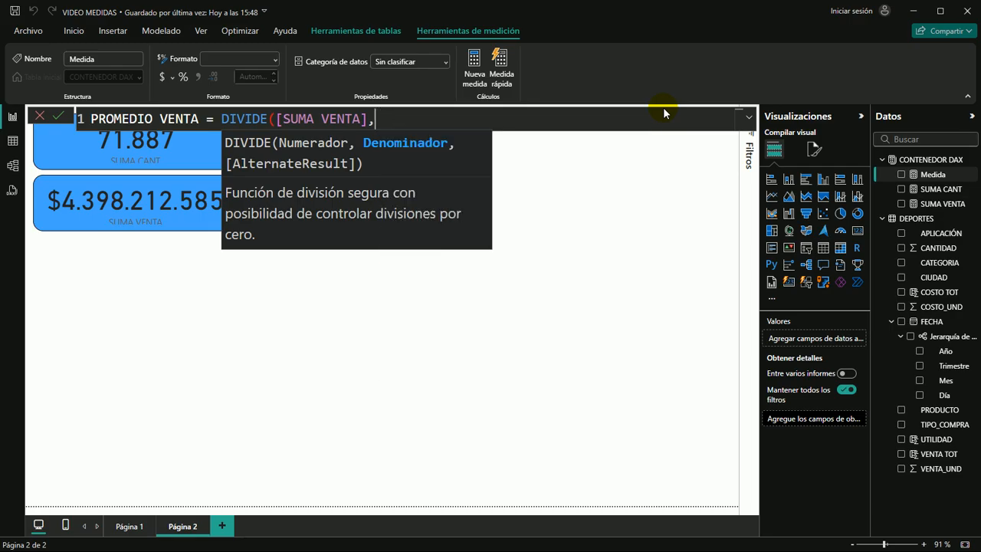
text(SUMA)
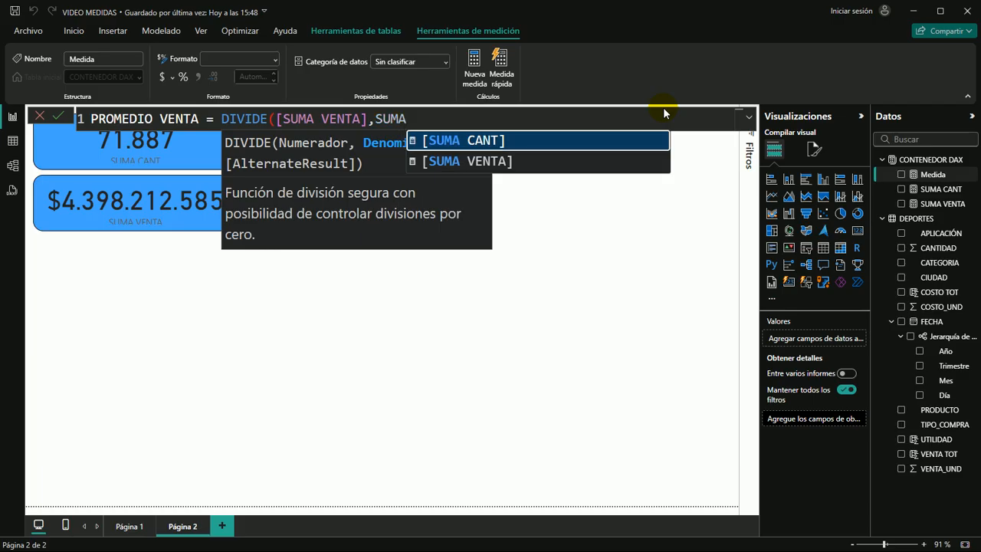
text())
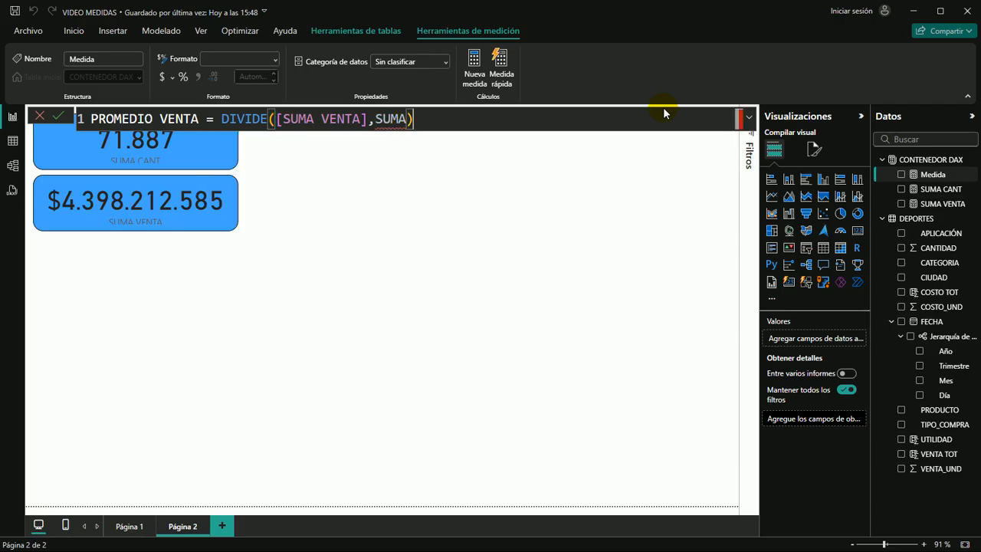
key(BackSpace)
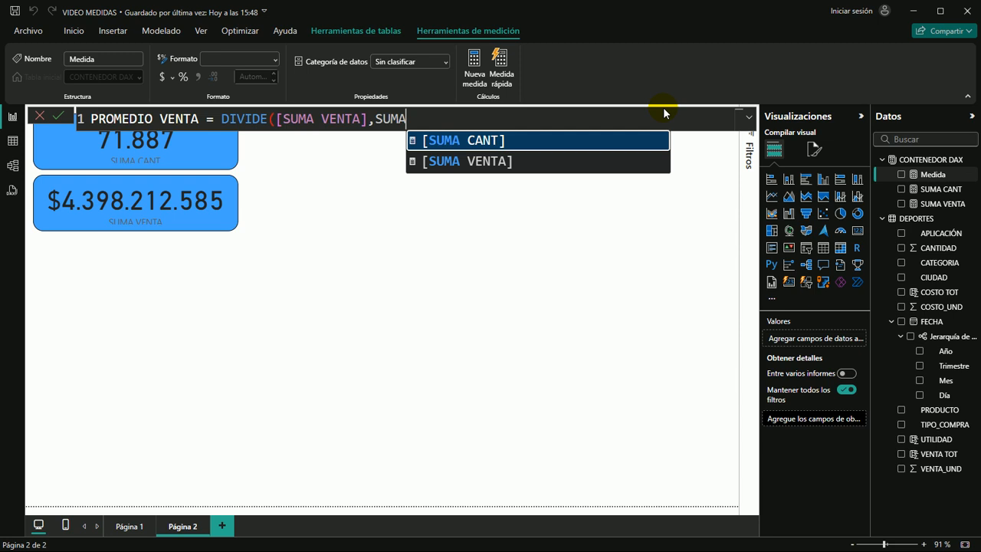
key(Tab)
text())
key(Return)
click(376, 267)
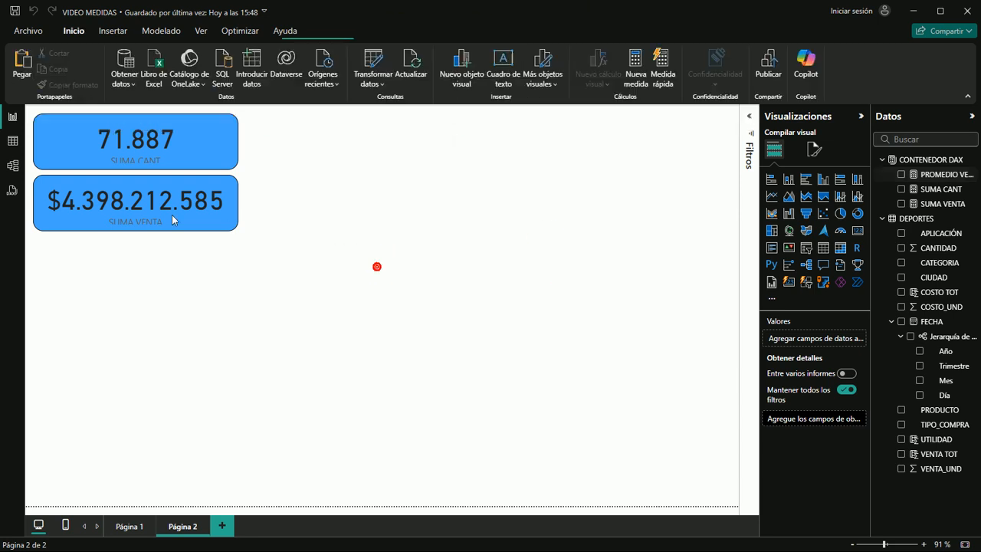
Duplicate the SUMA VENTA card directly below the original and replace the copy's field with the PROMEDIO VENTA measure
click(202, 230)
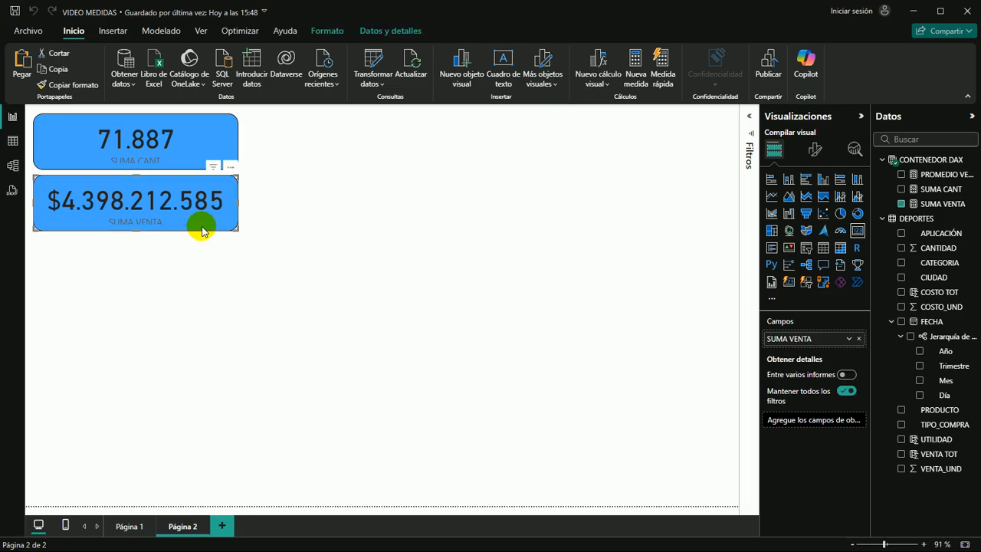
key(ctrl+c)
key(ctrl+v)
drag(175, 190, 170, 253)
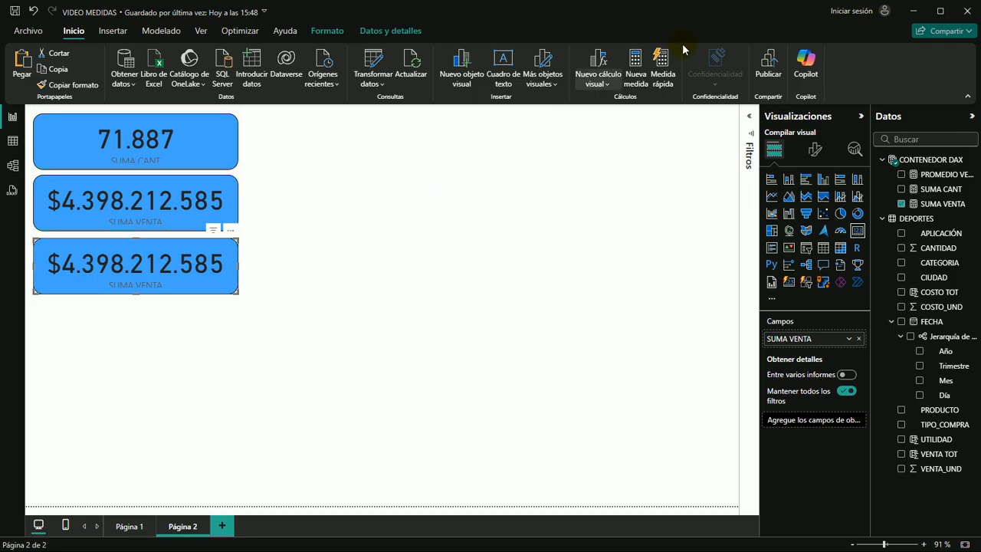
click(901, 203)
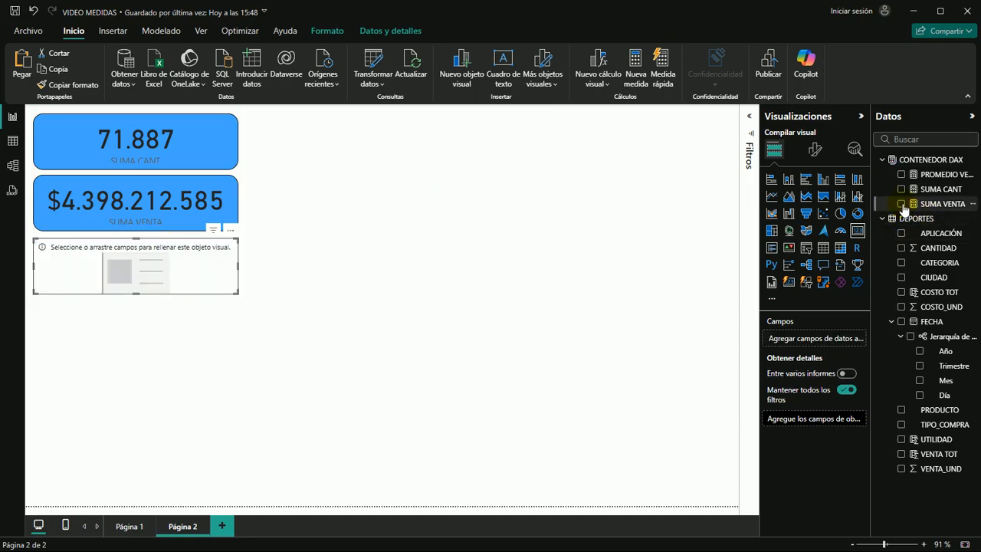
click(901, 174)
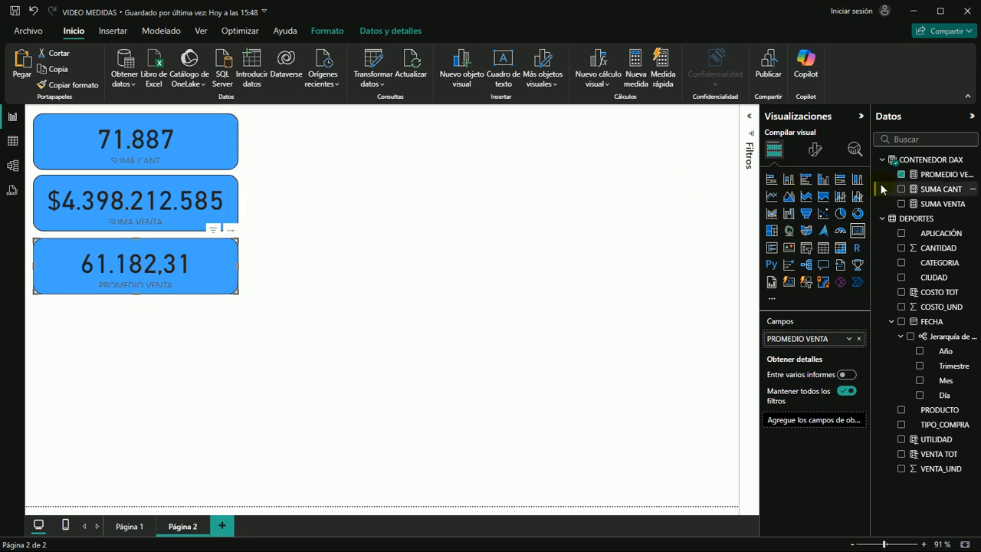
Review the DAX formula of the PROMEDIO VENTA measure against its card
click(944, 175)
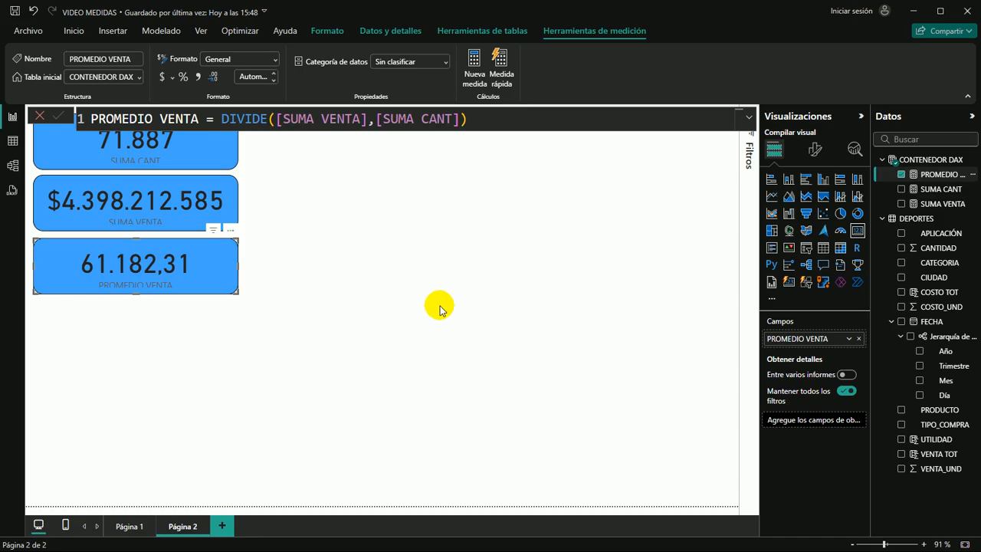
click(204, 268)
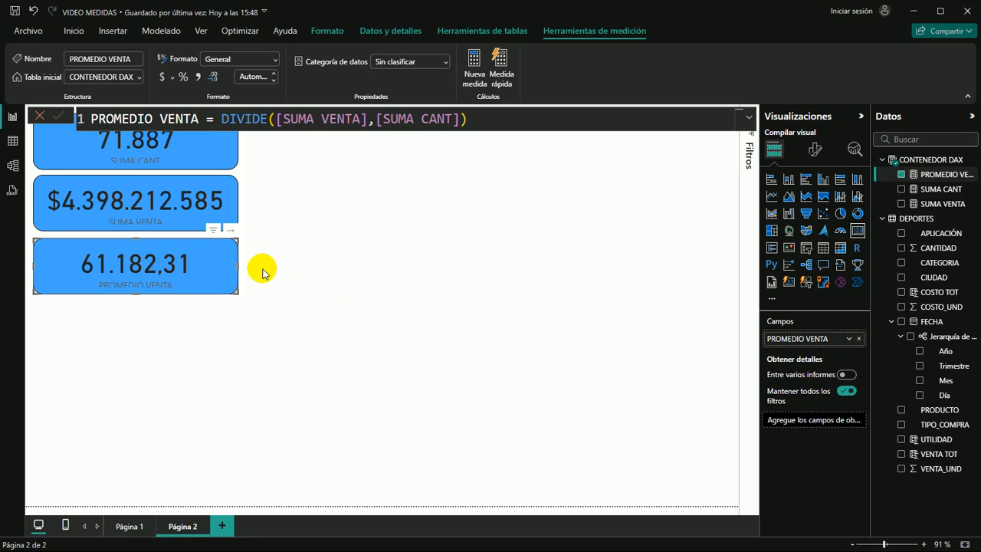
click(274, 246)
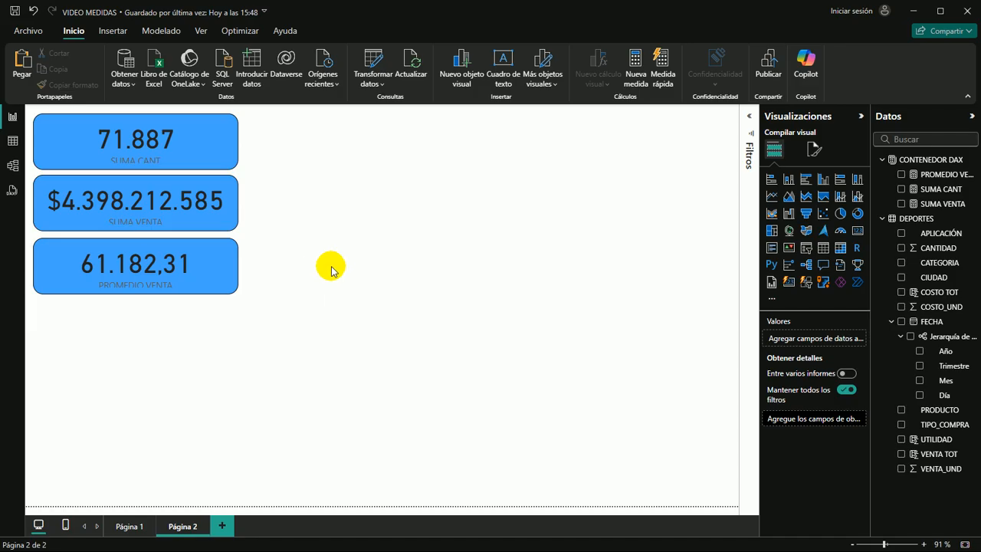
Create another measure in the CONTENEDOR DAX table and name it MARGEN TOTAL in capital letters
click(930, 159)
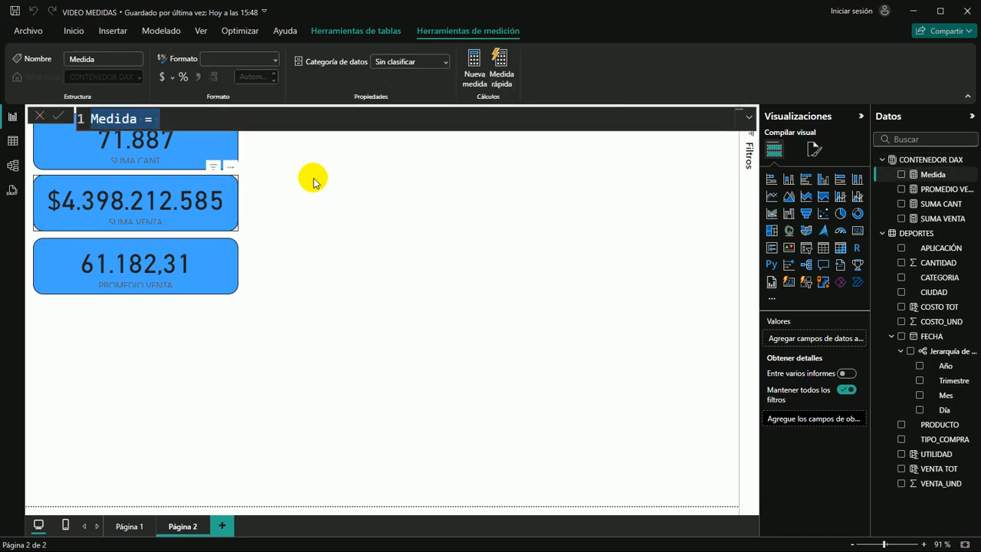
text(mar)
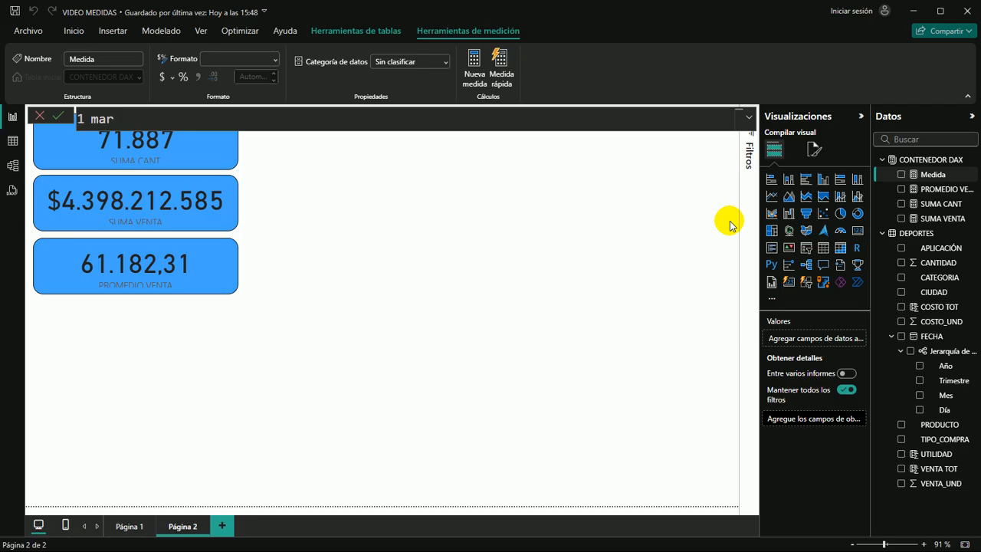
text(gen total)
key(BackSpace)
key(BackSpace)
key(BackSpace)
key(BackSpace)
key(BackSpace)
key(BackSpace)
key(BackSpace)
key(BackSpace)
key(BackSpace)
key(BackSpace)
key(BackSpace)
key(BackSpace)
text(MARGEN TOT)
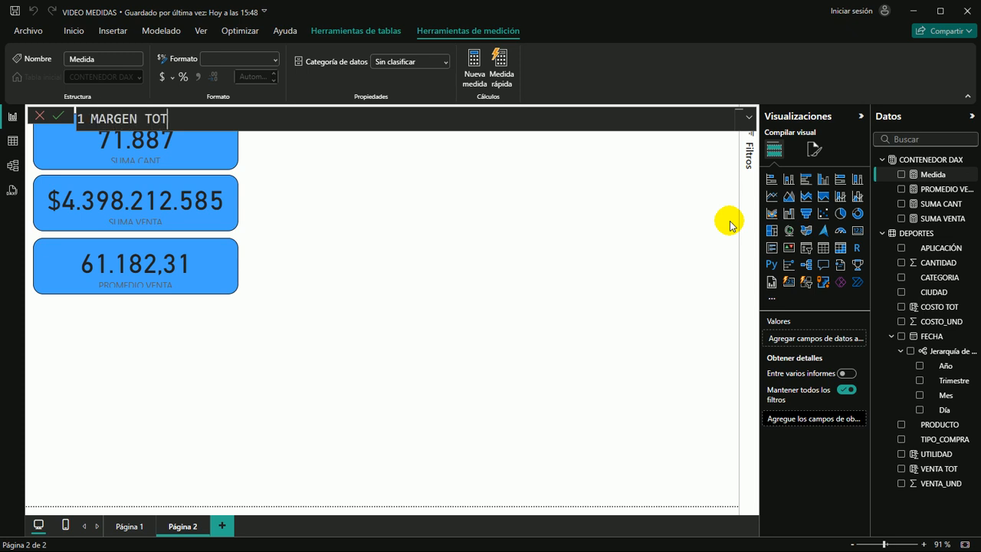
text(AL =)
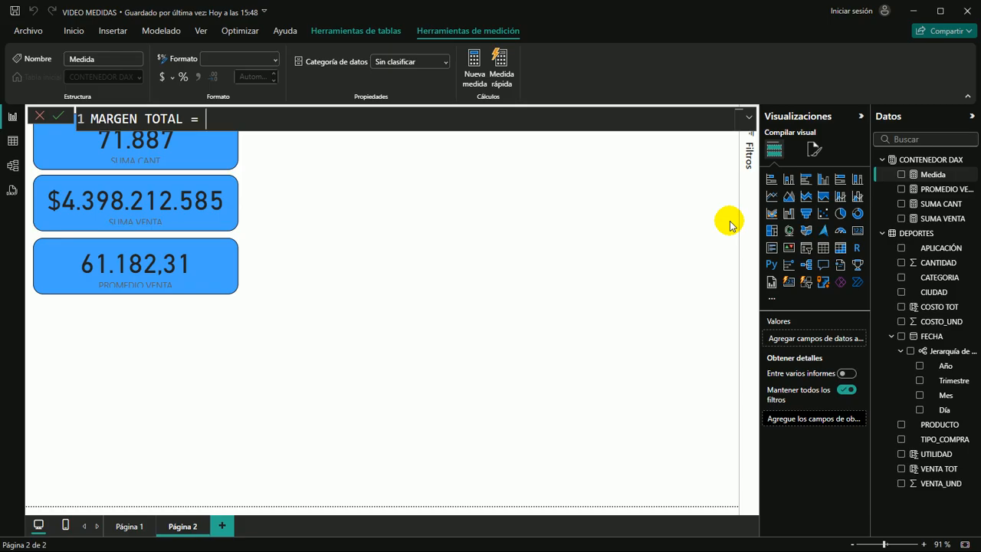
Start the MARGEN TOTAL formula with DIVIDE and use SUM(DEPORTES[UTILIDAD]) as its numerator
text(DI)
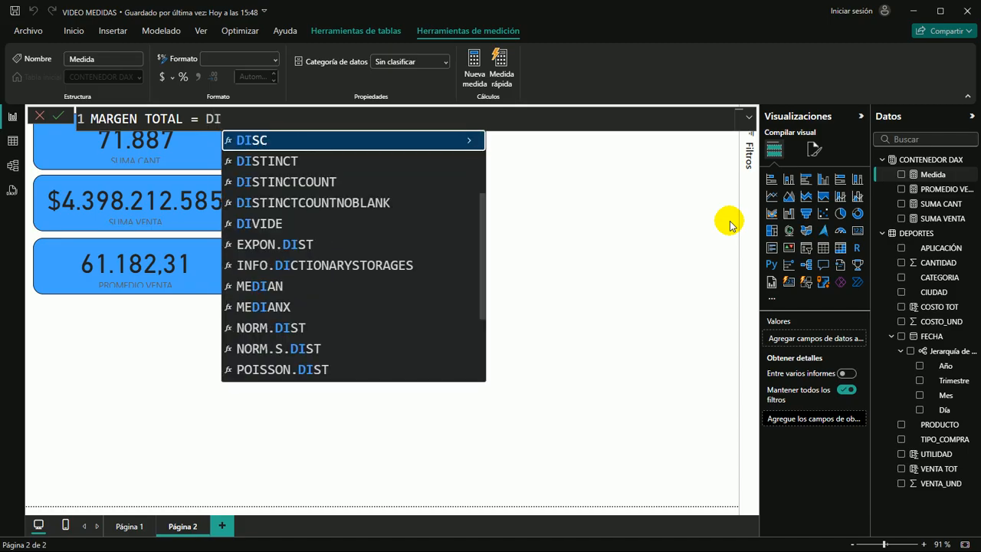
text(VI)
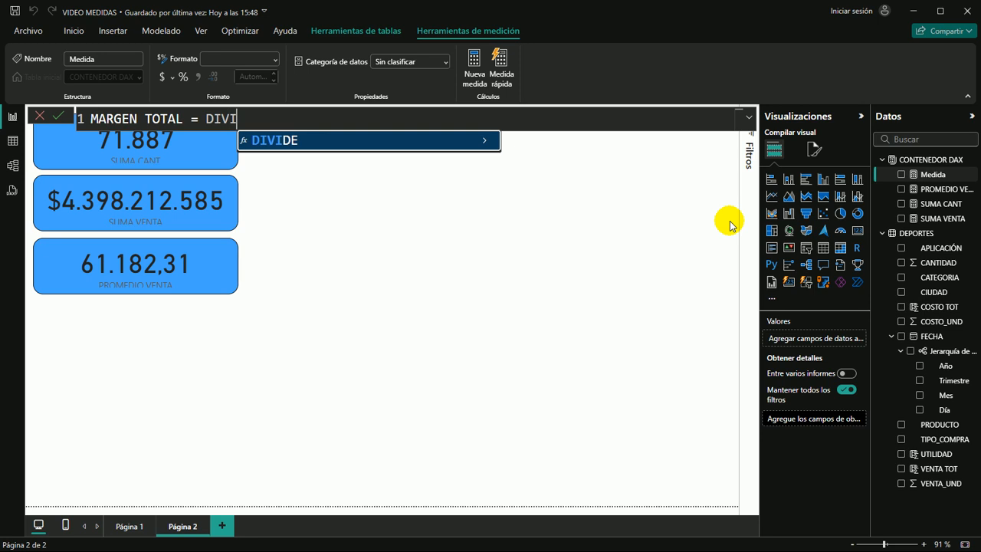
key(Tab)
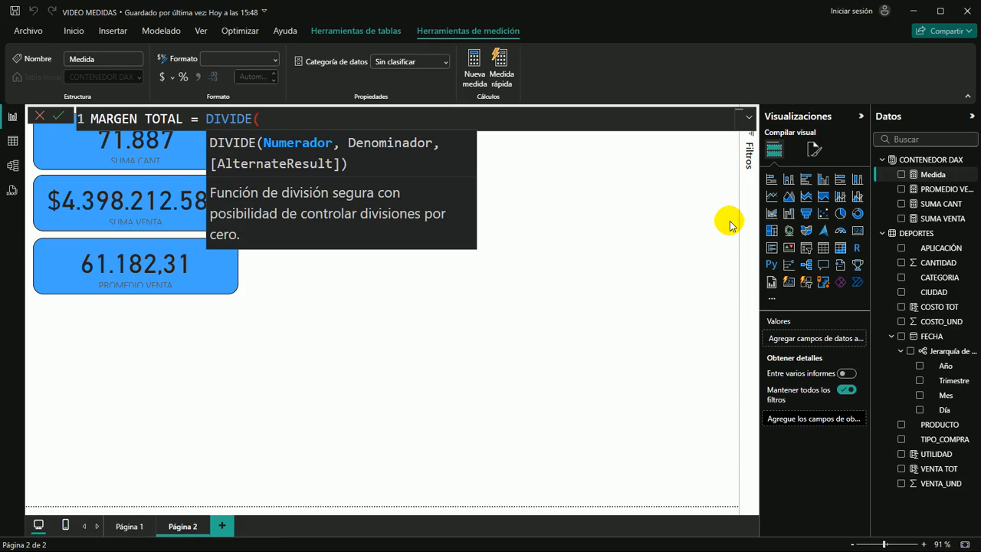
text(SUM)
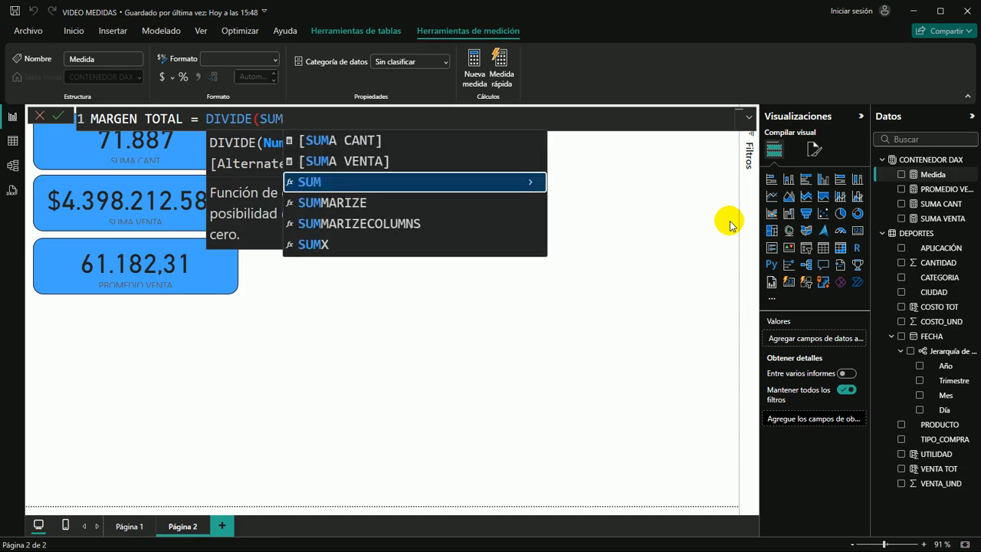
text(()
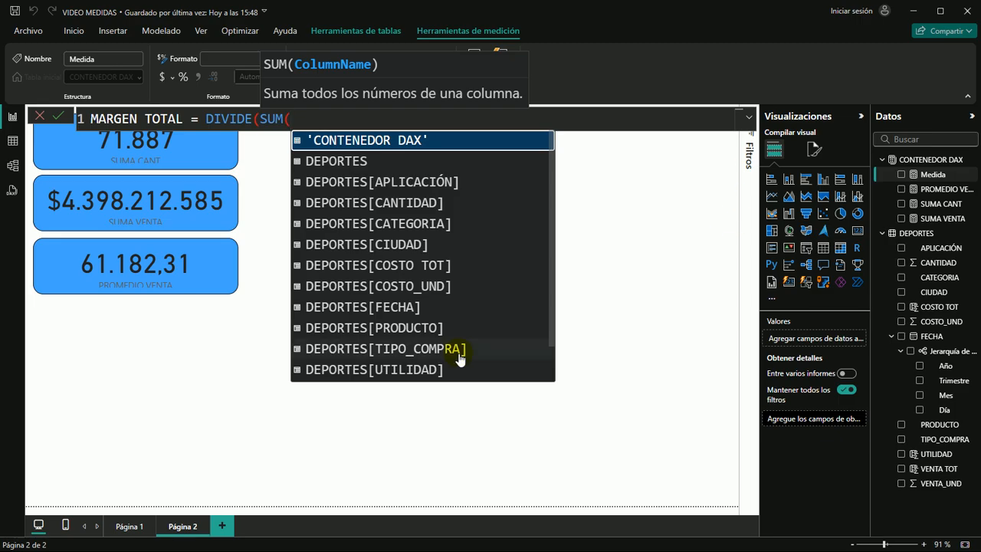
click(415, 371)
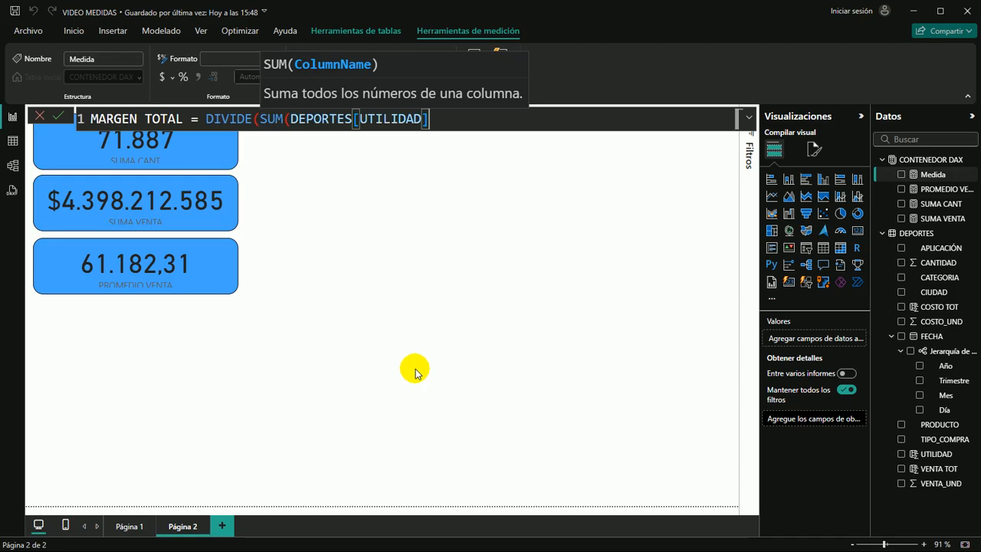
text())
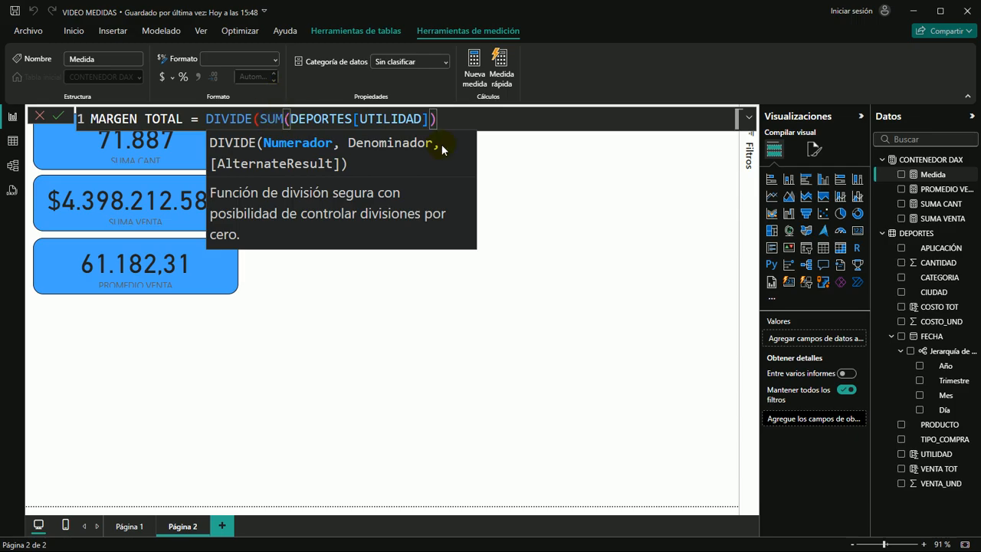
text(,)
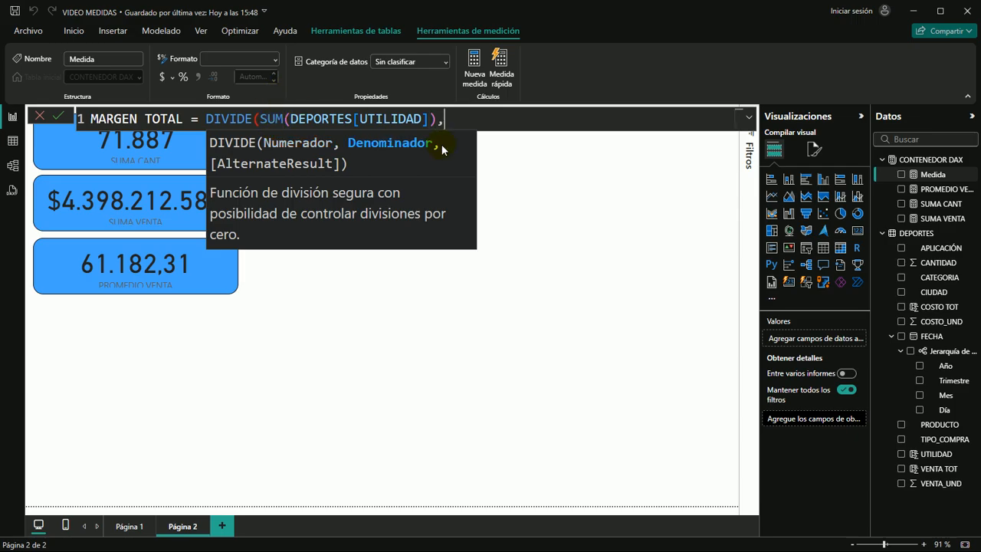
text(SUM)
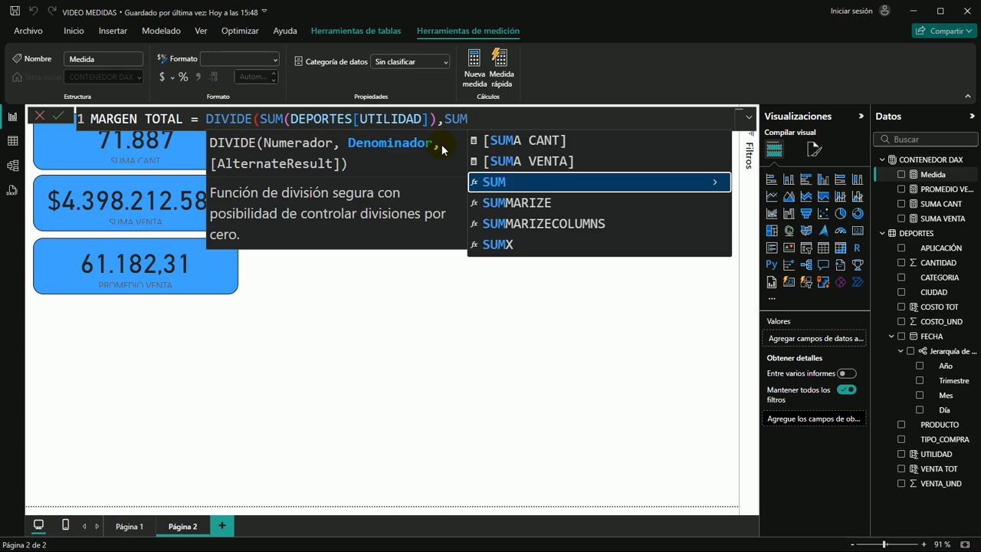
text(()
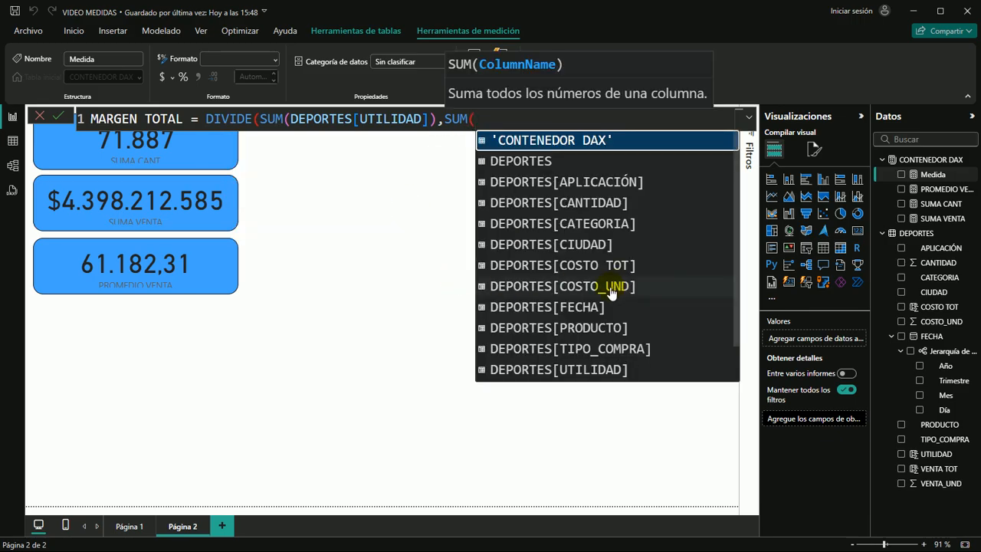
Use SUM(DEPORTES[VENTA TOT]) as the denominator of the DIVIDE formula, close it and commit the MARGEN TOTAL measure
scroll(580, 284, down, 1)
click(580, 357)
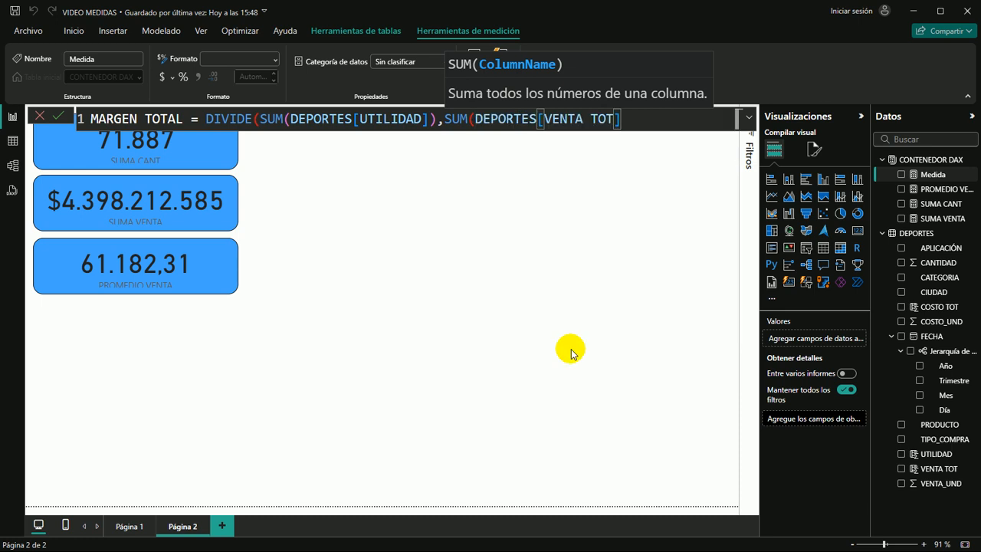
text()))
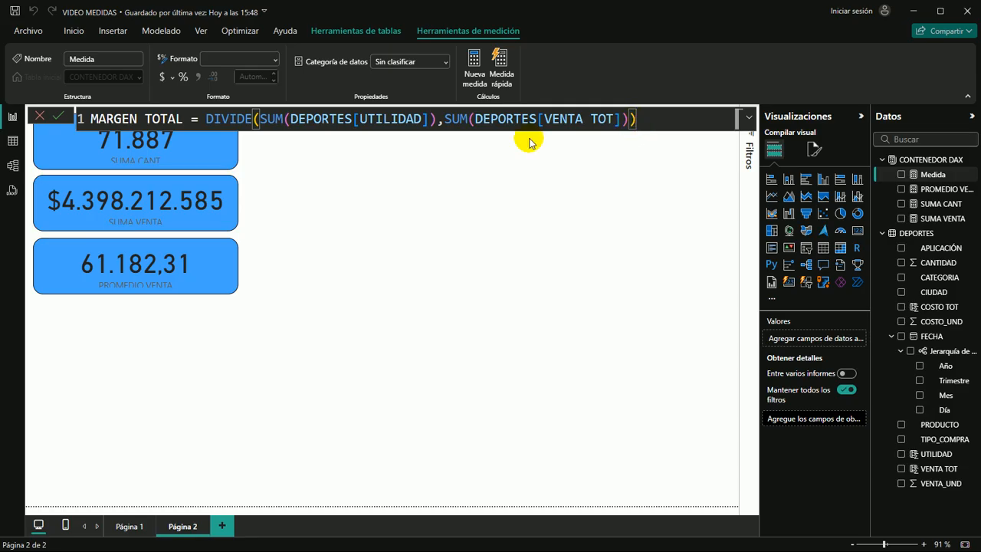
click(682, 150)
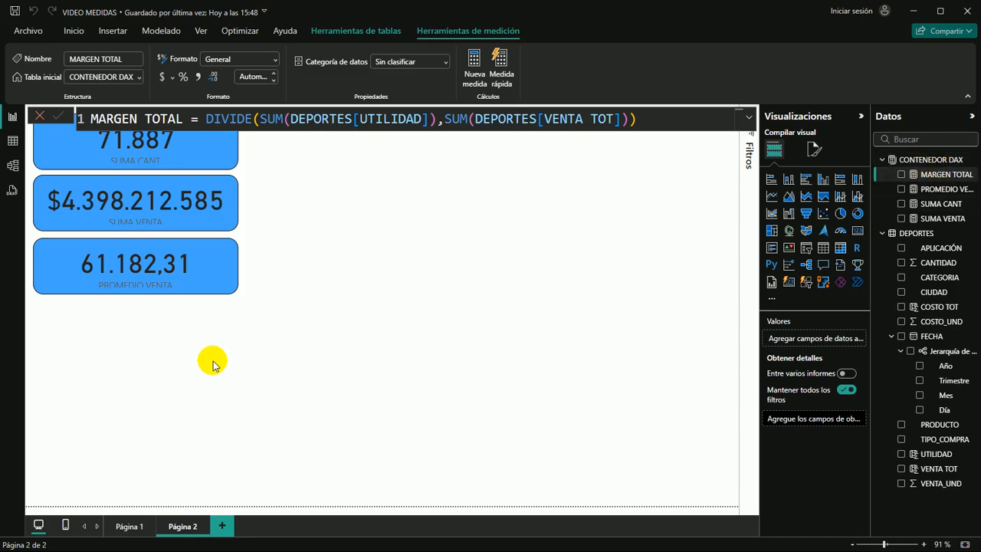
Paste a copy of the SUMA VENTA card below the PROMEDIO VENTA card and replace its field with the MARGEN TOTAL measure
click(299, 303)
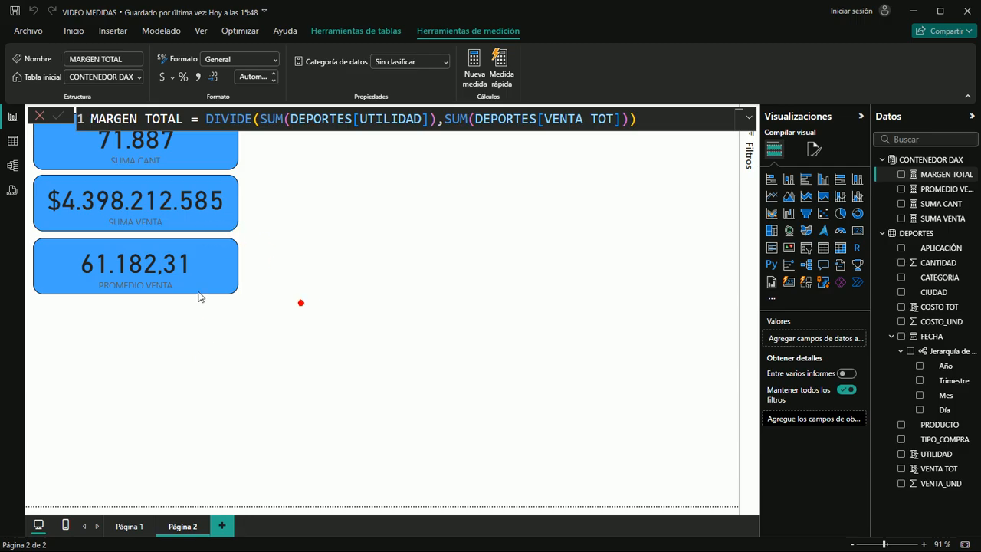
click(224, 281)
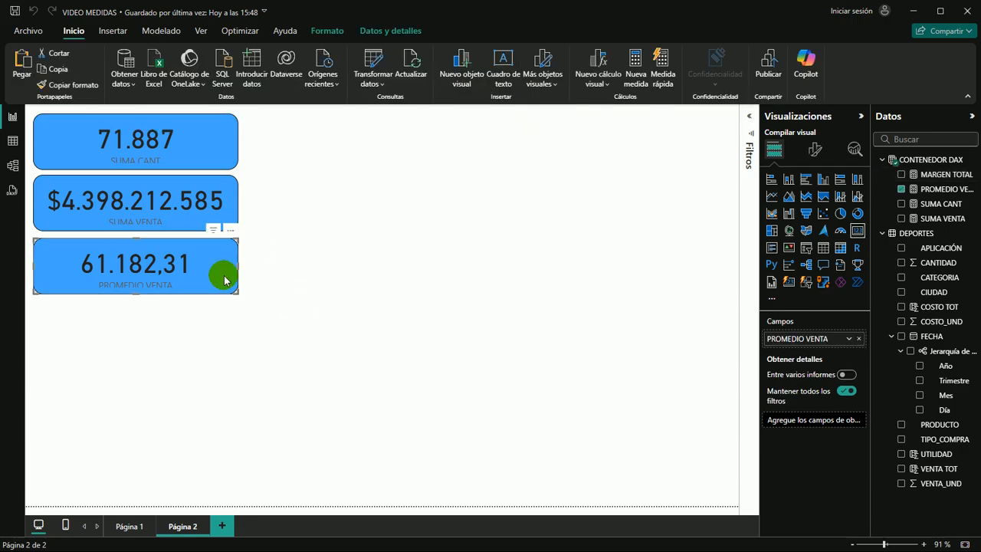
click(228, 337)
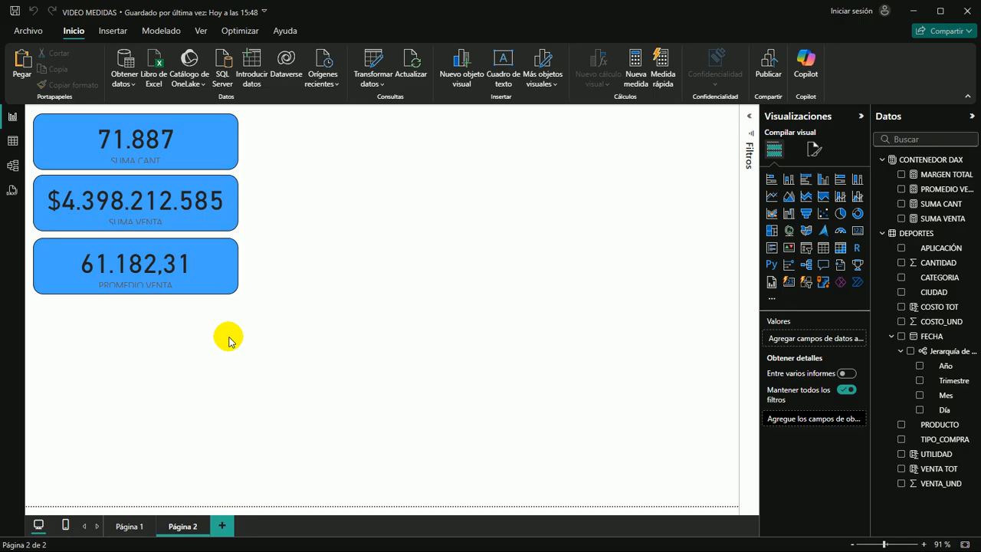
key(ctrl+v)
drag(134, 186, 126, 309)
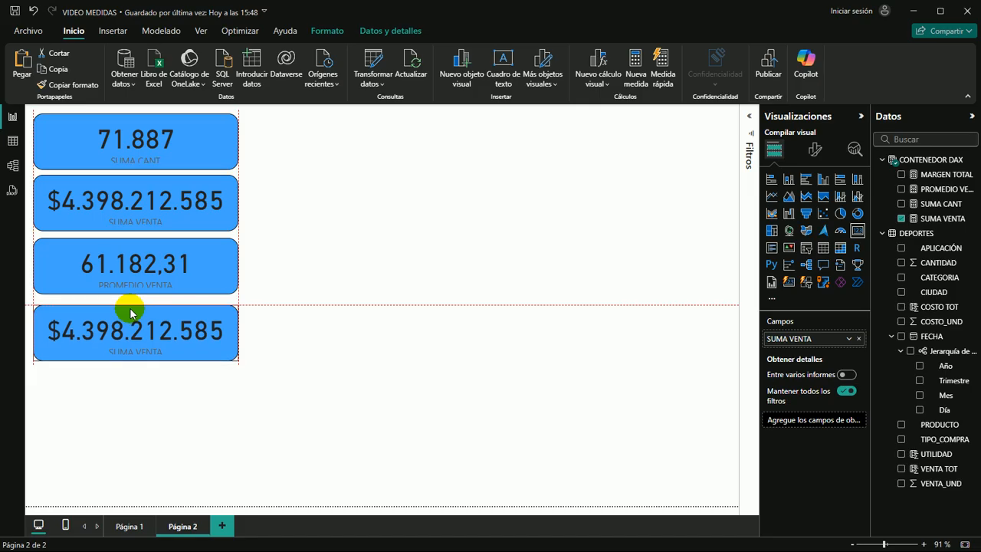
click(901, 218)
click(901, 174)
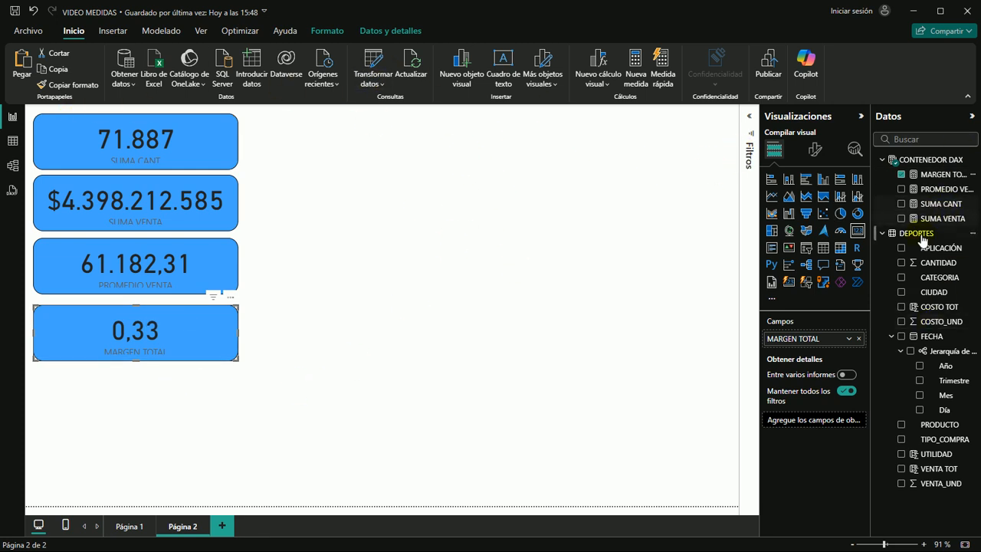
Format the MARGEN TOTAL measure as a percentage
click(949, 175)
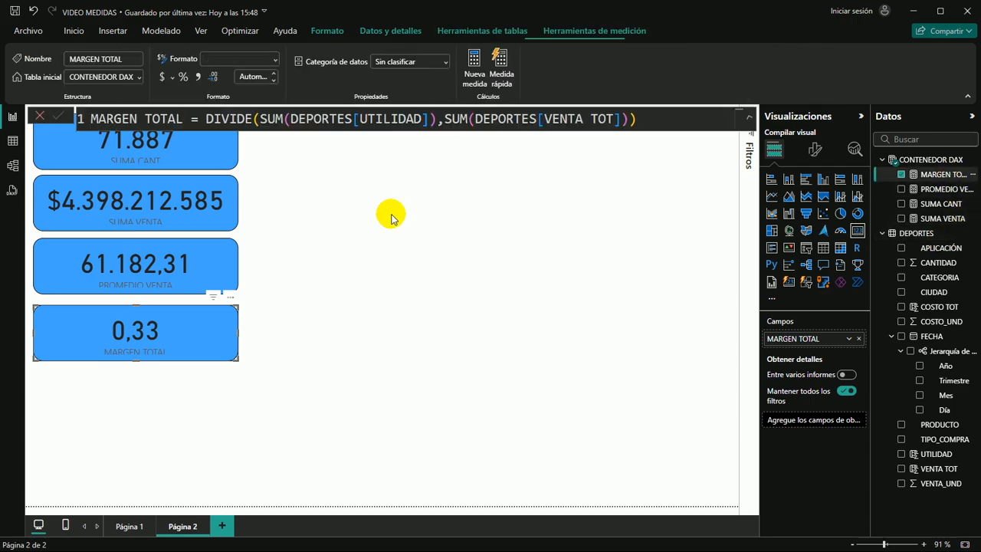
click(184, 78)
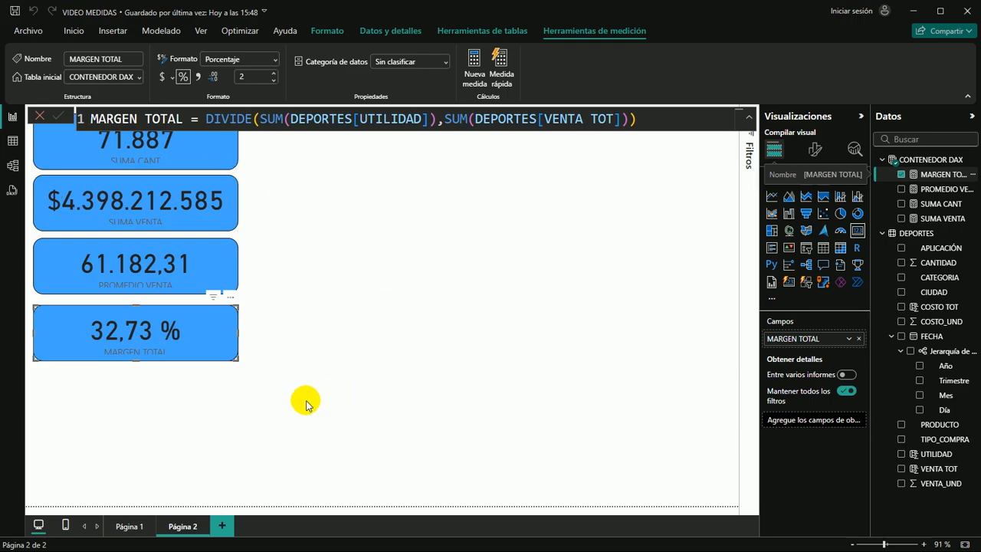
click(331, 389)
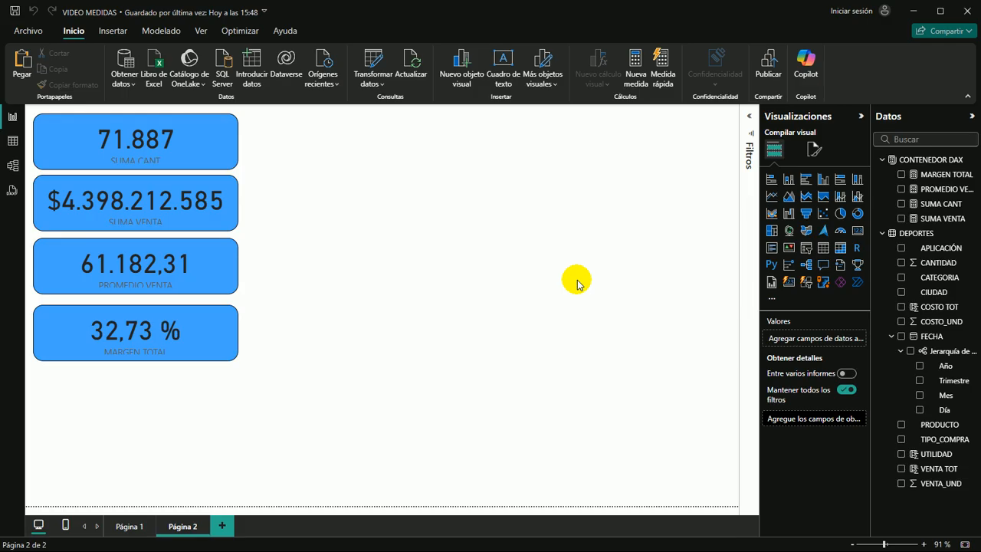
click(226, 325)
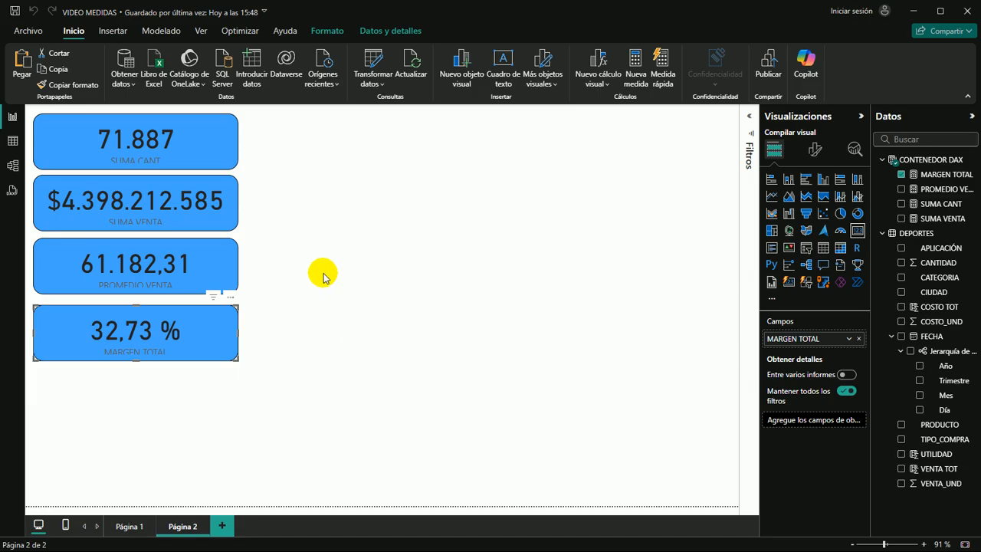
Duplicate the SUMA VENTA card, place the copy beside the SUMA CANT card and remove its SUMA VENTA field
click(340, 210)
click(233, 184)
key(ctrl+c)
key(ctrl+v)
drag(308, 186, 313, 120)
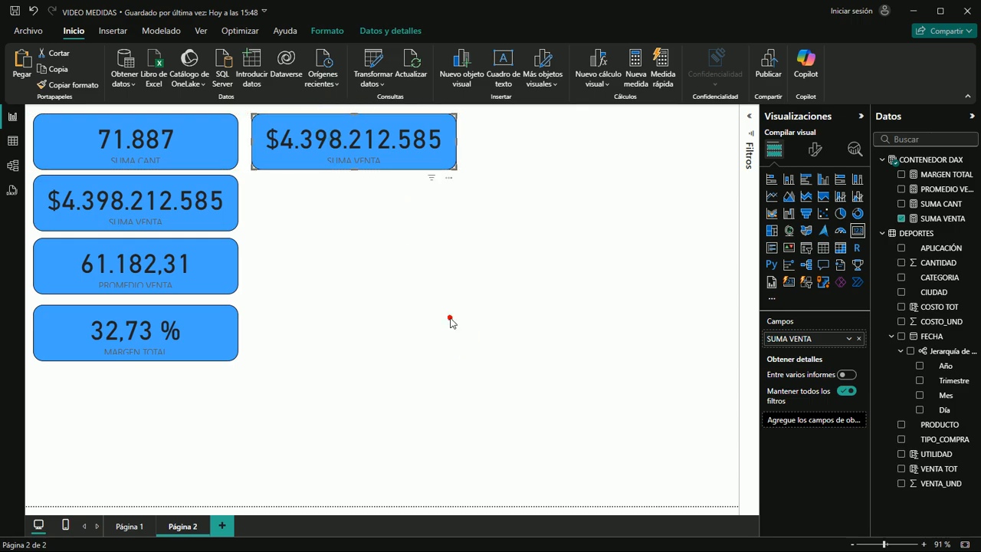
click(450, 322)
click(310, 126)
click(901, 218)
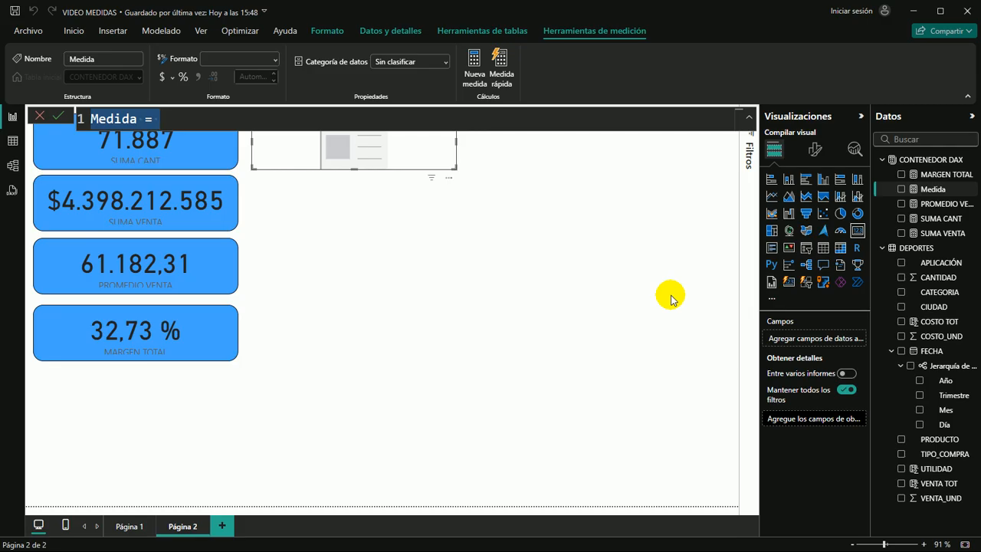
Name the new measure in the CONTENEDOR DAX table PROMEDIO CANT in capital letters
text(ORO)
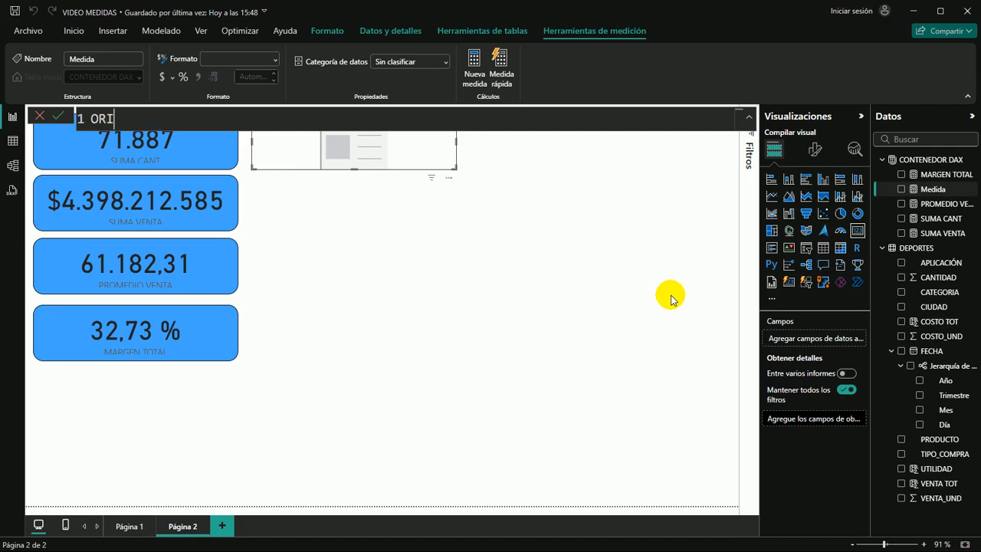
key(BackSpace)
key(BackSpace)
text(ROMEDIO CANT = )
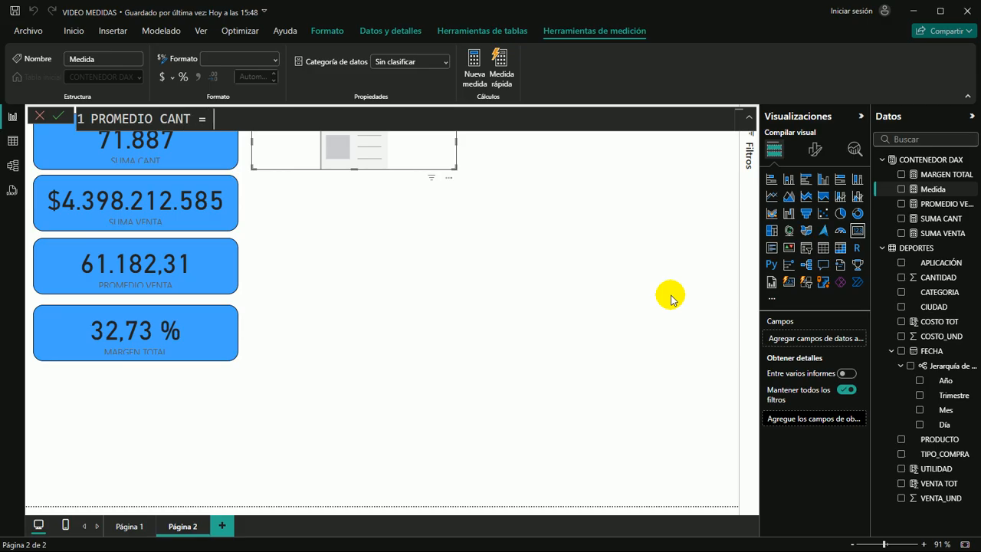
text(A)
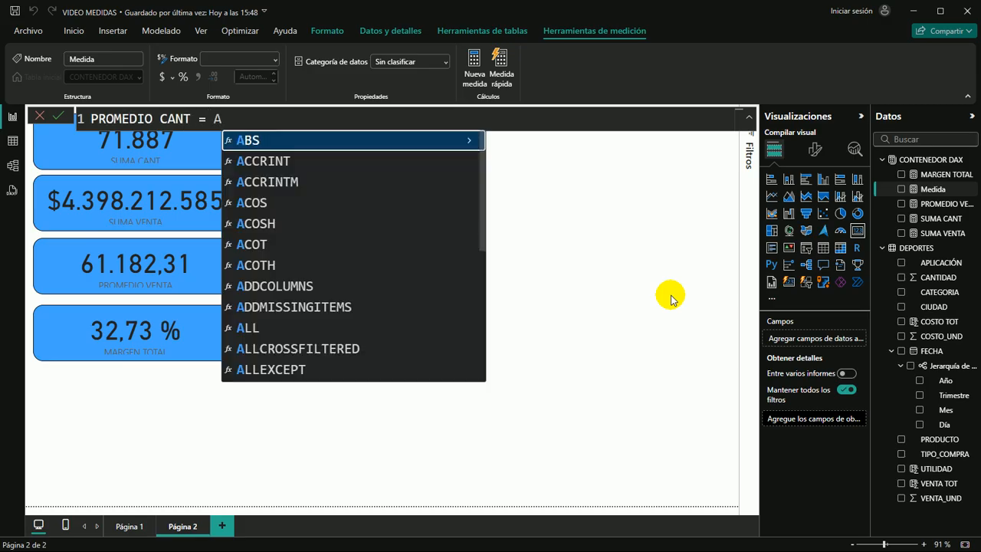
text(VE)
Define PROMEDIO CANT as AVERAGE(DEPORTES[CANTIDAD]), commit it and show the measure in the empty card beside SUMA CANT
key(Tab)
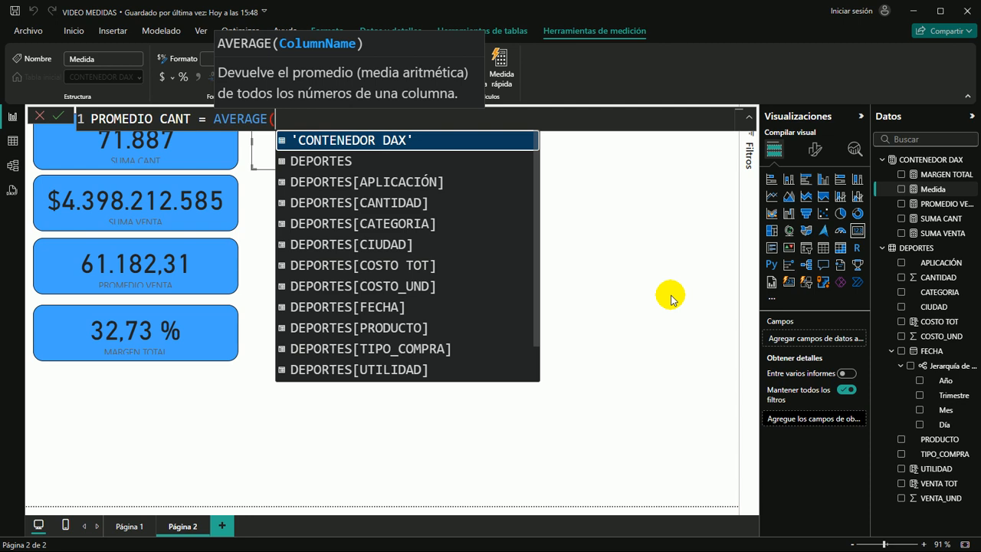
text(CAN)
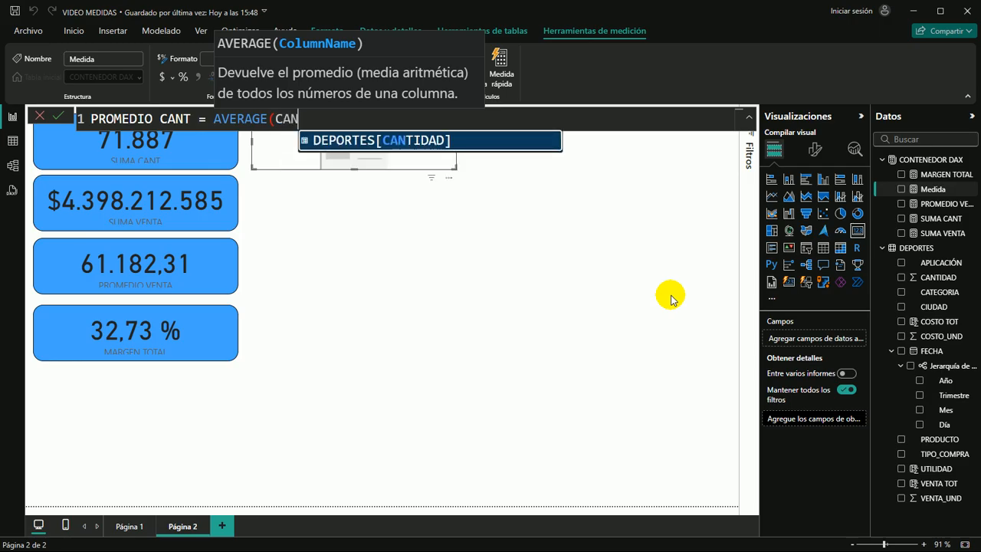
key(Tab)
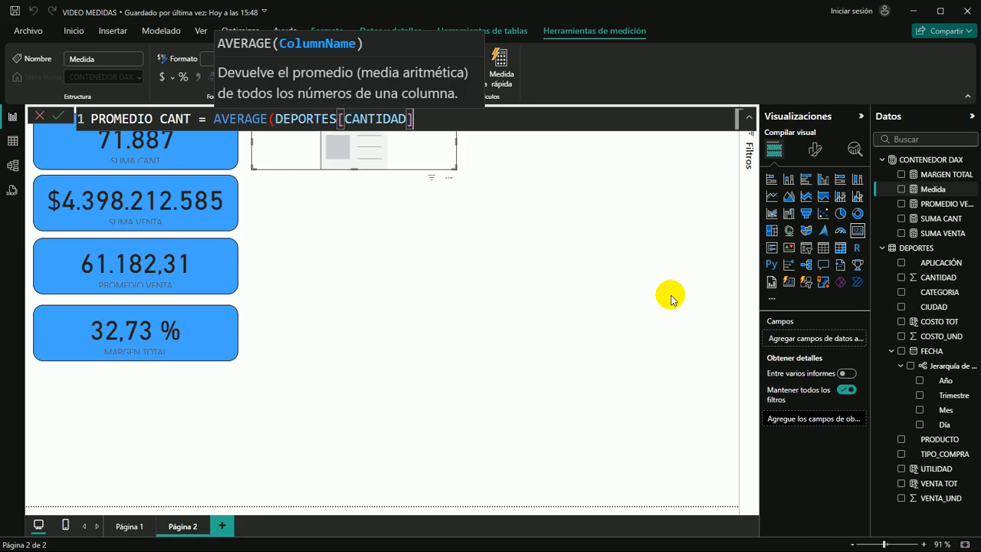
text())
key(Return)
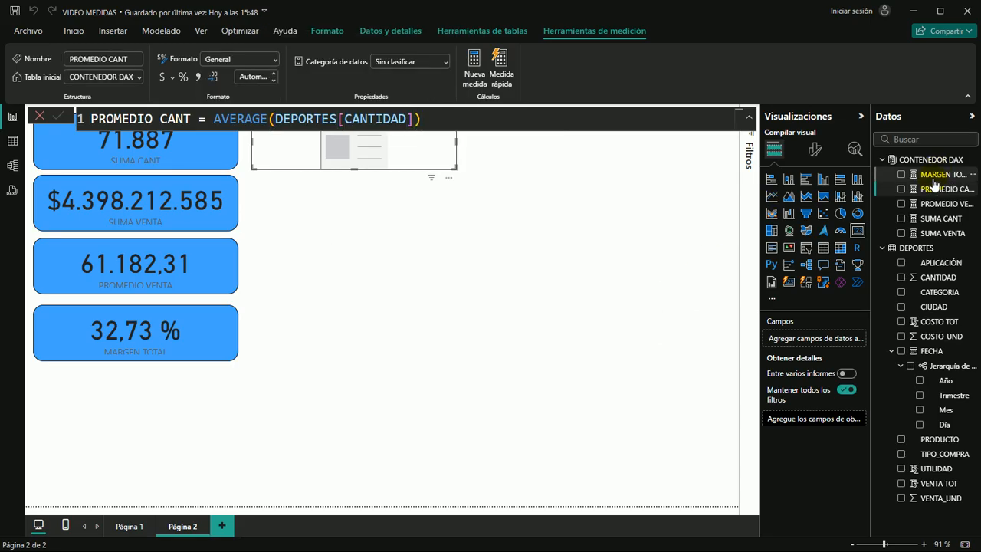
drag(942, 189, 409, 173)
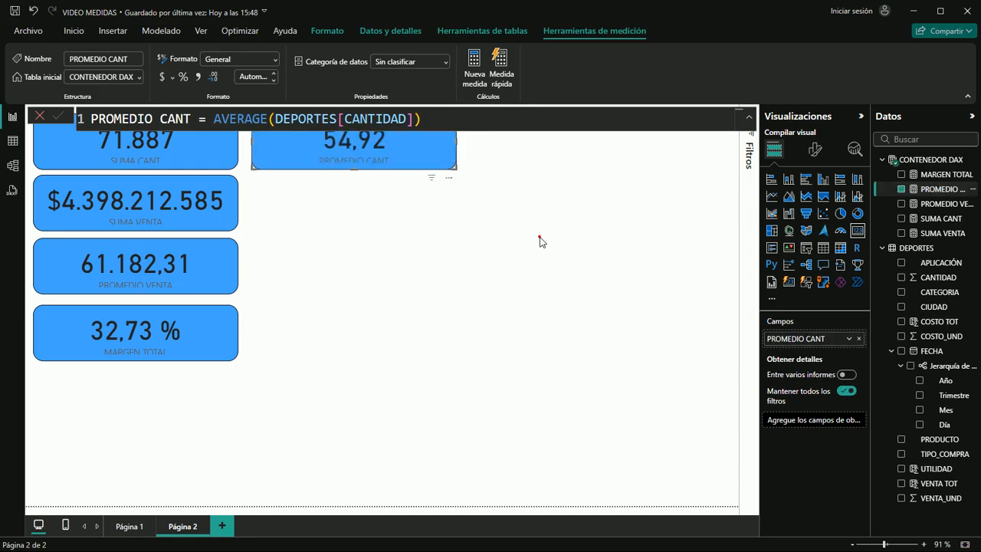
click(383, 252)
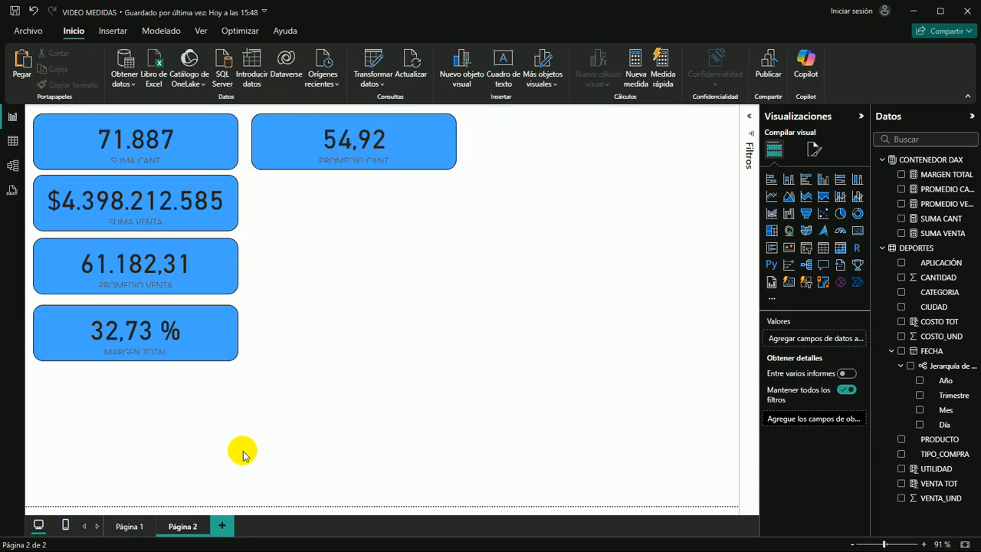
Examine the Mediana de CANTIDAD card on Página 1
click(130, 527)
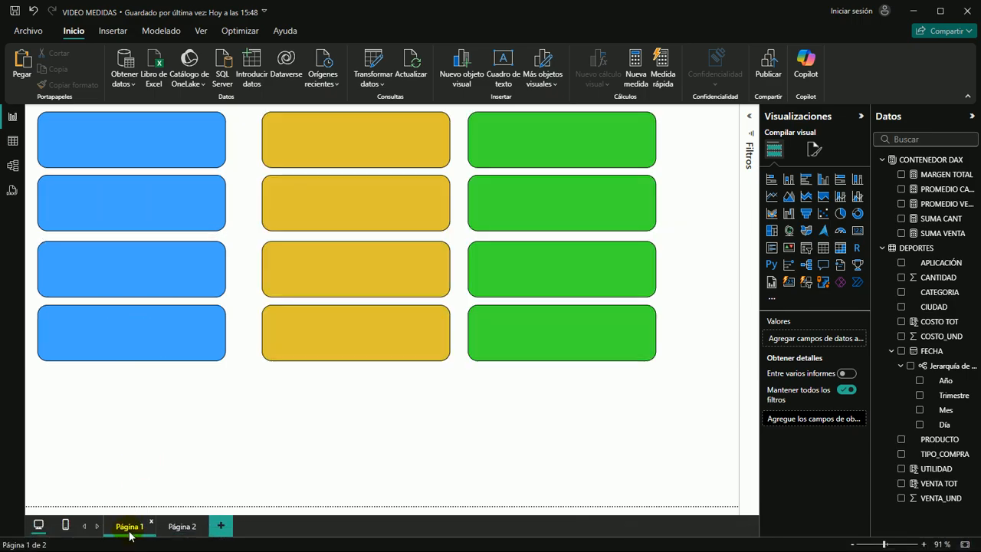
click(573, 265)
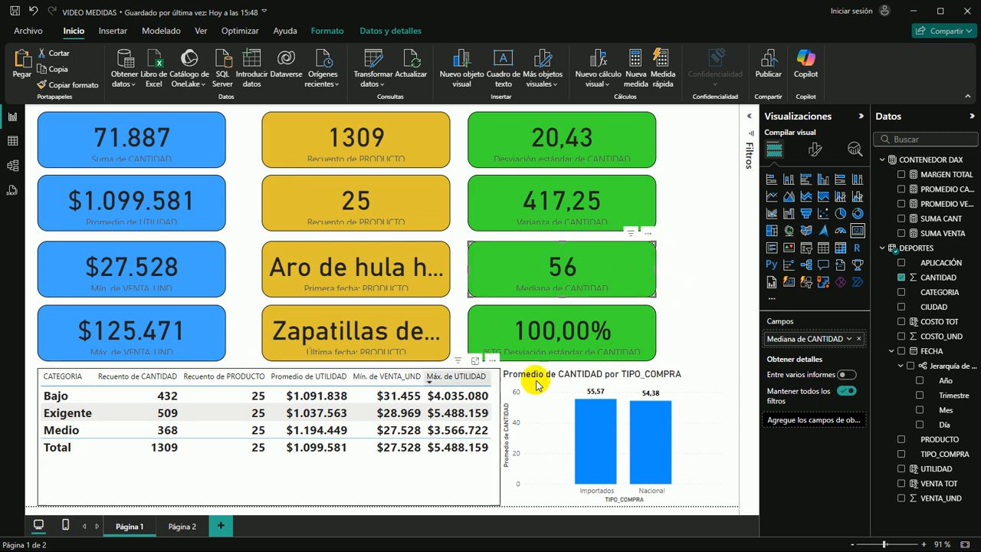
Return to Página 2 and review the DAX formulas of the MARGEN TOTAL and PROMEDIO CANT measures
click(182, 526)
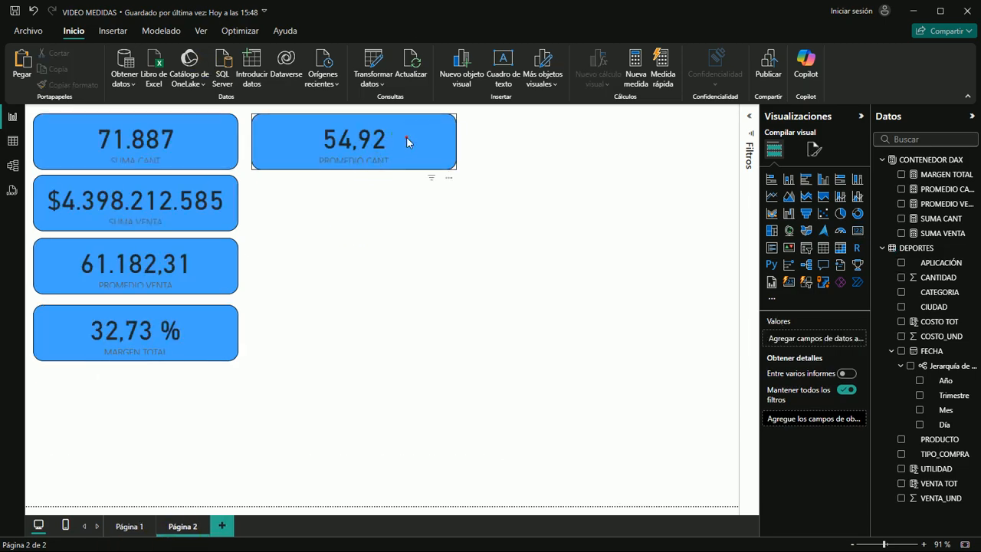
click(429, 144)
click(519, 182)
click(444, 156)
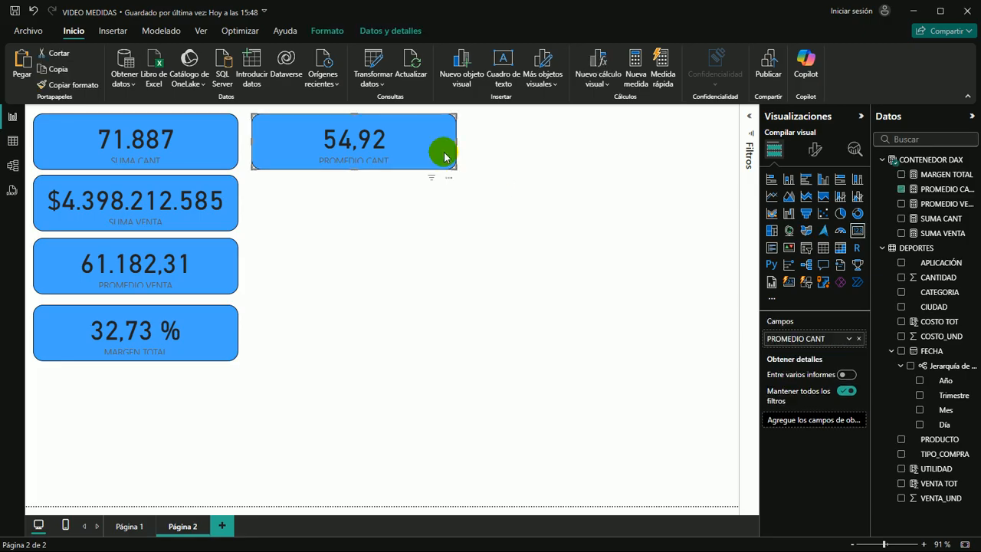
click(942, 176)
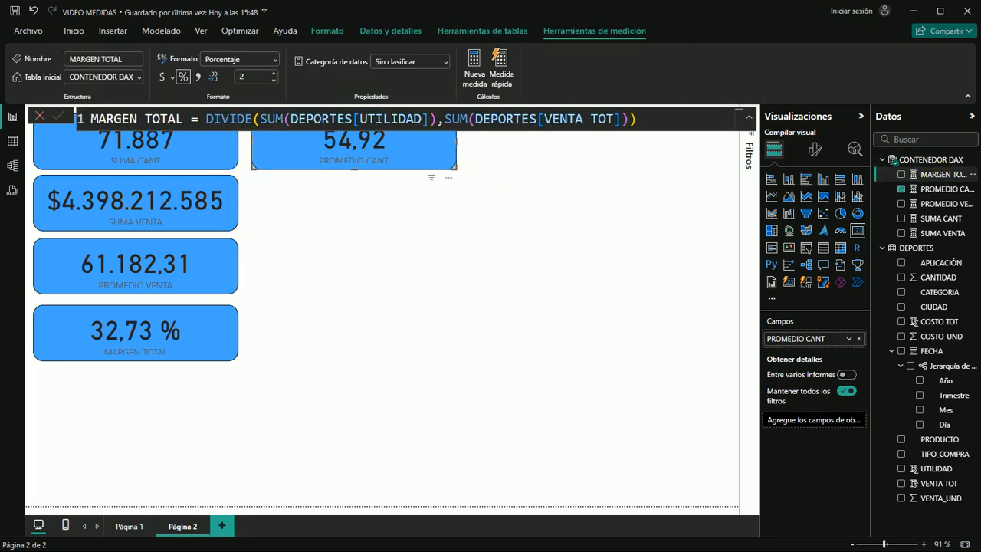
click(927, 190)
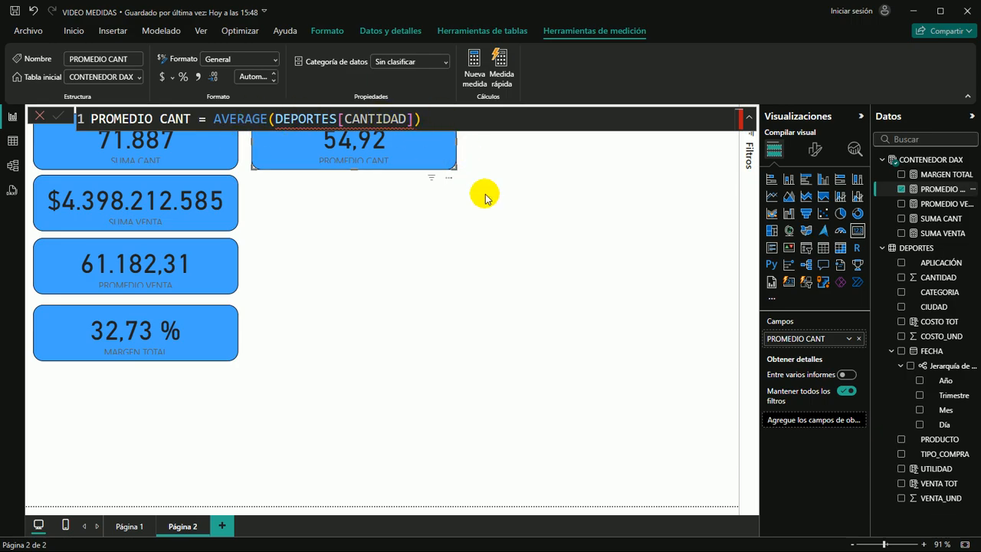
click(495, 268)
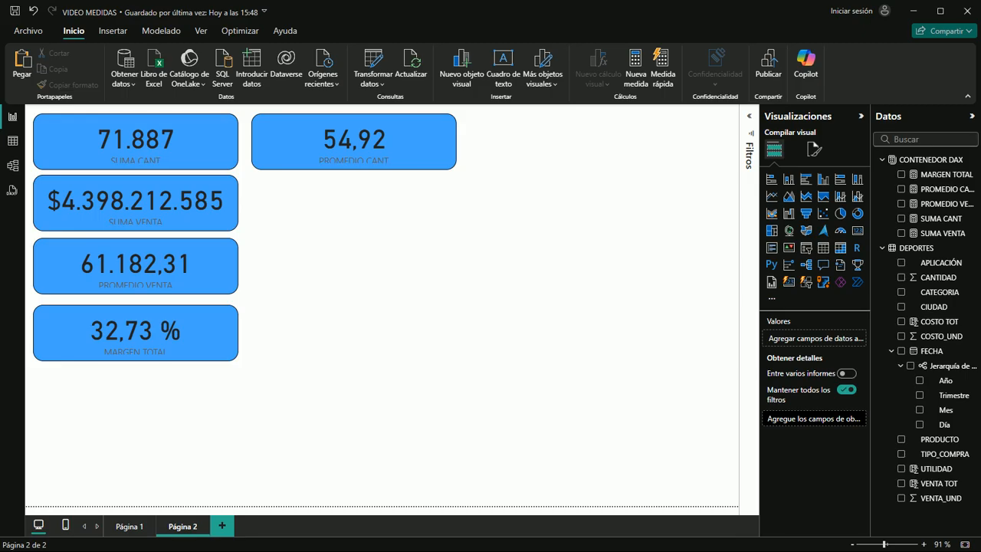
click(312, 269)
Change the background color of the PROMEDIO CANT card to orange through its general effects formatting
click(422, 159)
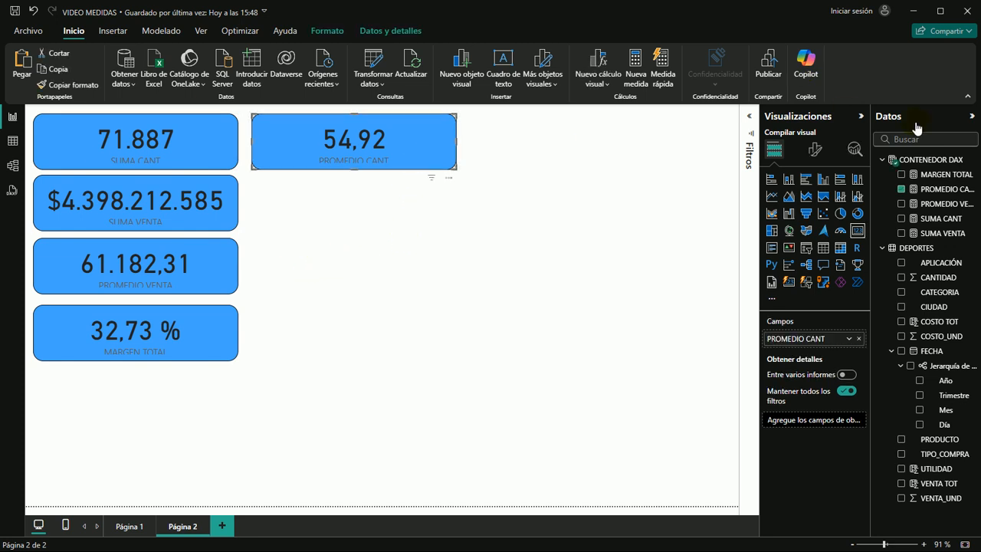
click(815, 151)
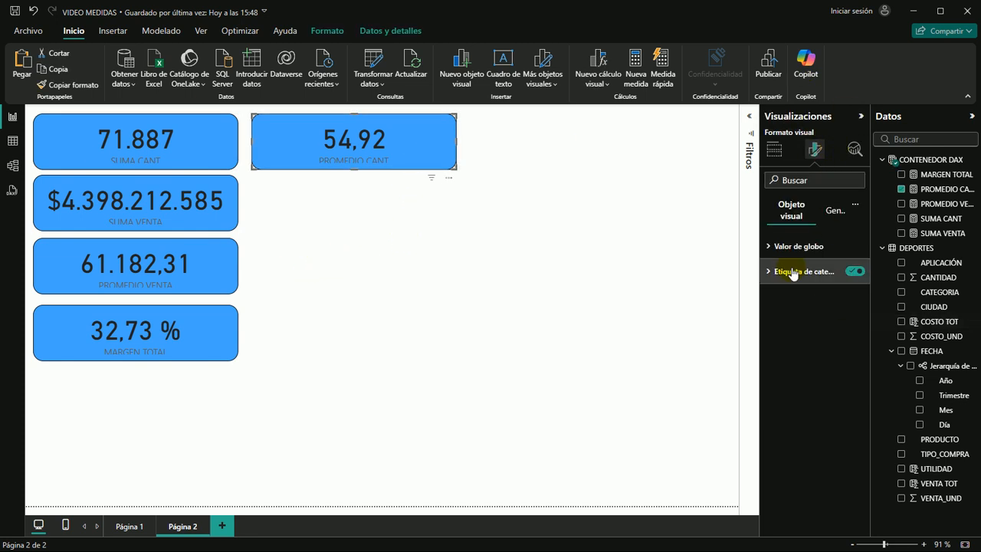
click(834, 212)
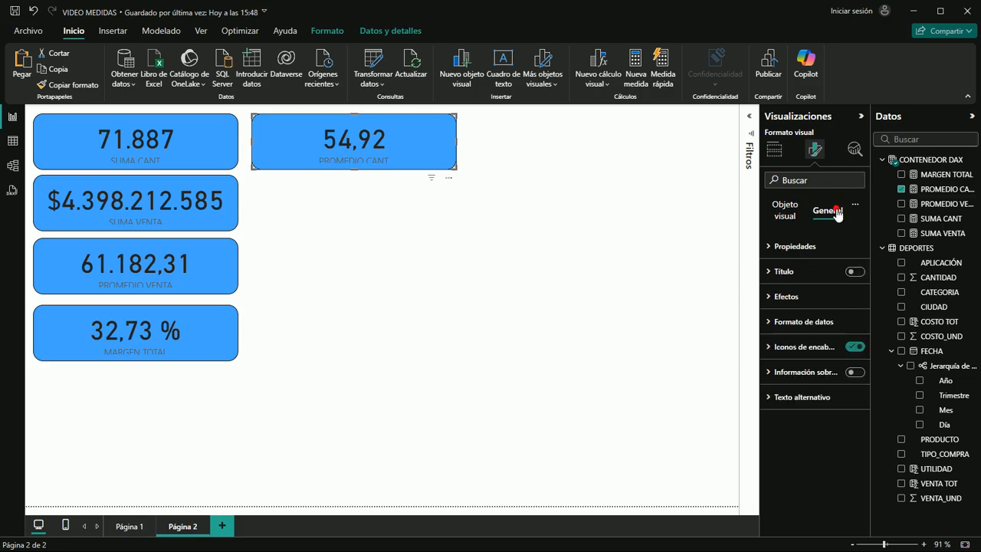
click(767, 298)
click(794, 357)
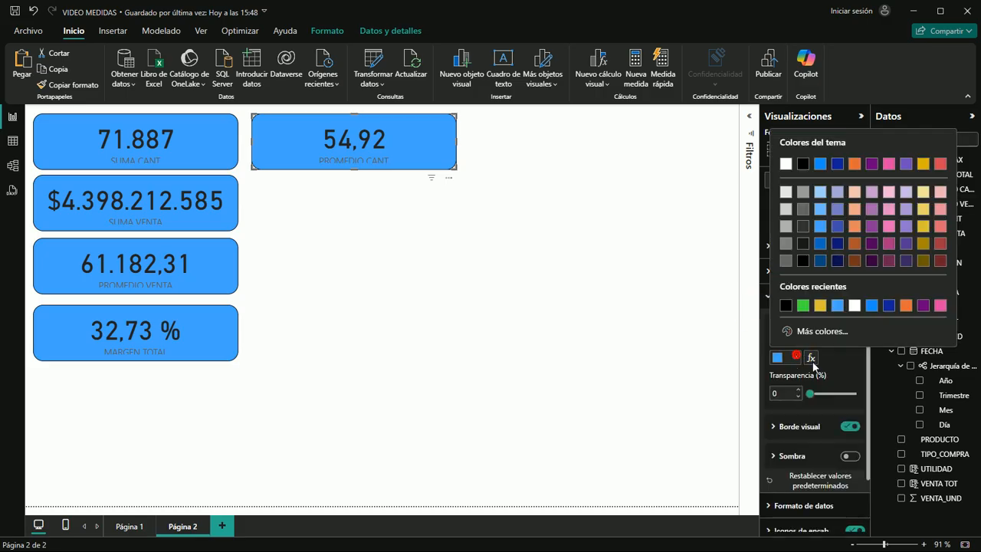
click(905, 305)
click(519, 301)
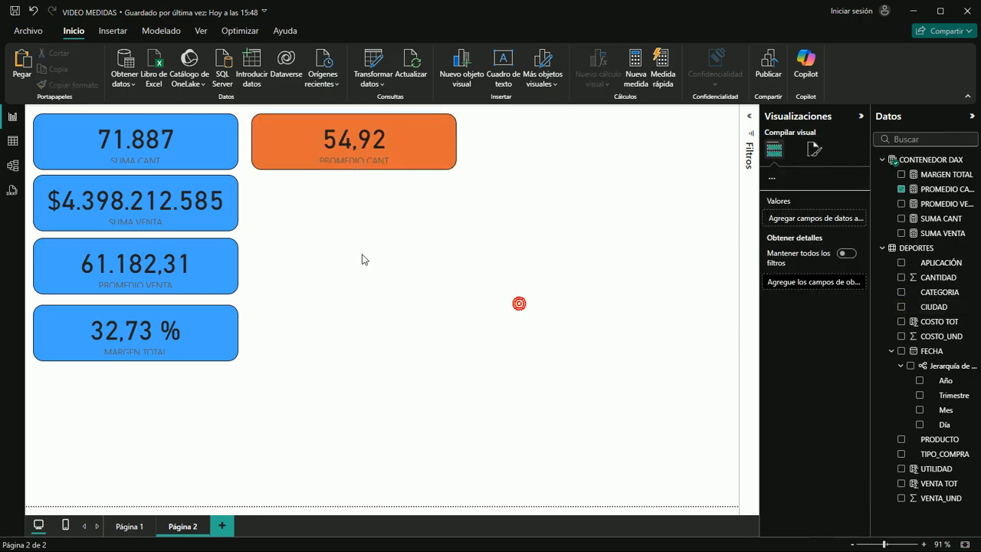
click(398, 271)
click(317, 212)
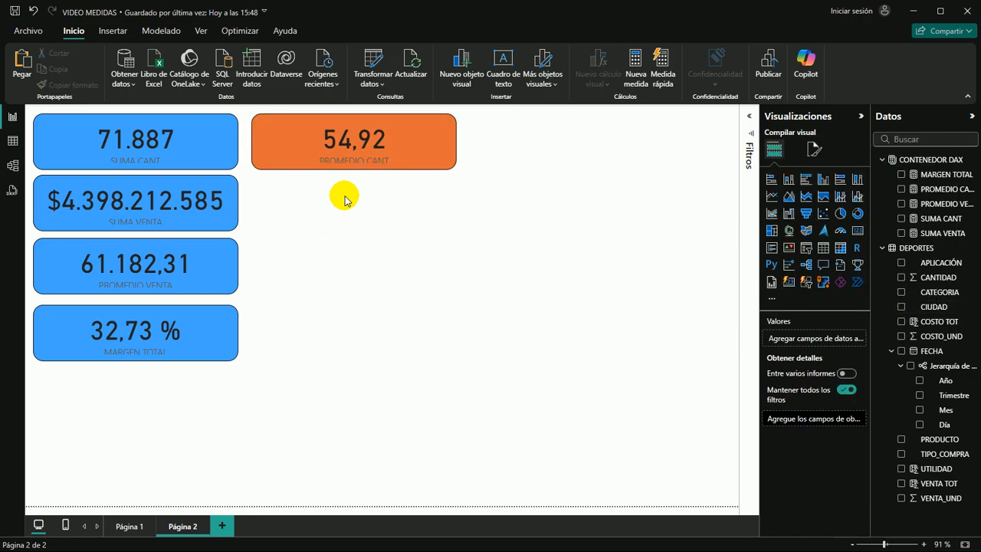
Duplicate the orange PROMEDIO CANT card, place the copy directly below it beside SUMA VENTA, and remove the copy's PROMEDIO CANT field
click(422, 153)
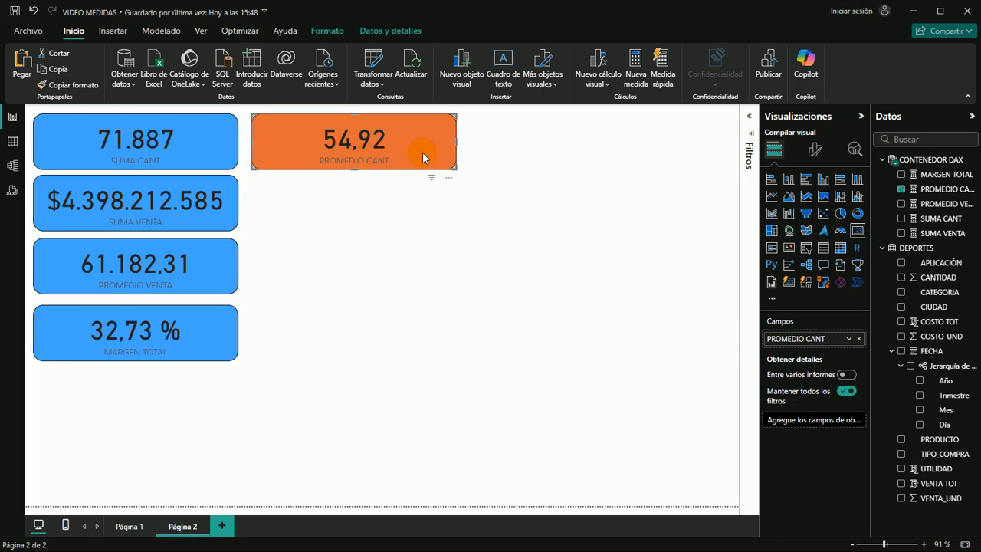
key(ctrl+c)
key(ctrl+v)
drag(433, 149, 430, 199)
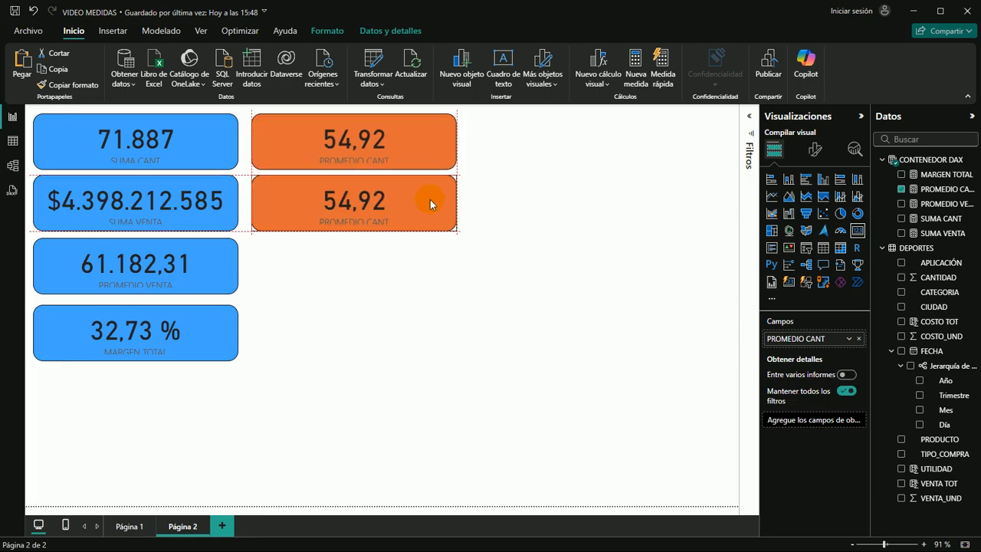
click(901, 188)
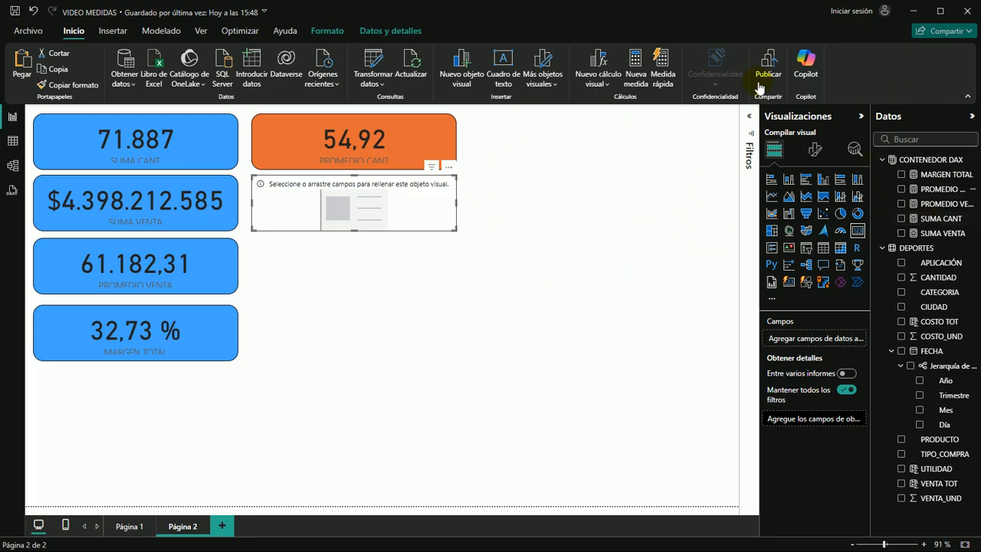
Add a new measure named VENTA MAX to the CONTENEDOR DAX table
click(946, 160)
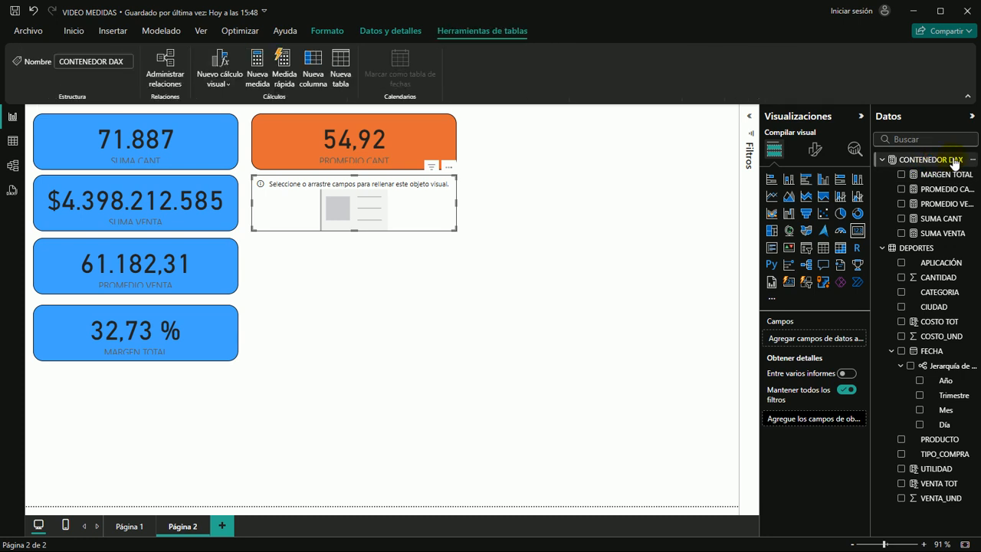
click(262, 60)
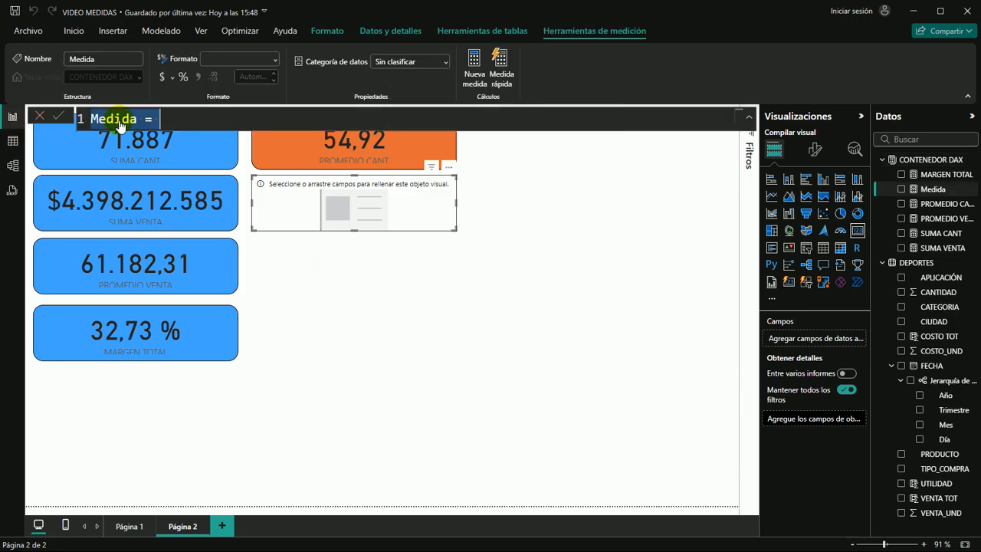
text(VE)
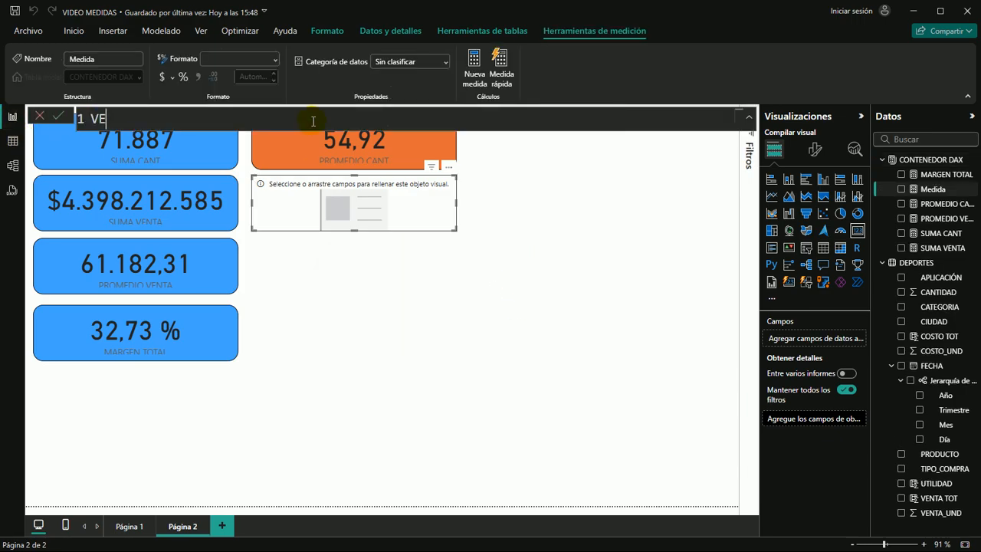
text(NTA MAX = )
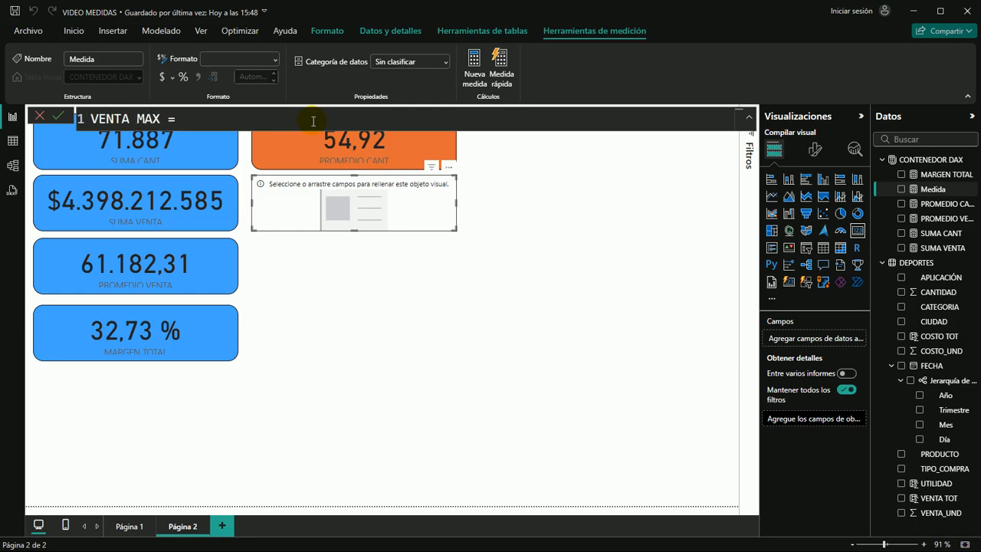
text(MAX)
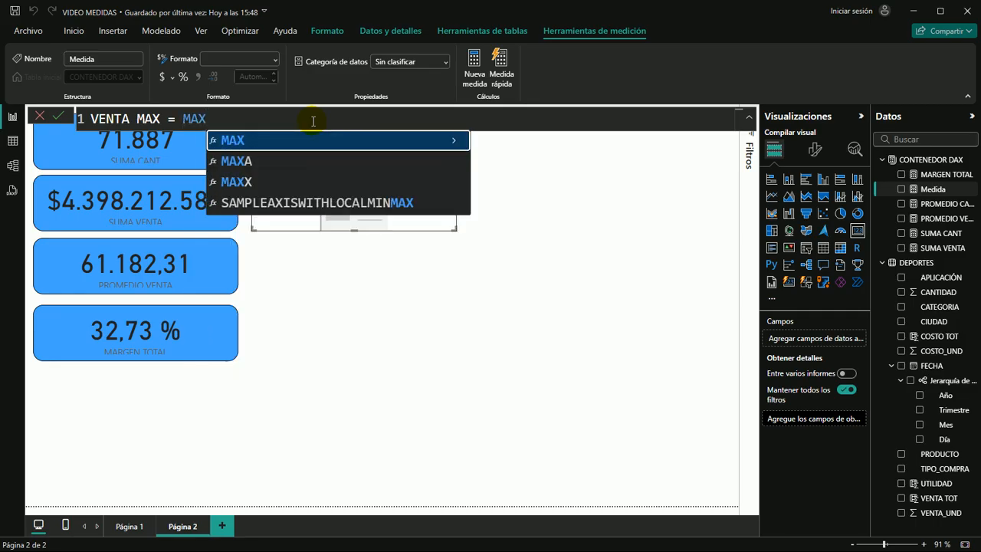
text(()
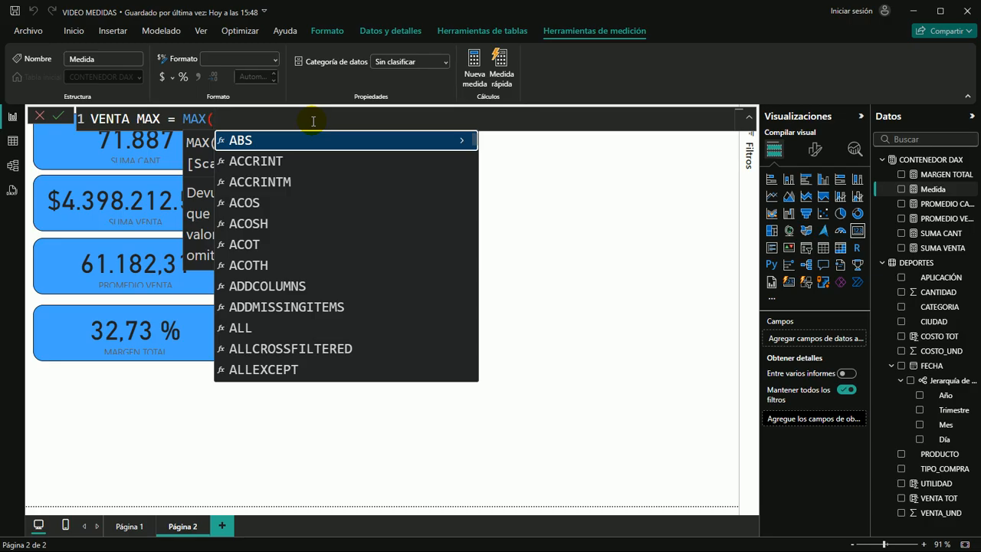
Define VENTA MAX as MAX(DEPORTES[VENTA_UND]), commit it and show the measure in the empty card below PROMEDIO CANT
text(VEN)
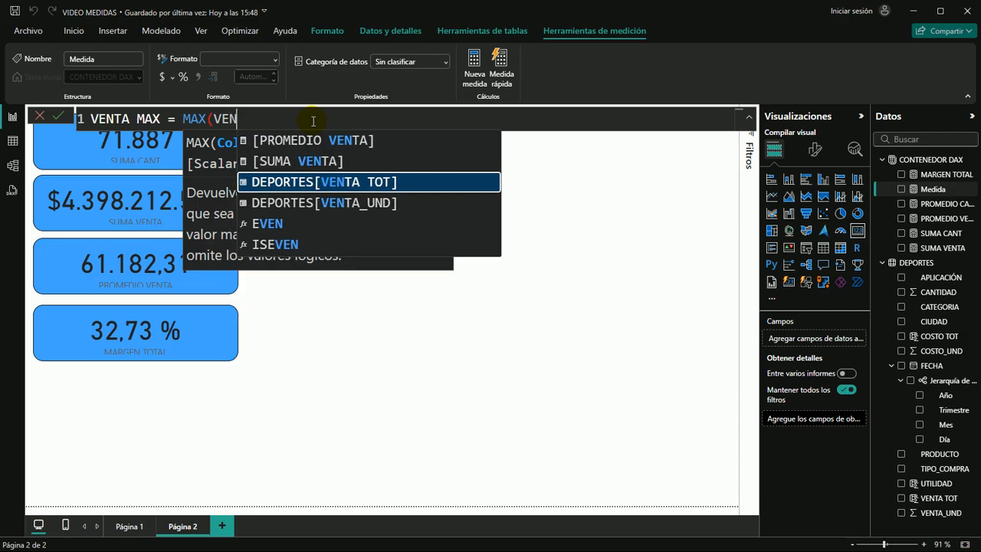
key(Down)
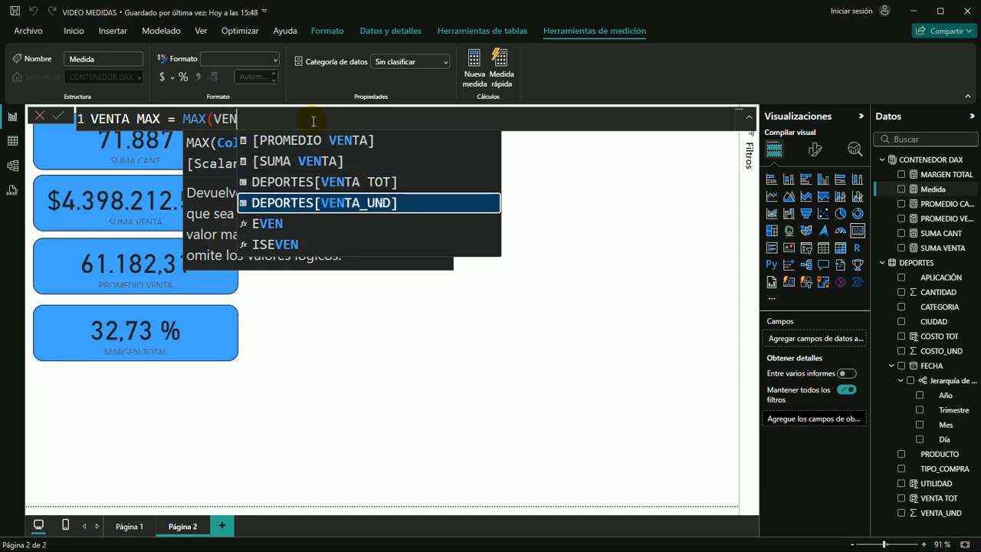
key(Tab)
text())
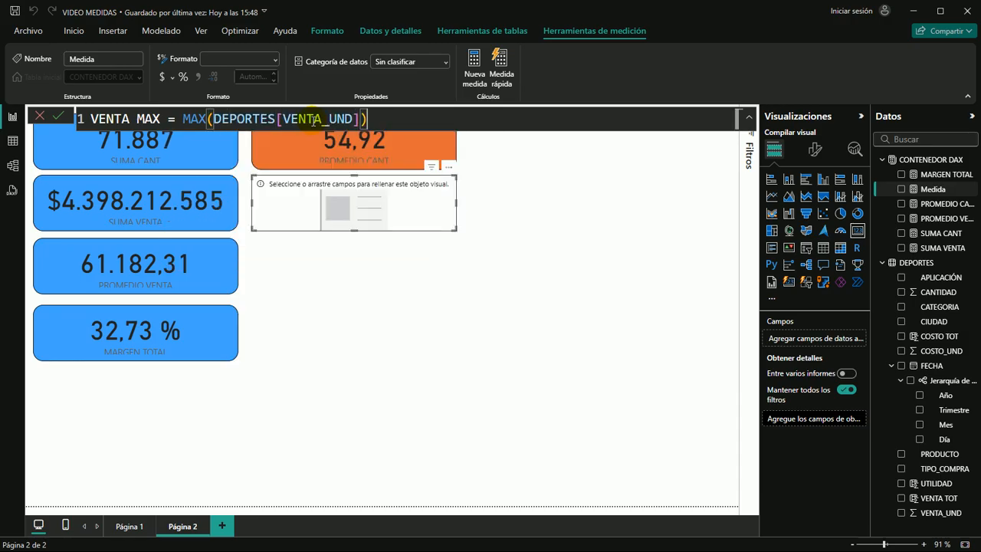
key(Return)
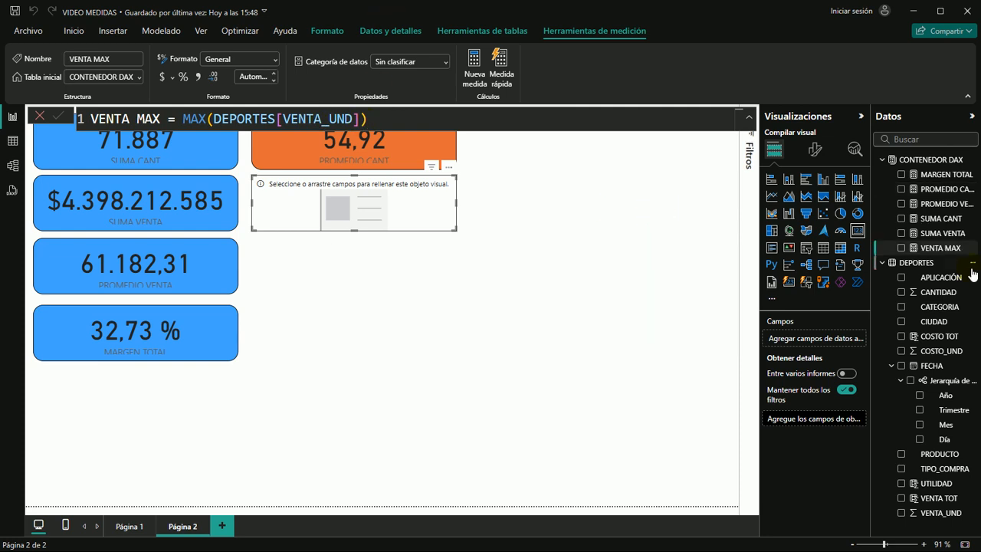
drag(942, 253, 387, 211)
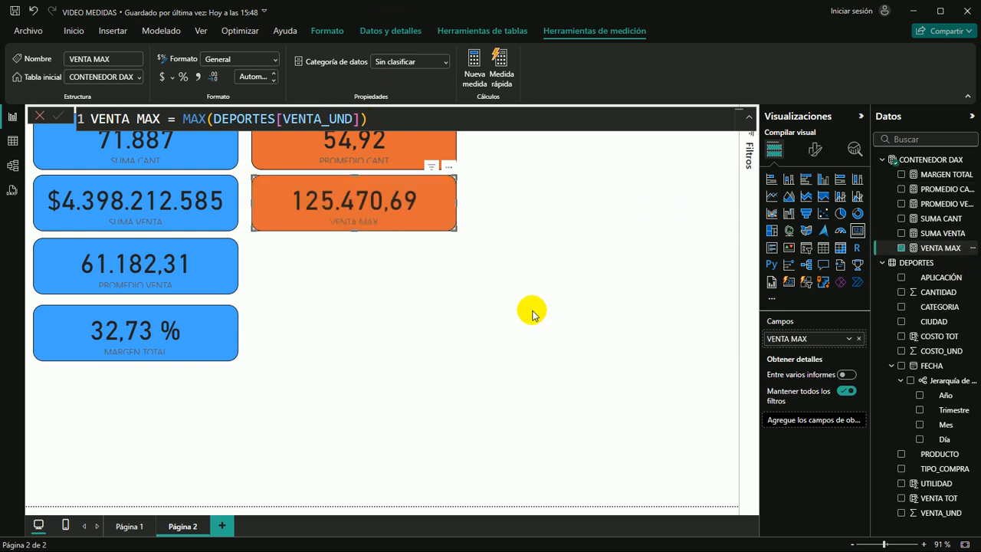
click(449, 309)
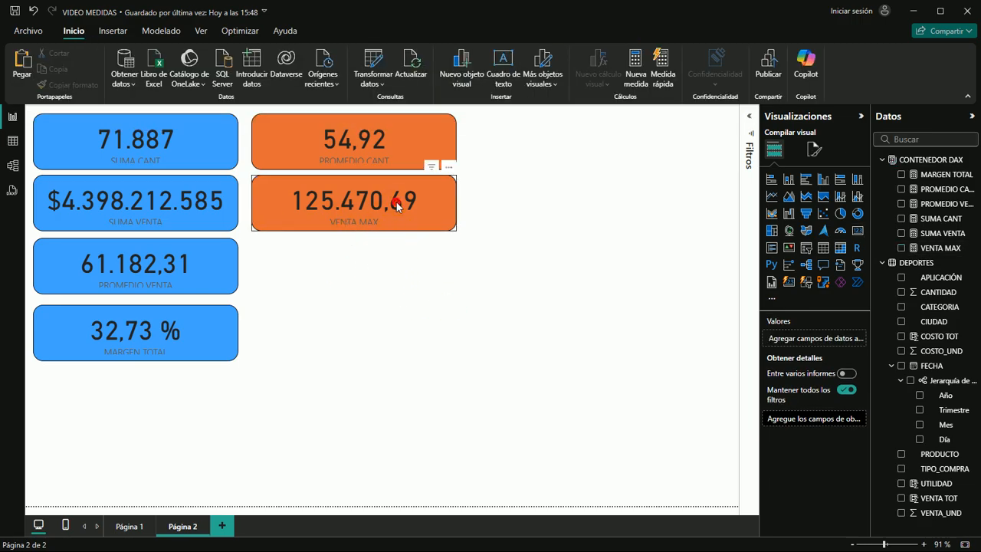
click(396, 205)
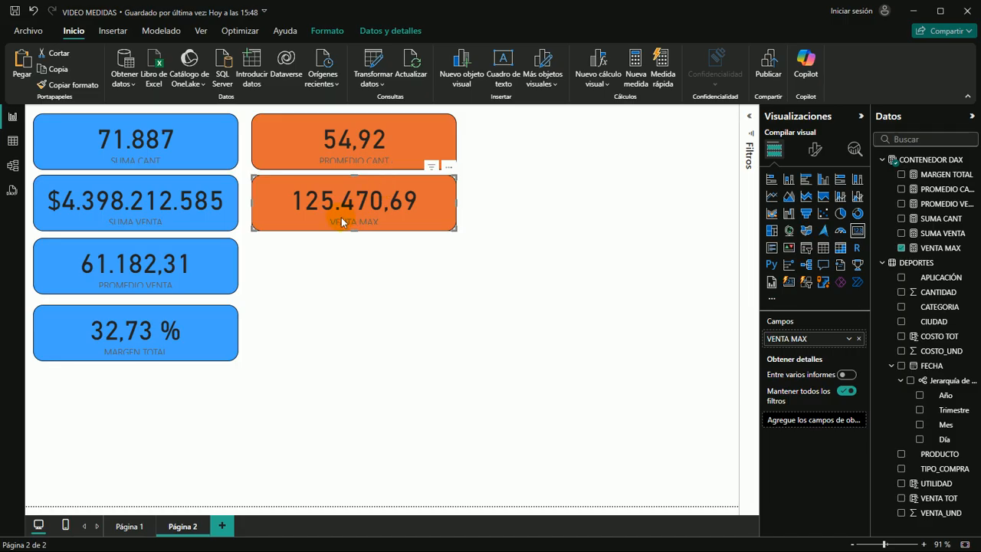
Paste another copy of the PROMEDIO CANT card, place it below the VENTA MAX card and remove its PROMEDIO CANT field
click(345, 272)
click(298, 262)
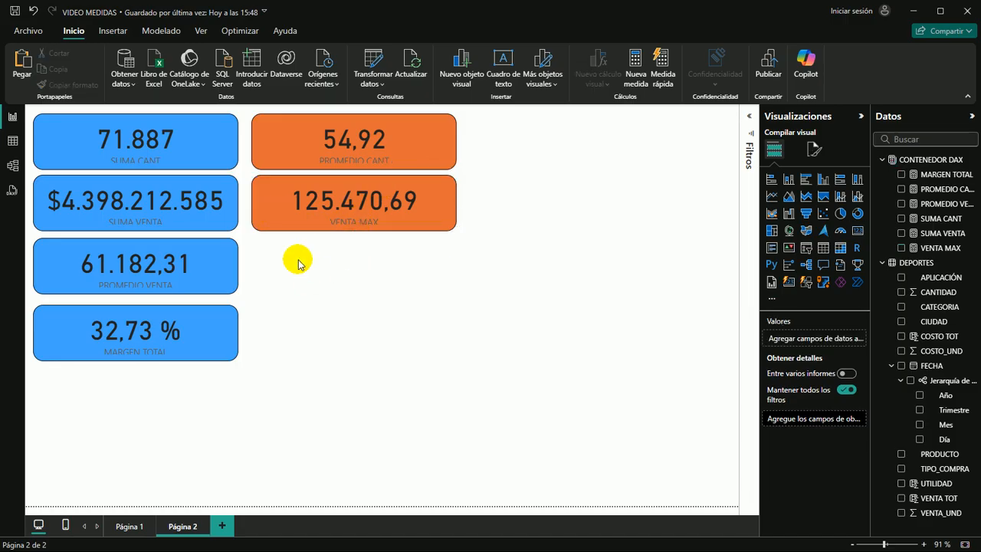
key(ctrl+v)
drag(430, 171, 417, 264)
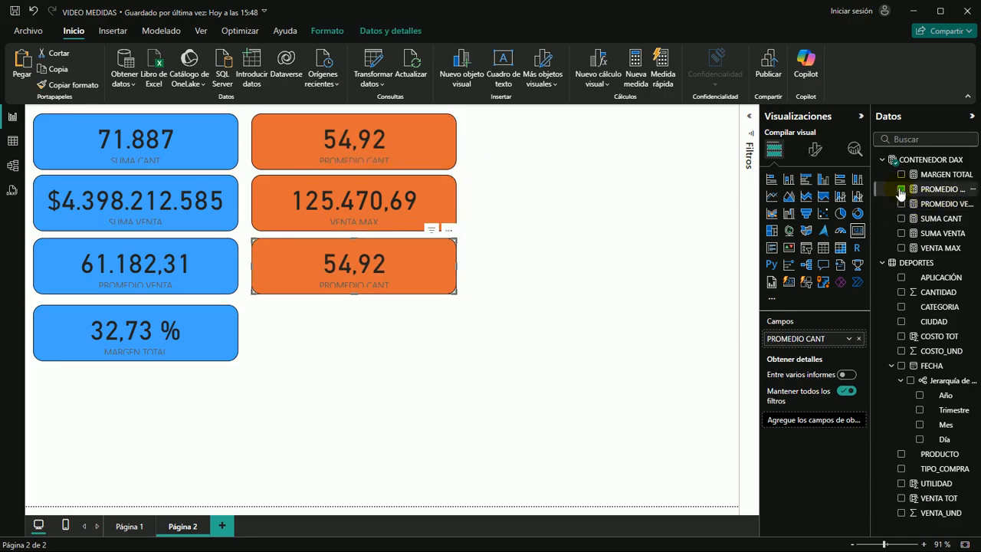
click(902, 189)
Add a new measure named VENTA MIN to the CONTENEDOR DAX table
click(933, 161)
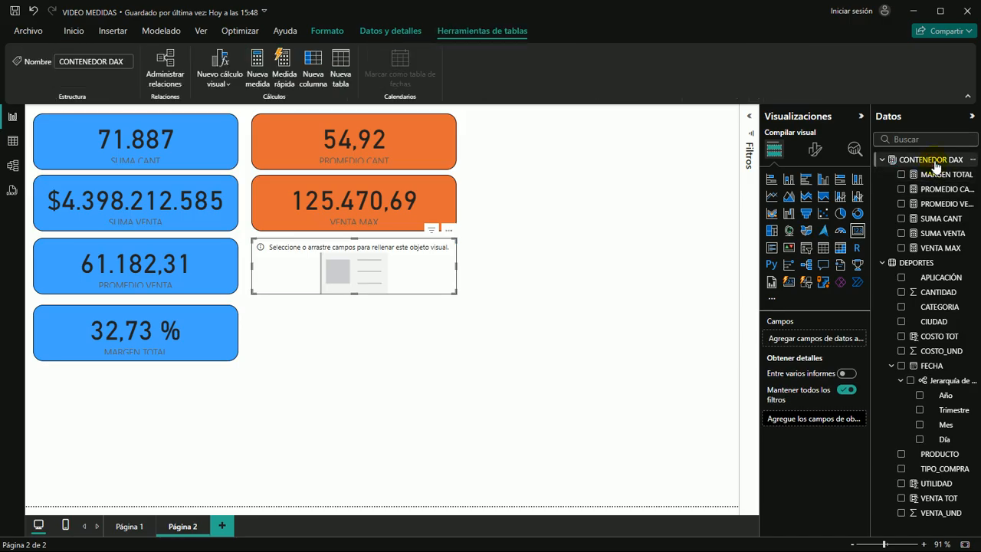
click(254, 85)
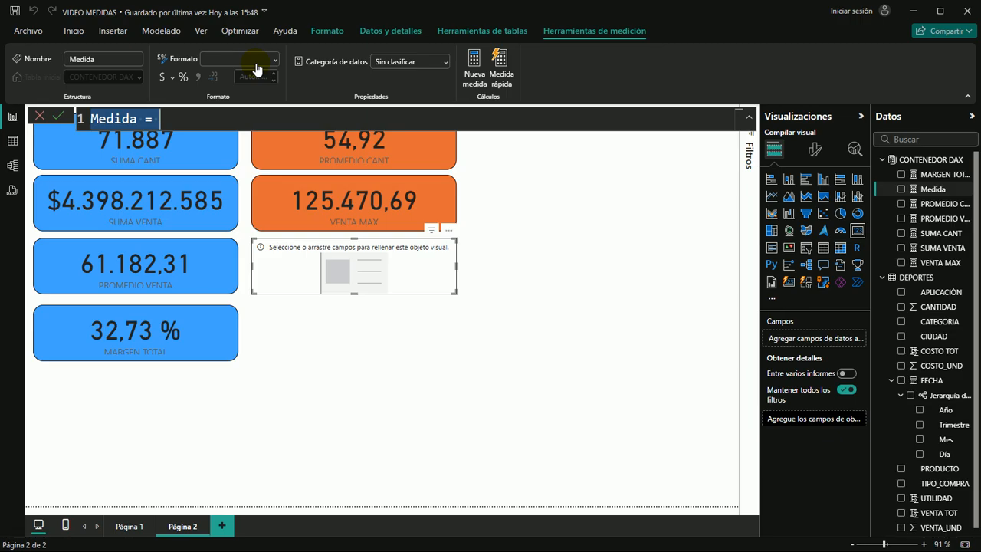
text(VENTA MIN)
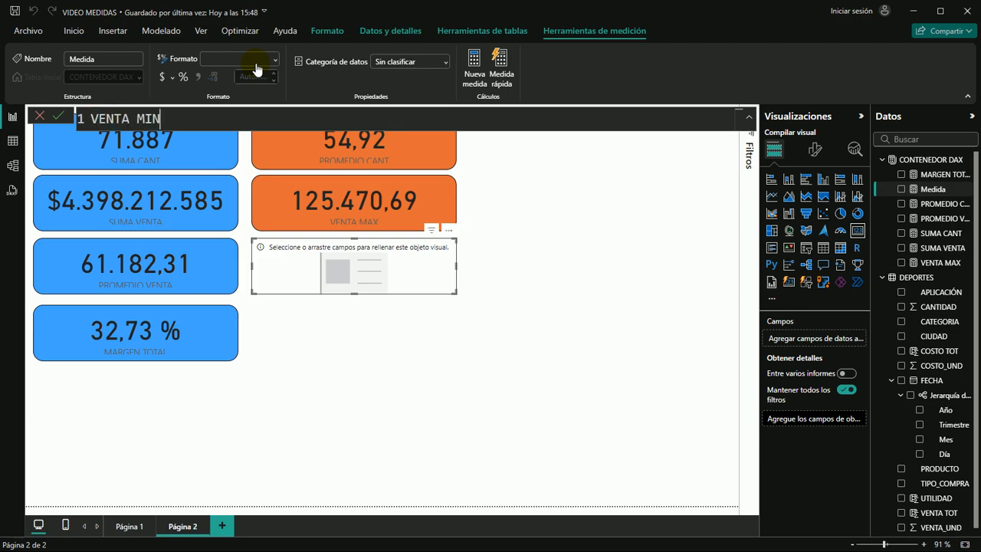
text( =)
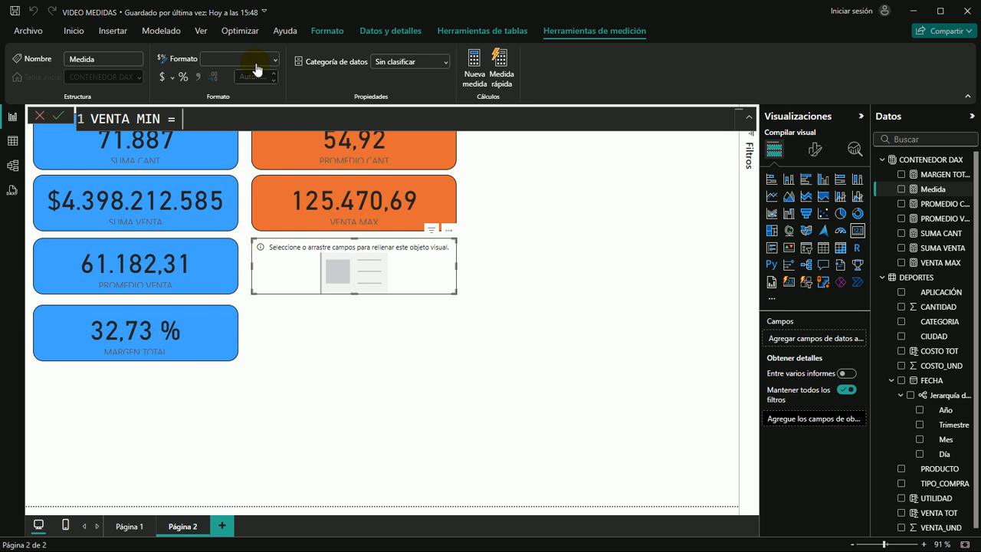
text( MIN)
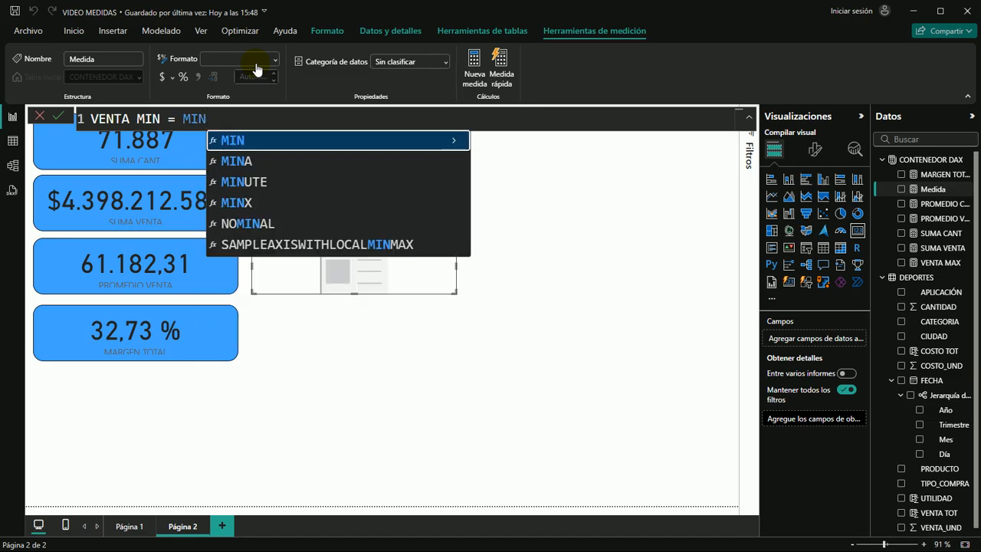
text(()
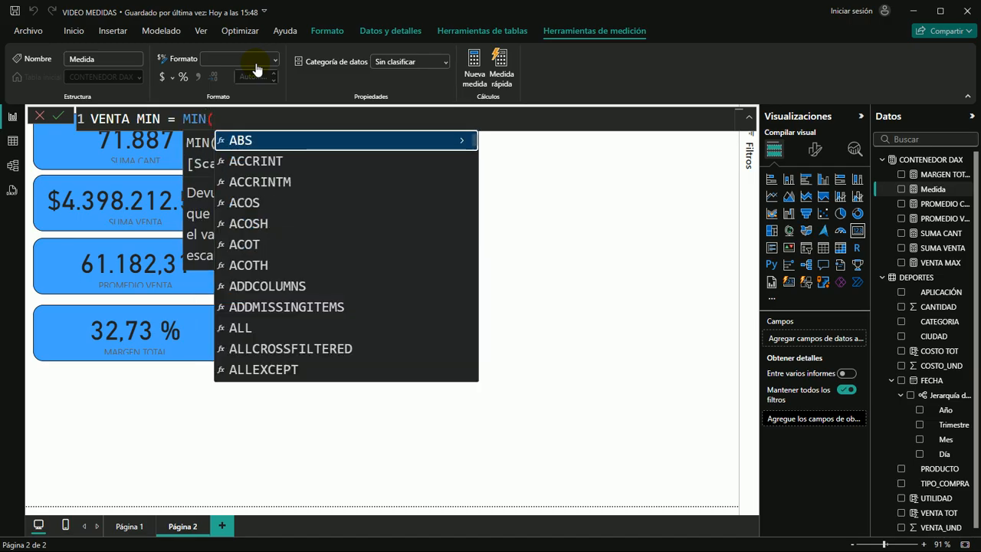
Define VENTA MIN as MIN(DEPORTES[VENTA_UND]) and commit the formula
text(ENTA)
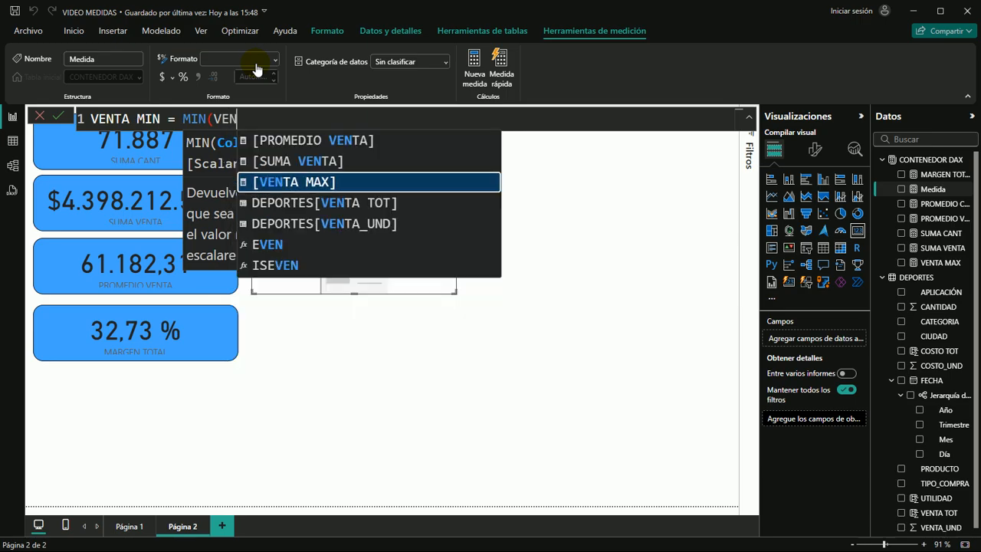
key(Down)
key(Down)
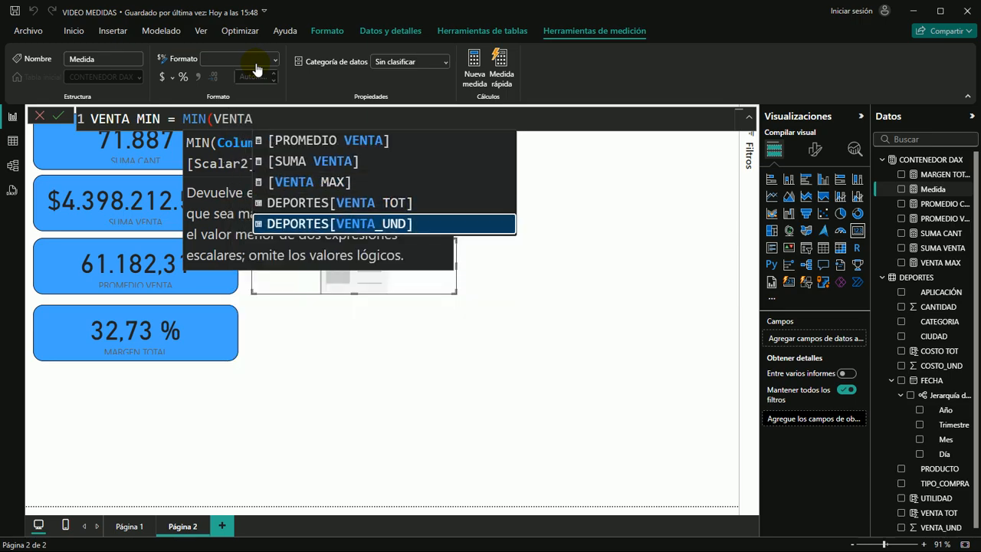
key(Tab)
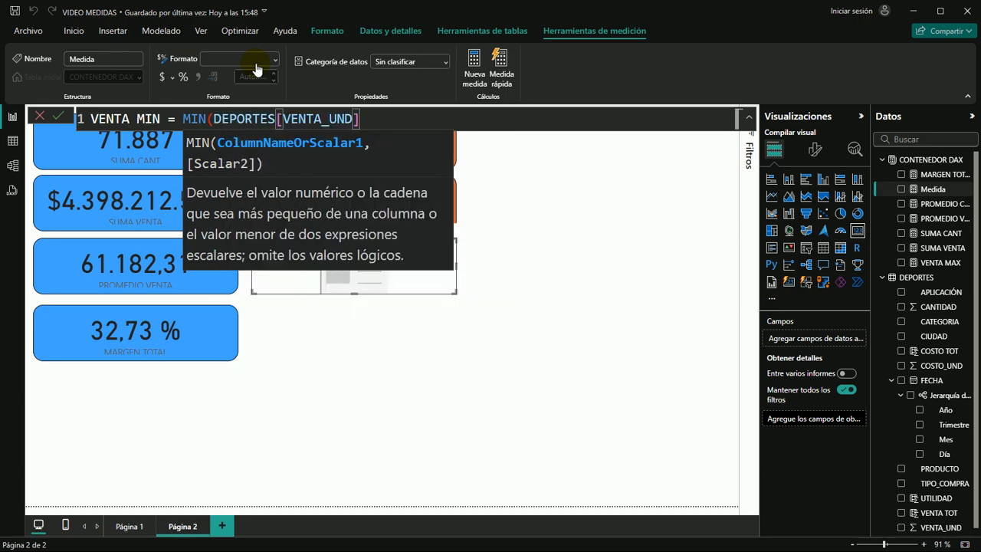
text())
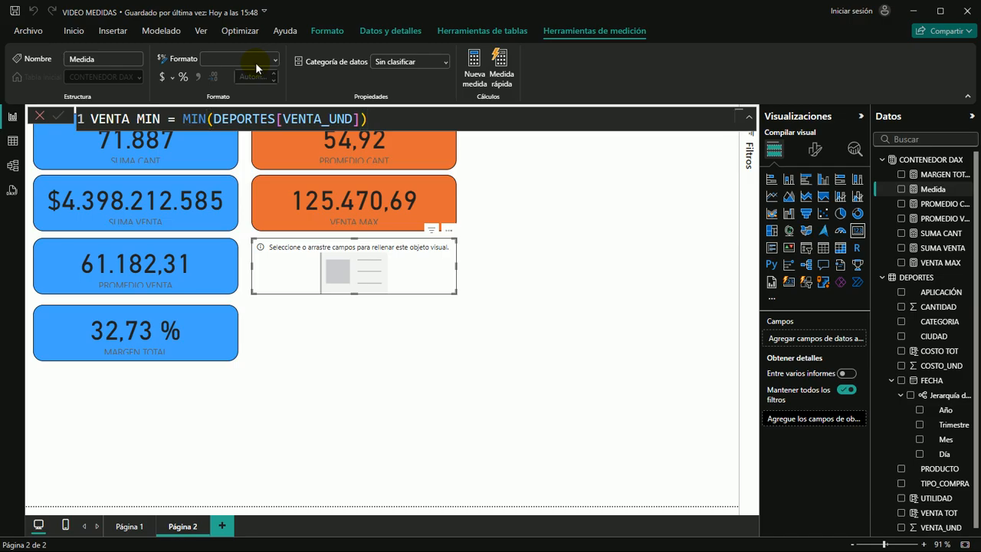
key(Return)
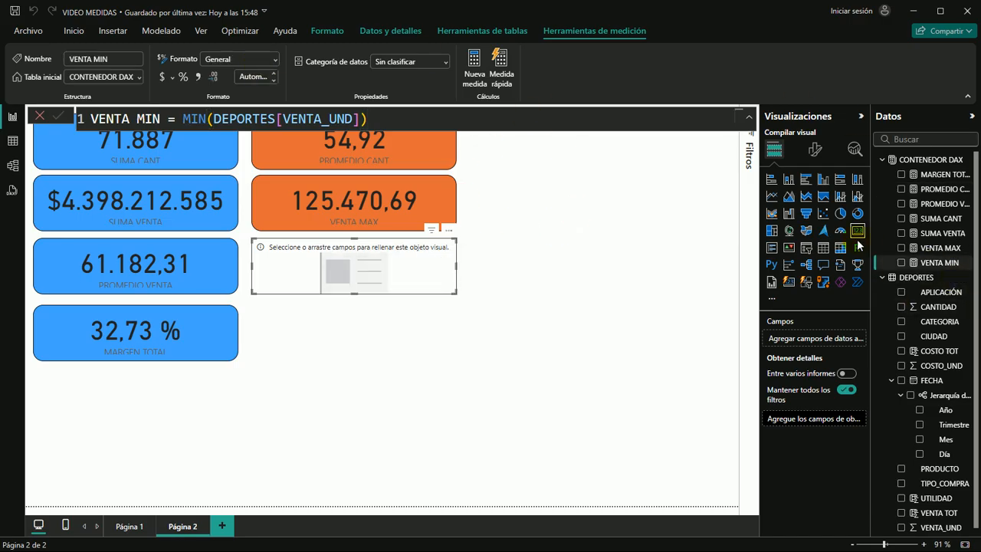
Widen the Datos pane, collapse the Visualizaciones pane and show VENTA MIN in the empty card below VENTA MAX
drag(870, 239, 848, 241)
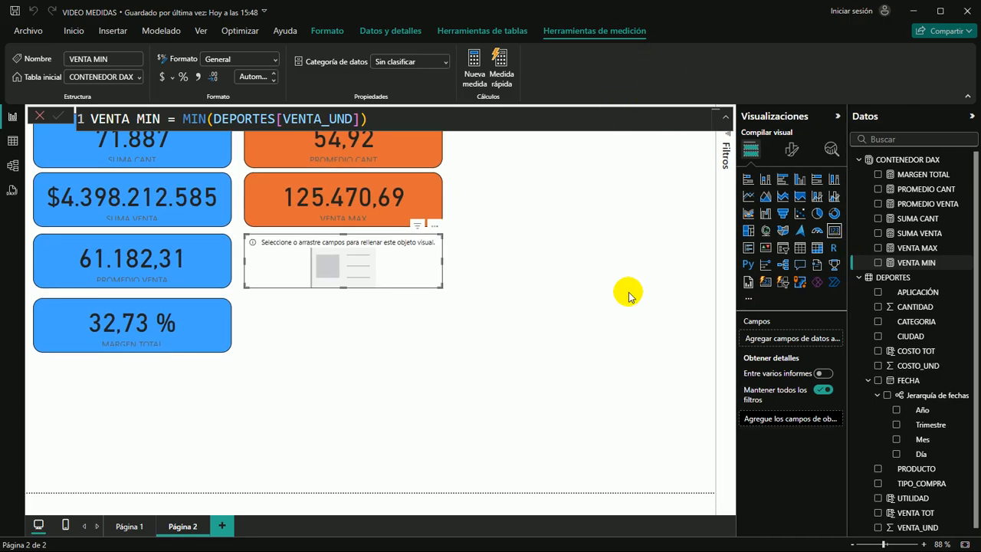
click(837, 118)
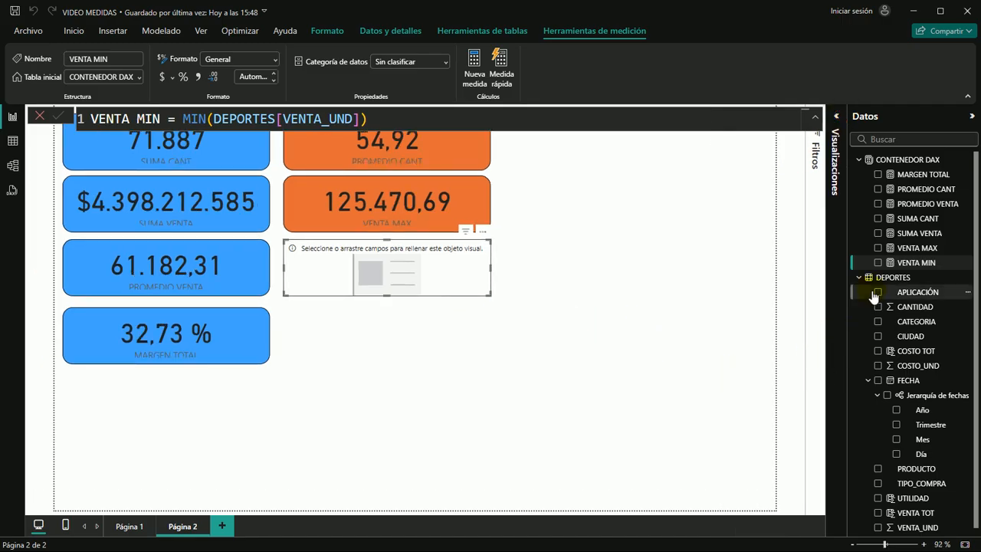
drag(925, 265, 390, 259)
click(581, 244)
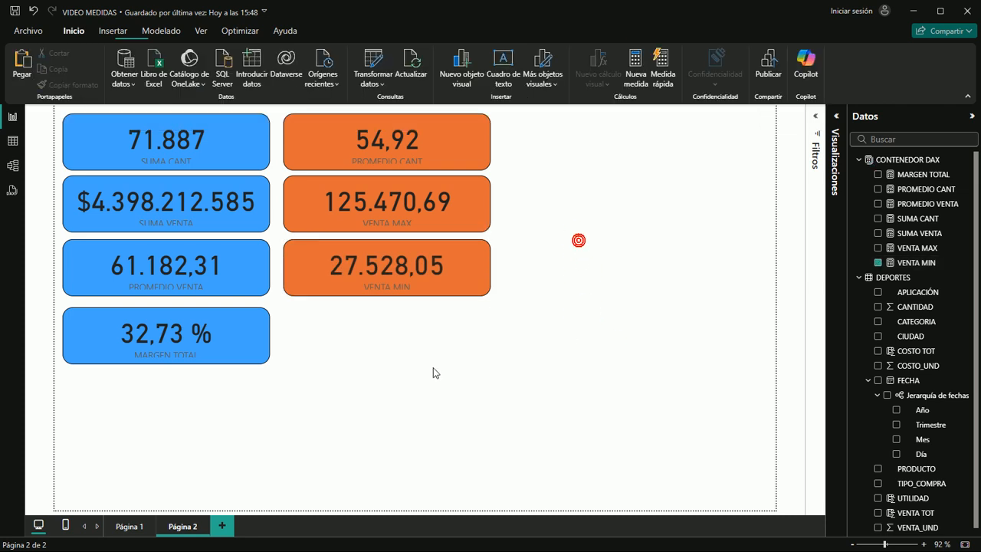
Compare the VENTA MAX and VENTA MIN cards with the maximum and minimum VENTA_UND cards on Página 1
click(130, 527)
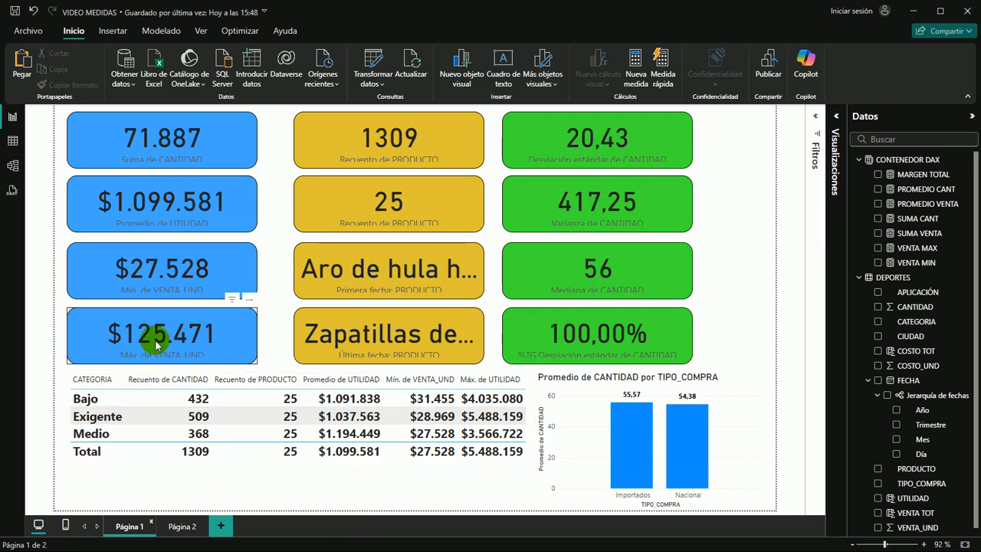
click(182, 526)
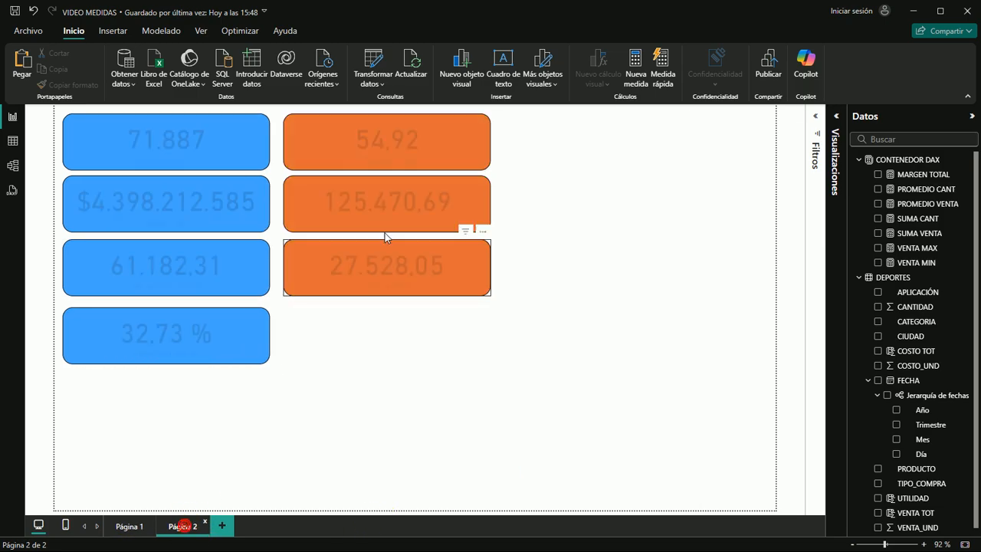
click(463, 204)
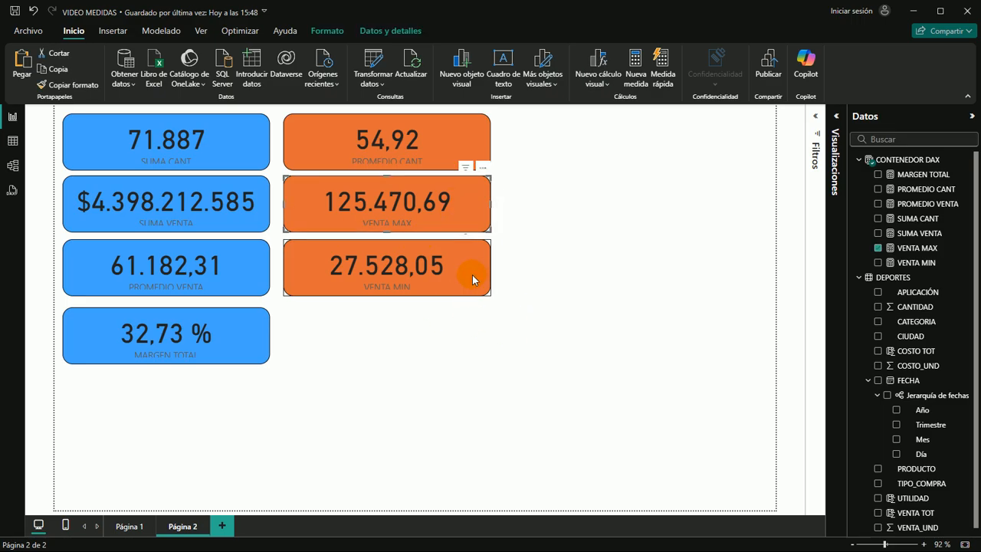
ctrl+click(472, 280)
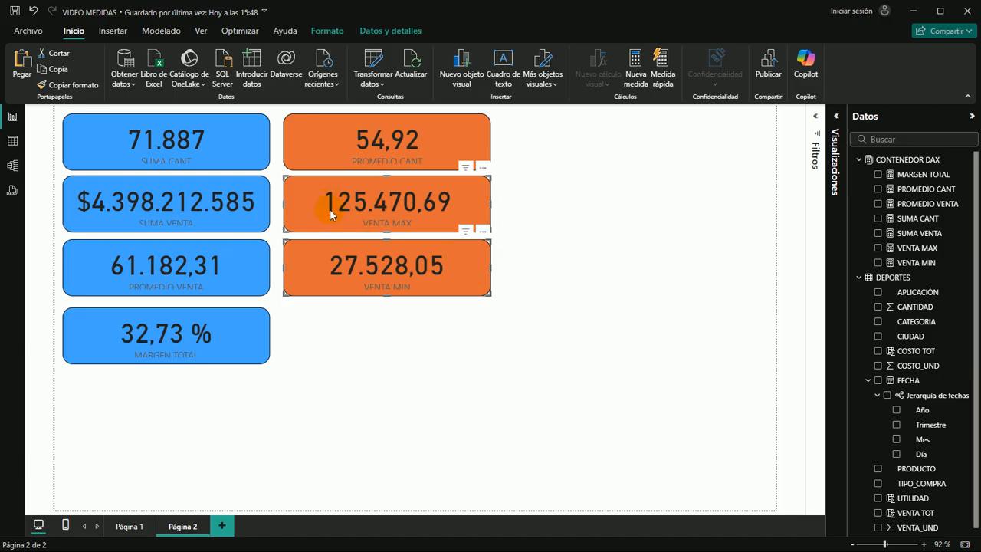
click(473, 197)
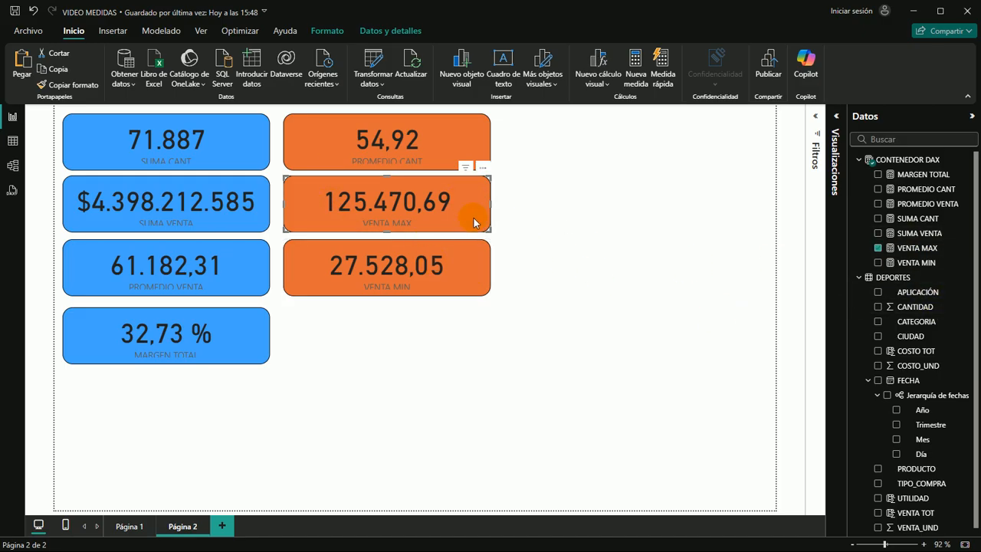
click(573, 254)
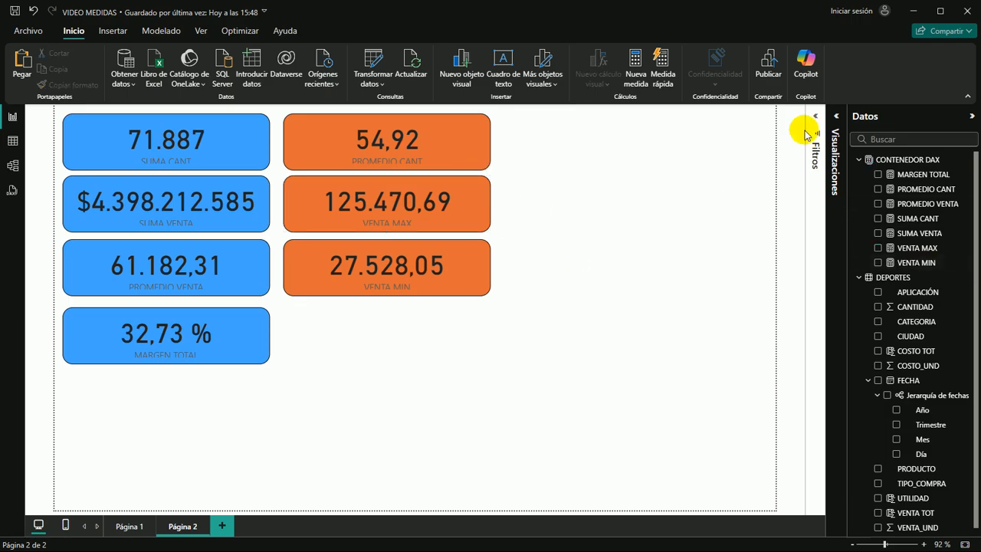
Format the VENTA MAX measure as currency ($) with 0 decimal places
click(916, 247)
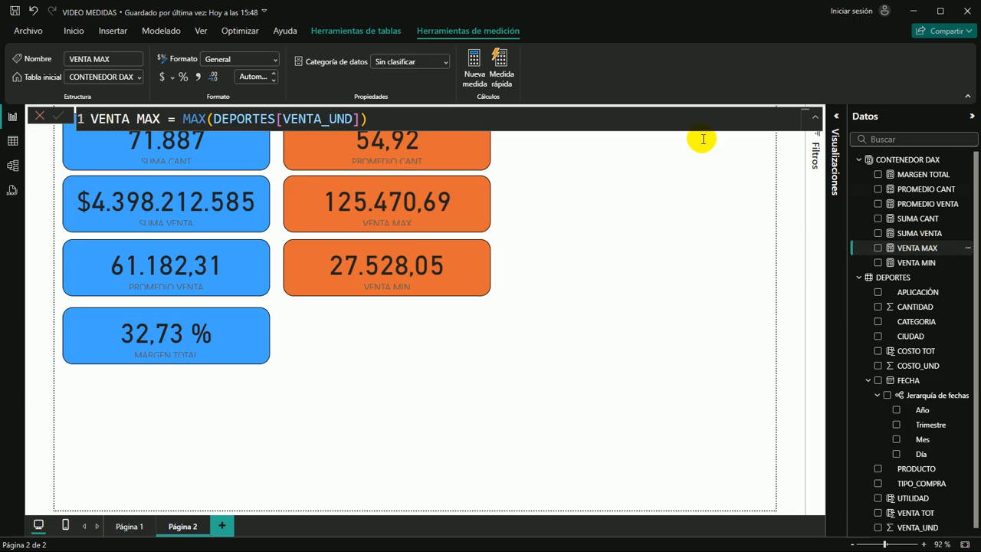
click(162, 76)
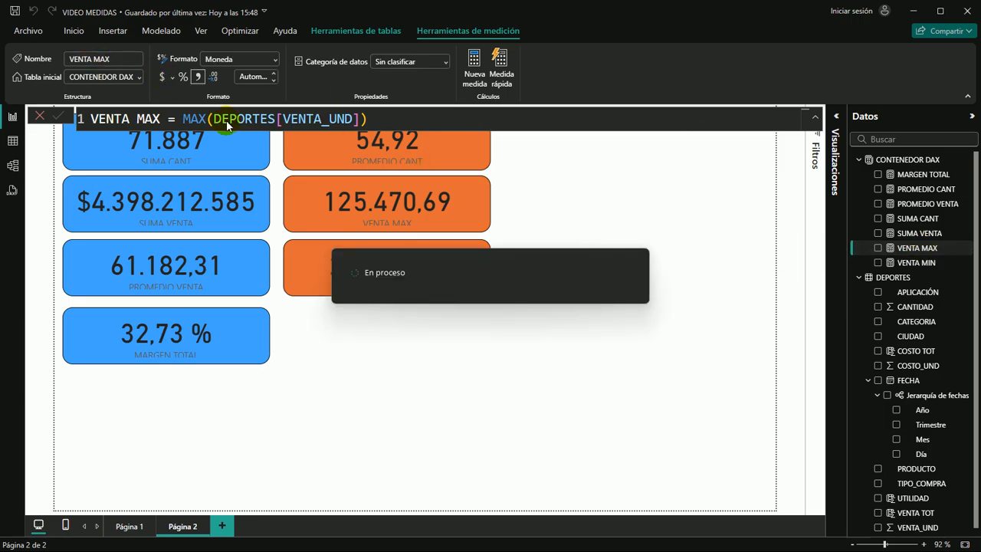
click(247, 71)
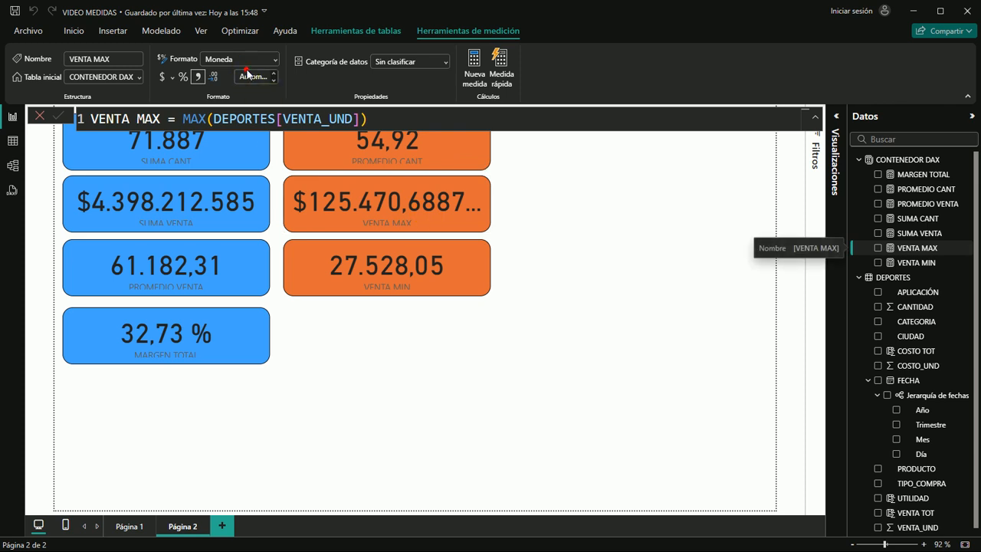
text(0)
key(Return)
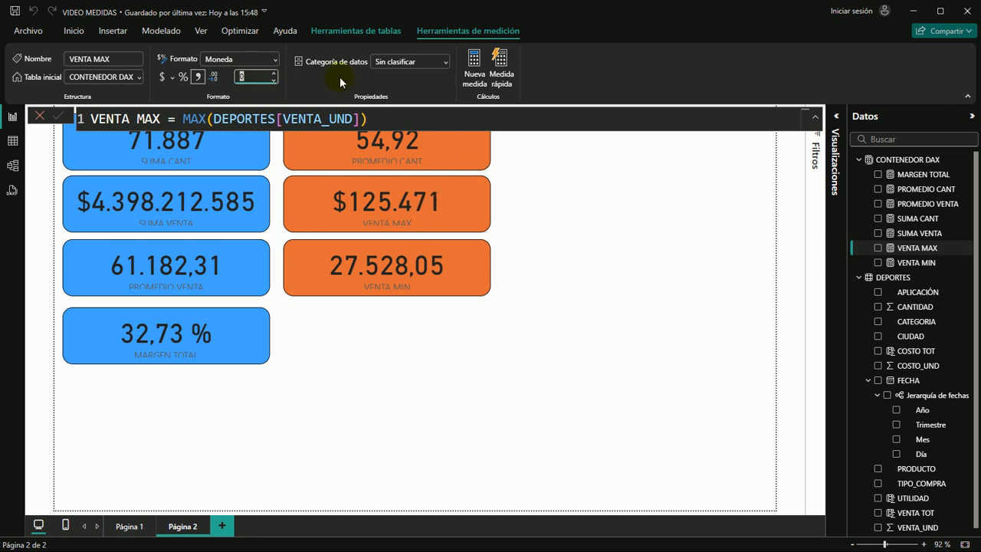
Format the VENTA MIN measure as currency ($) with 0 decimal places
click(471, 278)
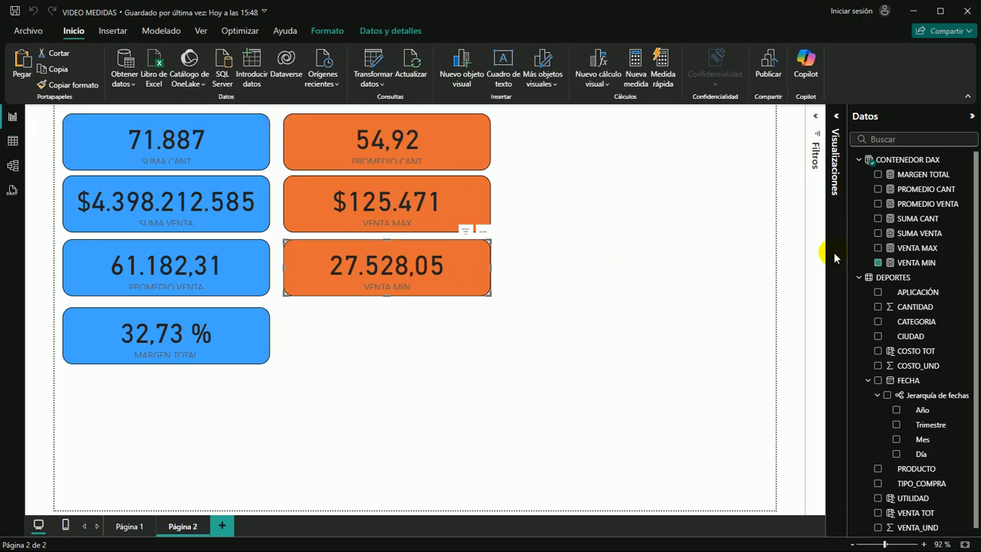
click(919, 263)
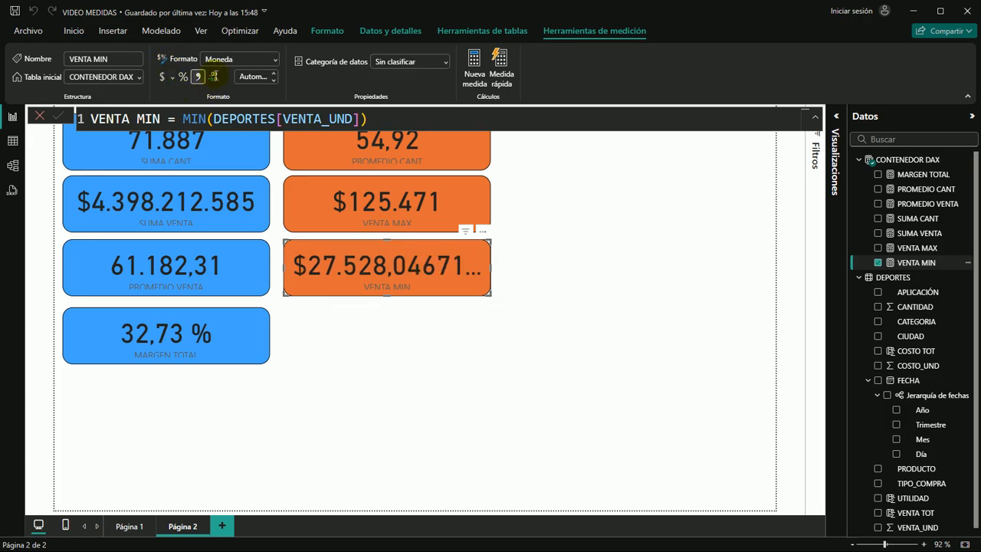
click(249, 77)
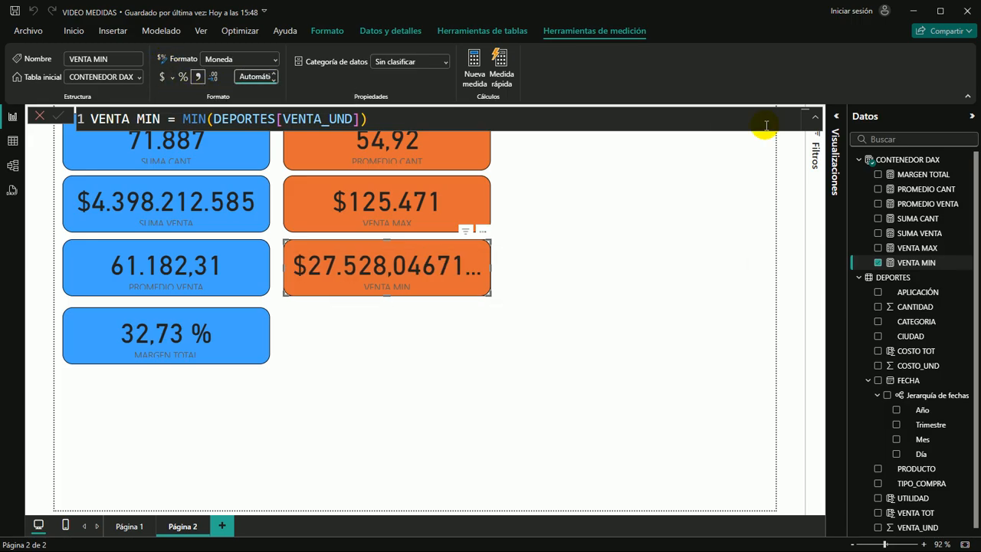
key(Return)
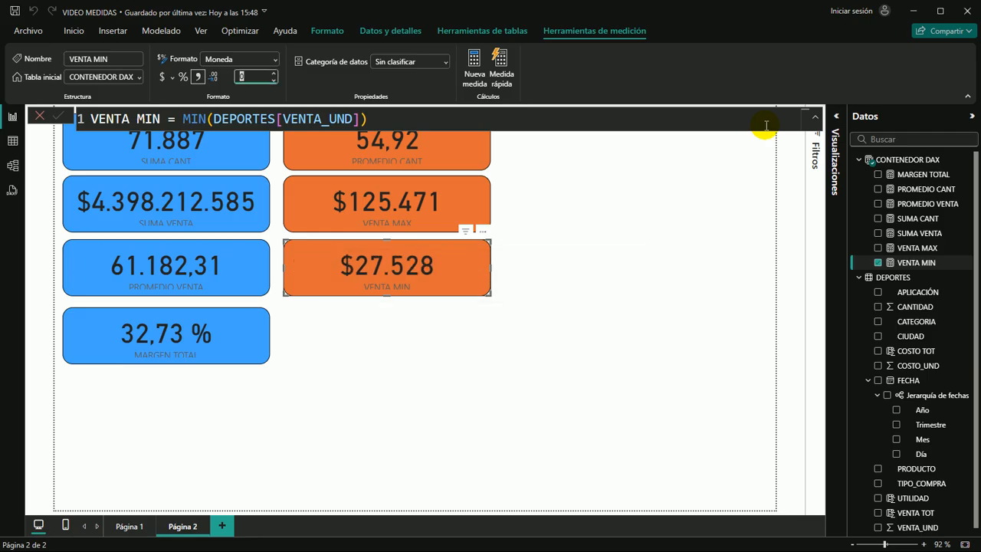
click(675, 205)
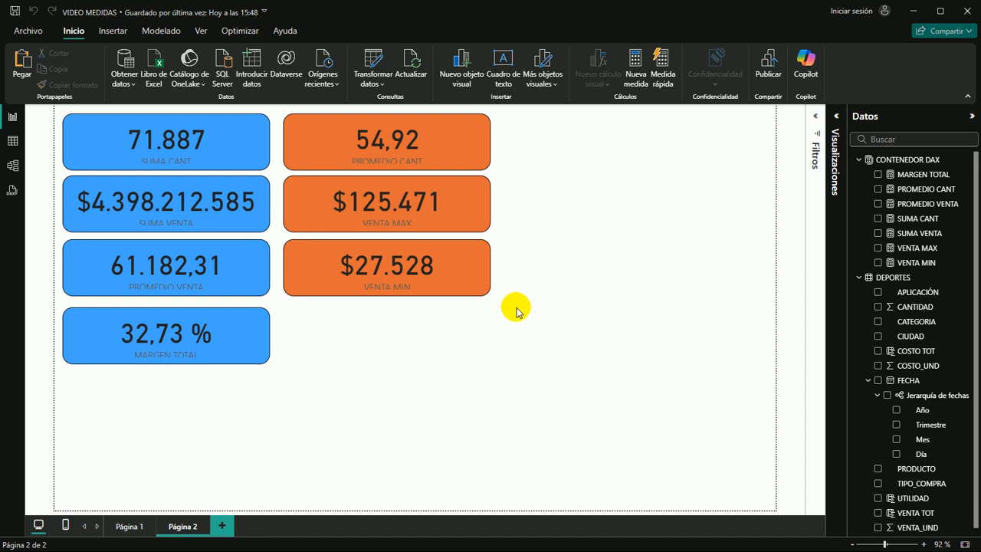
Paste another copy of the PROMEDIO CANT card, start a third column with it in the first row, and remove its PROMEDIO CANT field
click(408, 365)
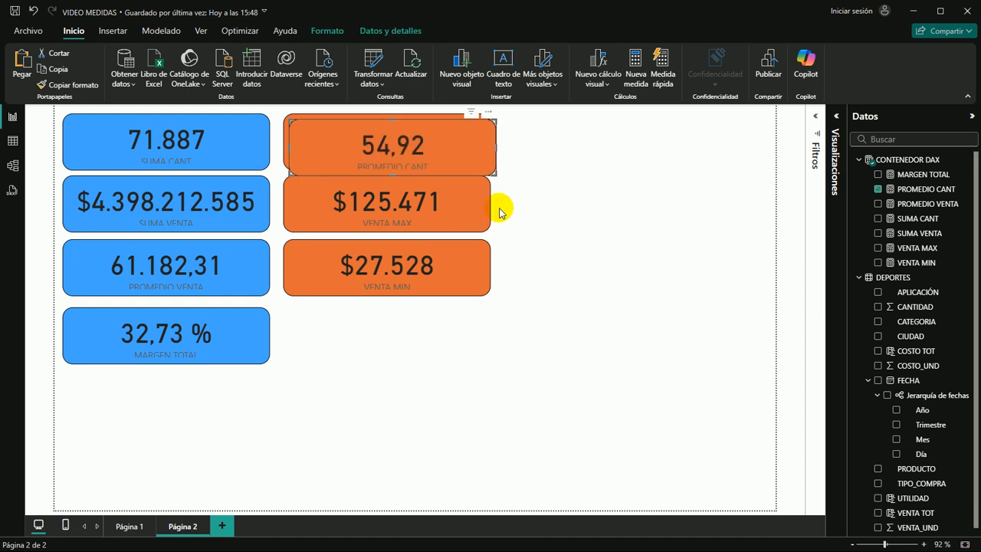
drag(419, 133, 410, 322)
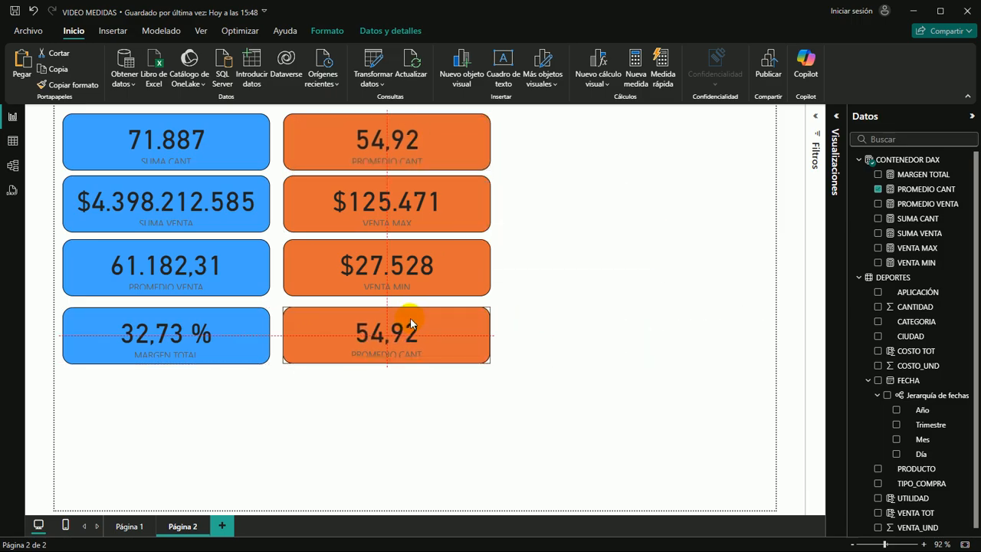
drag(410, 318, 410, 318)
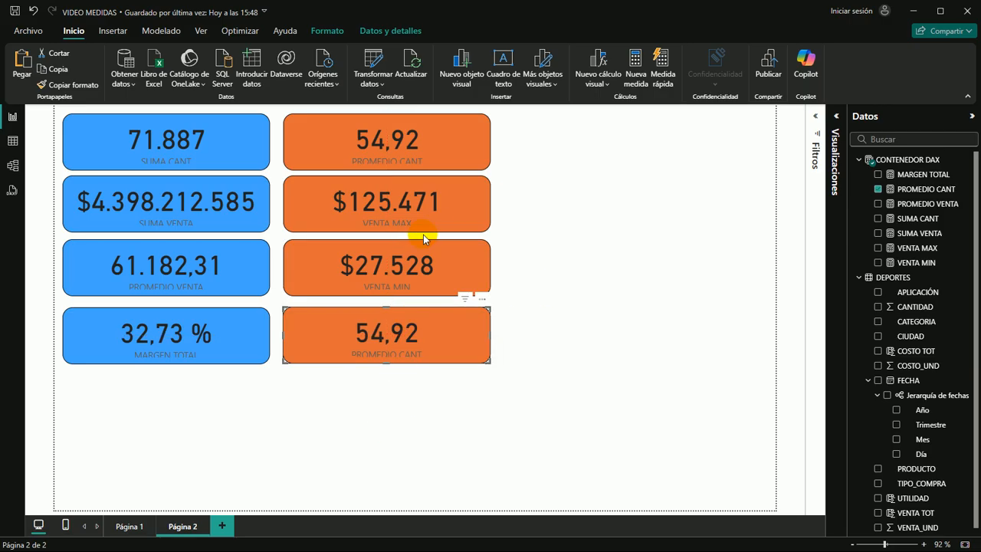
drag(447, 336, 683, 140)
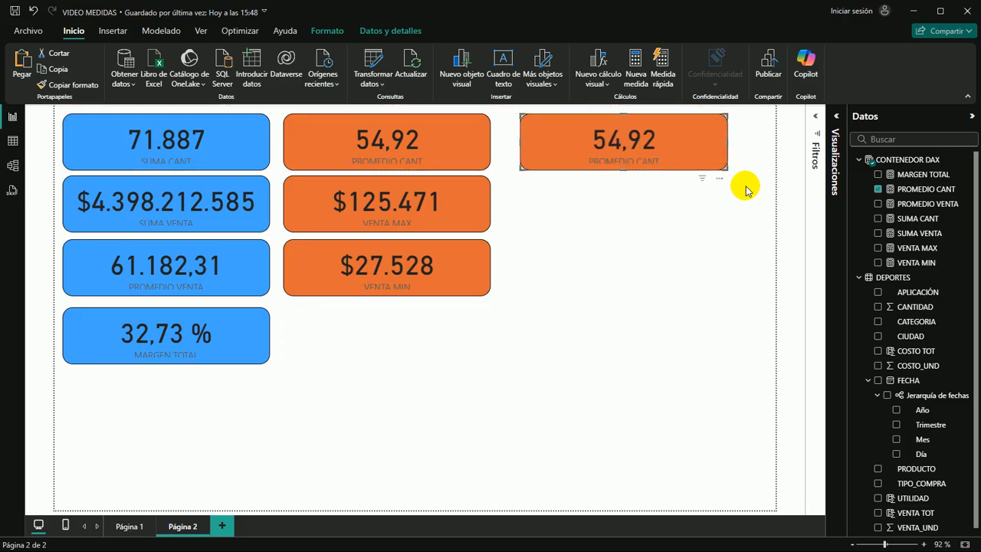
click(877, 188)
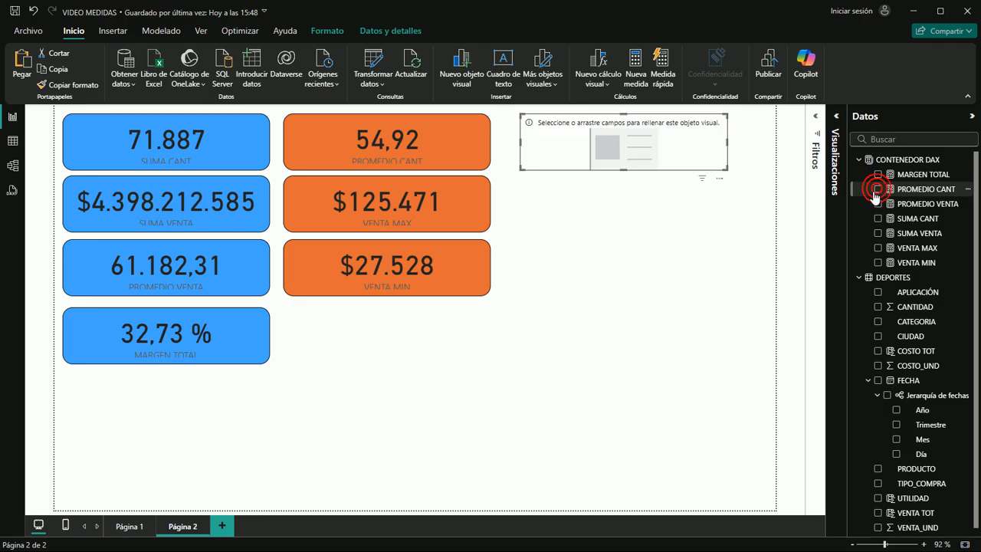
Create the measure CONTAR PROD = COUNT(DEPORTES[PRODUCTO]) in CONTENEDOR DAX
click(633, 71)
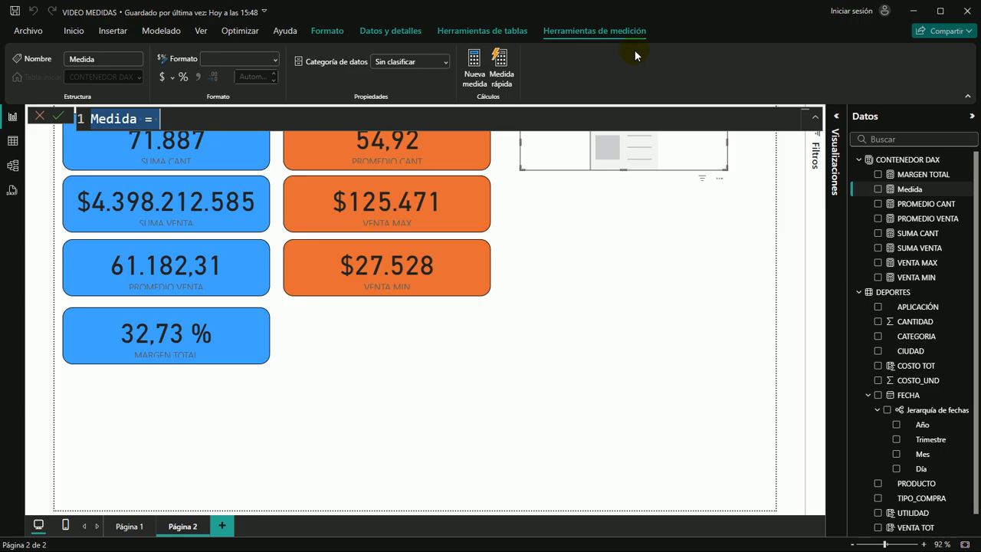
text(CONTAR PROD)
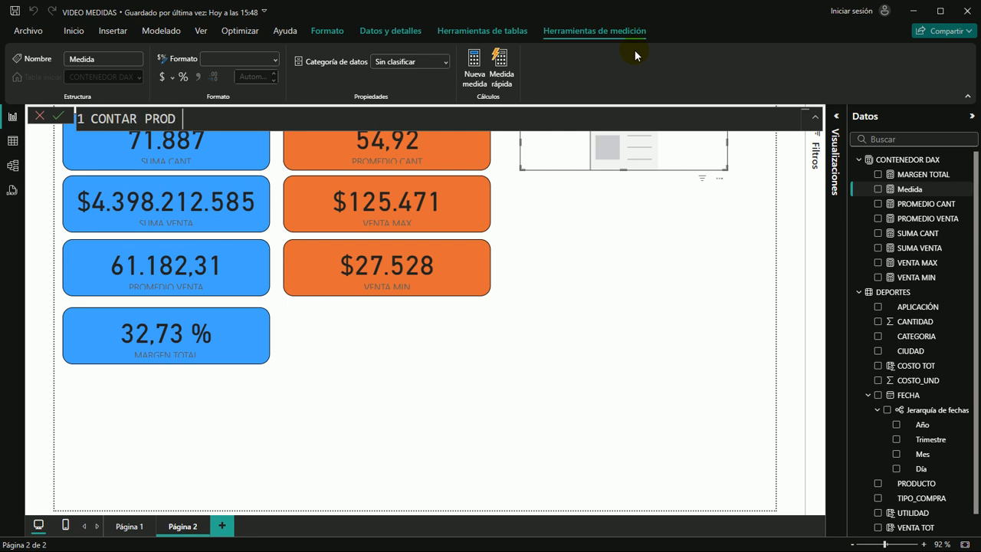
text(COUN)
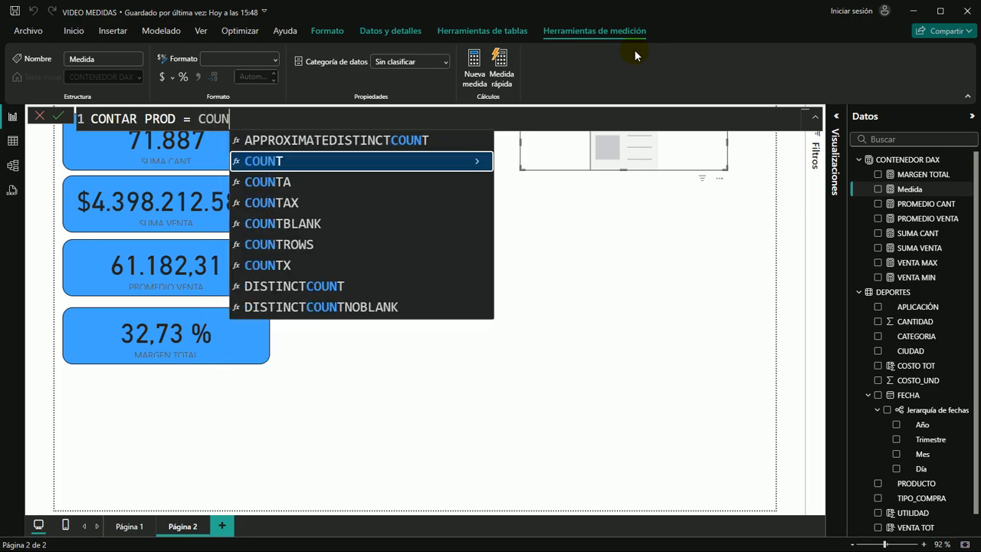
key(Tab)
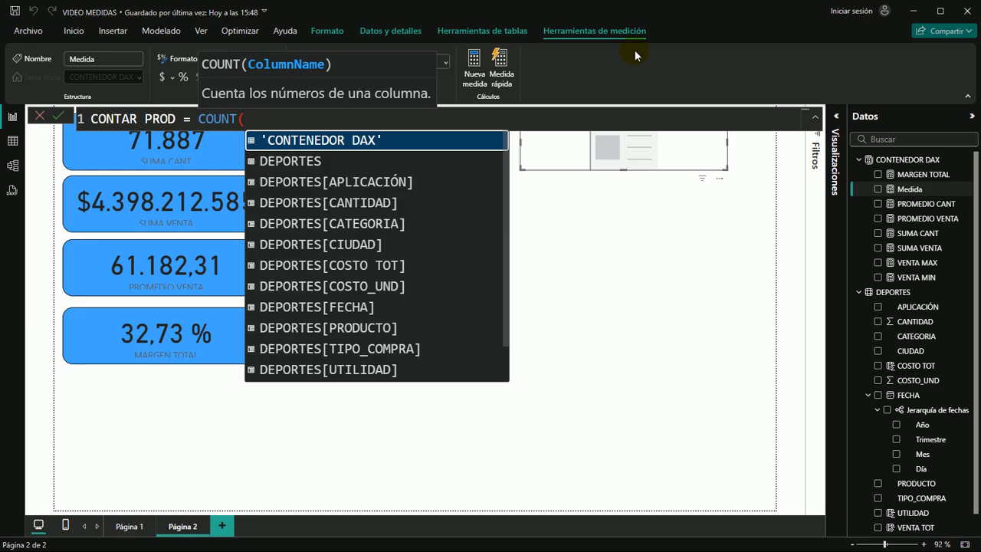
text(PRO)
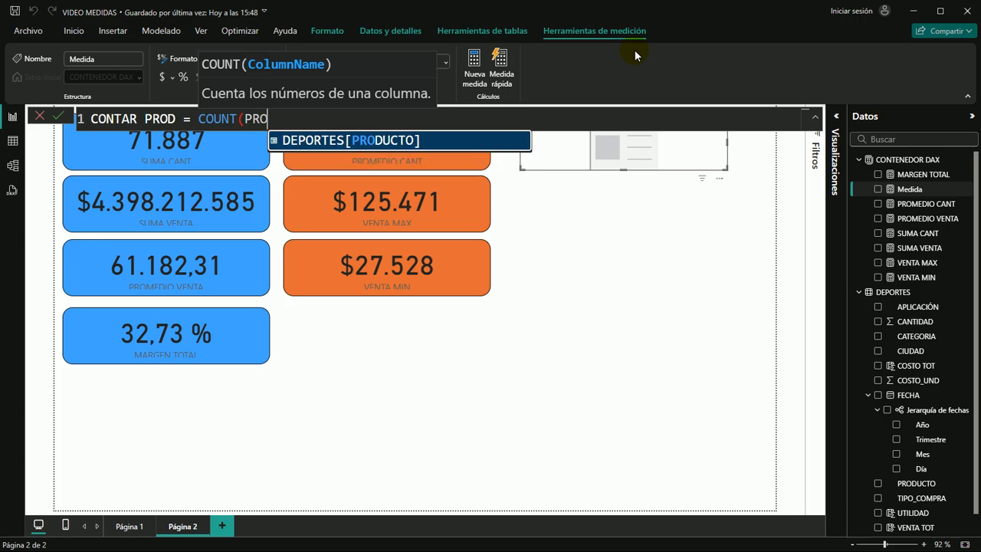
text())
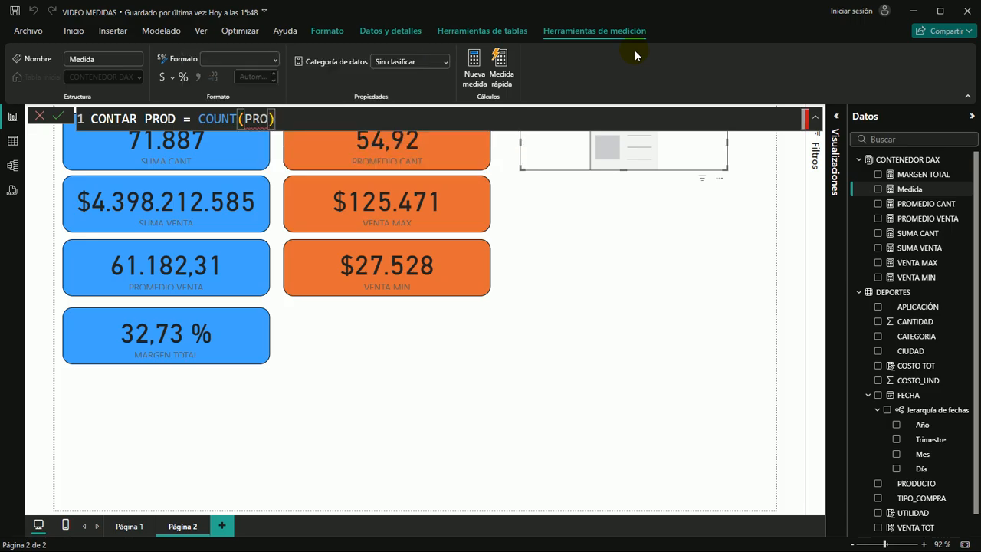
key(BackSpace)
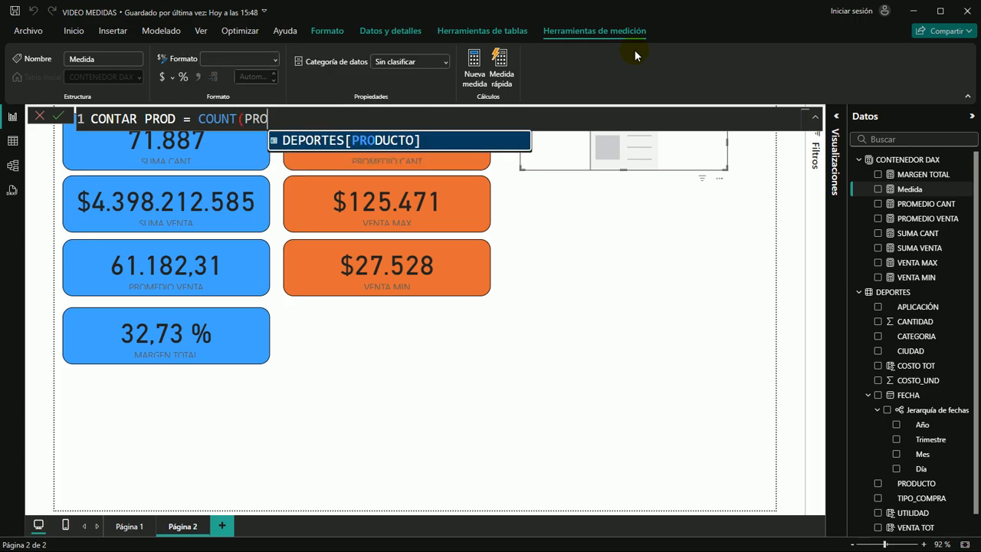
key(Tab)
text())
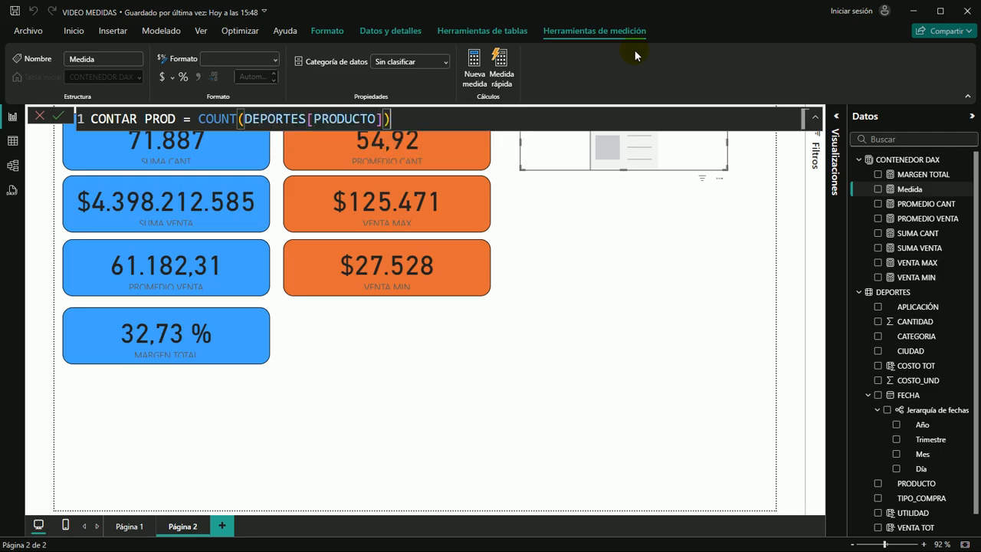
key(Return)
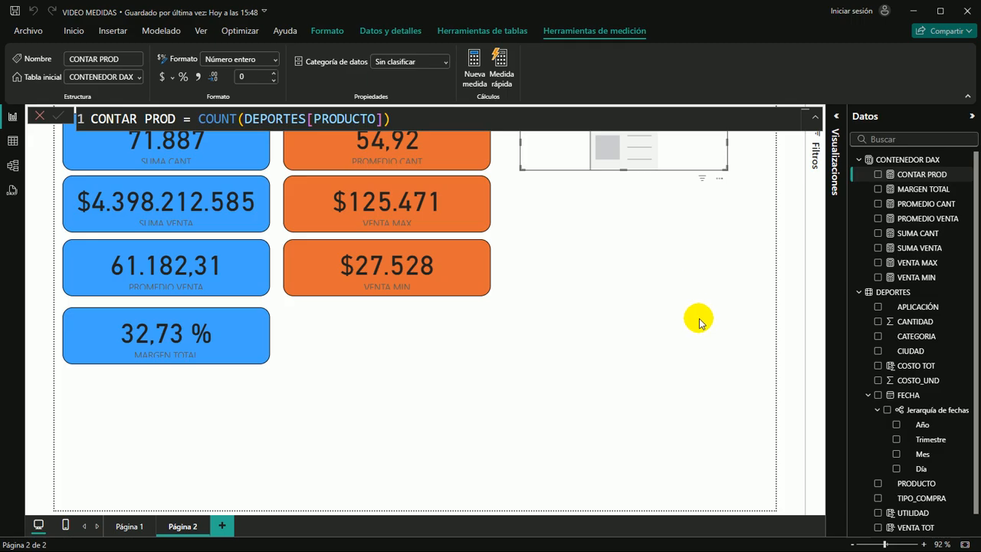
Add the CONTAR PROD measure to the empty card at the top of the third column
drag(919, 175, 651, 152)
click(651, 155)
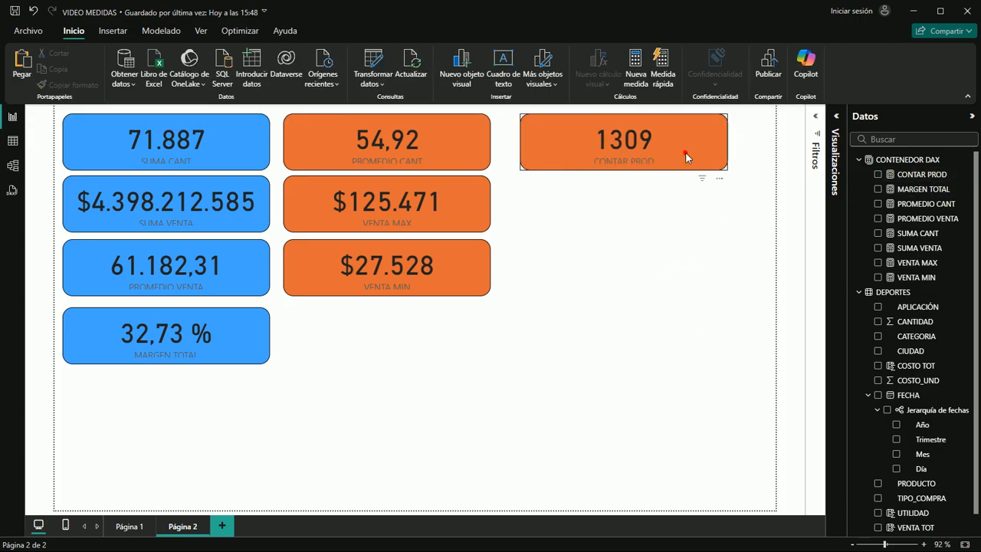
click(685, 151)
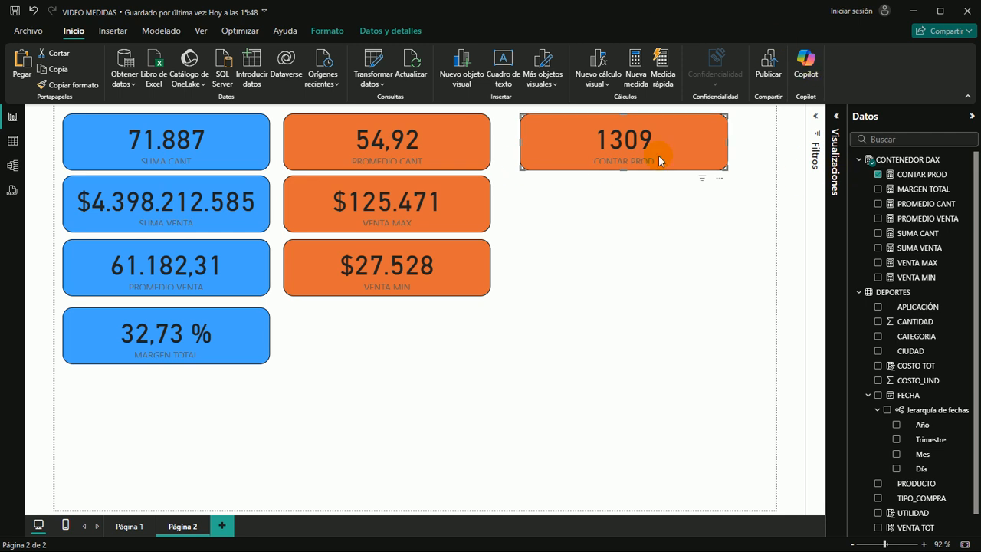
click(684, 149)
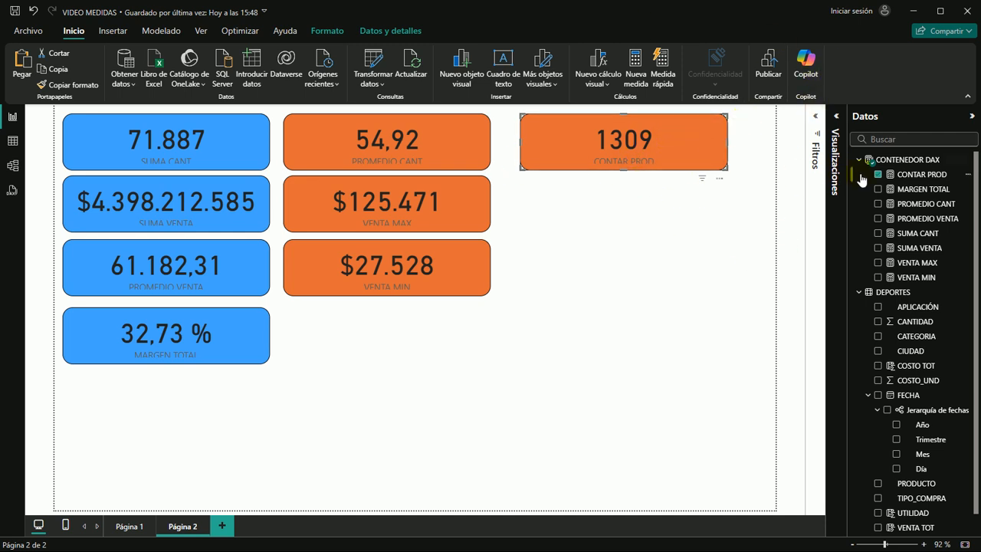
Copy the green format of the Desviación estándar de CANTIDAD card on Página 1 onto the CONTAR PROD card on Página 2
click(839, 118)
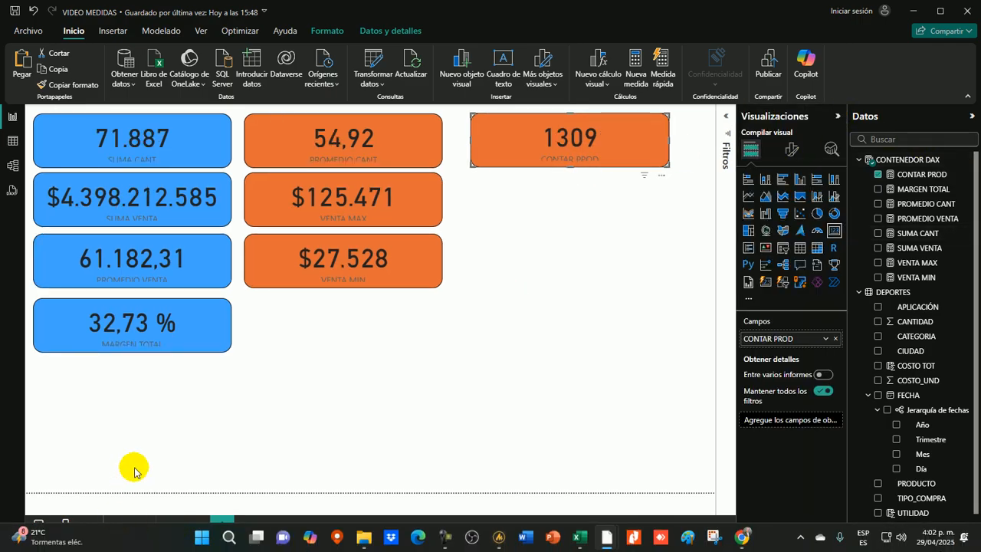
click(126, 526)
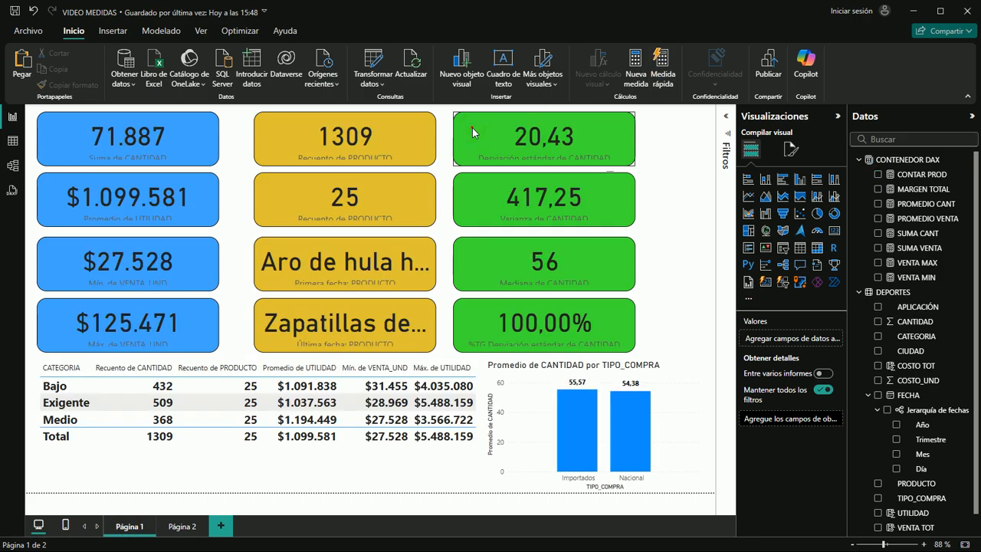
click(472, 131)
click(48, 84)
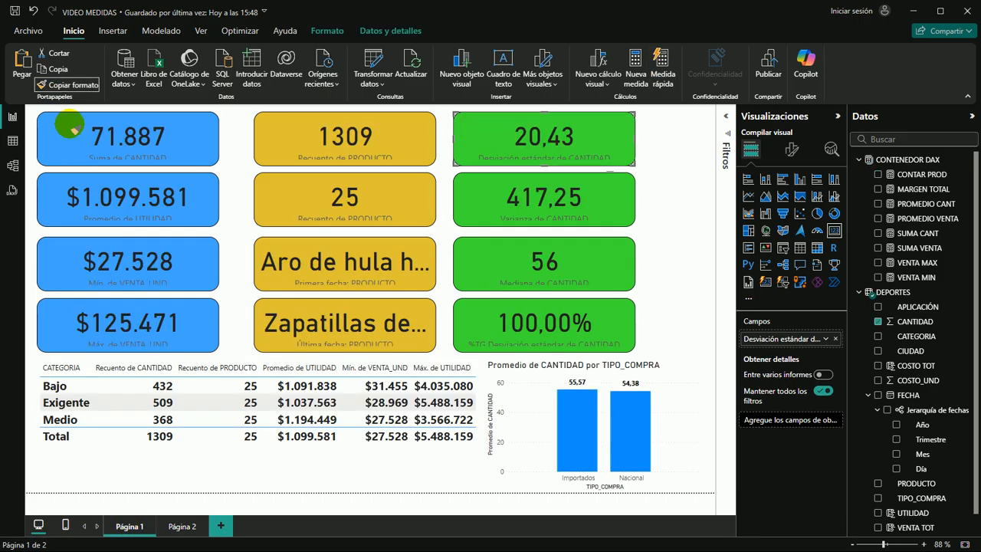
click(182, 526)
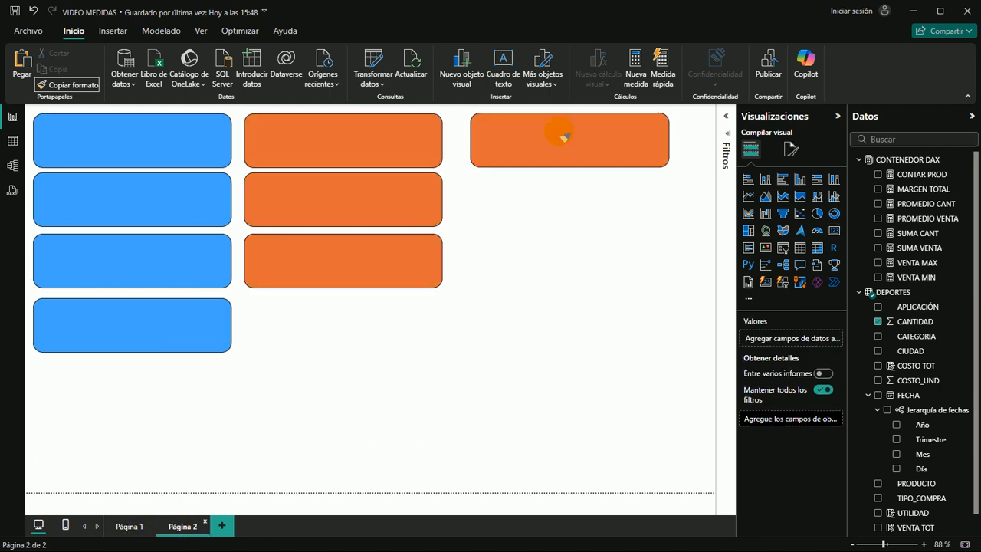
click(510, 131)
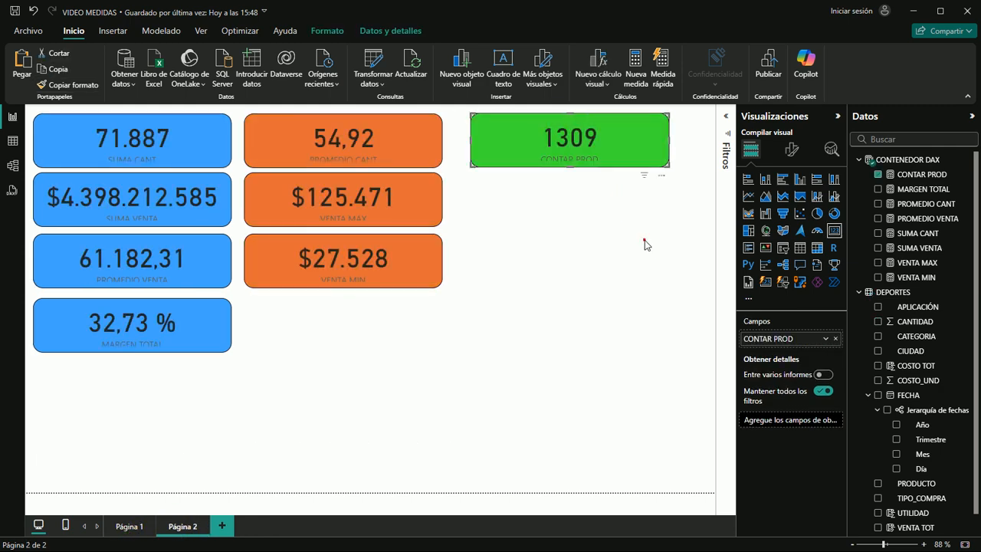
Duplicate the CONTAR PROD card, place the copy directly below it in the second row, and remove its CONTAR PROD field
click(525, 203)
click(509, 167)
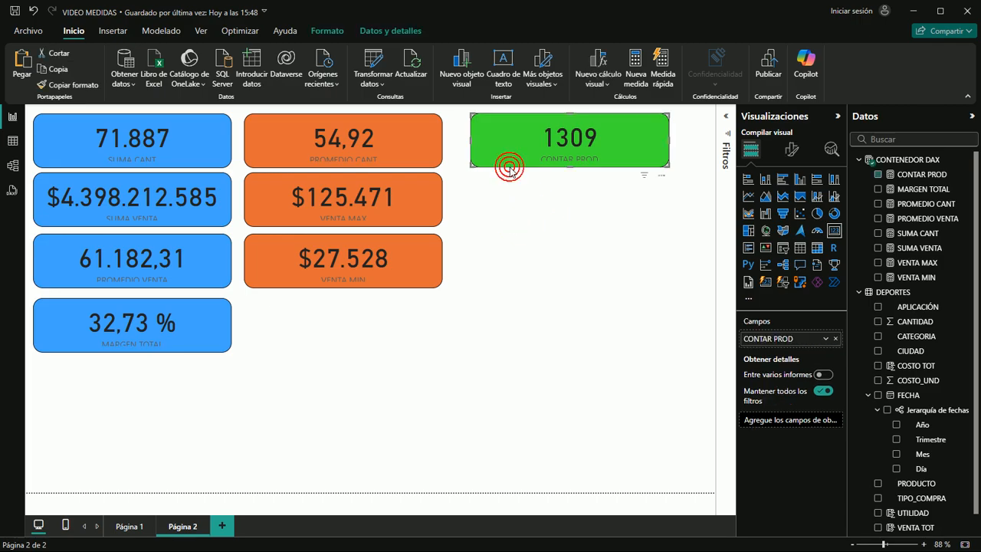
key(ctrl+v)
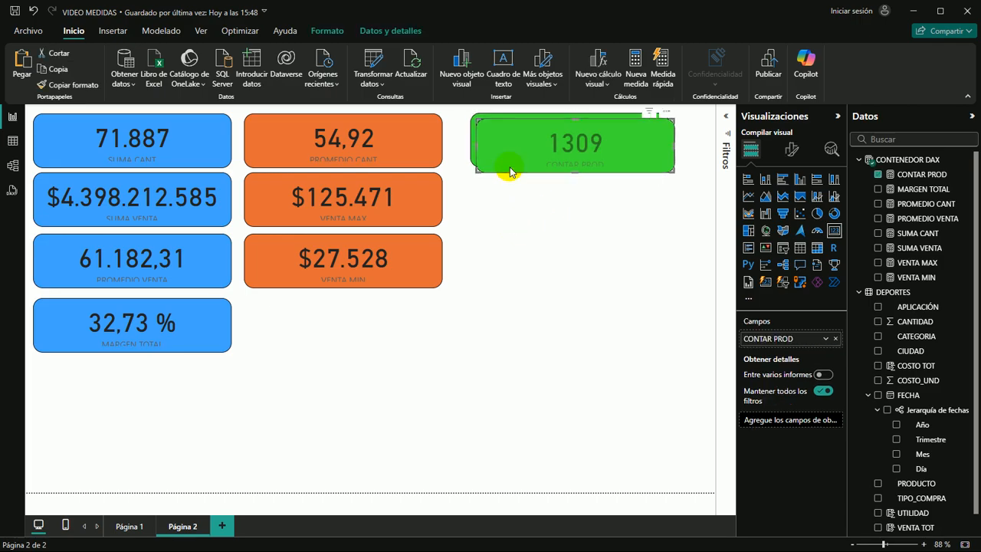
drag(519, 142, 518, 198)
click(649, 332)
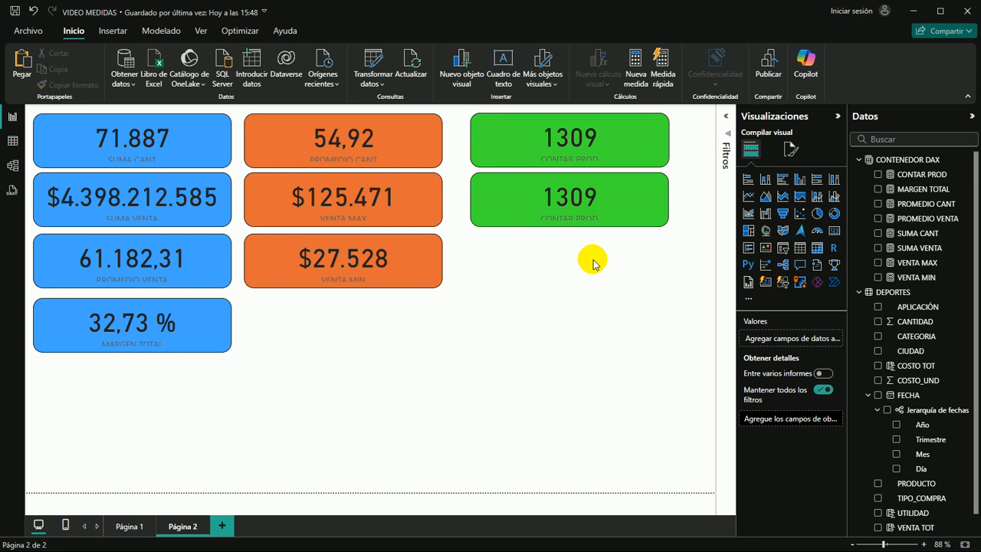
click(626, 215)
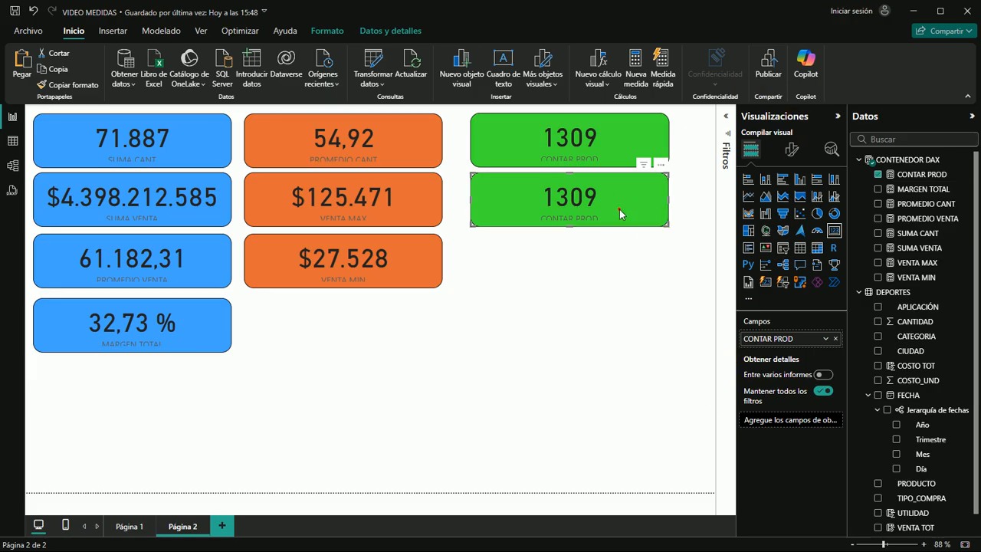
click(878, 174)
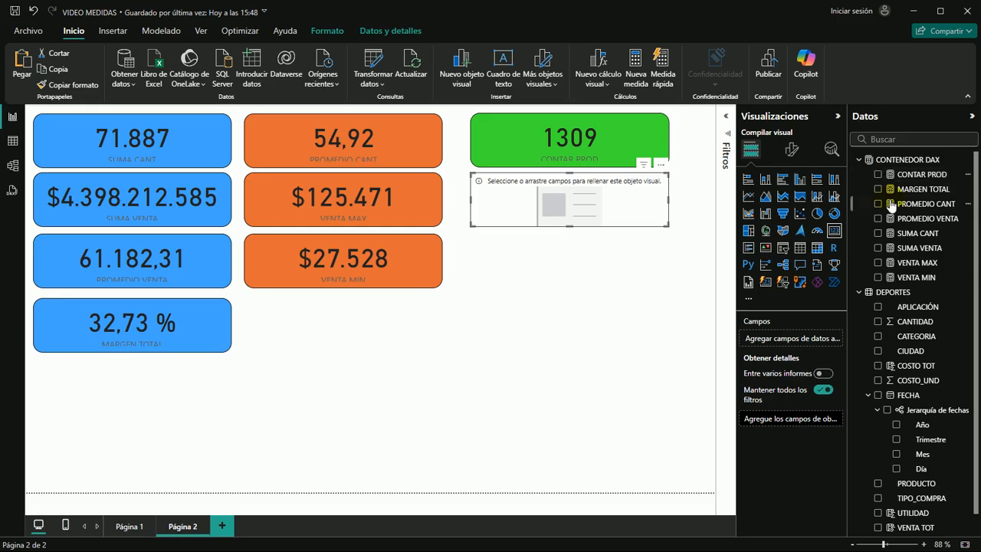
Create the measure CONTAR DIST = DISTINCTCOUNT(DEPORTES[PRODUCTO]) in CONTENEDOR DAX
click(899, 161)
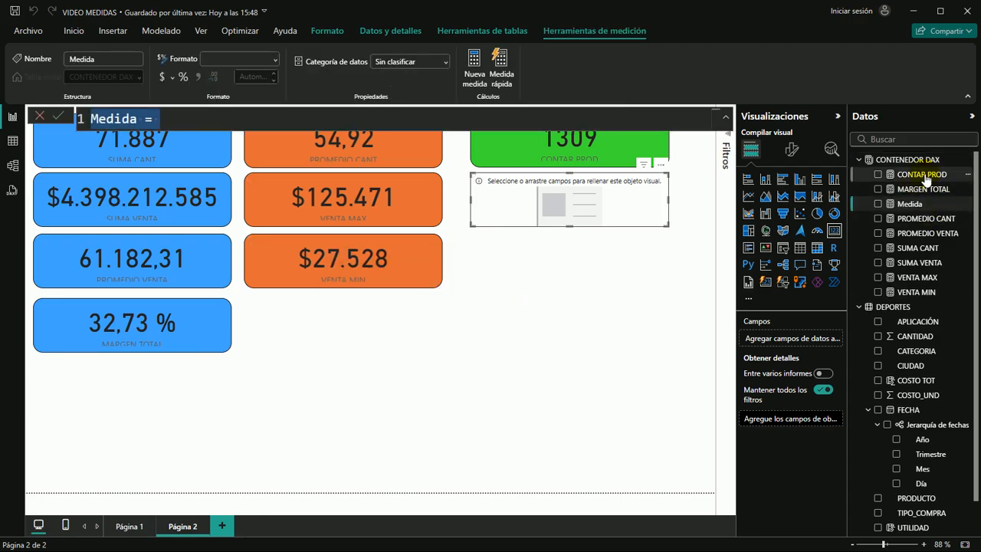
click(144, 150)
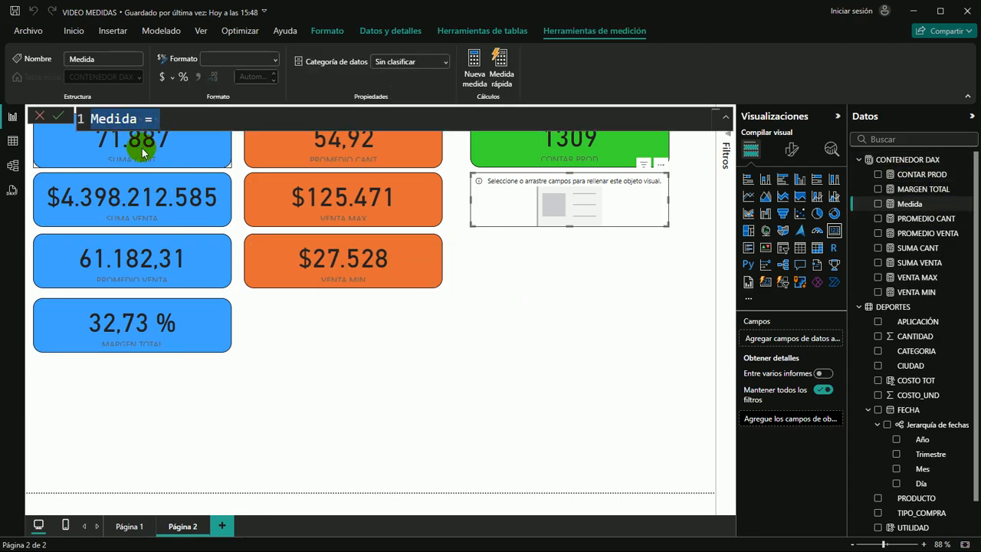
text(con)
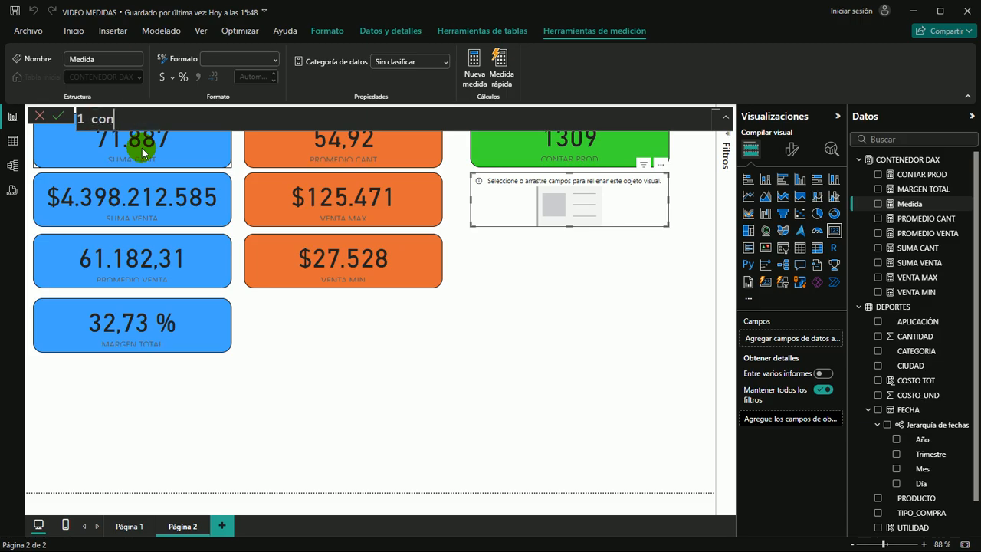
key(BackSpace)
key(BackSpace)
key(BackSpace)
key(BackSpace)
key(BackSpace)
text(CONTAR DIST)
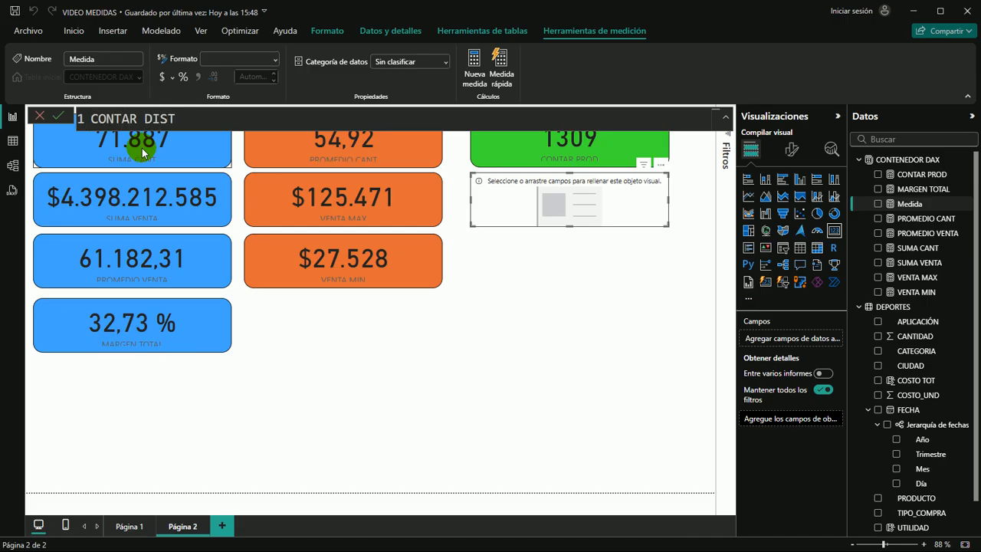
text(=)
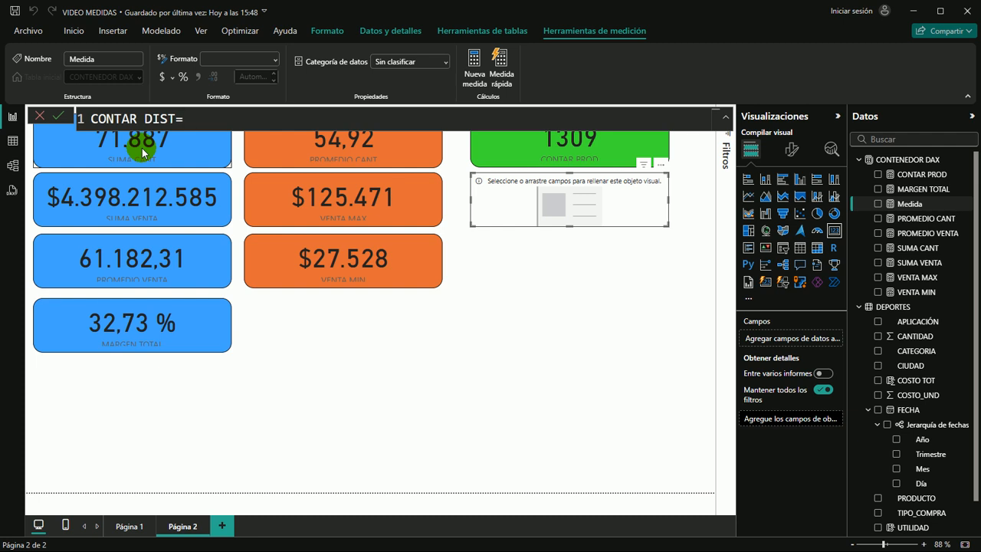
text( DIS)
key(Down)
key(Down)
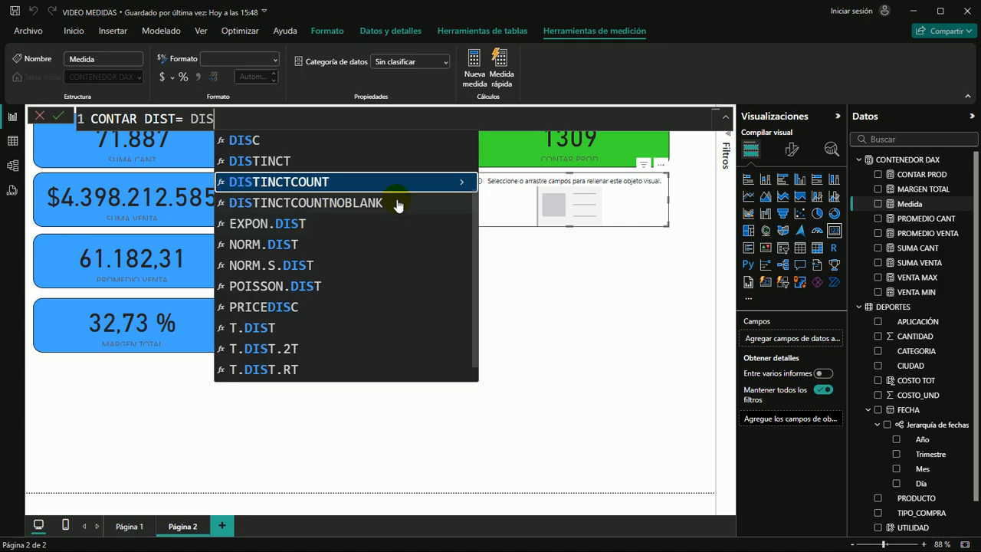
key(Tab)
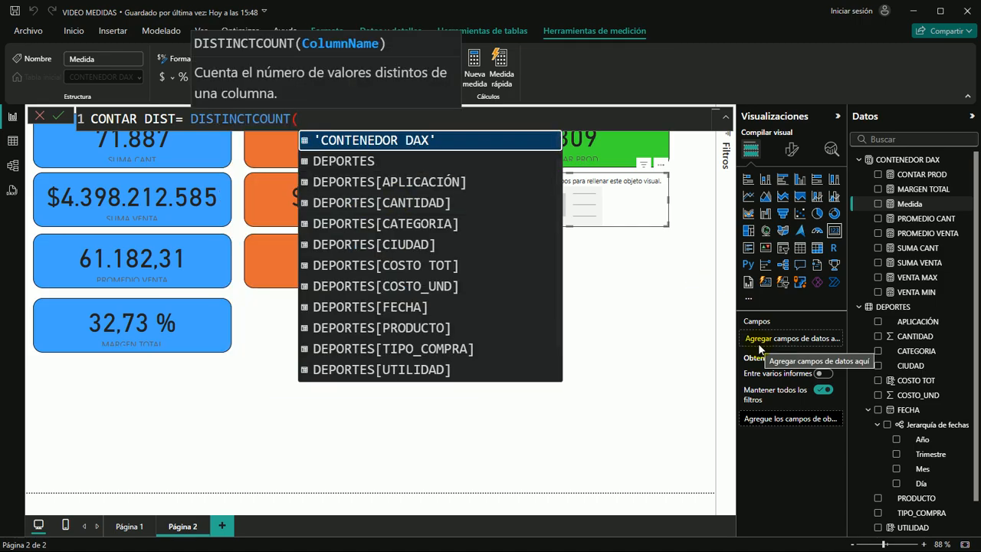
text(PRO)
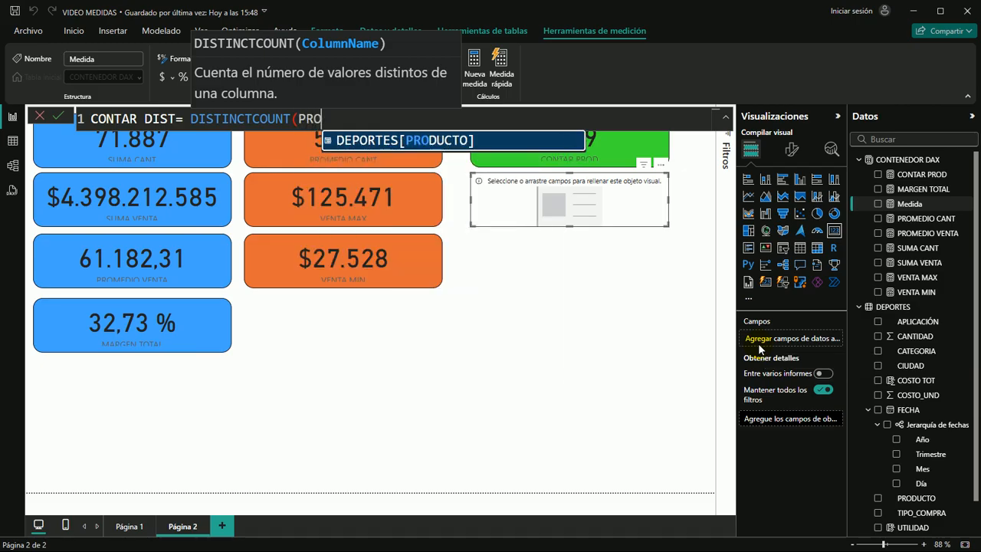
key(Tab)
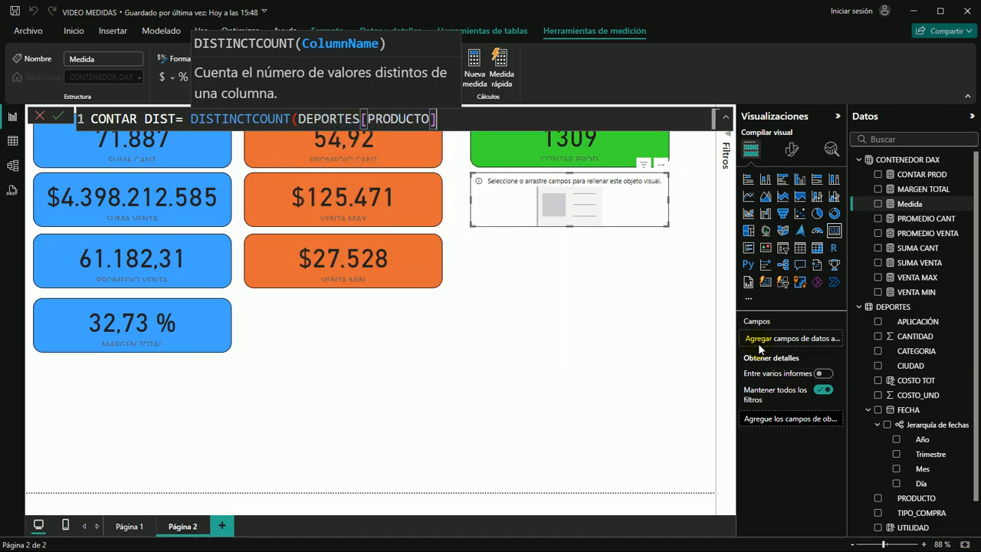
text())
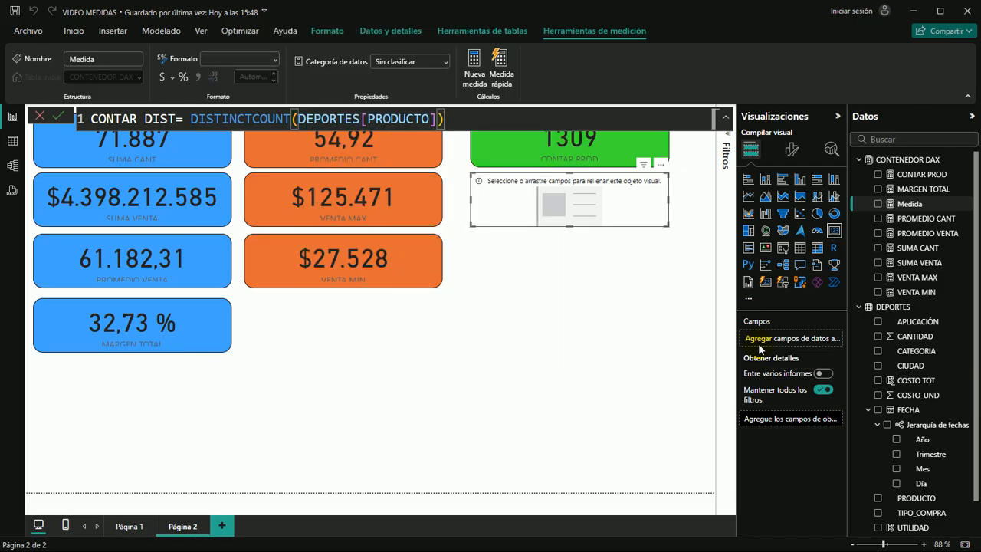
key(Return)
Add the CONTAR DIST measure to the empty card below CONTAR PROD and save the report
click(593, 332)
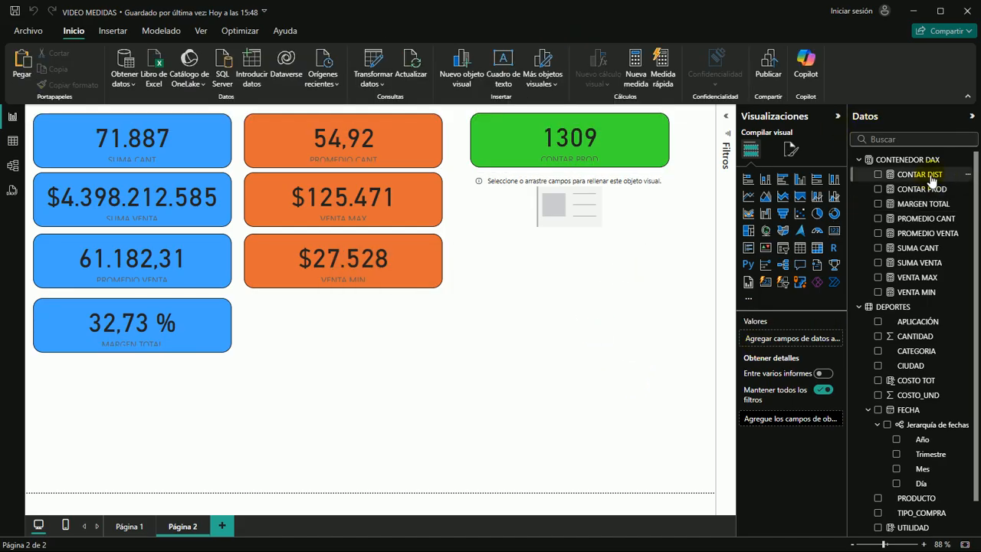
drag(929, 177, 583, 216)
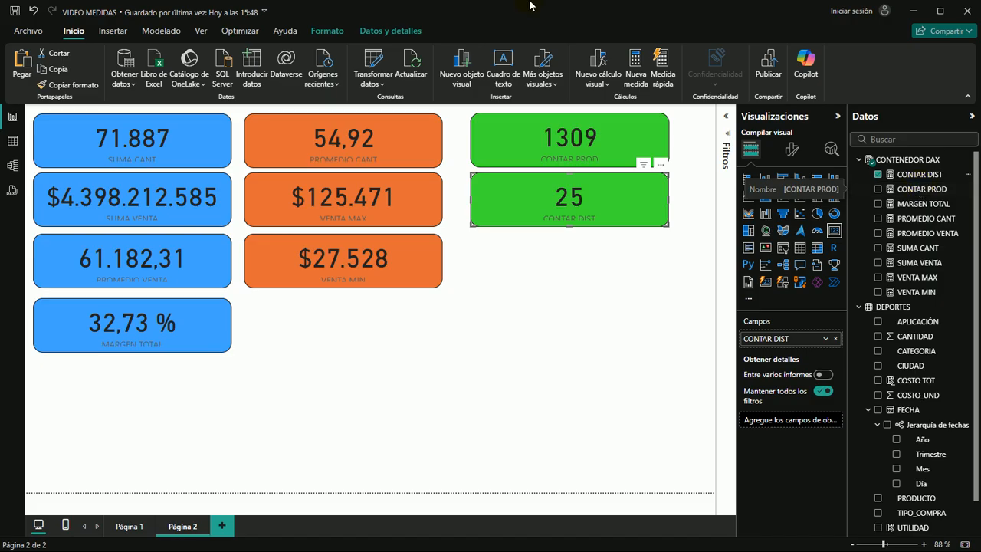
key(ctrl+s)
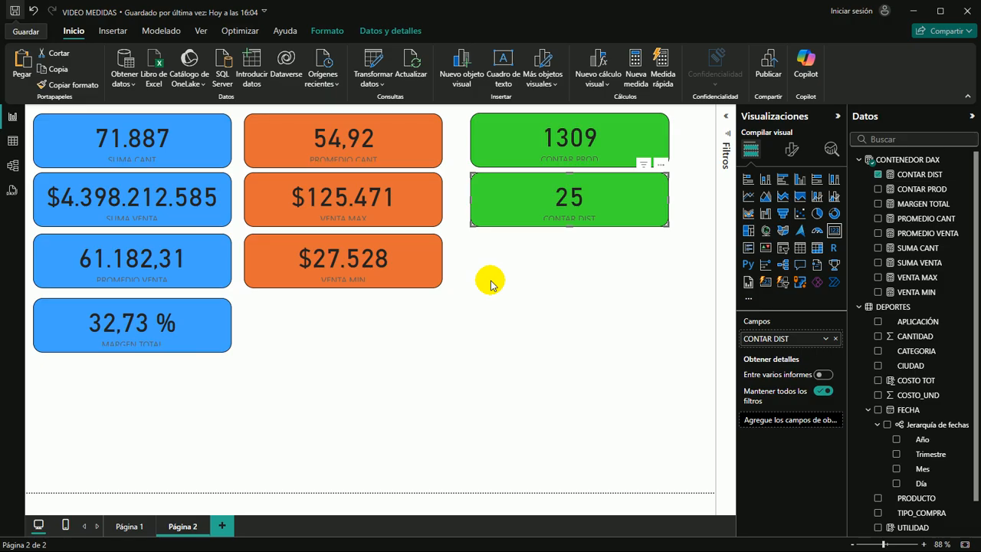
click(613, 299)
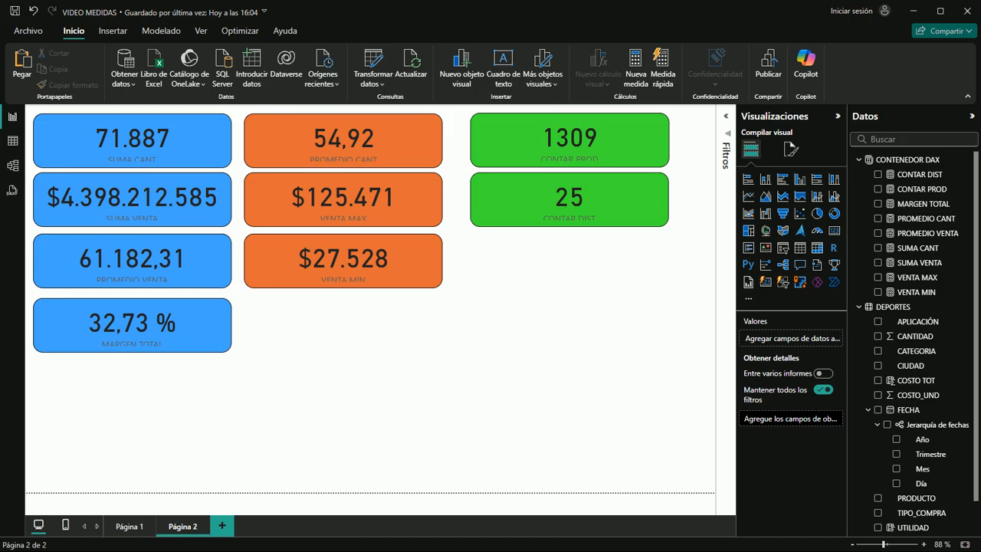
On a new report page, build a large table with Mes from the FECHA hierarchy and the sum of CANTIDAD
click(222, 527)
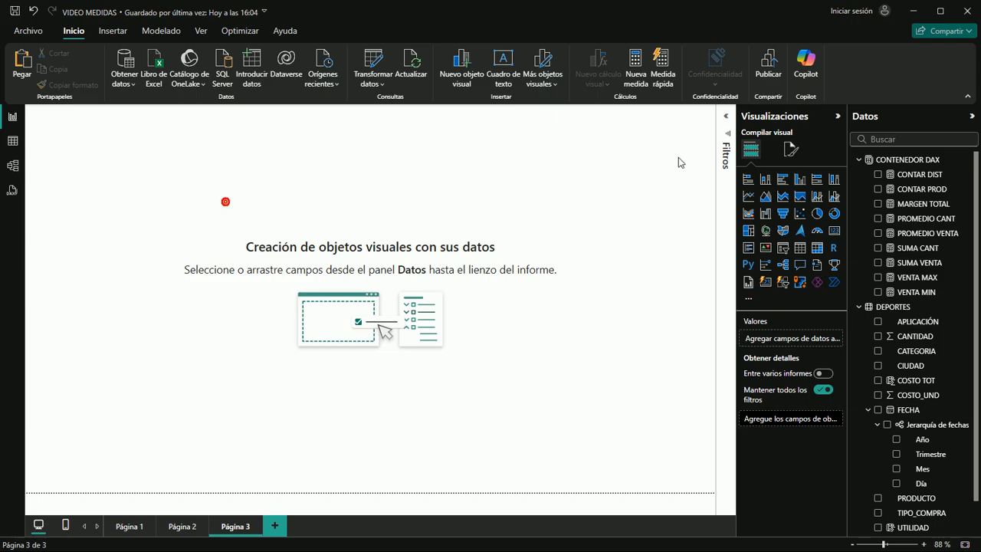
click(800, 250)
drag(181, 253, 536, 478)
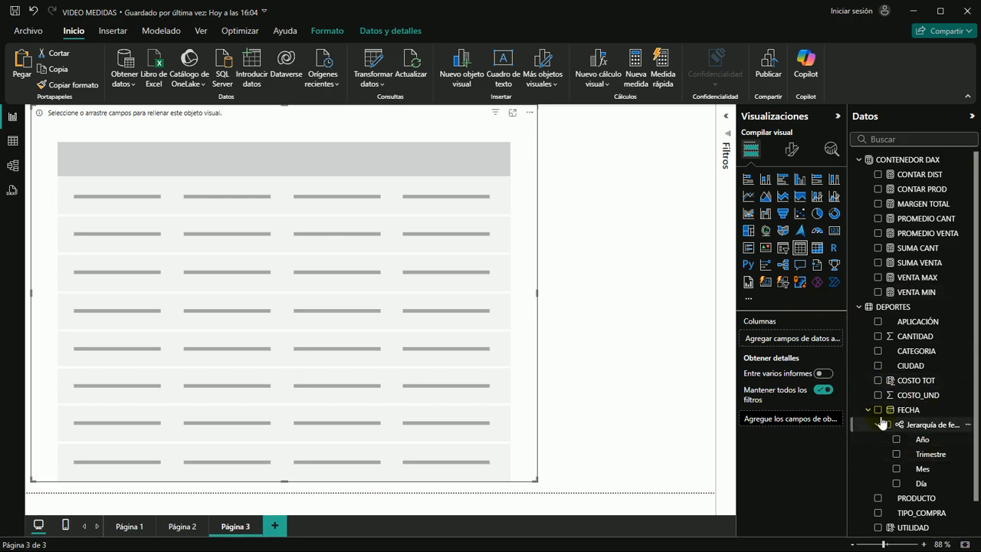
drag(921, 471, 192, 247)
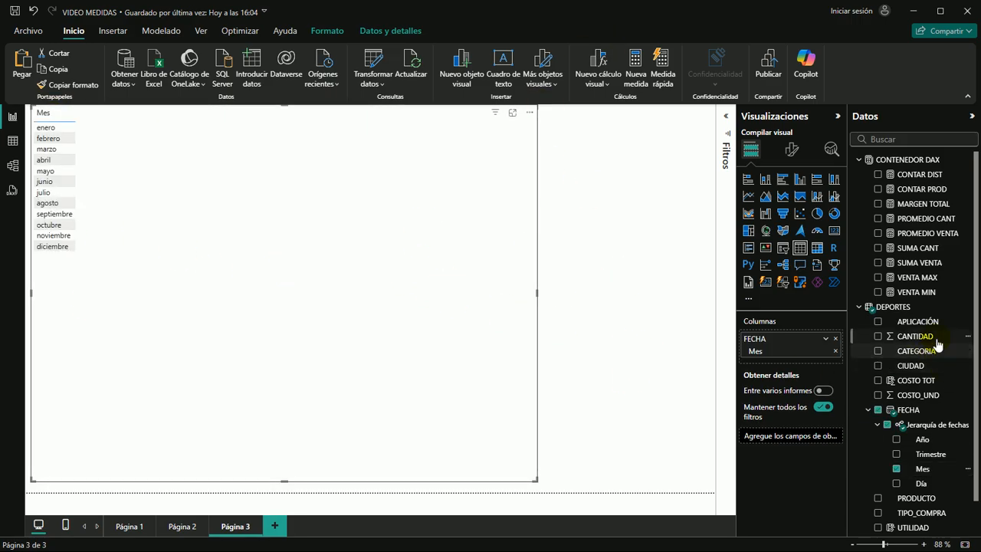
drag(923, 340, 241, 225)
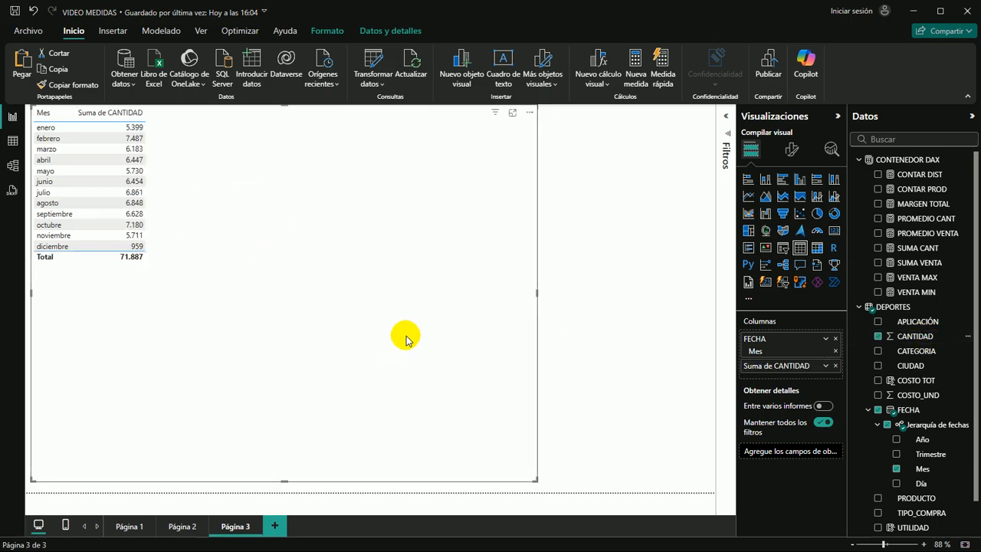
Set the font size of the table's values to 16 and widen the table visual
click(791, 150)
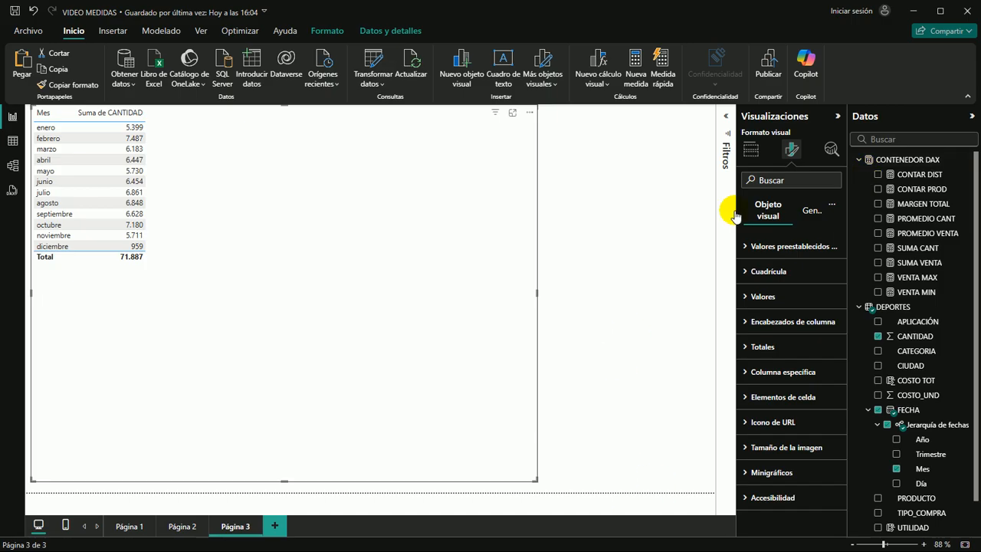
click(752, 298)
click(832, 355)
click(832, 355)
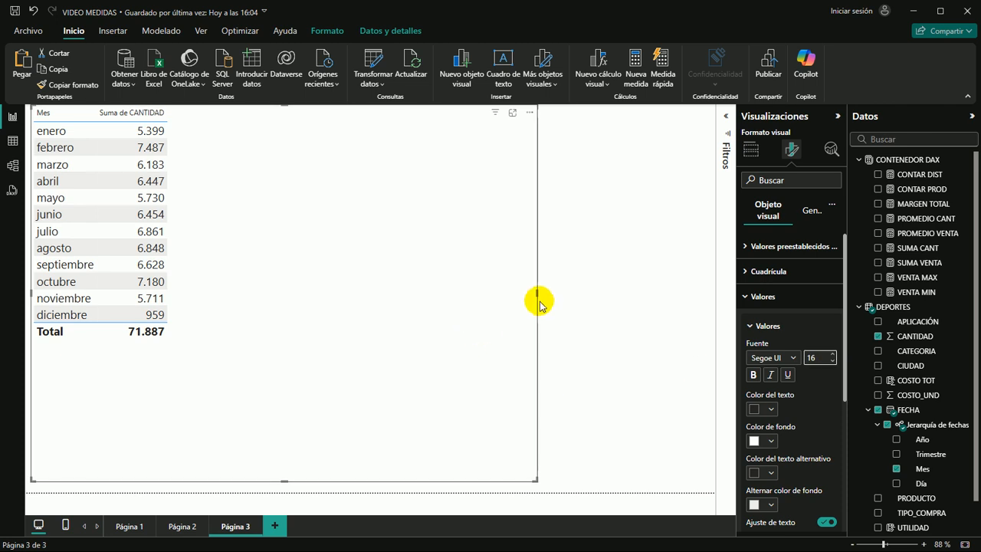
drag(536, 294, 609, 294)
click(245, 193)
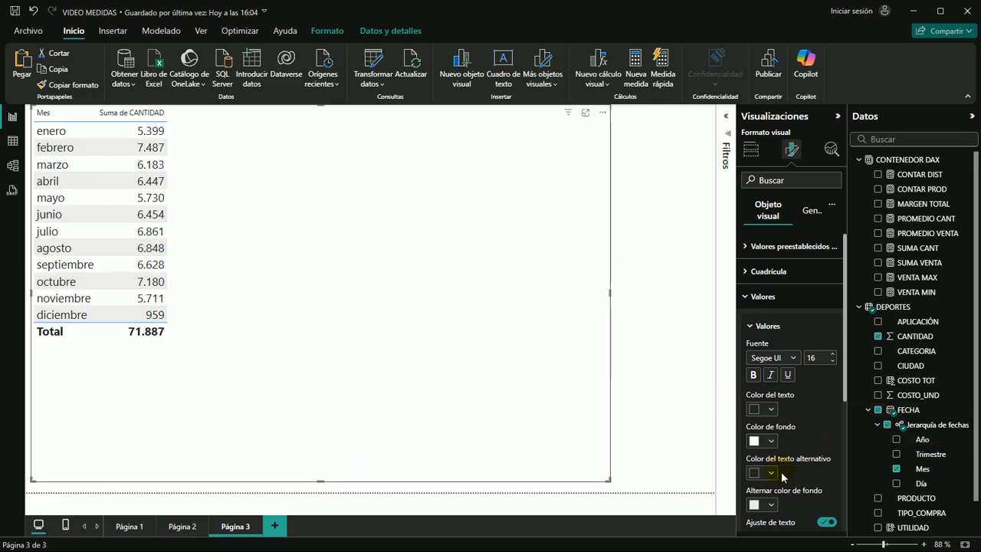
Set the table values' background color to light blue and the alternate background color to light yellow
scroll(797, 438, down, 2)
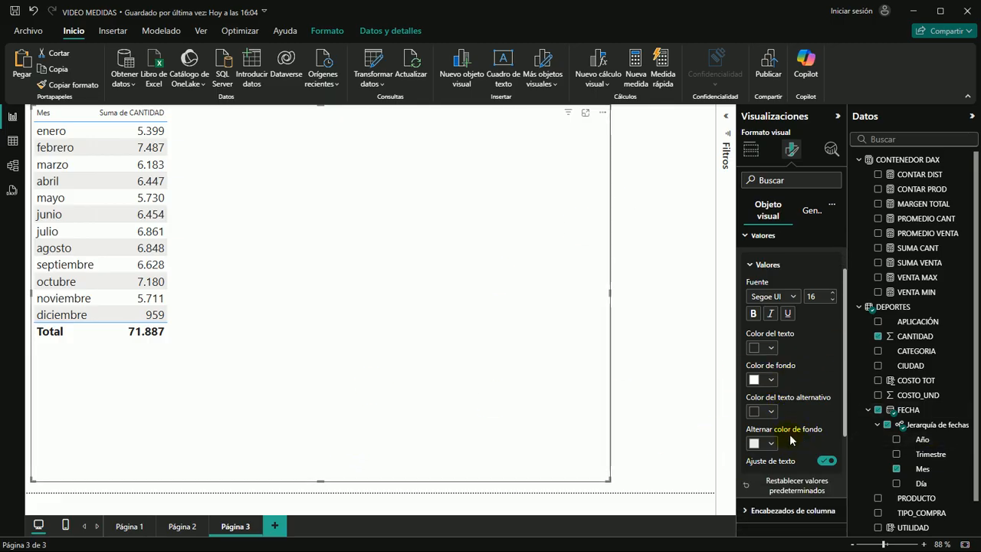
click(768, 380)
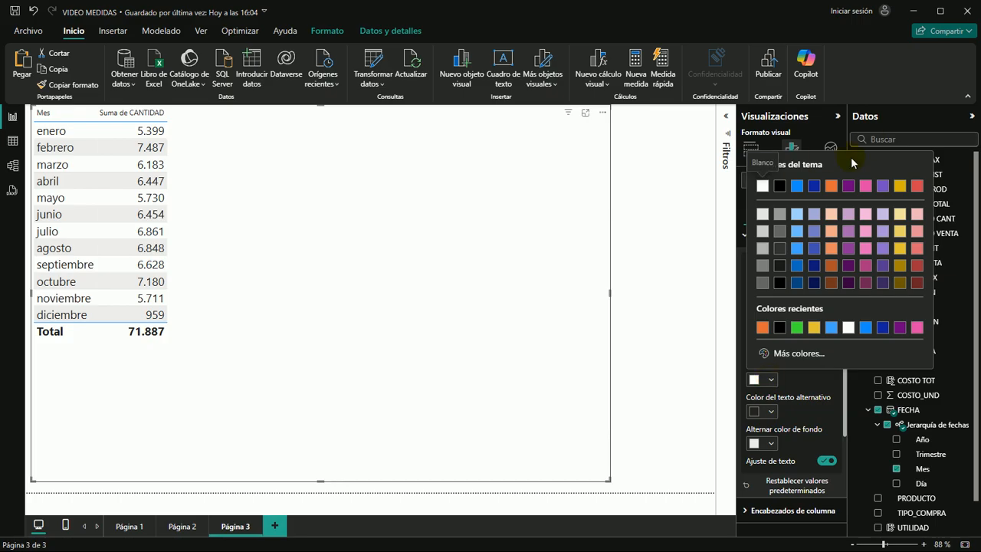
click(797, 214)
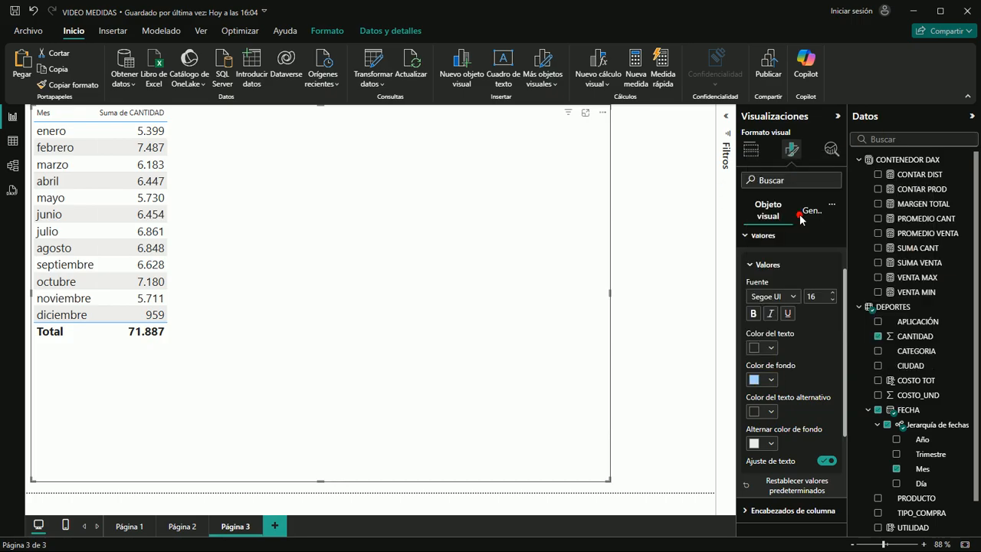
click(770, 444)
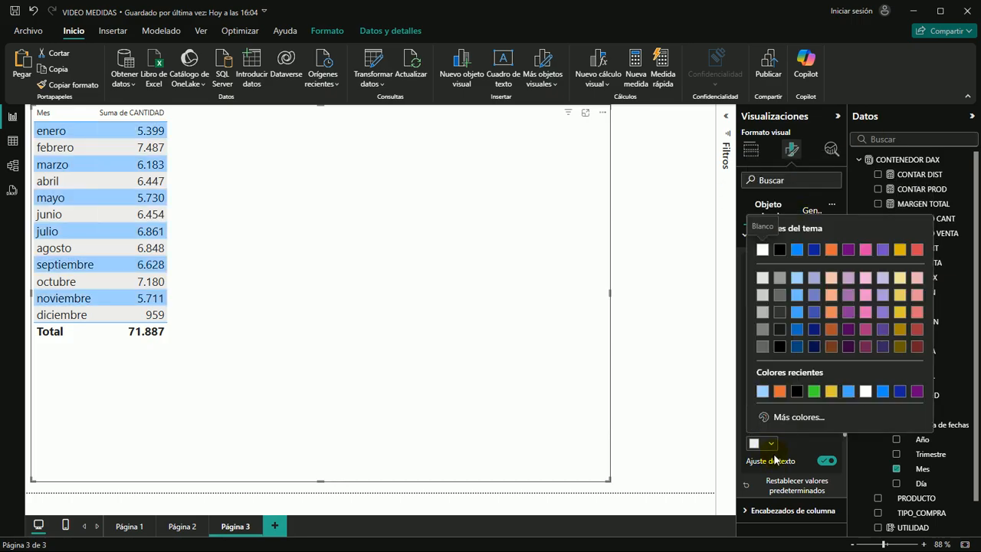
click(899, 278)
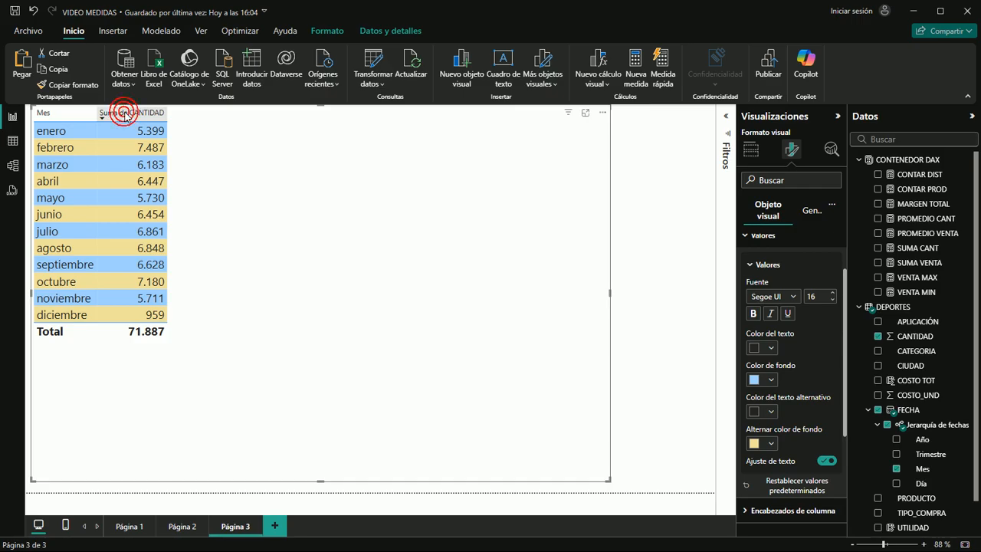
Sort the table by Suma de CANTIDAD in descending order and return it to ascending order by Mes
click(128, 112)
click(125, 114)
click(125, 114)
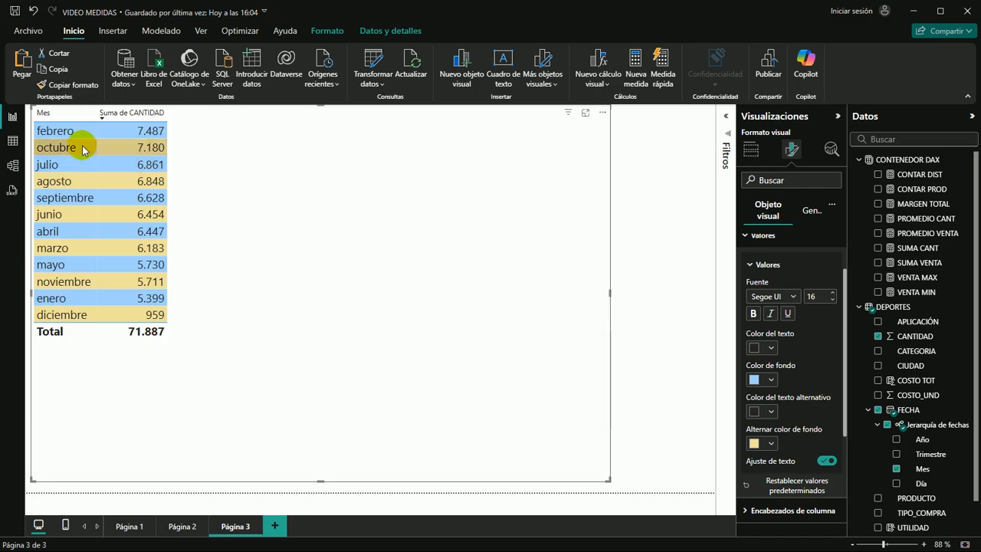
click(41, 113)
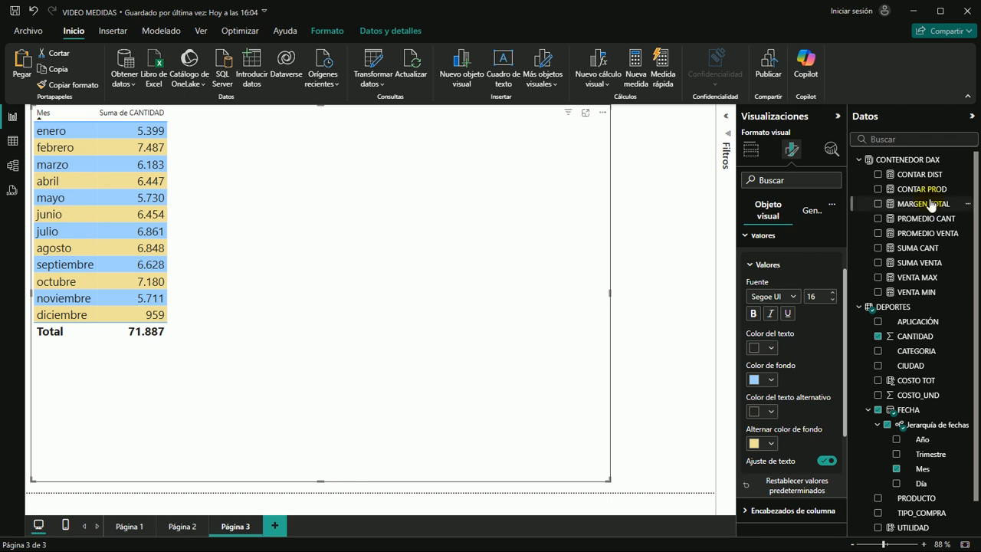
Examine the rows of the DEPORTES table in the data view and return to Página 3 of the report
click(905, 159)
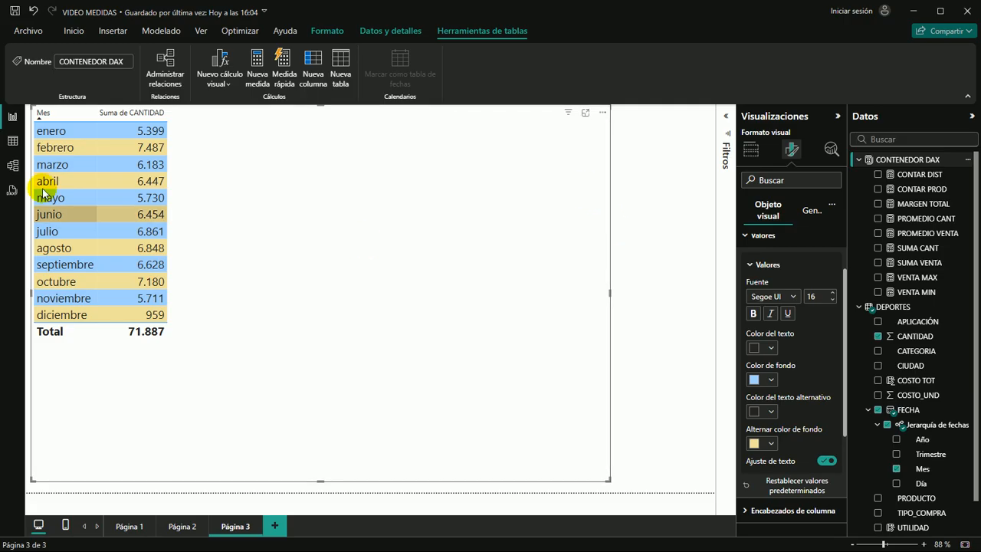
key(ctrl+2)
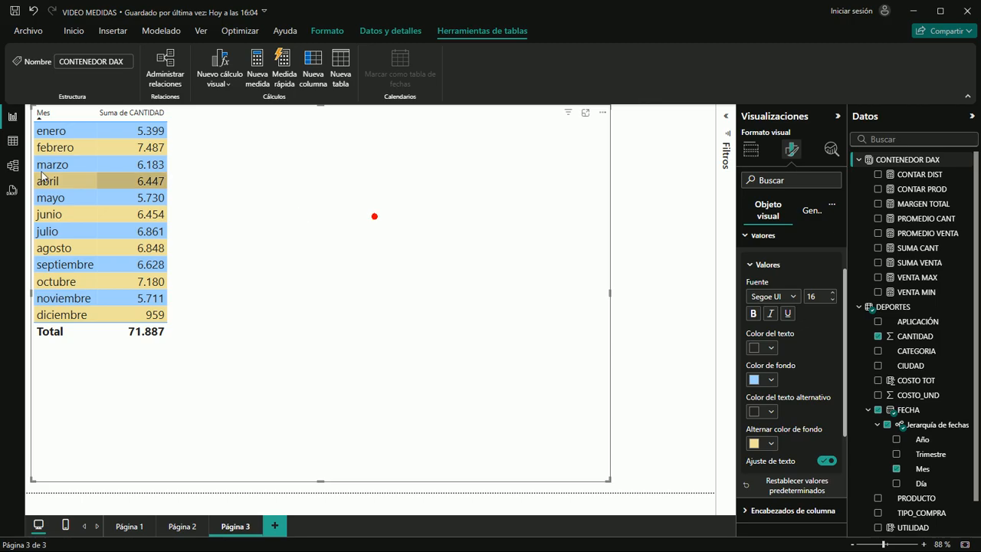
click(12, 141)
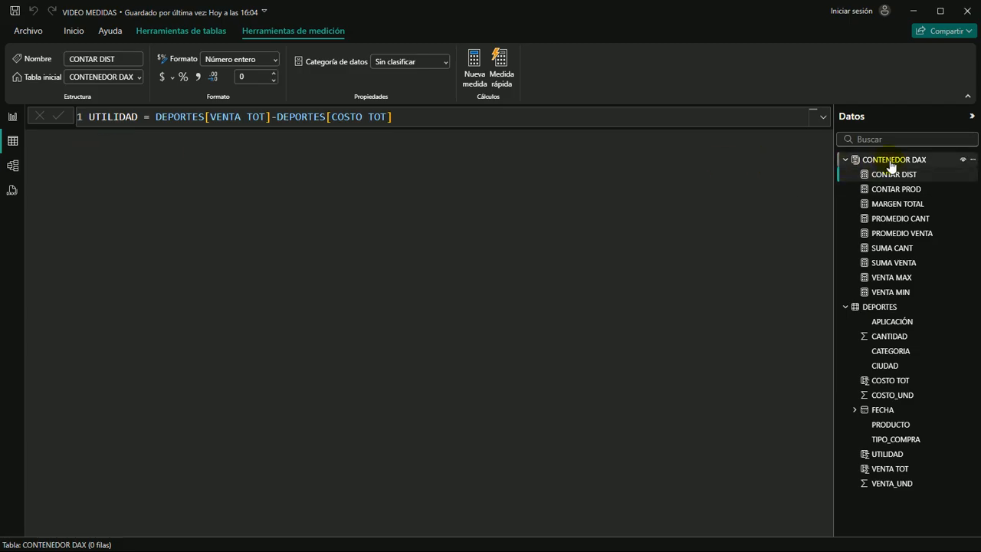
click(885, 307)
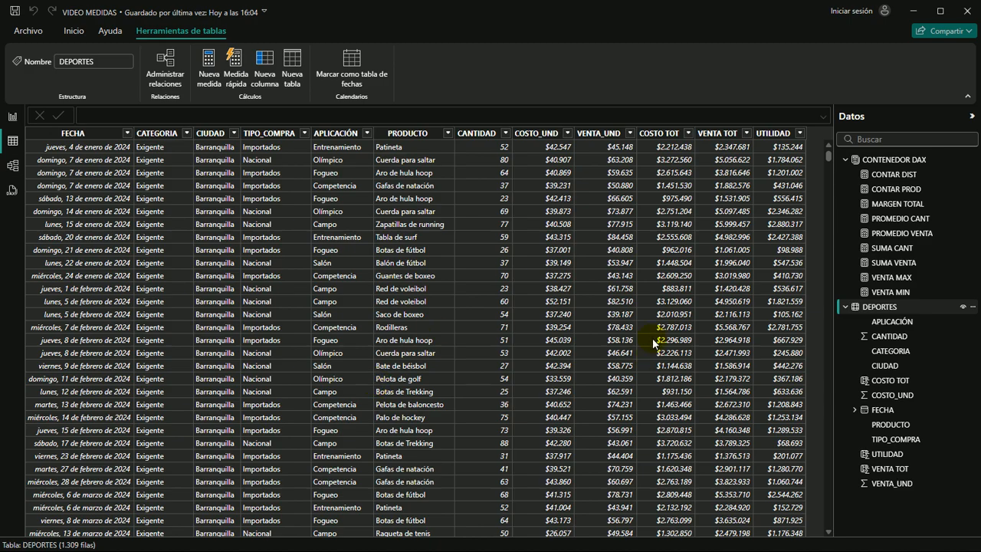
scroll(239, 350, down, 20)
scroll(220, 332, down, 15)
scroll(220, 332, up, 8)
scroll(208, 371, up, 20)
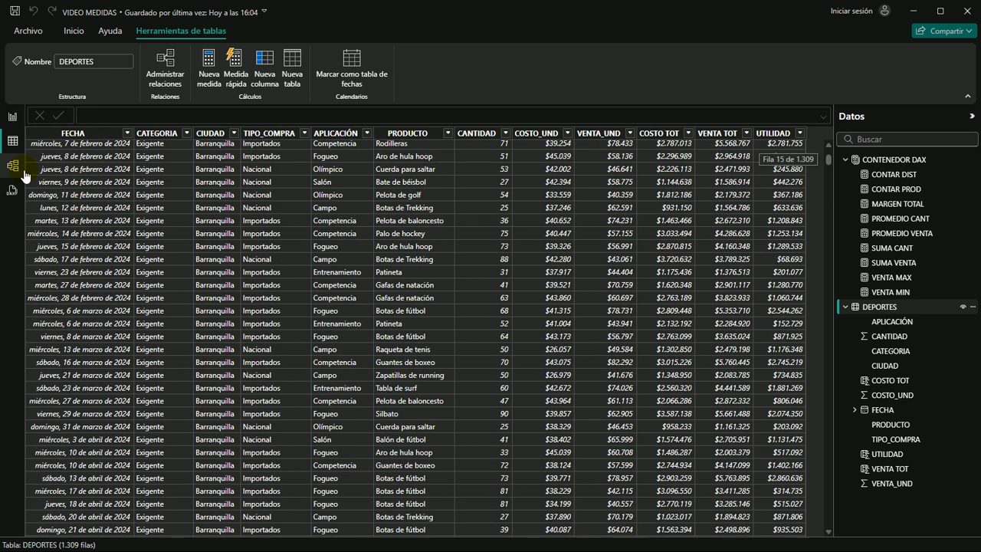
click(11, 118)
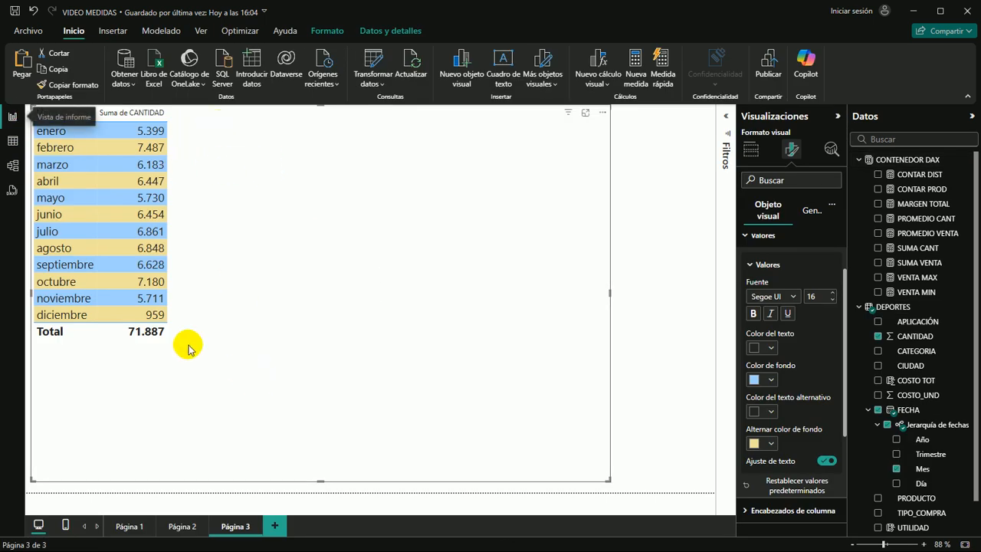
Shift the table visual slightly to the right on the page and deselect it
drag(141, 133, 175, 134)
click(430, 149)
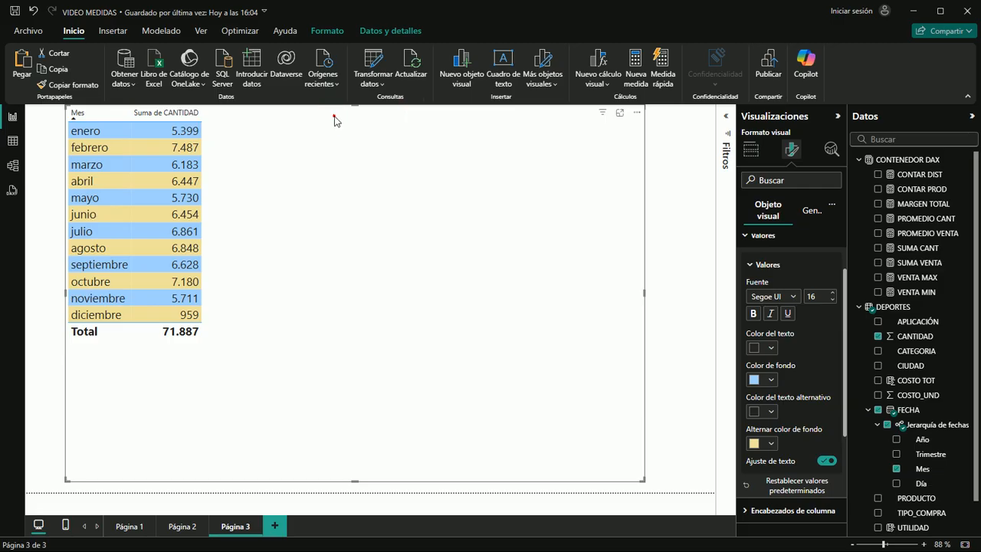
click(695, 249)
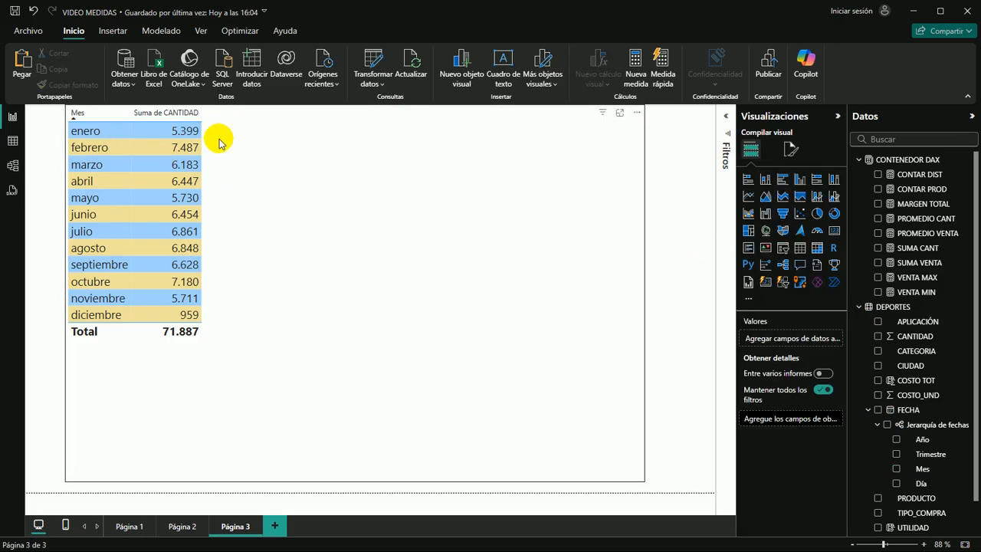
Reverse the table's order by Mes to descending and set it back to ascending
click(165, 113)
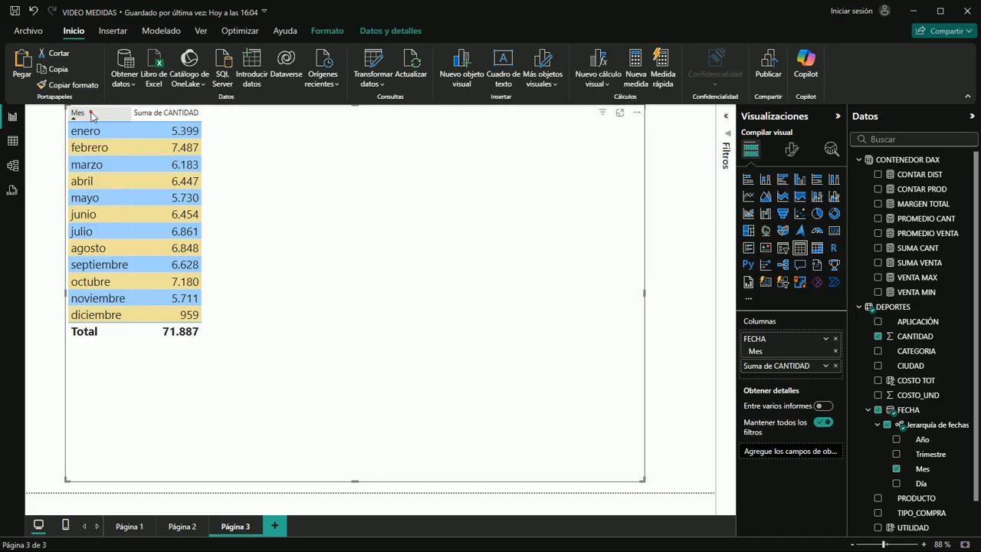
click(55, 171)
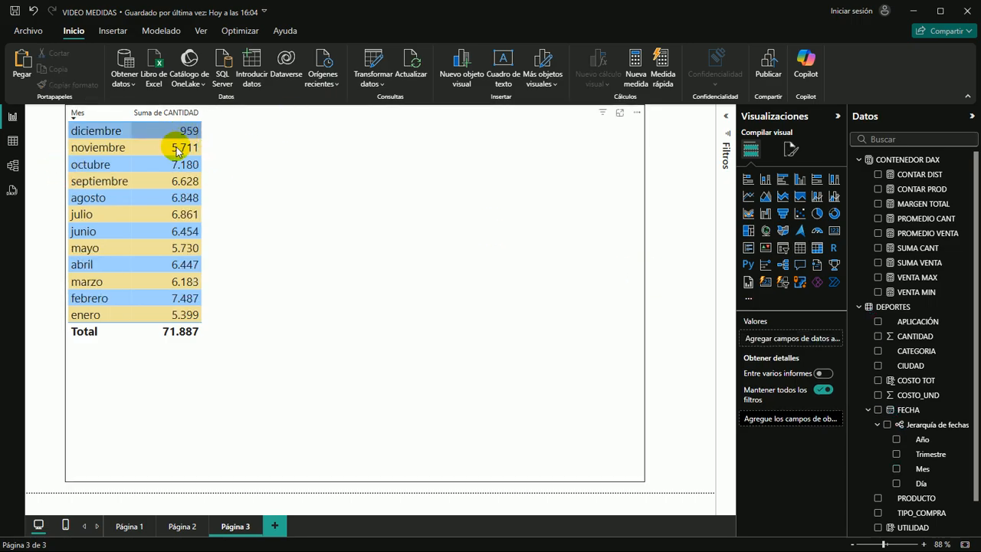
click(76, 112)
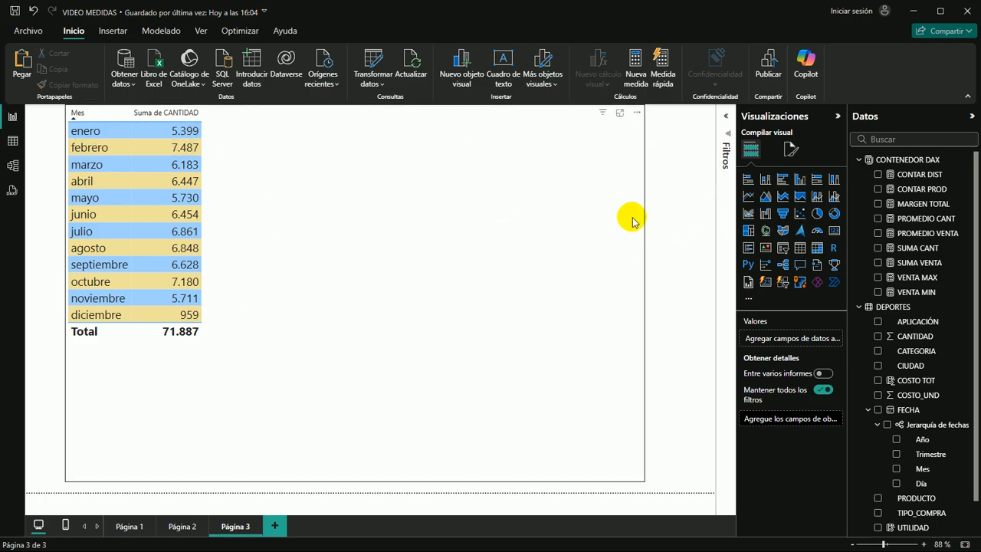
Create a new measure named CALI in the CONTENEDOR DAX table and begin its formula with the CALCULATE function
click(898, 161)
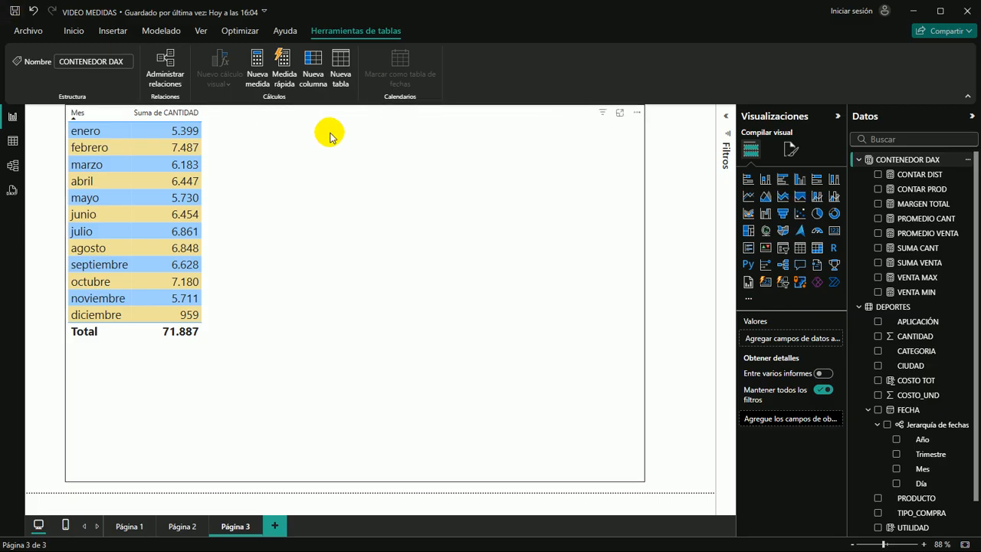
click(259, 68)
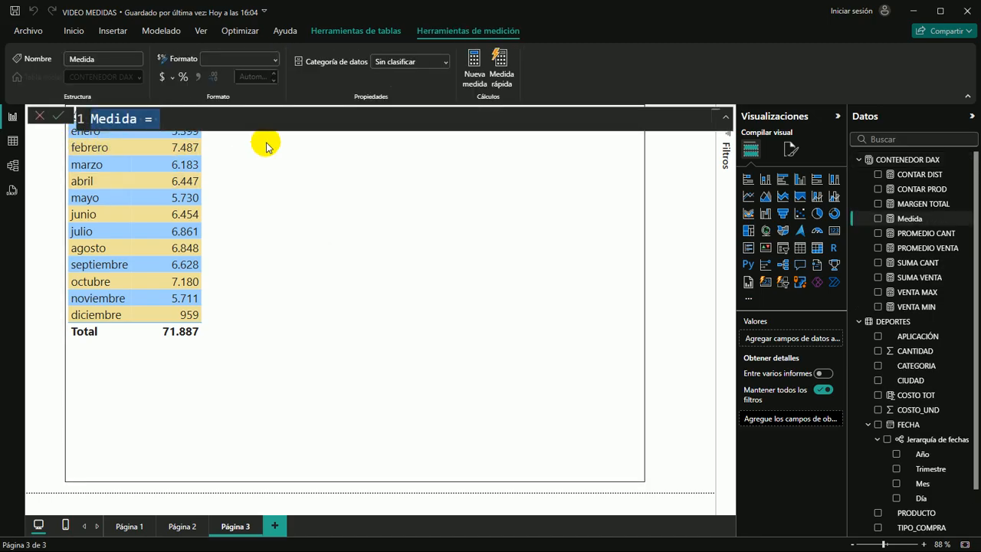
text(CALI)
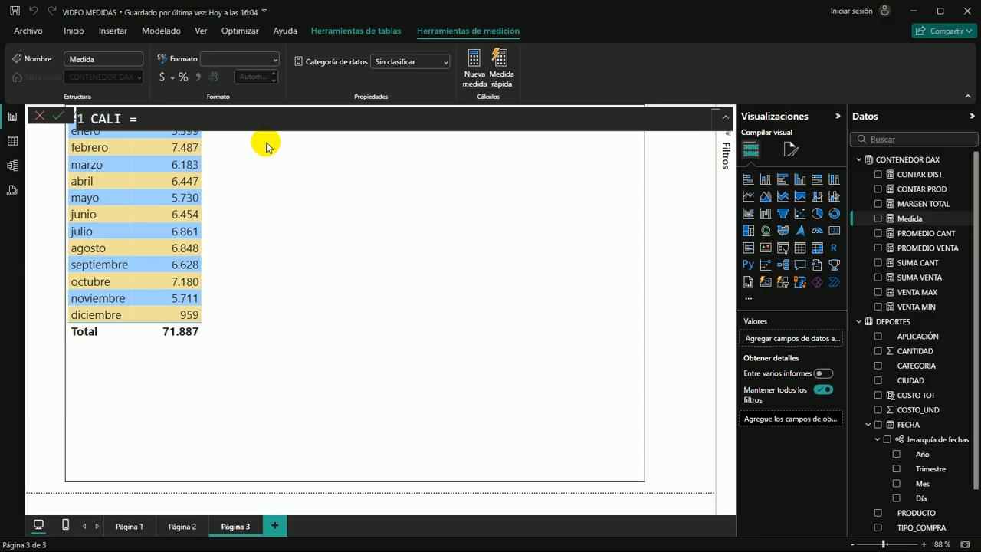
text(= CAL)
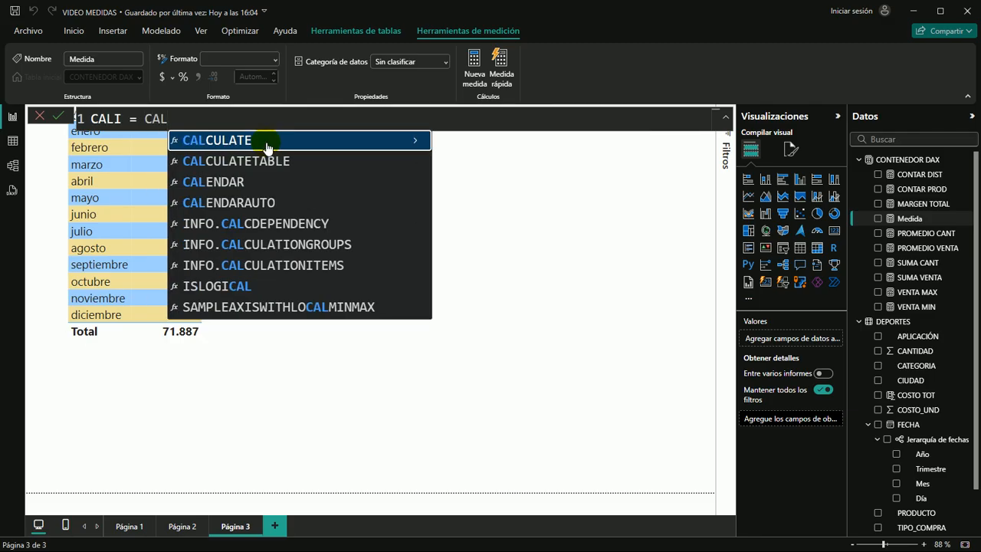
click(266, 141)
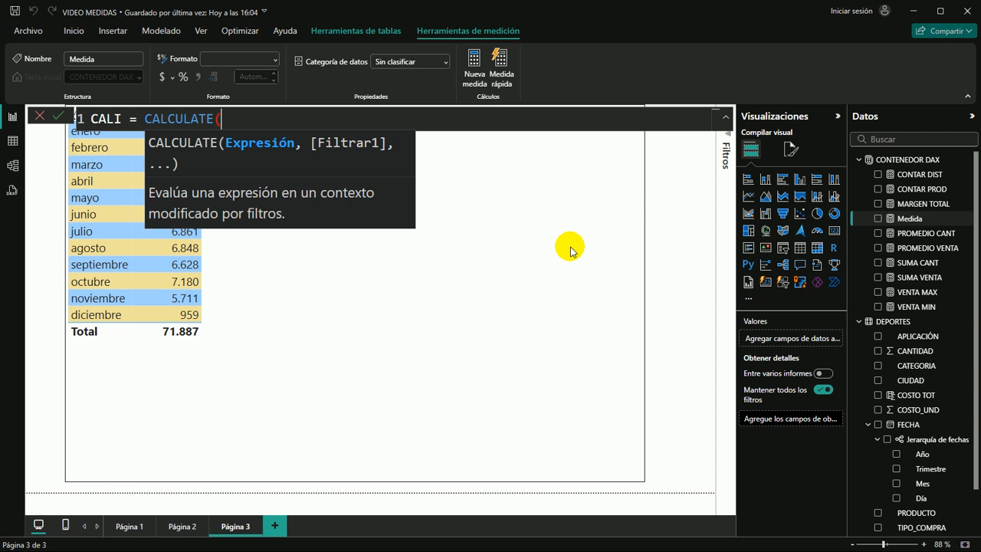
Enter SUM(DEPORTES[CANTIDAD]) as the expression argument of CALCULATE in the CALI measure
text(SU)
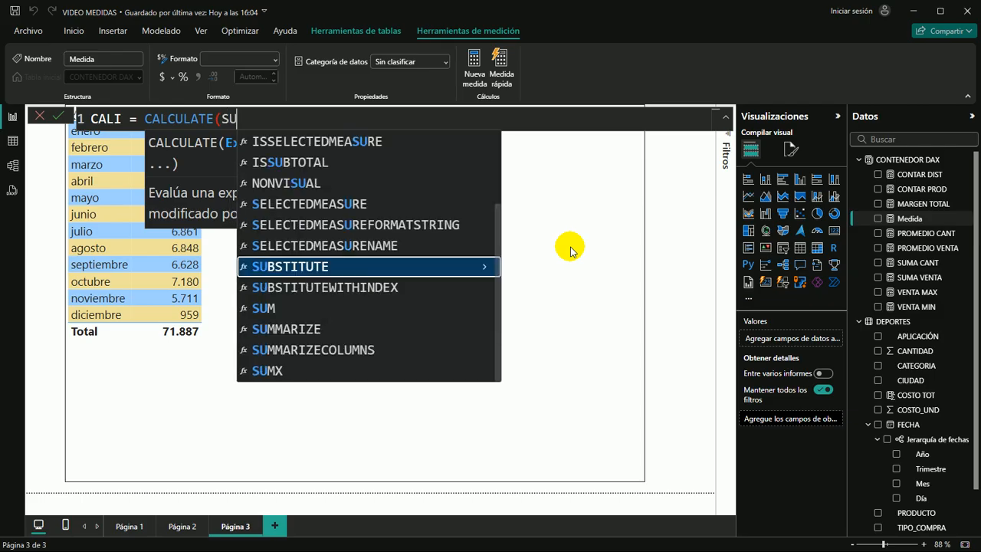
text(M()
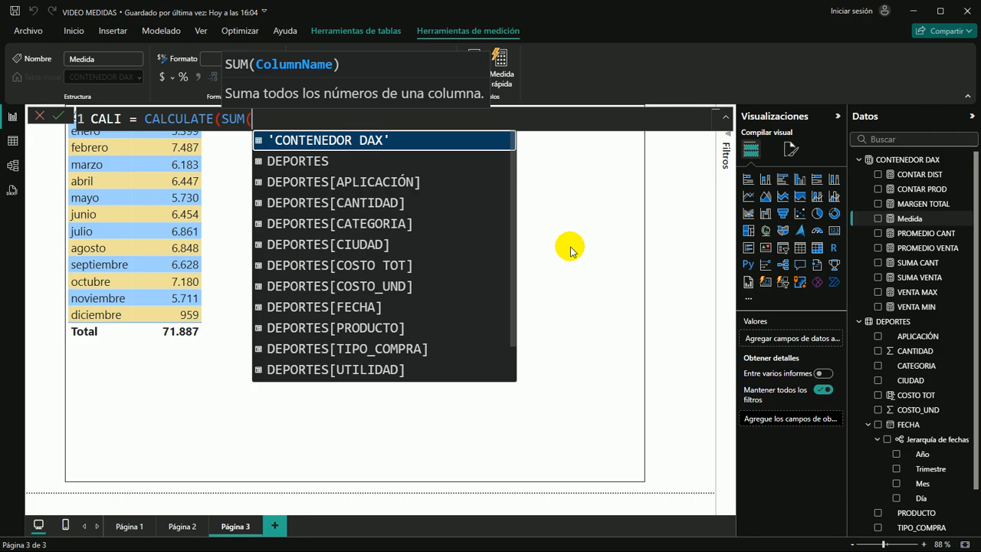
text(CAN)
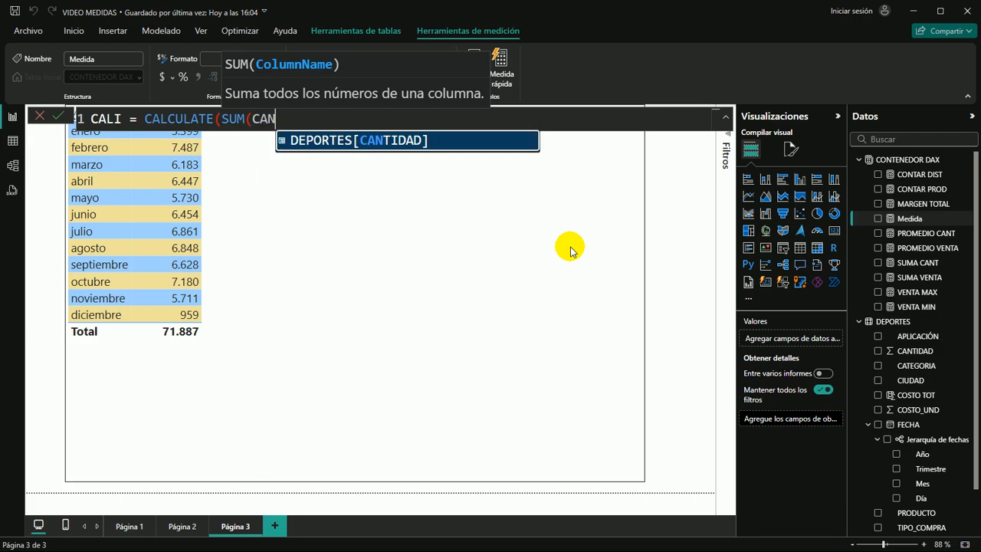
key(Tab)
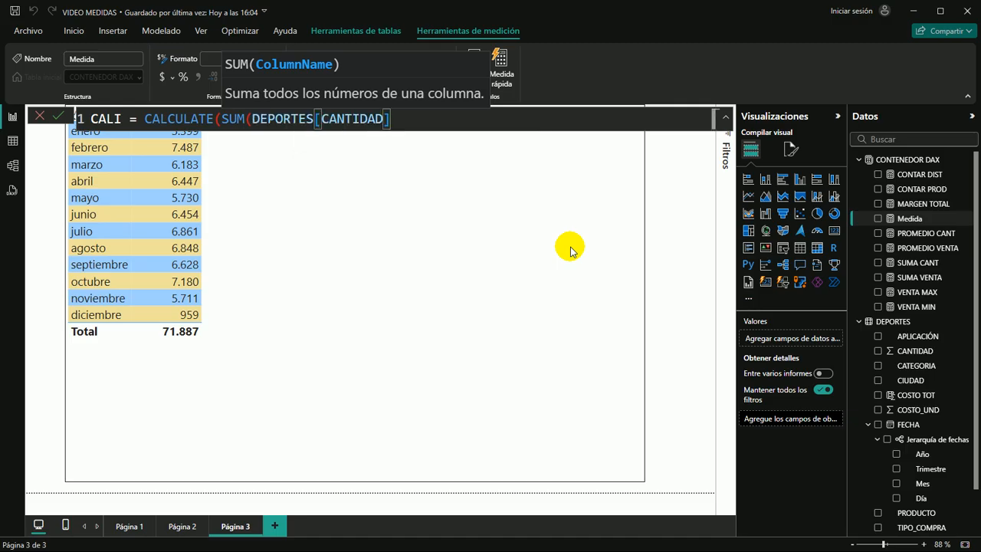
text())
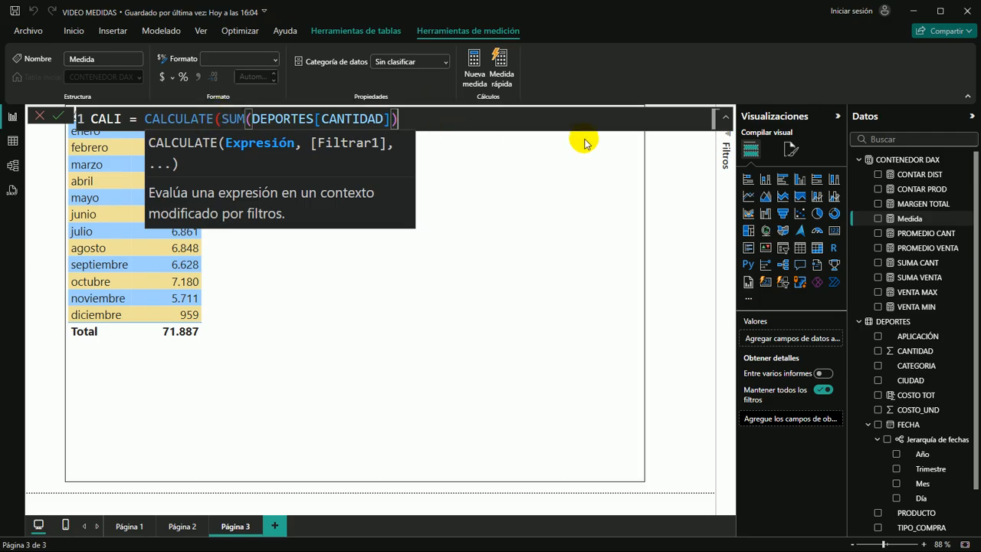
text(,)
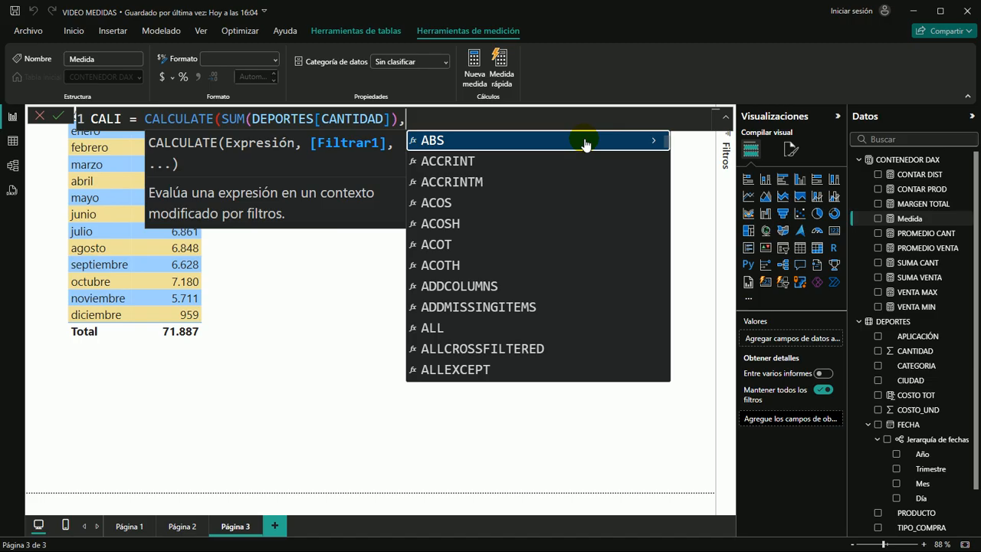
text(C)
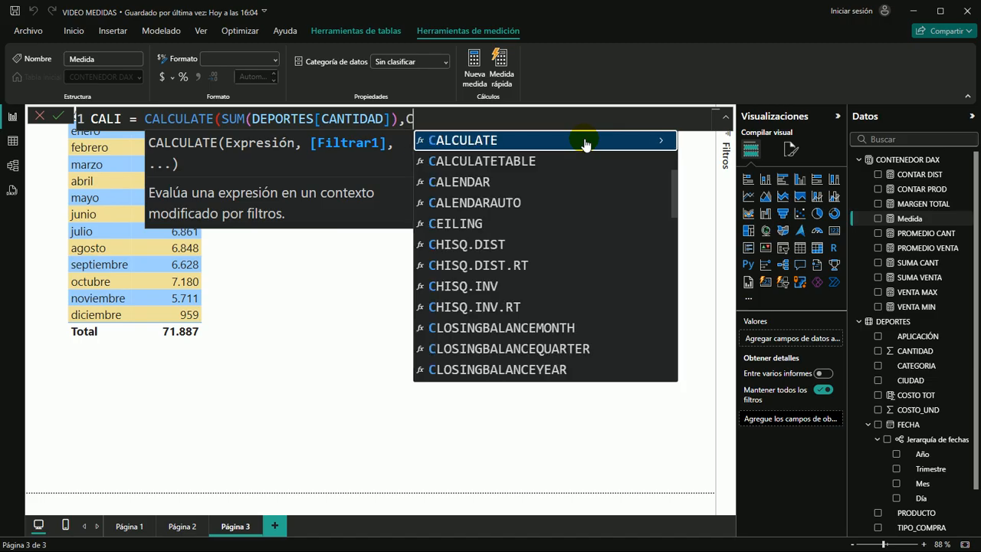
text(I)
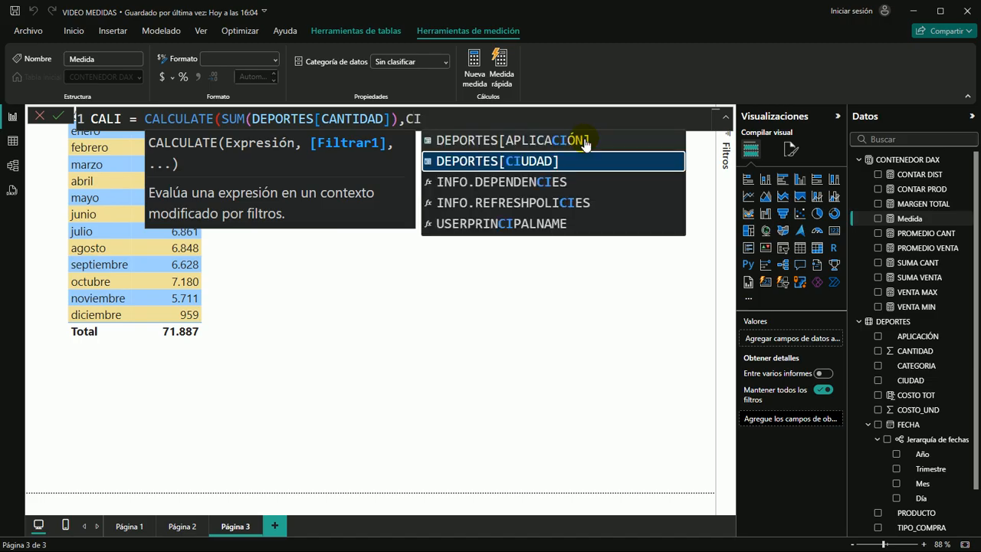
Add the filter argument DEPORTES[CIUDAD]="CALI" to the CALI measure and close the CALCULATE parenthesis
key(Tab)
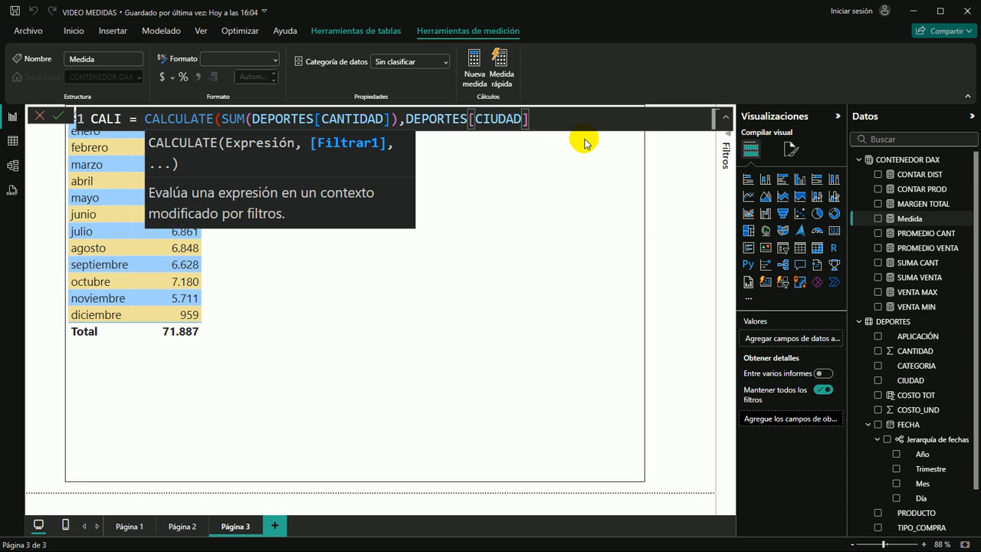
text(=(CALI)
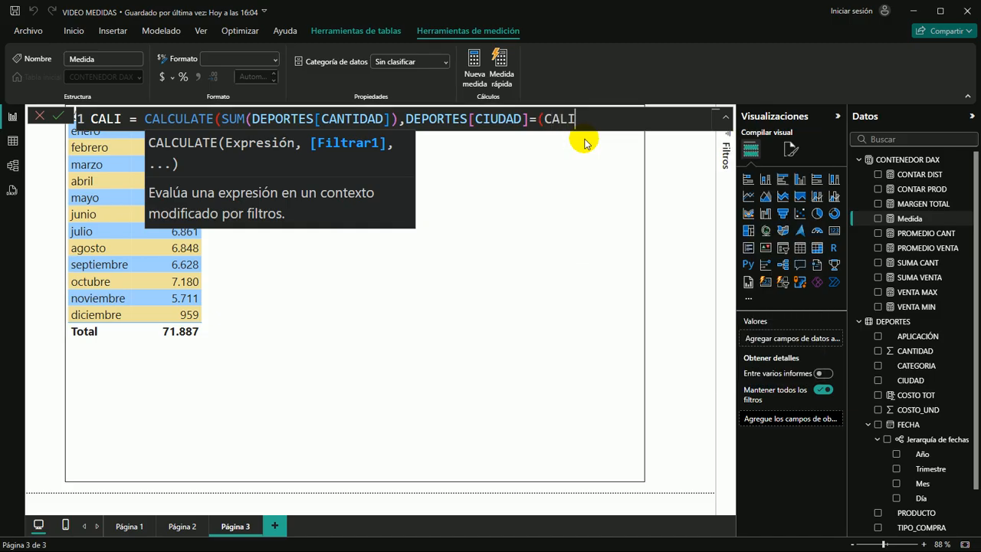
text(")
key(BackSpace)
key(BackSpace)
key(BackSpace)
key(BackSpace)
key(BackSpace)
key(BackSpace)
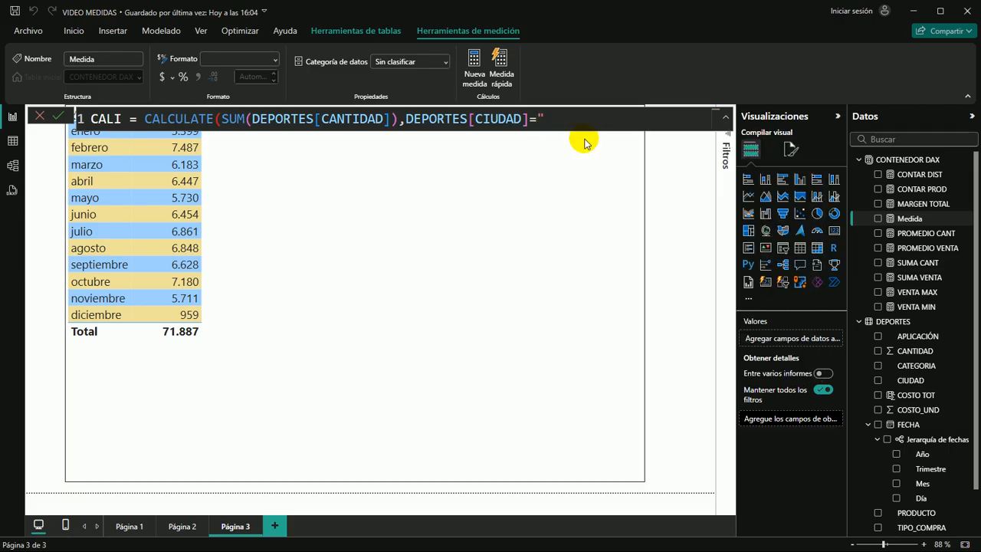
text(ALI"))
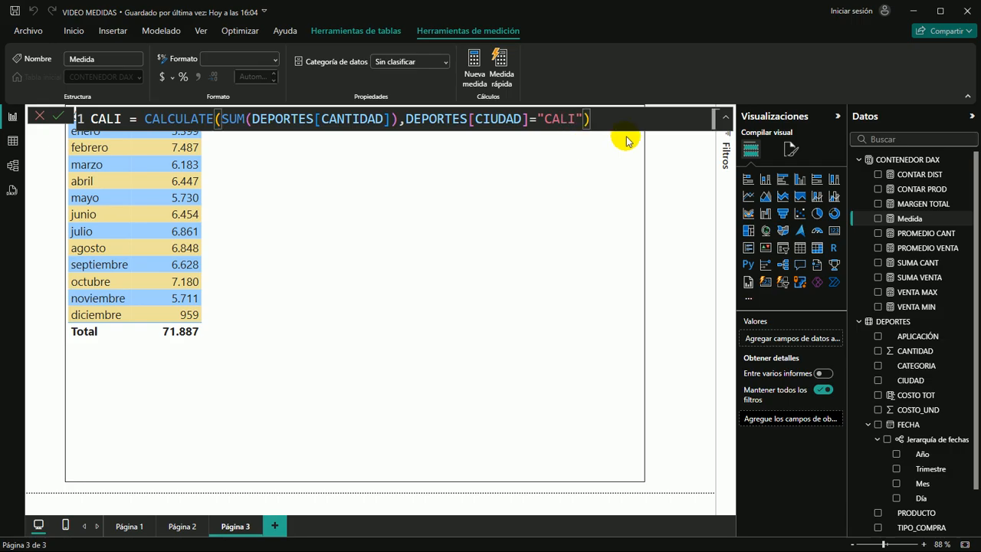
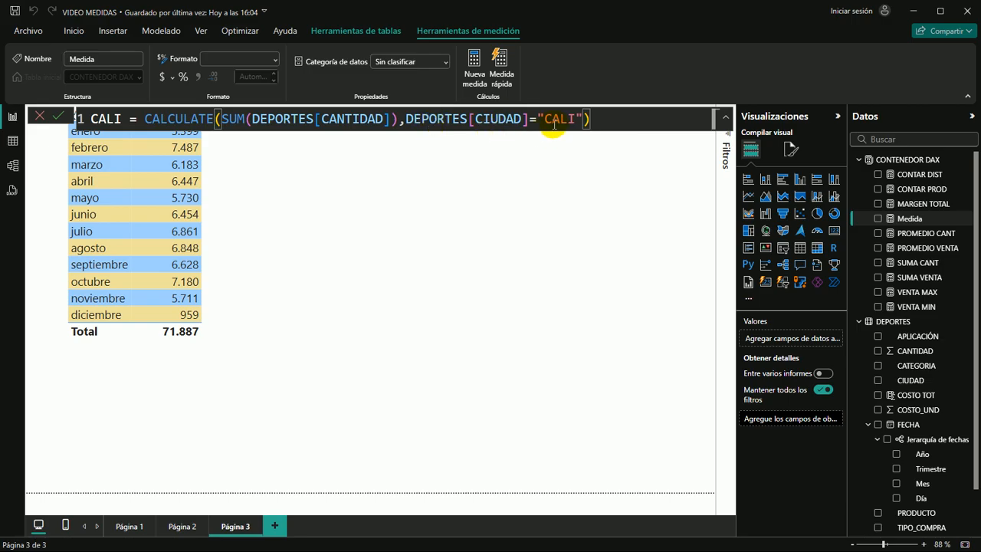
Commit the CALI measure and add it as a column to Página 3's monthly table
key(Return)
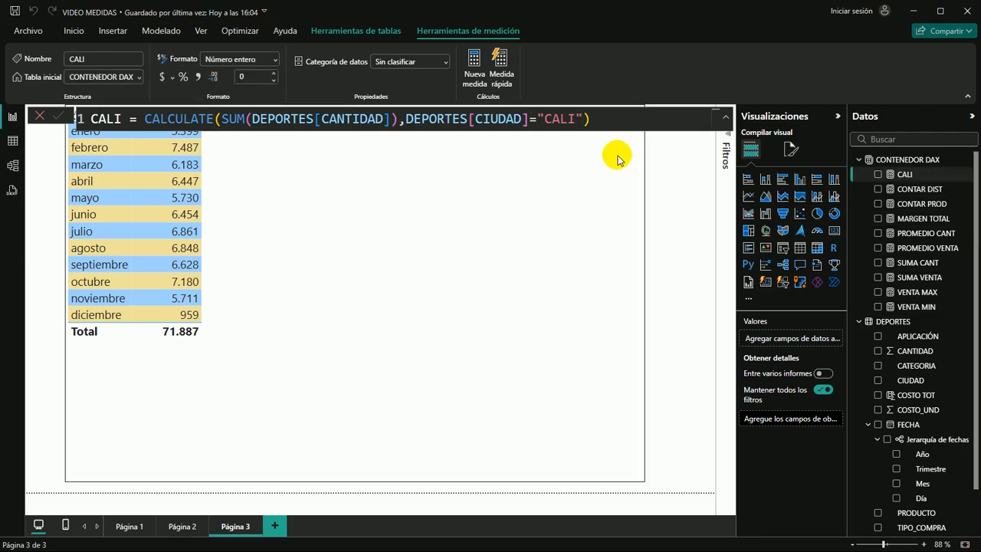
drag(902, 174, 291, 201)
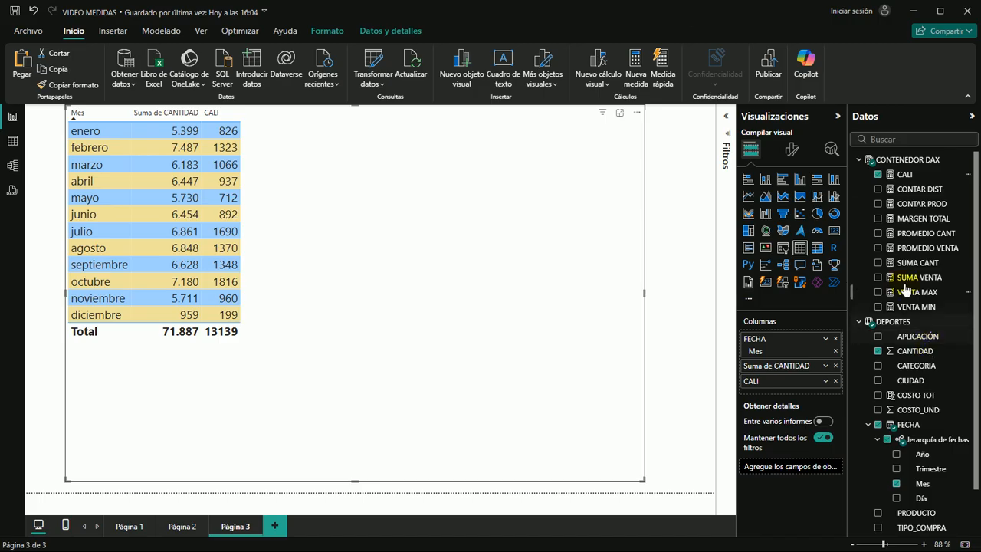
Review the CALI measure's formula, examining its CALCULATE expression and its CIUDAD filter argument
click(904, 174)
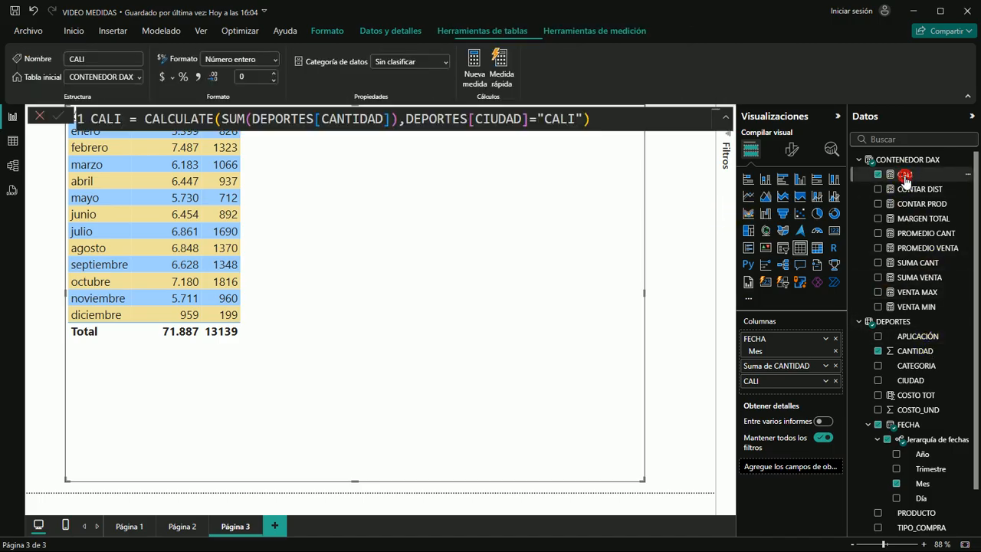
double_click(573, 118)
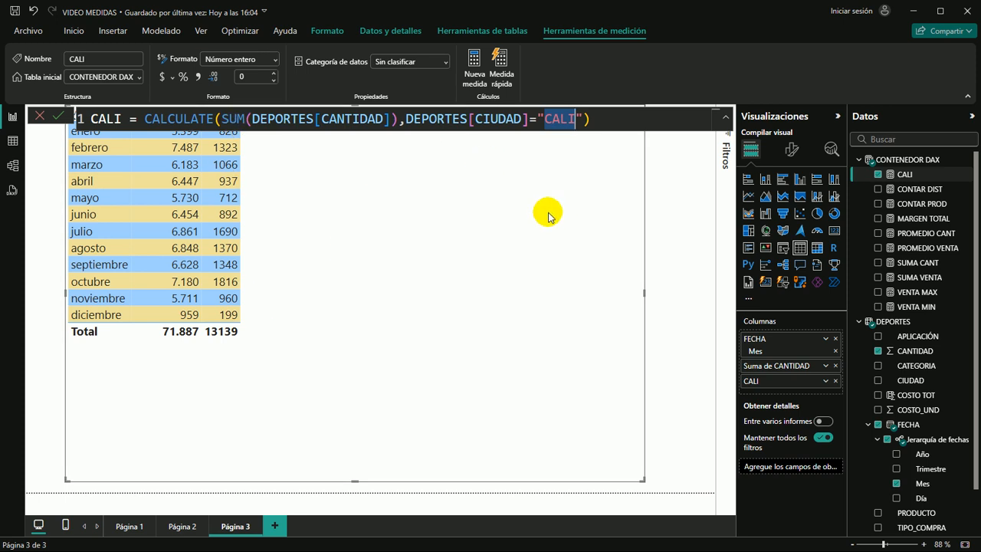
click(498, 294)
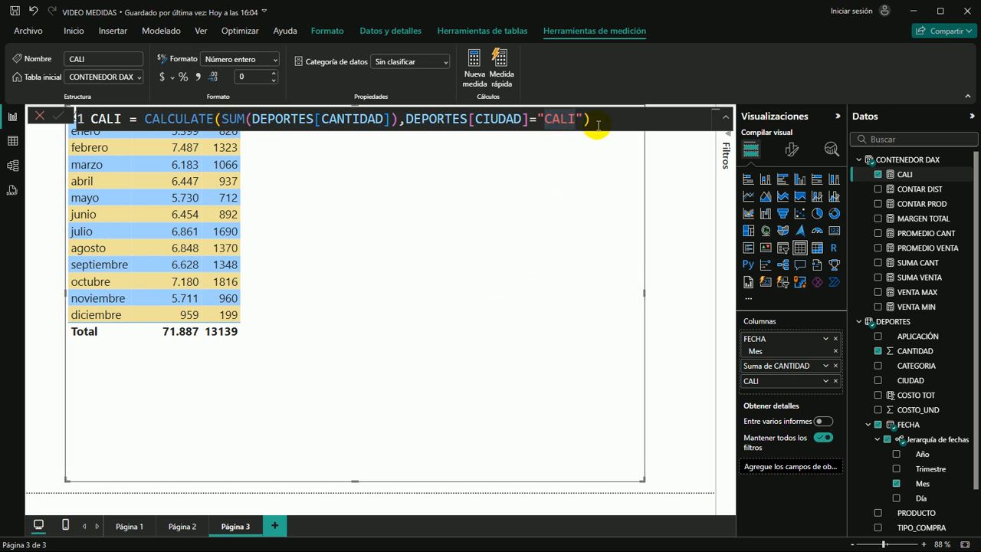
drag(601, 119, 92, 118)
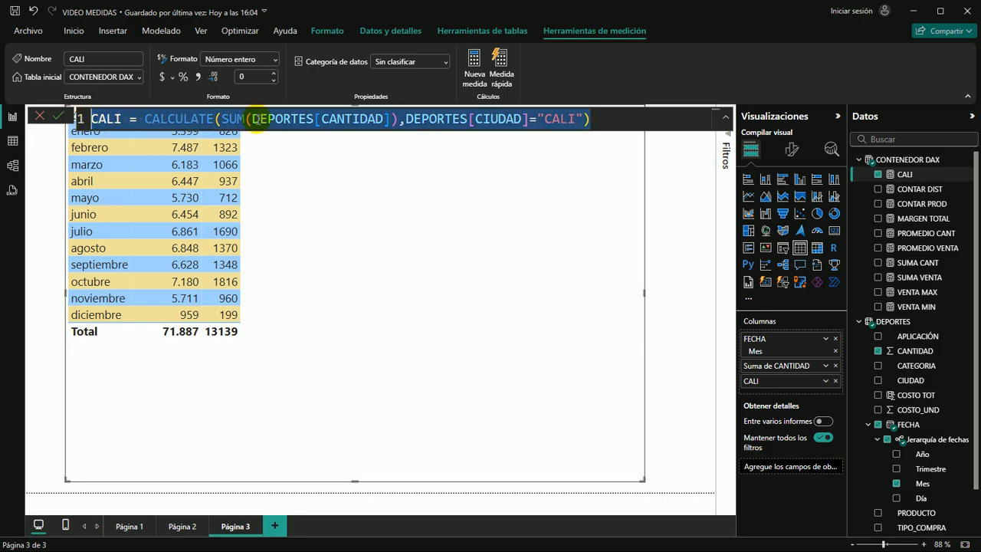
click(537, 212)
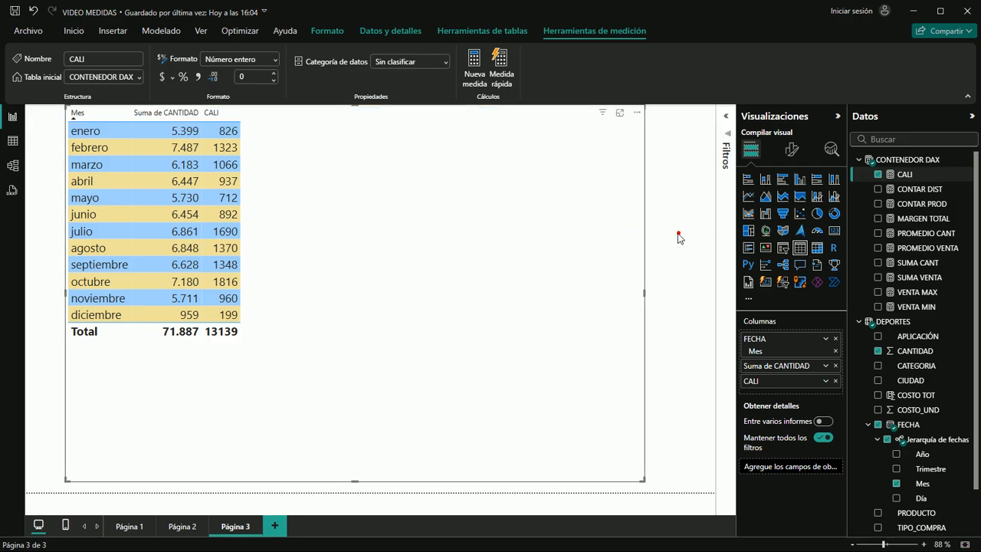
click(676, 235)
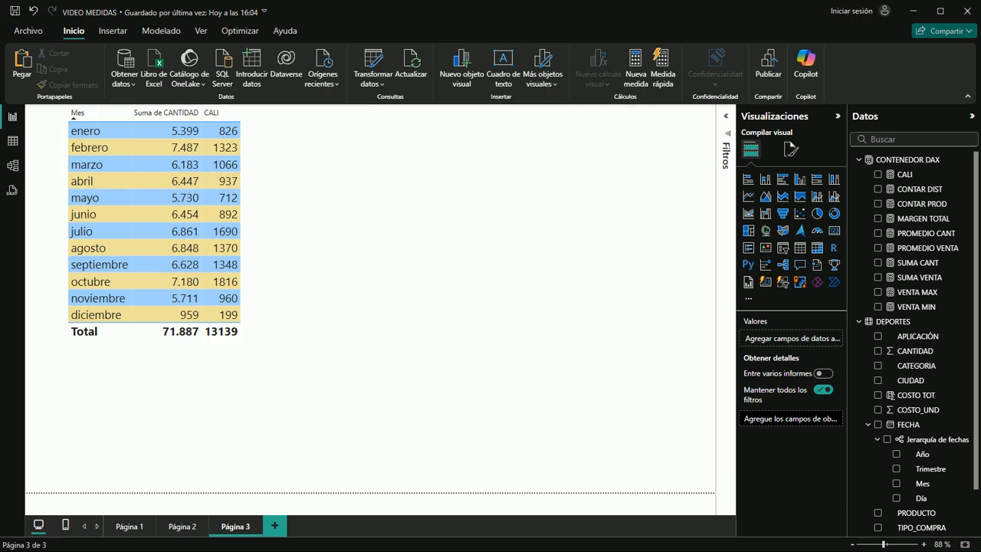
click(906, 176)
click(235, 119)
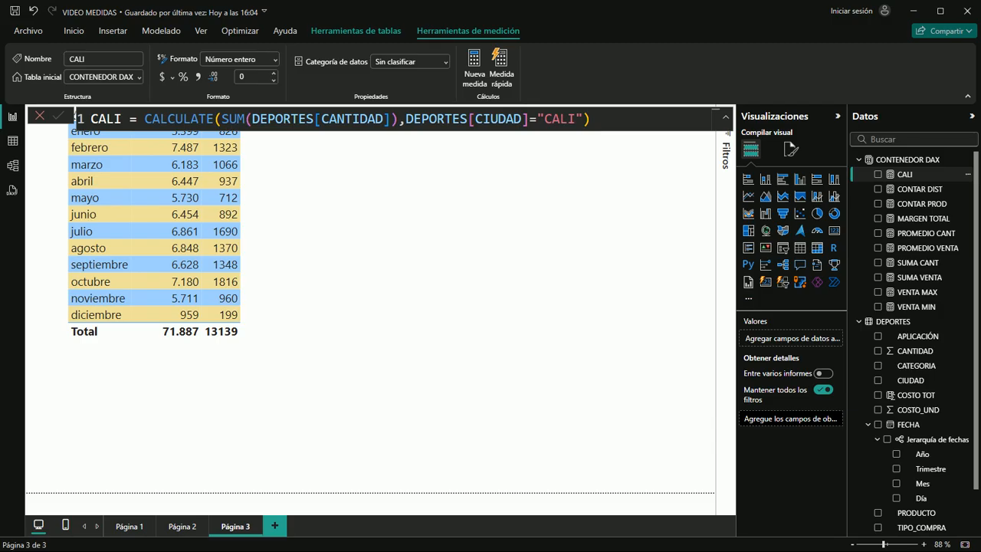
Examine the DEPORTES table's records and the distinct values of its CATEGORIA column, and return to the report
click(12, 141)
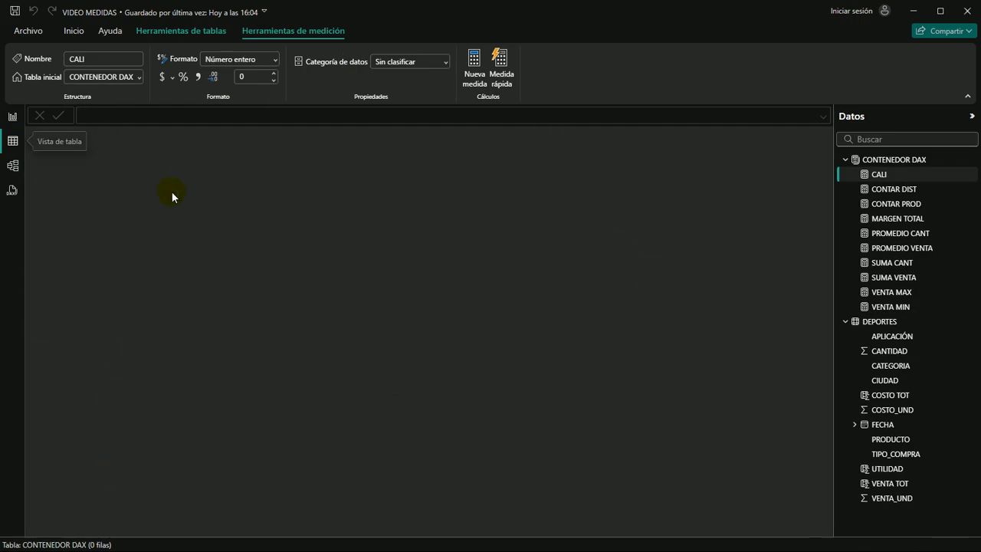
click(866, 322)
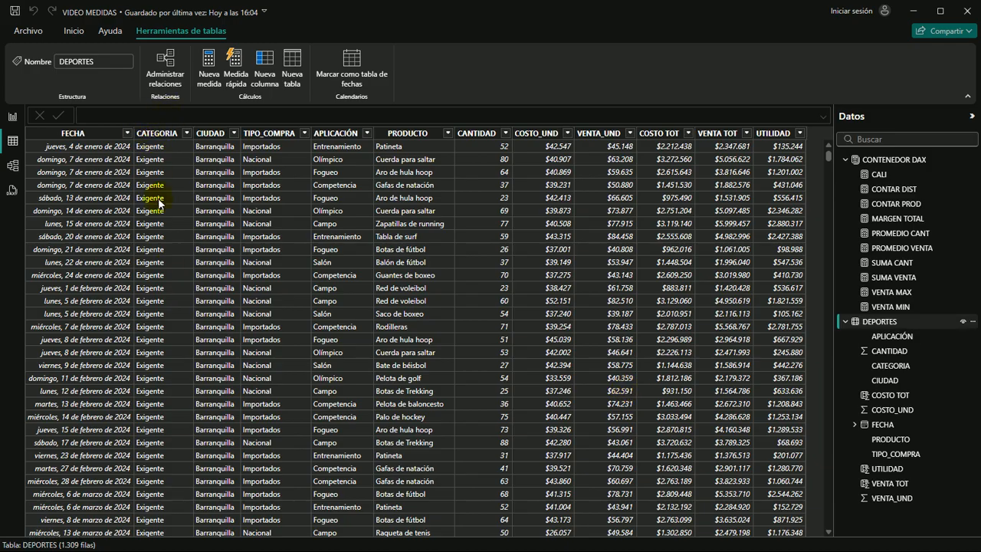
scroll(165, 202, down, 2)
scroll(167, 213, down, 20)
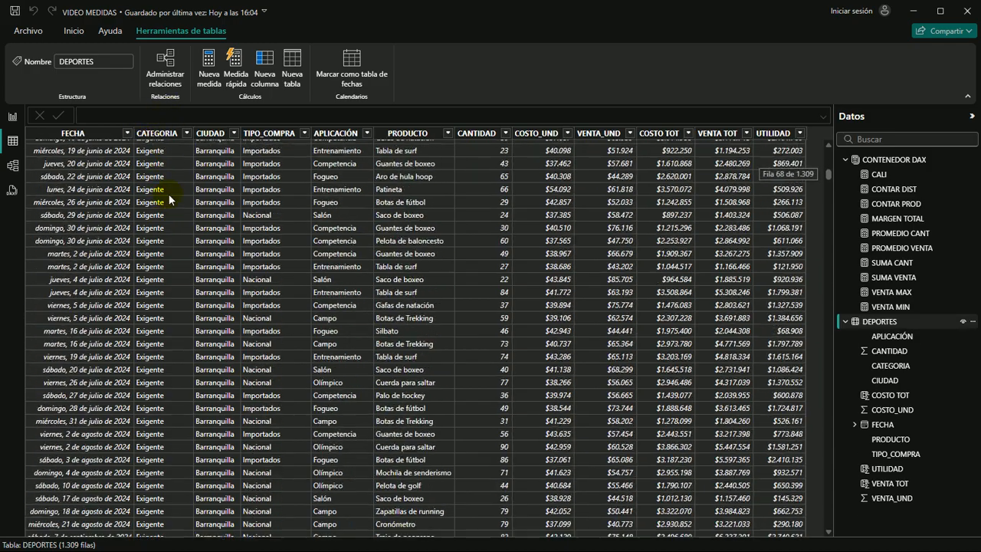
scroll(155, 210, down, 20)
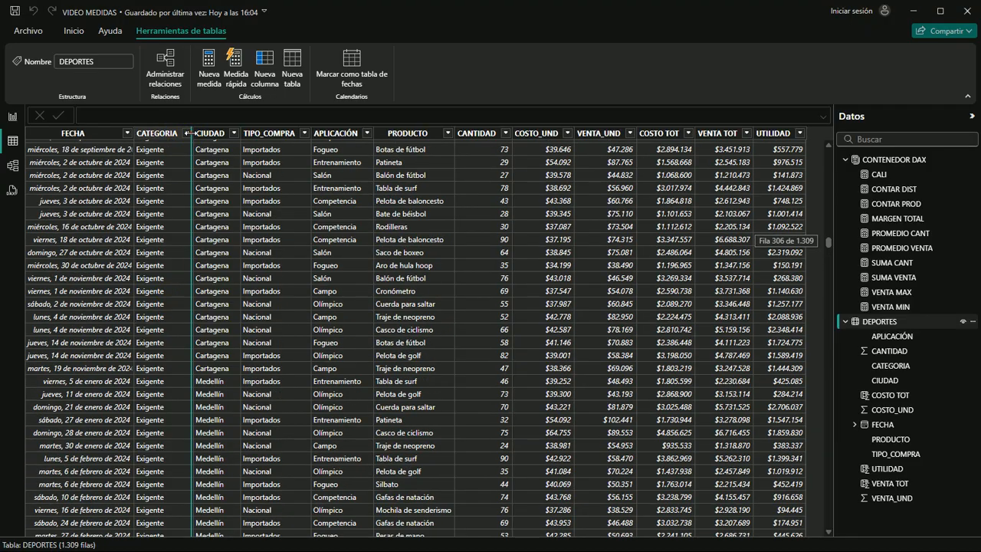
click(162, 133)
click(187, 133)
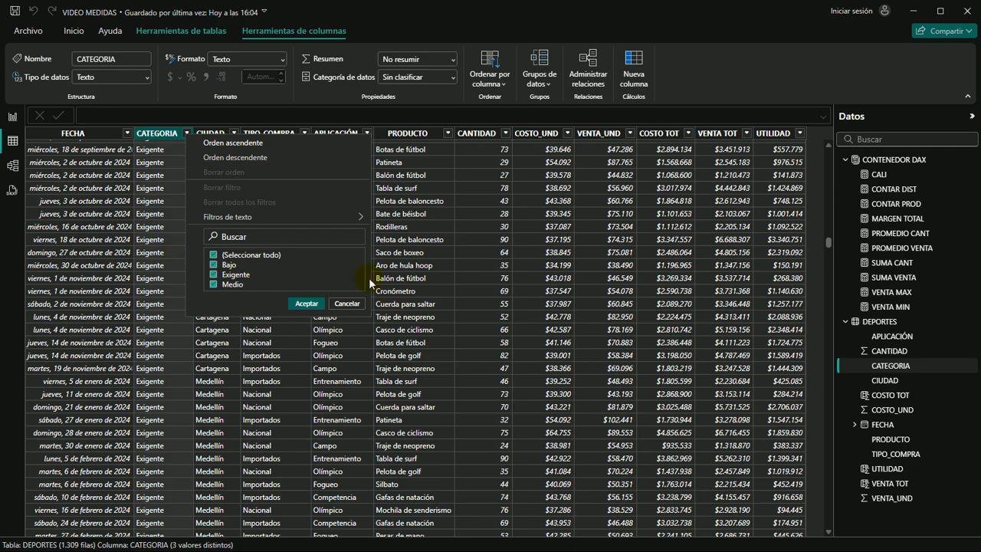
click(346, 304)
click(12, 116)
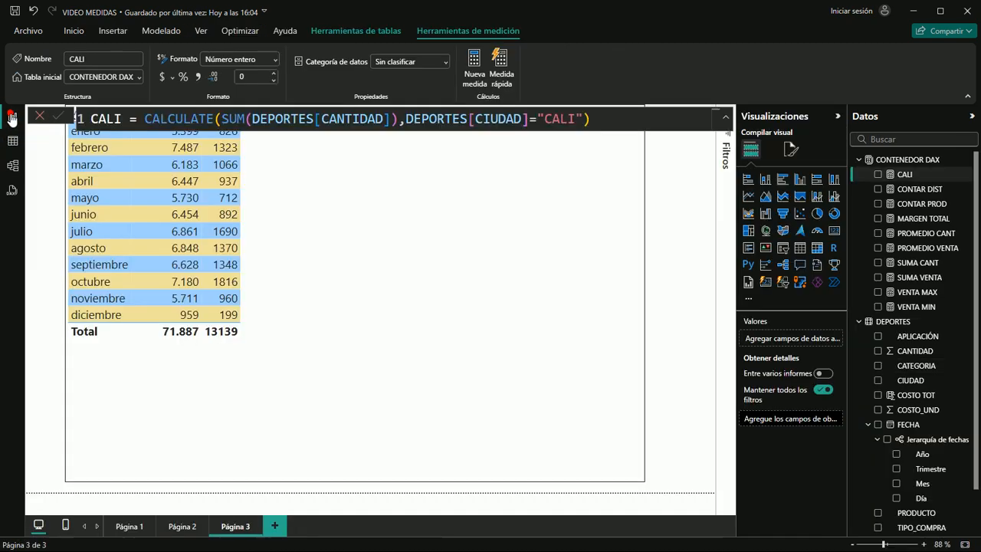
Create a new measure named BAJO in the CONTENEDOR DAX table and begin its formula with the CALCULATE function
click(892, 161)
click(258, 67)
click(522, 204)
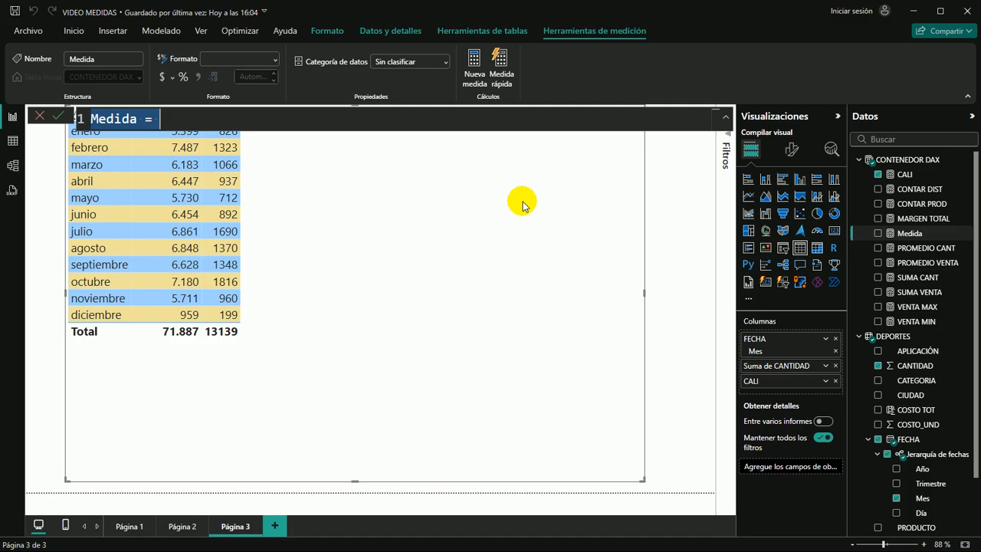
text(BAJO)
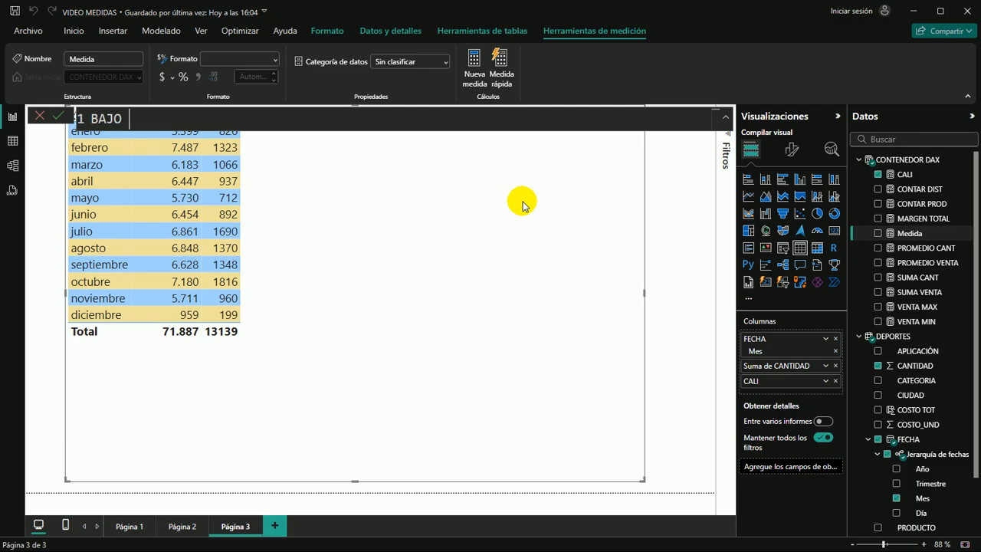
text( = CAL)
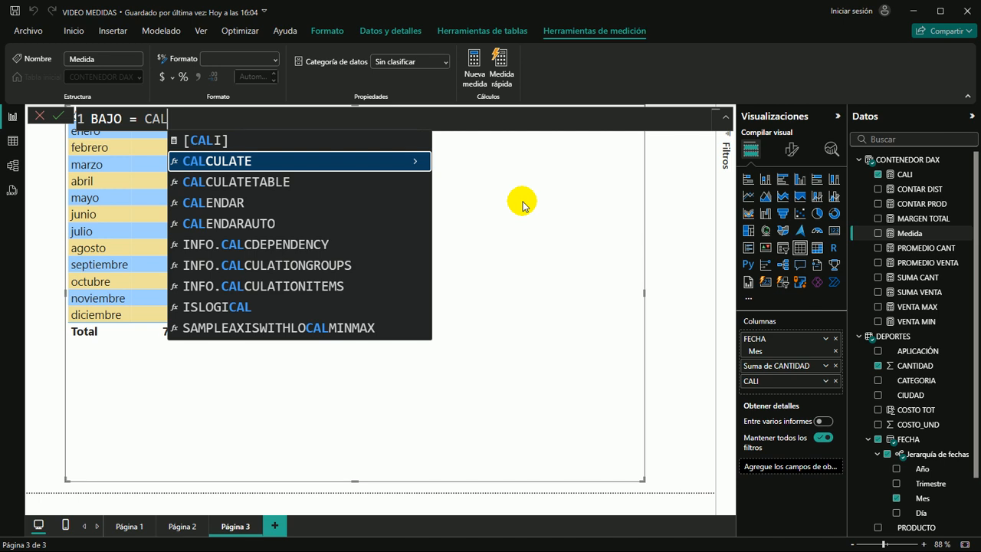
key(Tab)
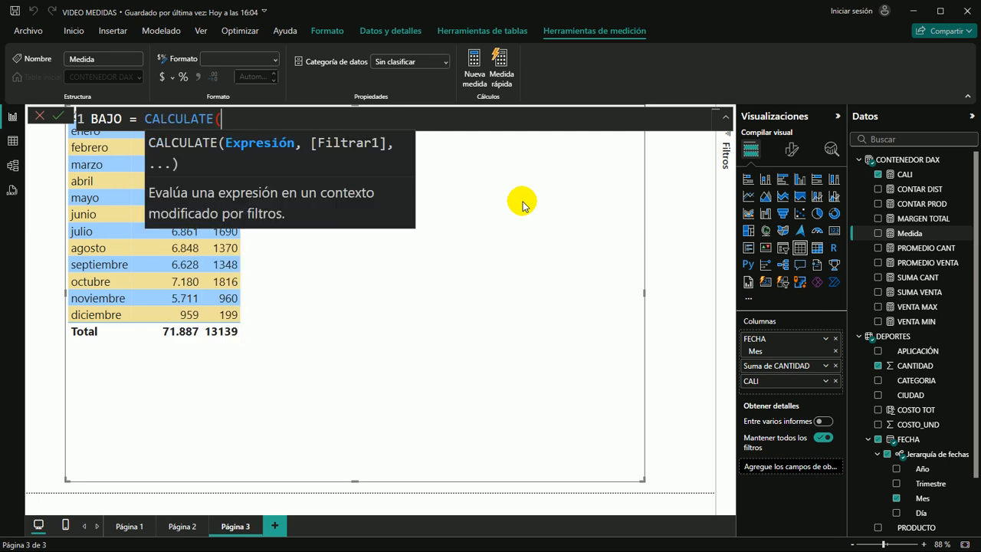
Enter COUNT(DEPORTES[CANTIDAD]) as the expression argument of CALCULATE in the BAJO measure
text(COUN)
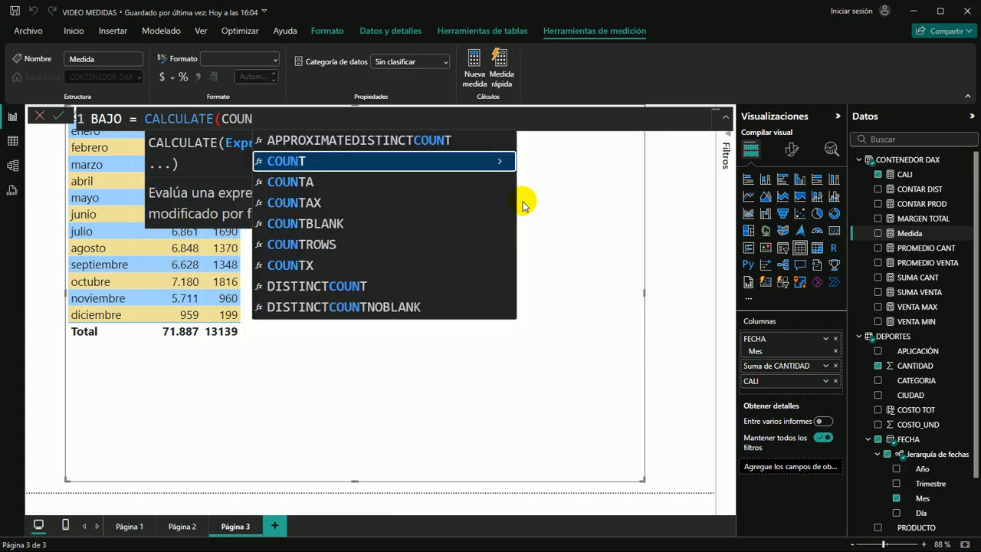
key(Tab)
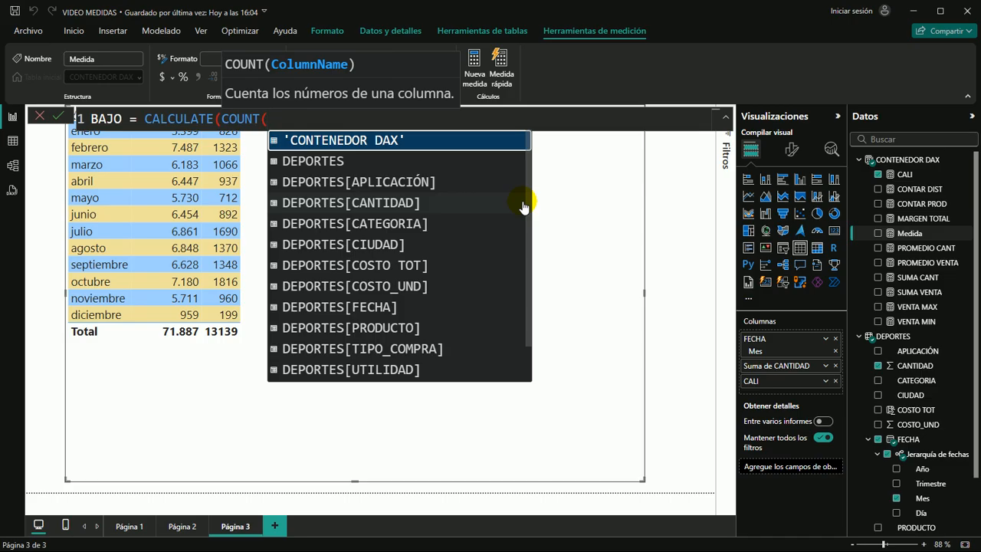
text(CANT)
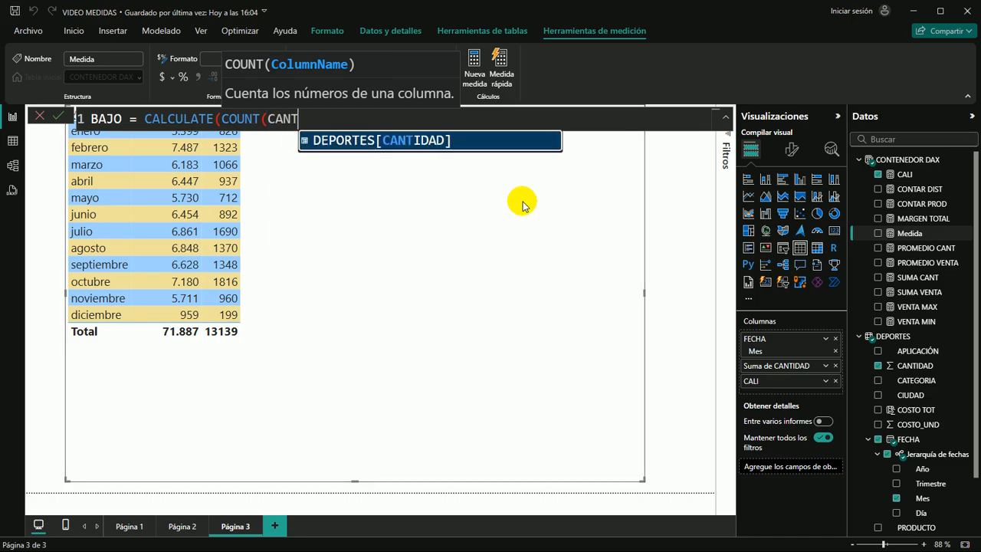
key(Tab)
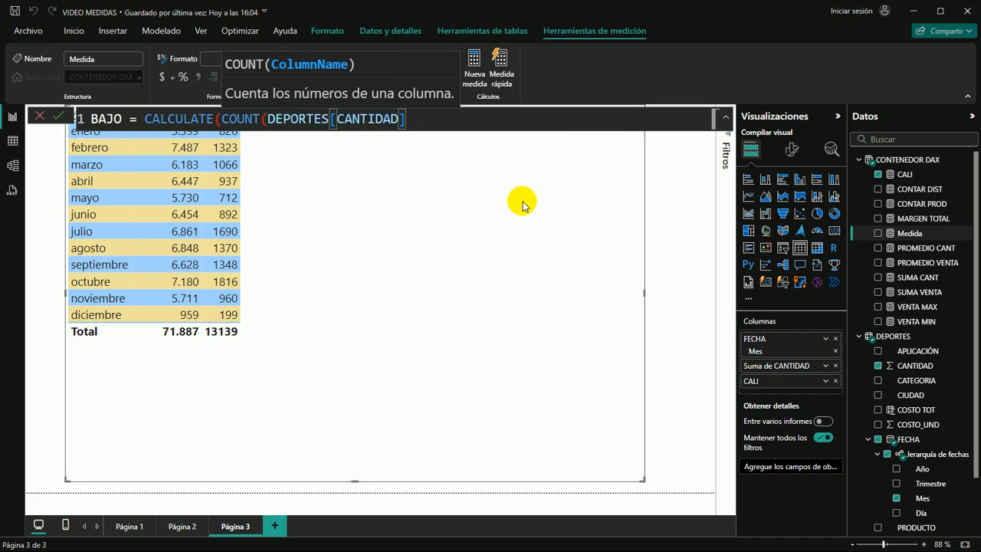
text())
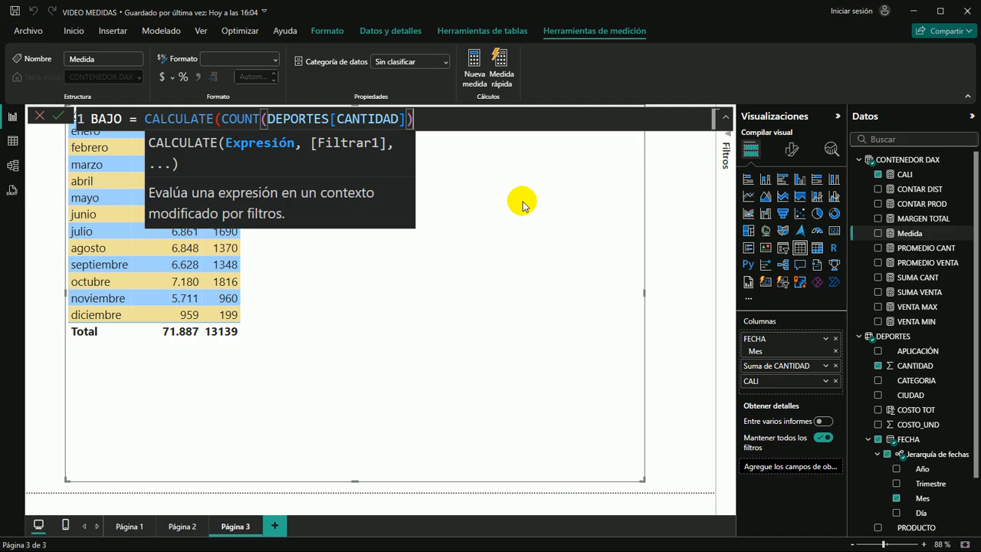
text(,)
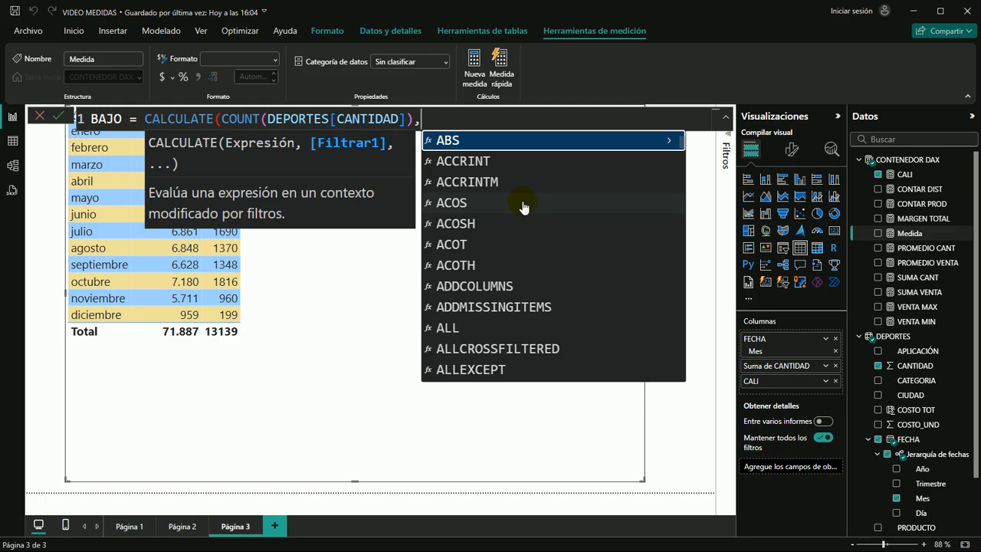
text(CA)
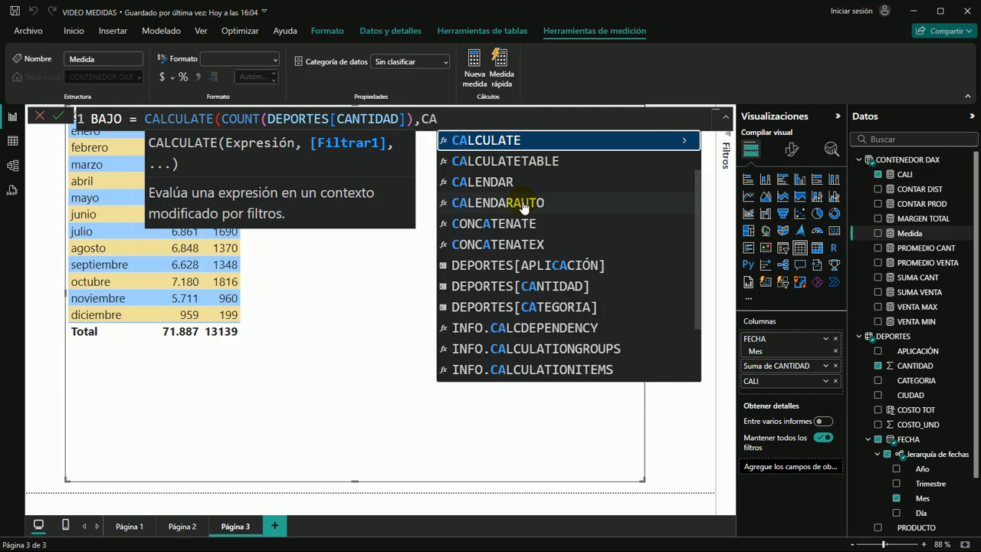
text(TE)
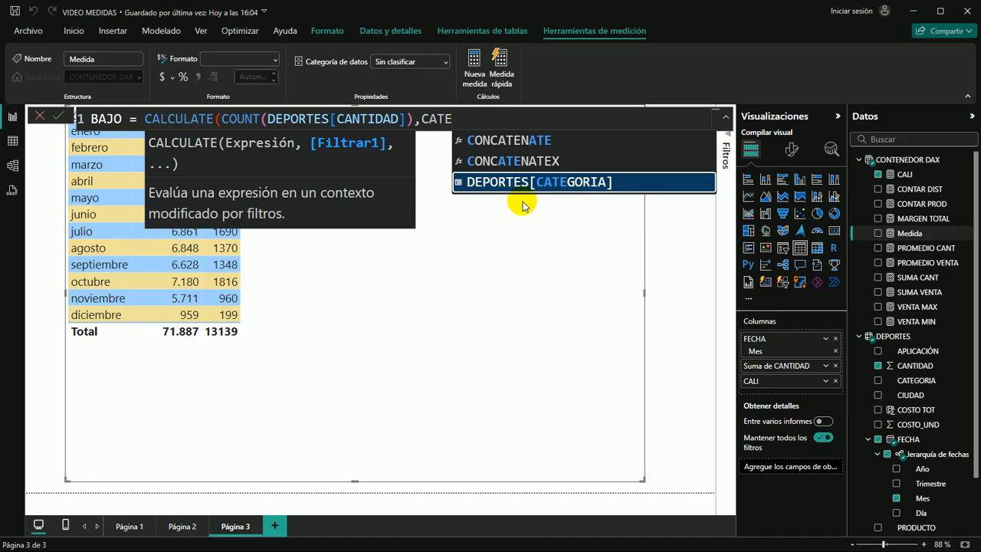
Add the filter argument DEPORTES[CATEGORIA]="BAJO" to the BAJO measure and close the CALCULATE parenthesis
key(Tab)
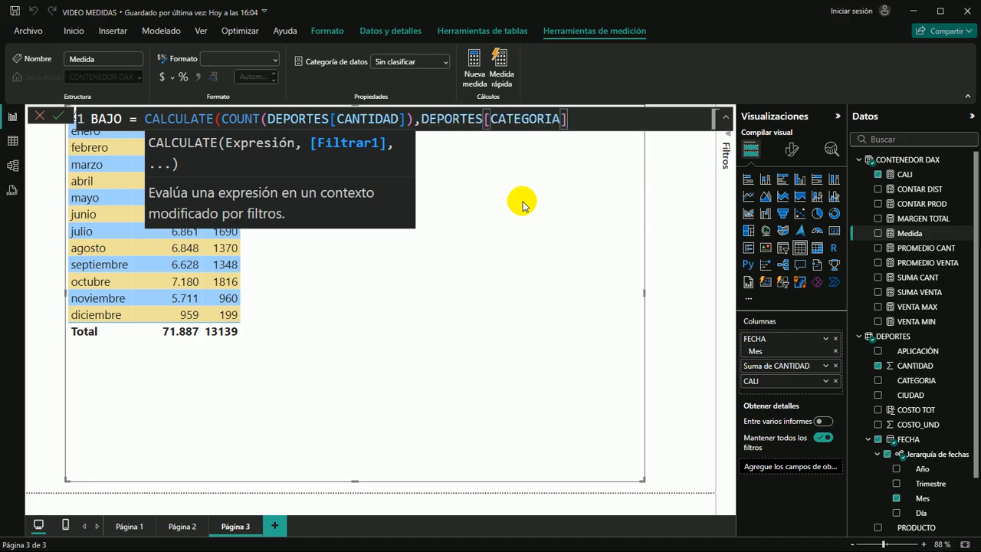
text(="BAJO)
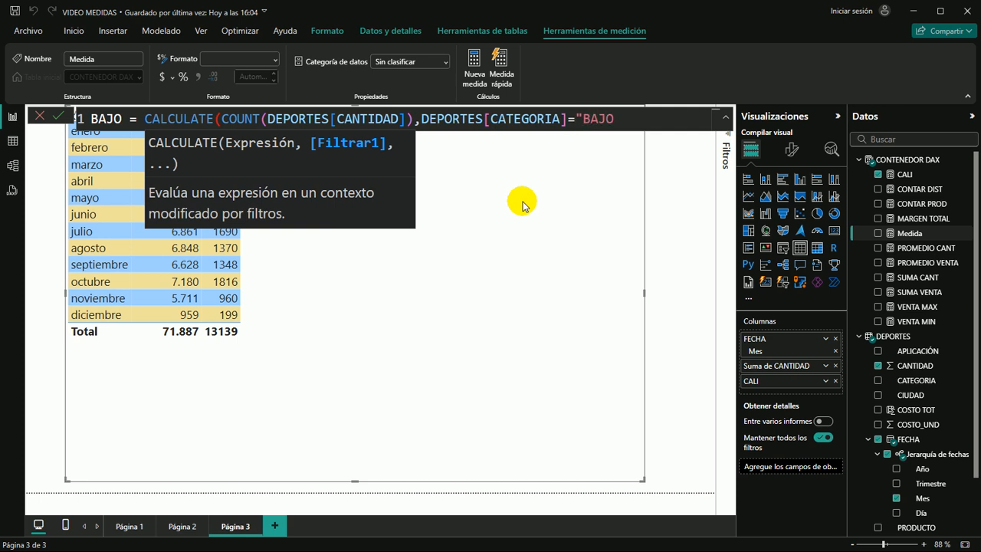
text("))
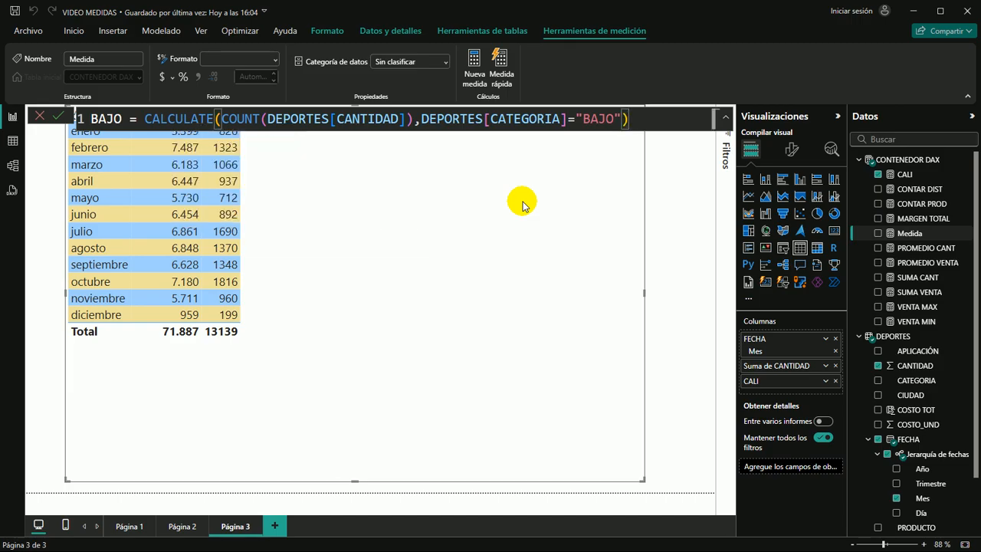
Commit the BAJO measure and add it as a column to the monthly table
key(Return)
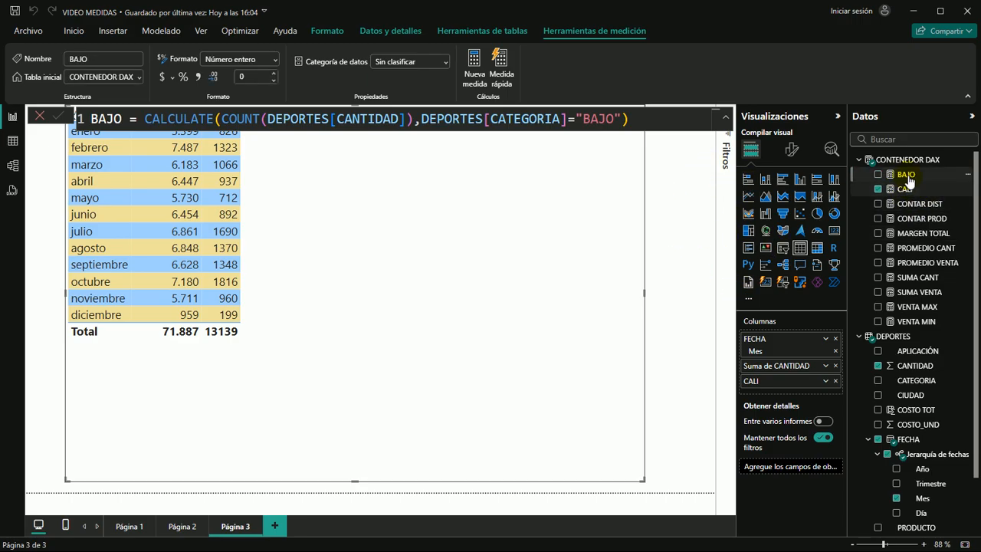
drag(901, 175, 472, 192)
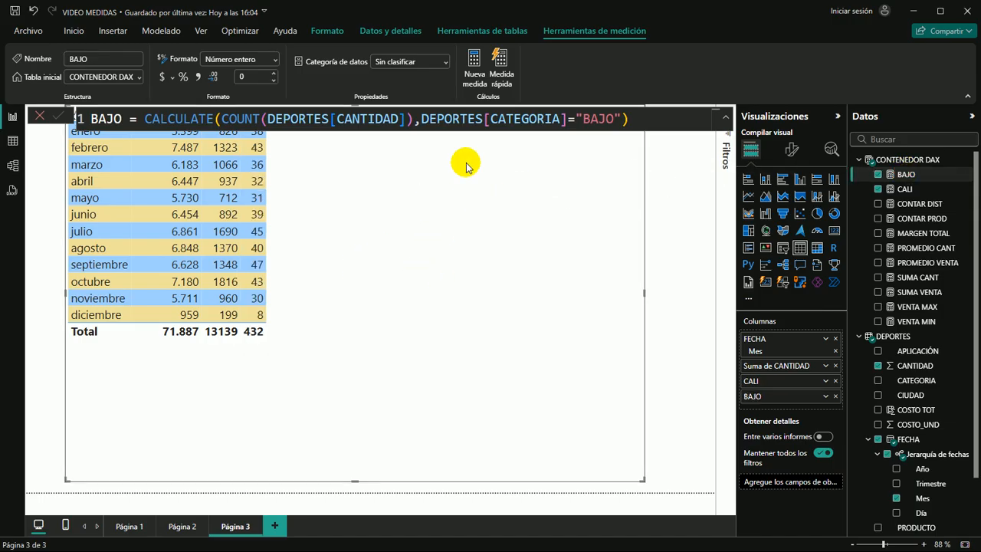
click(656, 265)
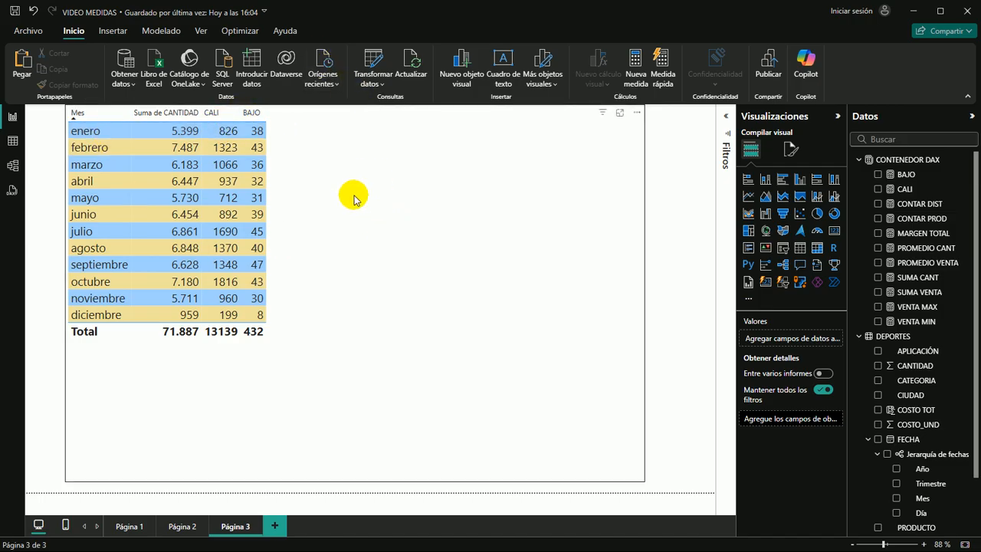
click(390, 200)
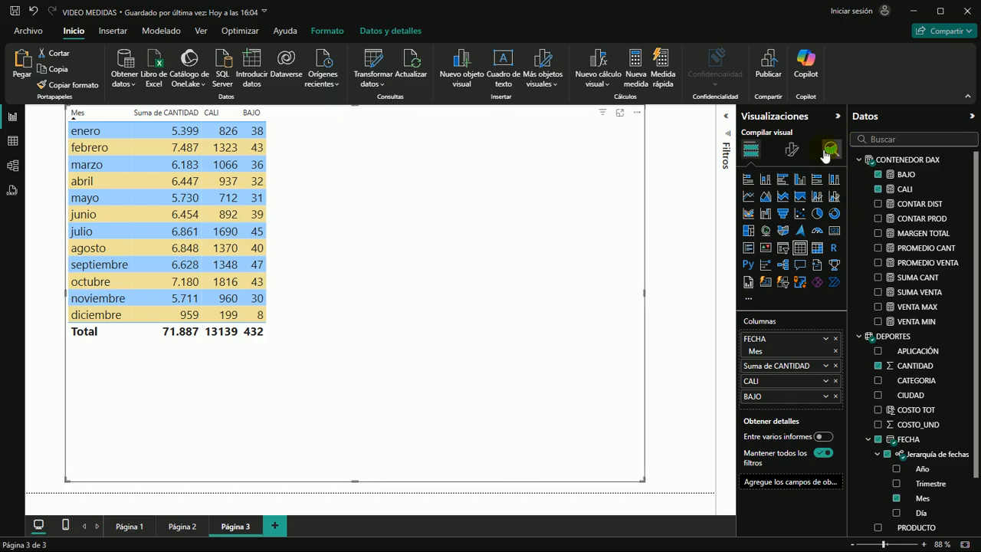
click(908, 161)
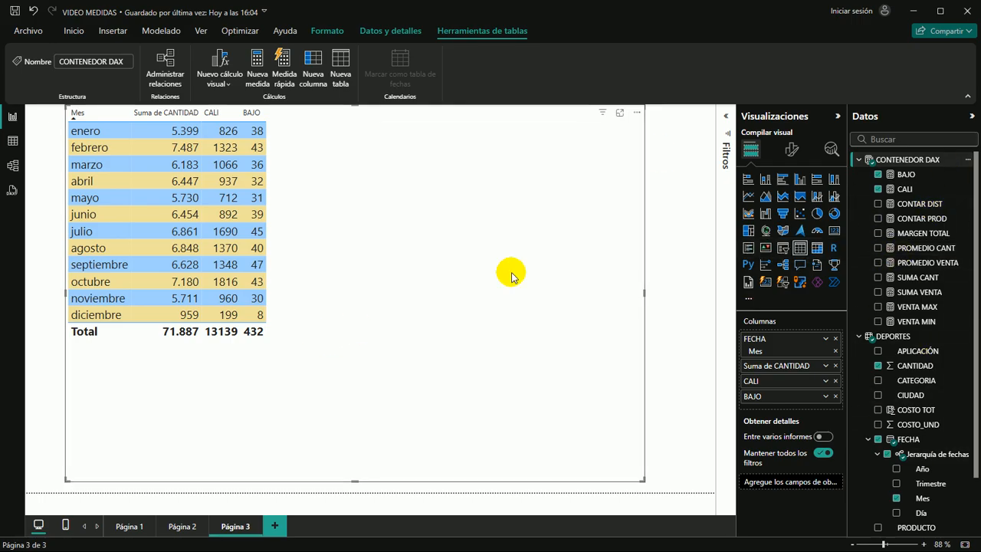
click(666, 212)
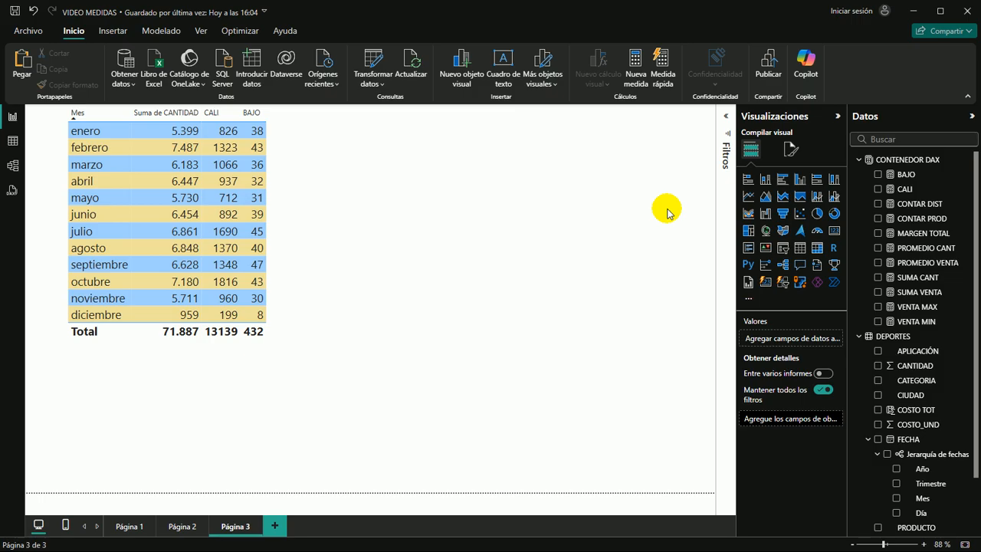
click(503, 224)
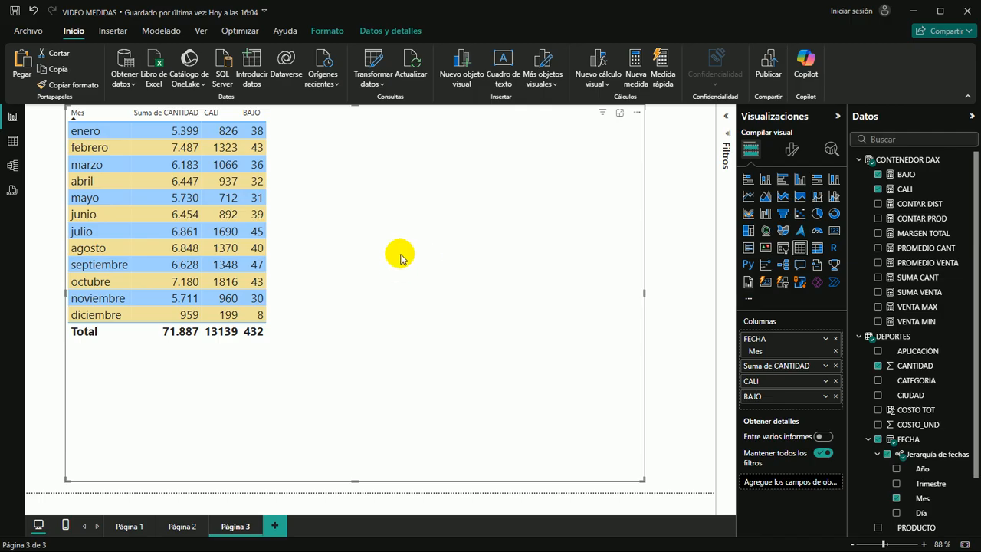
Create a new measure named NIVEL in the CONTENEDOR DAX table and begin its formula with the IF function
click(890, 162)
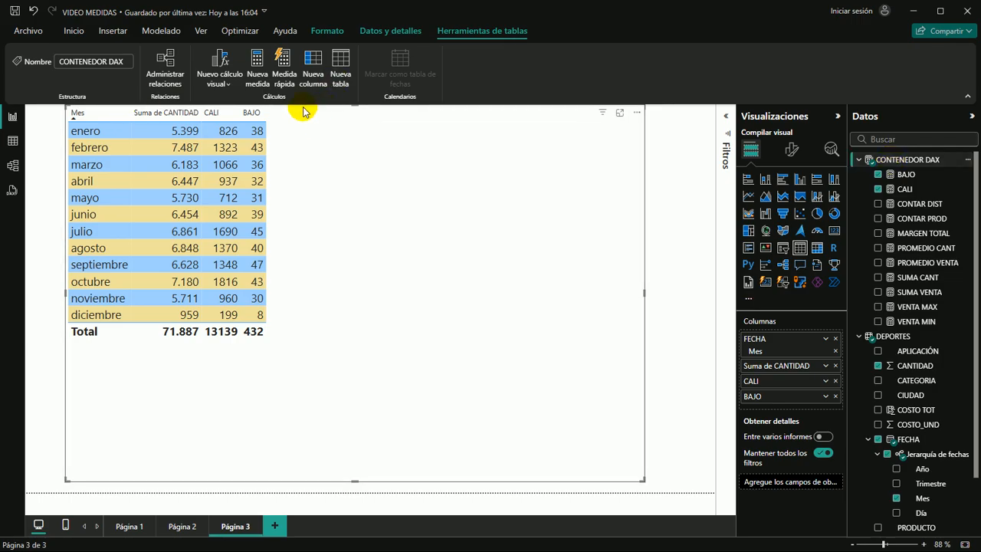
click(259, 69)
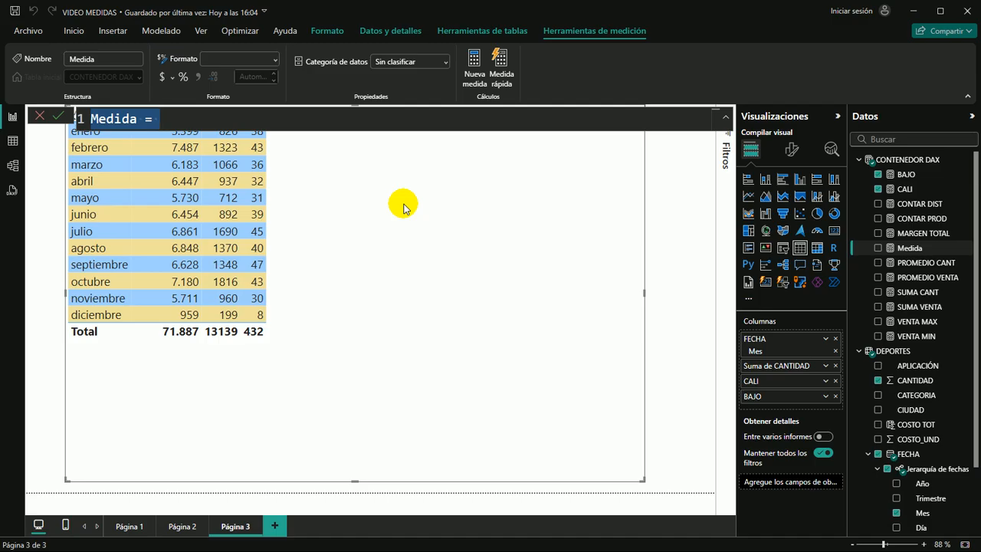
text(VINET)
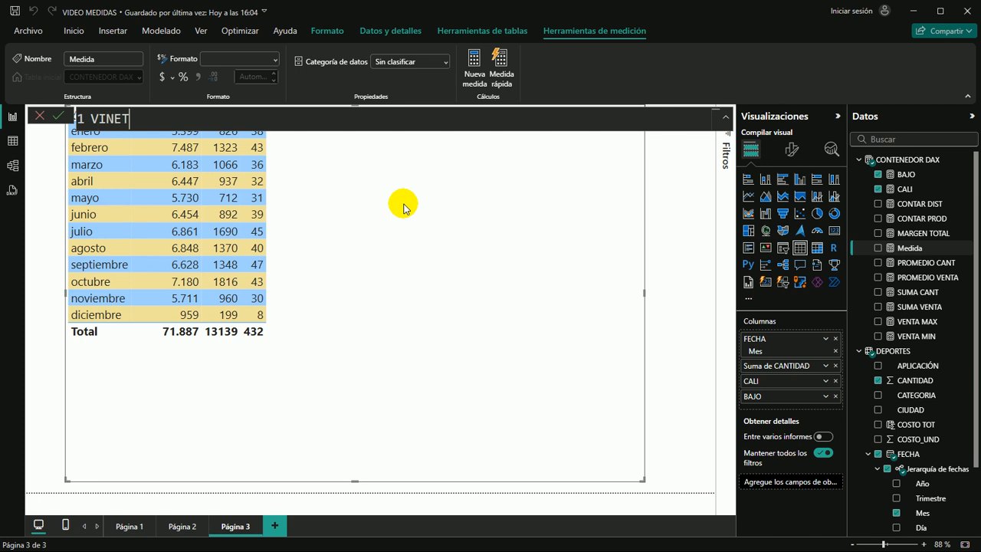
key(BackSpace)
text(L =)
key(BackSpace)
key(BackSpace)
key(BackSpace)
key(BackSpace)
key(BackSpace)
key(BackSpace)
key(BackSpace)
key(BackSpace)
text(NIVEL = I)
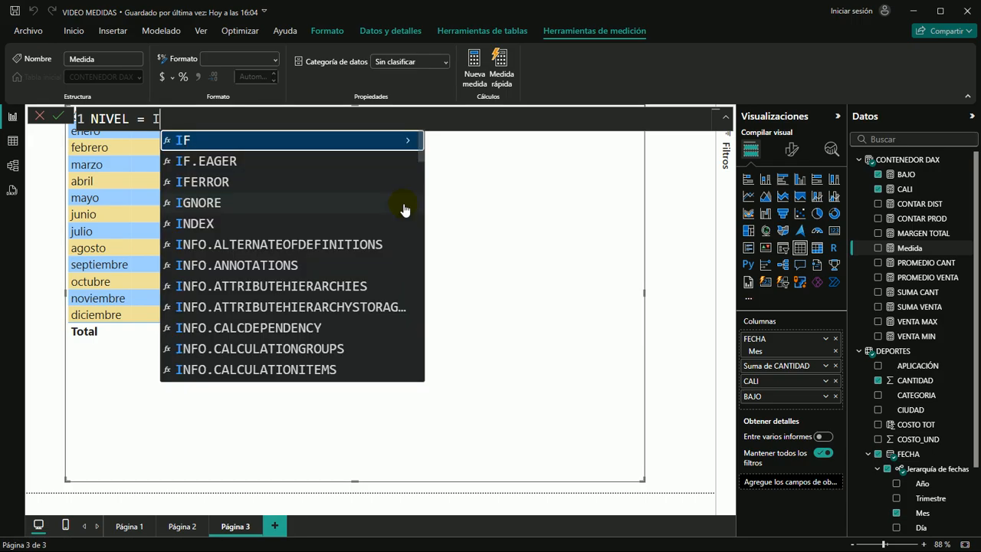
text(F()
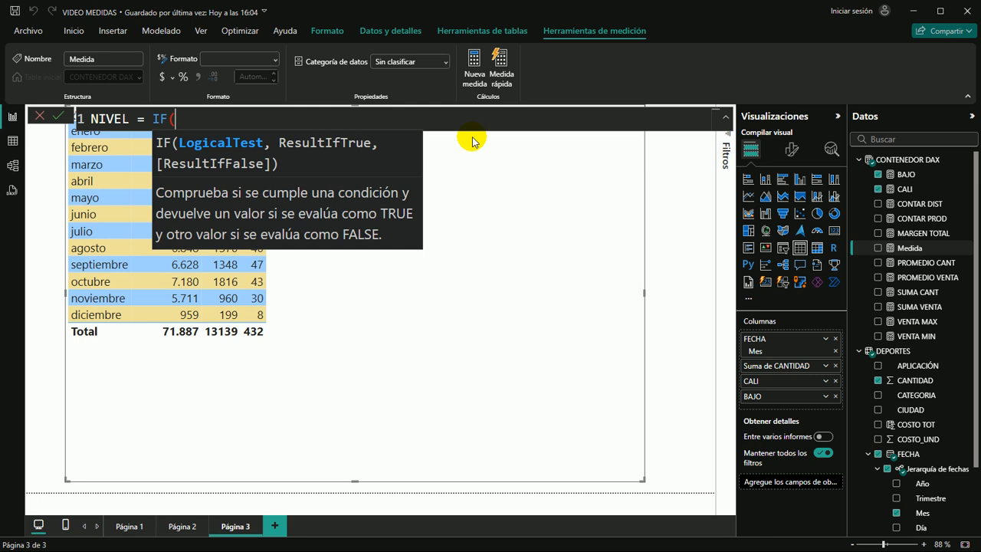
Enter [SUMA CANT]>=6000 as the logical test of the IF function in the NIVEL measure
text(C)
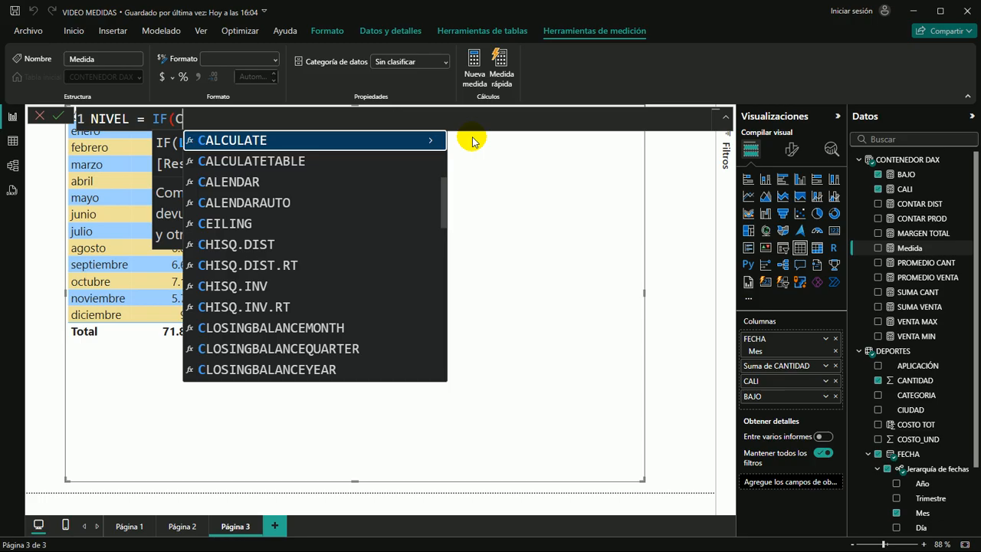
text(UMA)
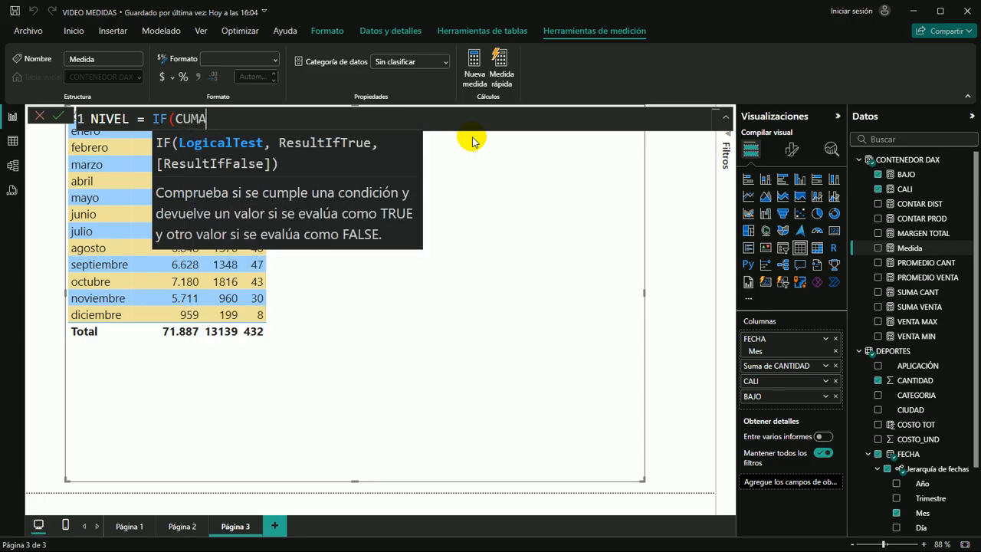
key(BackSpace)
key(BackSpace)
key(BackSpace)
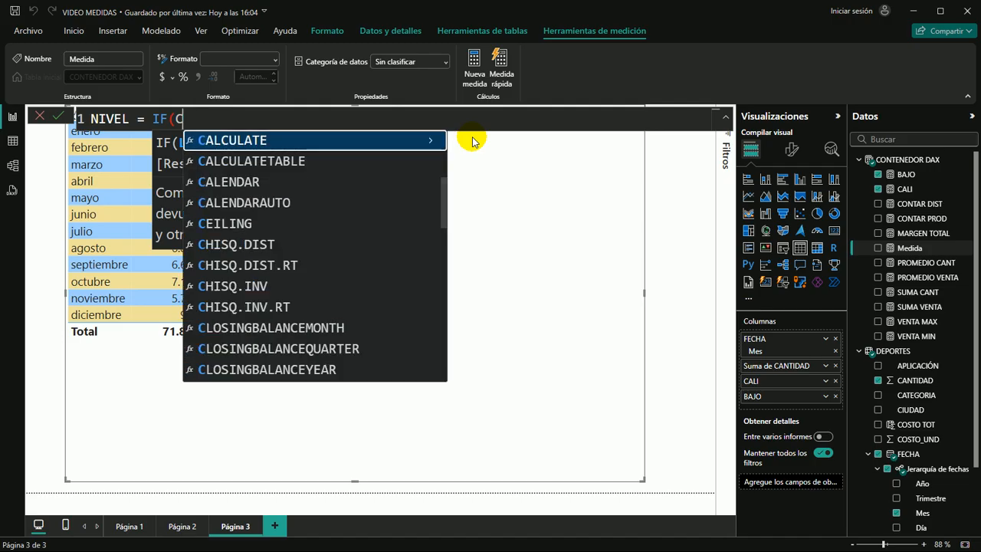
text(SUMA)
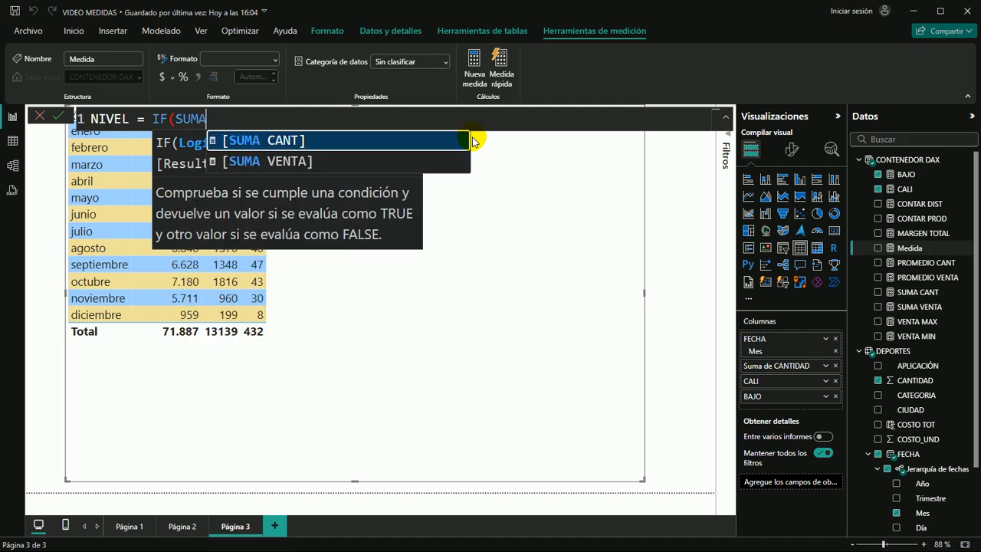
click(471, 141)
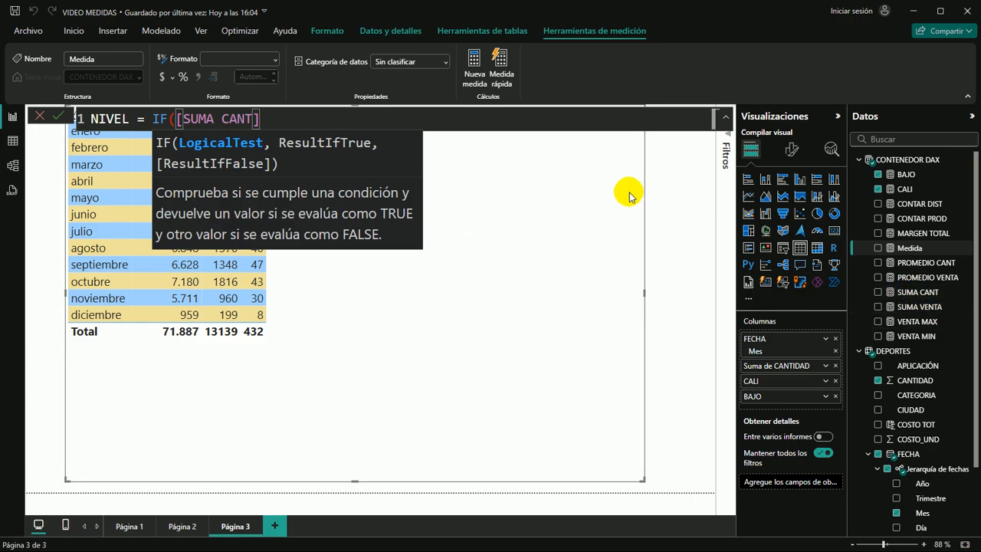
text(>=6000)
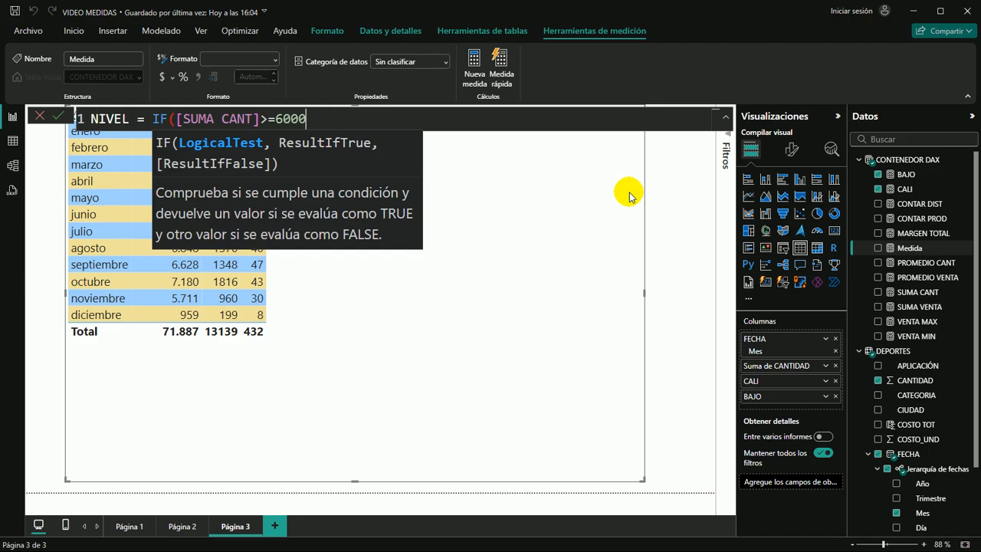
text(,)
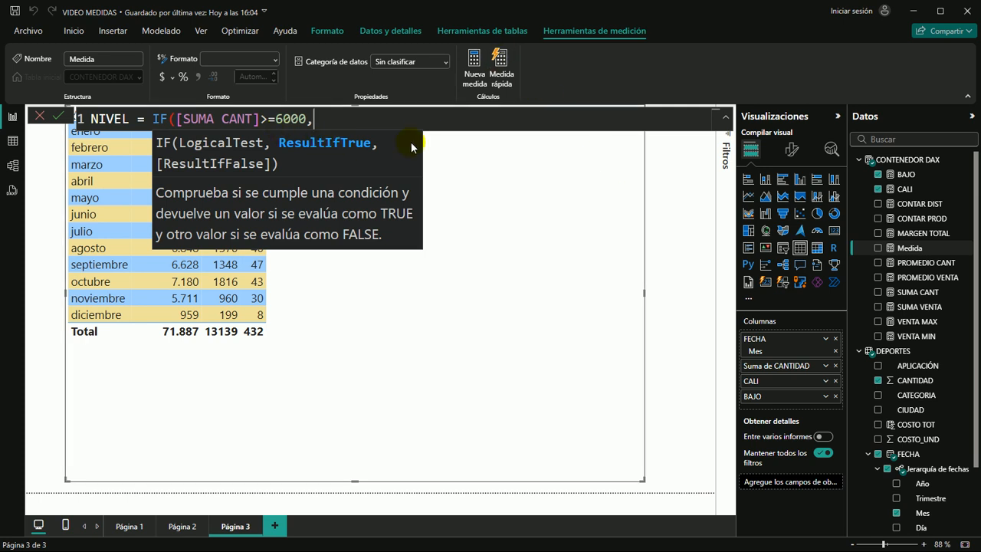
Set the IF results of the NIVEL measure to "ALTO!" when true and "BAJO" when false, and close the parenthesis
text("ALTO!",)
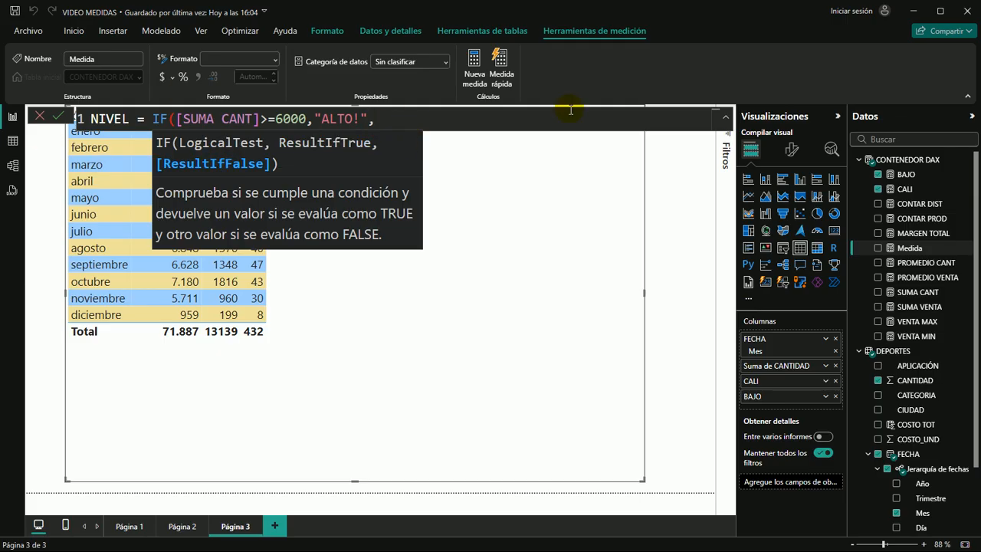
text("BAJO)
text("))
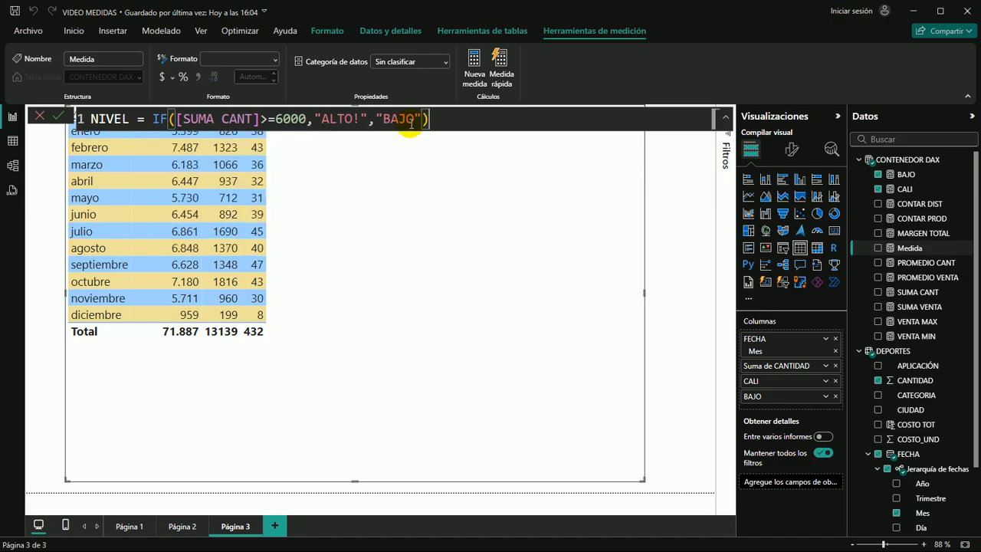
Commit the NIVEL measure and add it as a column to the monthly table
key(Return)
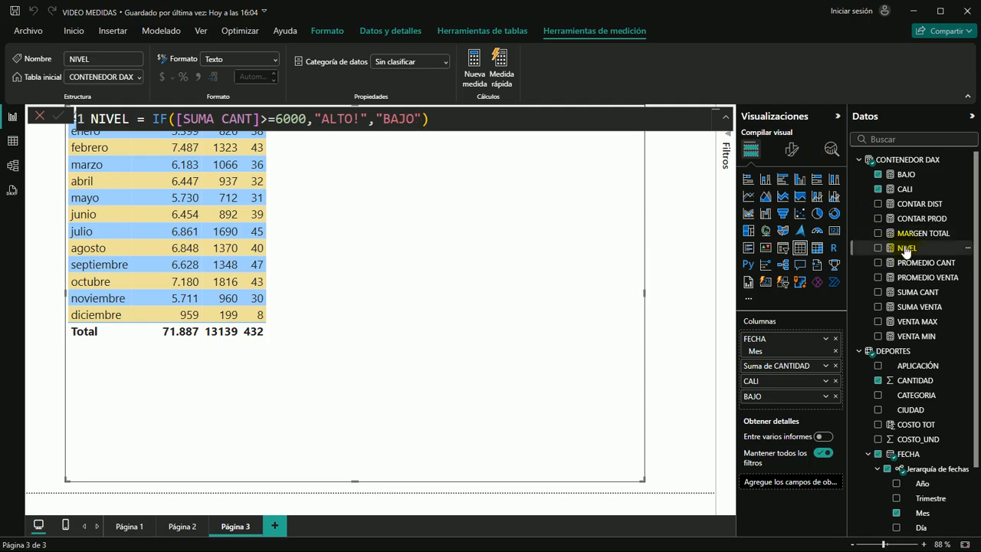
drag(905, 252, 398, 236)
click(528, 276)
click(654, 206)
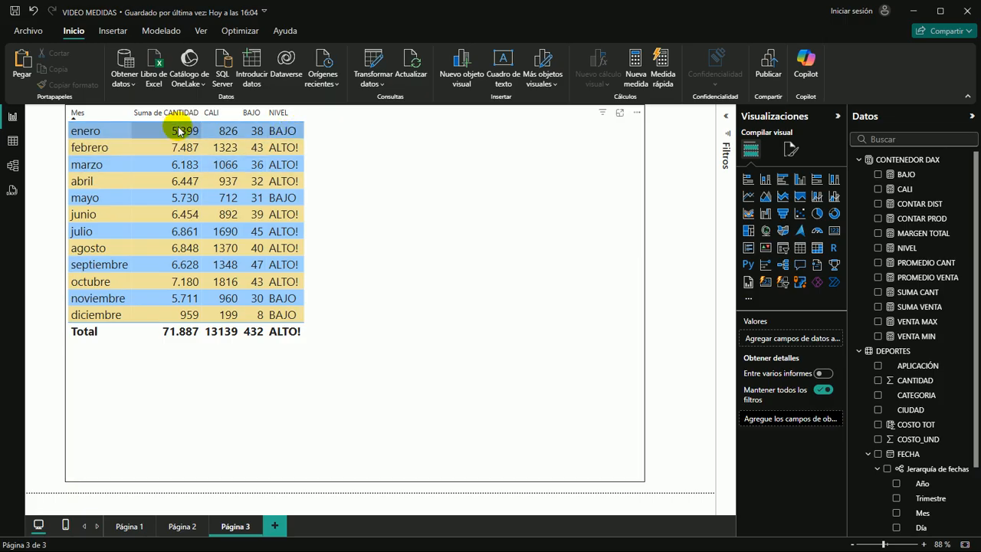
Review the NIVEL measure's formula, then sort the monthly table by NIVEL and restore the sorting by Mes
click(905, 249)
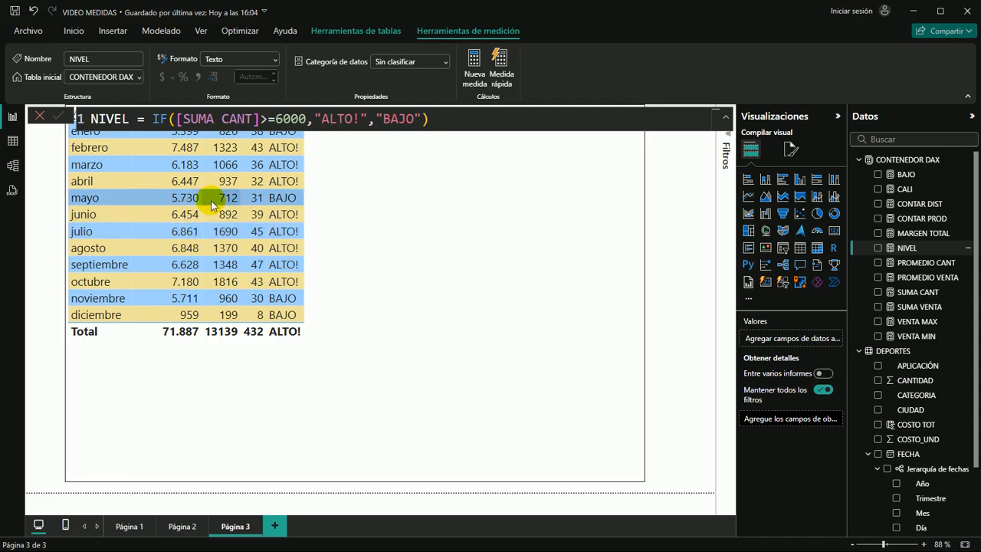
click(396, 254)
click(279, 115)
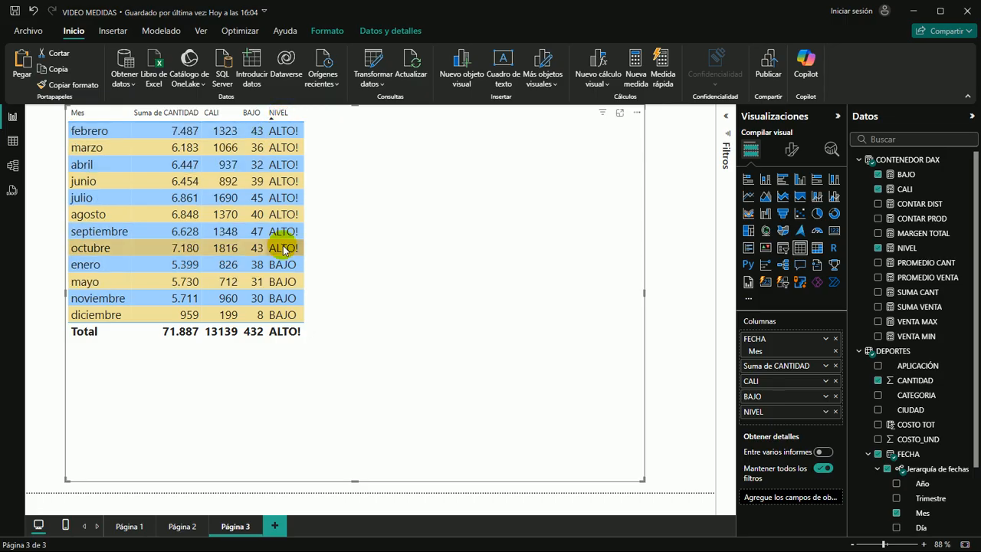
click(76, 113)
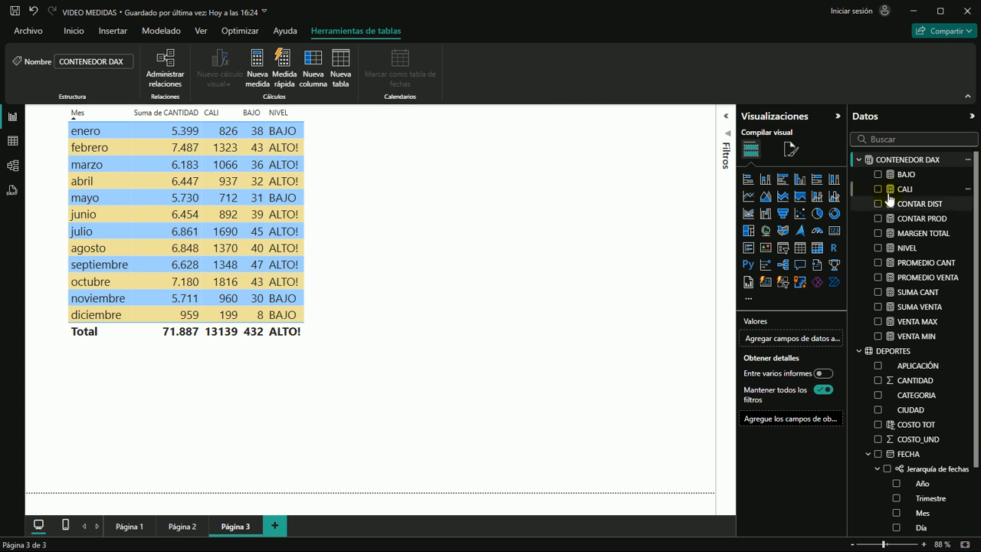
Create a new measure named UTIL in the CONTENEDOR DAX table and collapse the DEPORTES field list
click(912, 160)
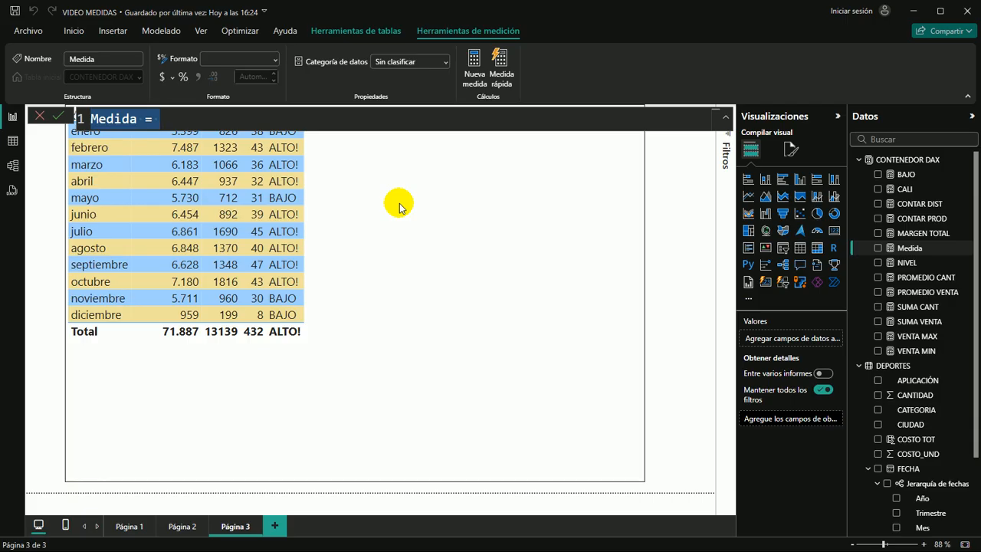
text(UTIL)
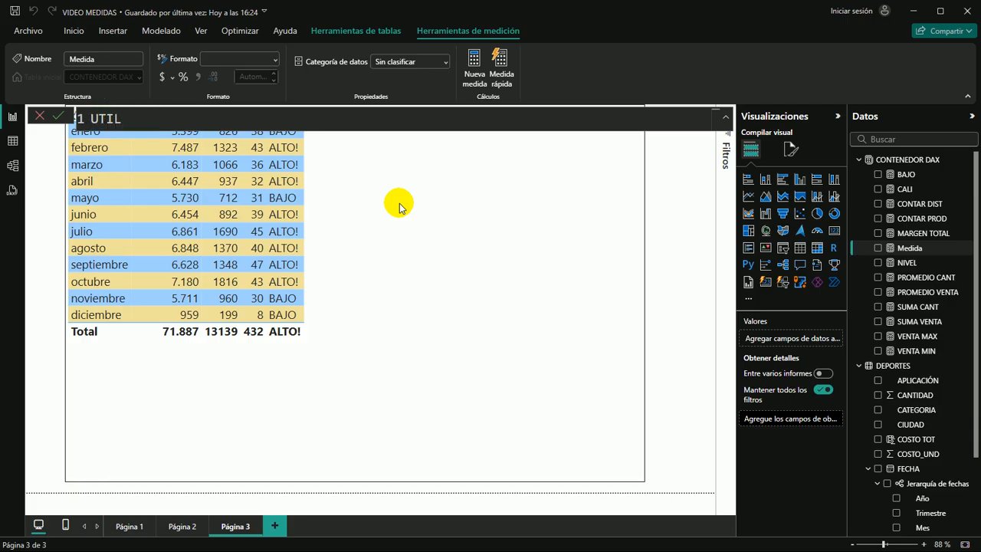
text( =)
click(859, 366)
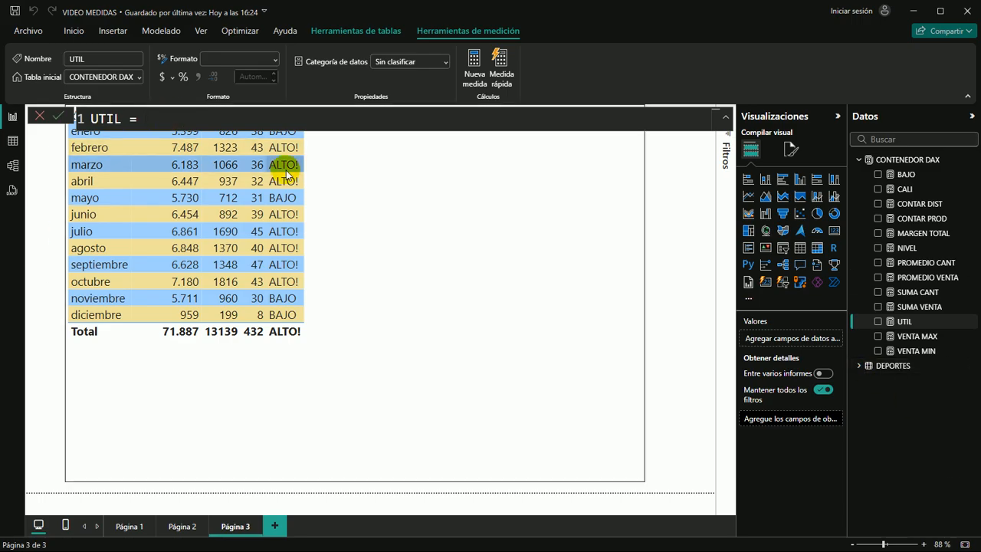
Begin the UTIL formula with the SUMX function and give the DEPORTES table as its table argument
text(SUM)
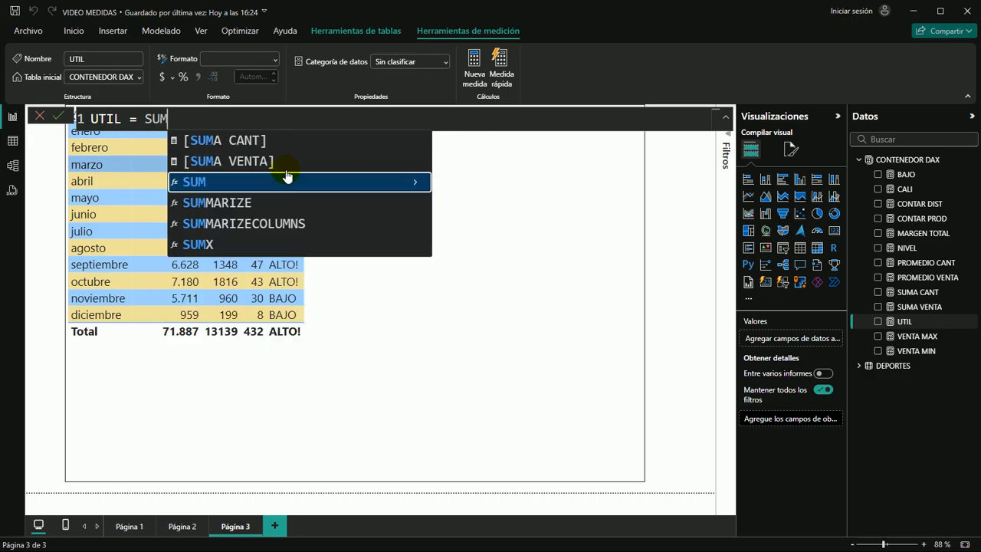
key(Down)
key(Down)
key(Down)
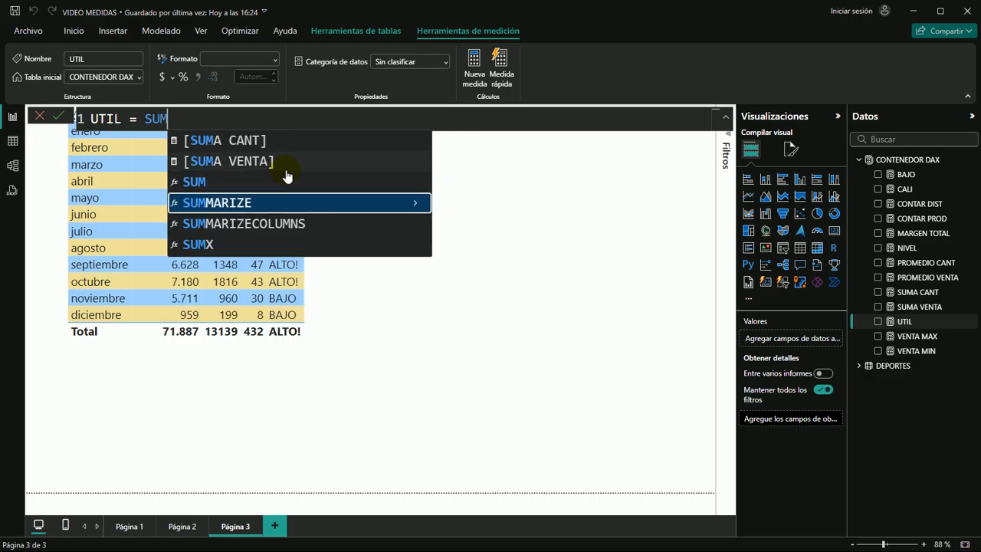
key(Tab)
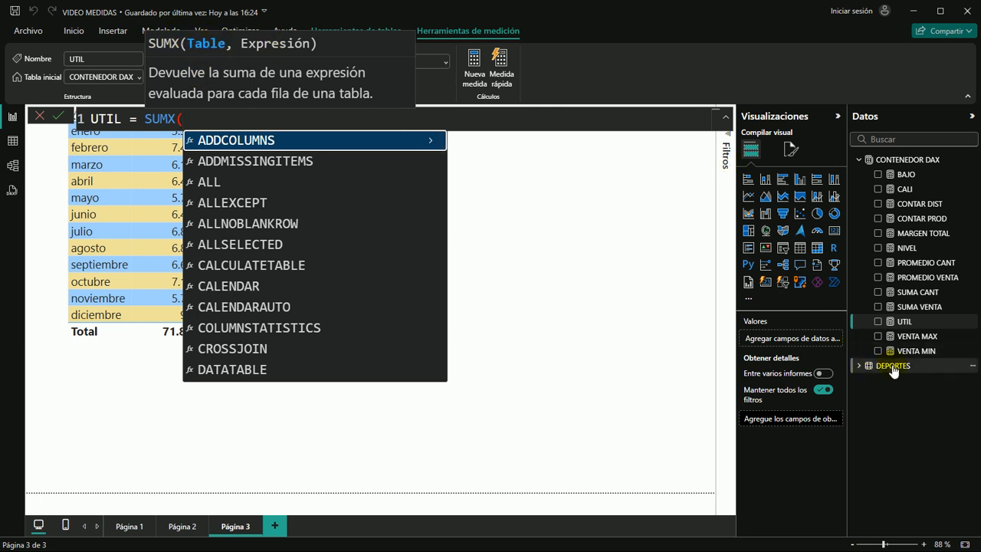
text(DEPO)
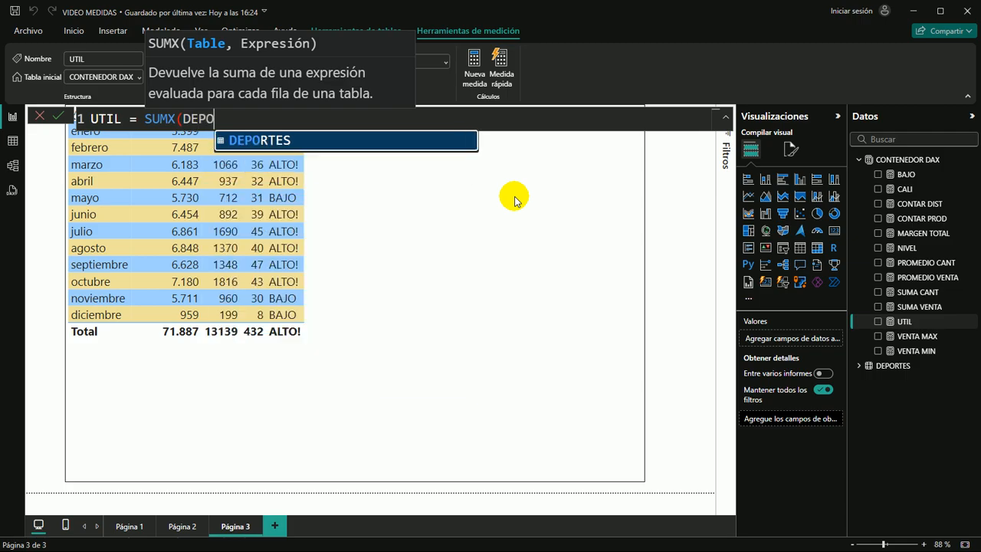
key(Tab)
text(,)
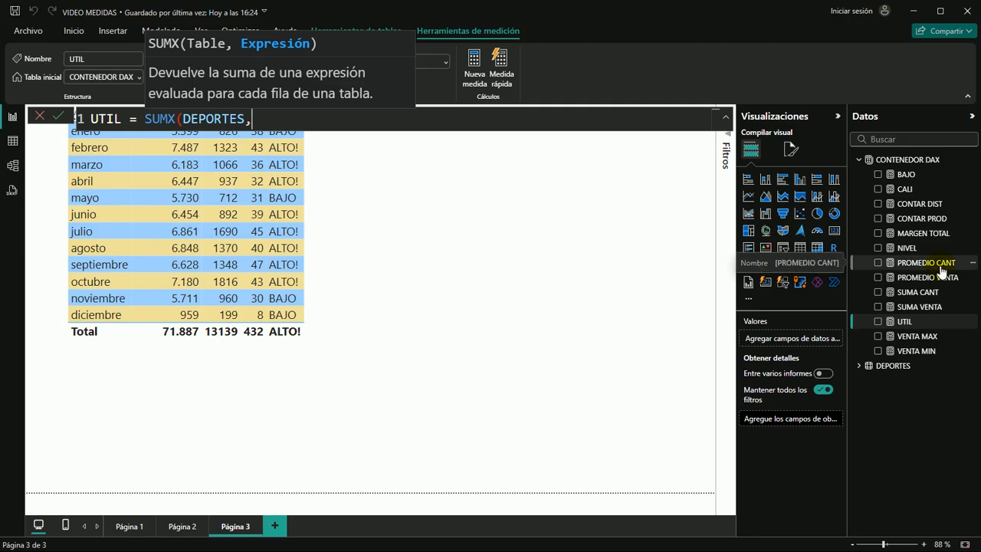
Complete the UTIL formula's SUMX expression as DEPORTES[VENTA TOT]-DEPORTES[COSTO TOT] and commit the measure
text(VENTA)
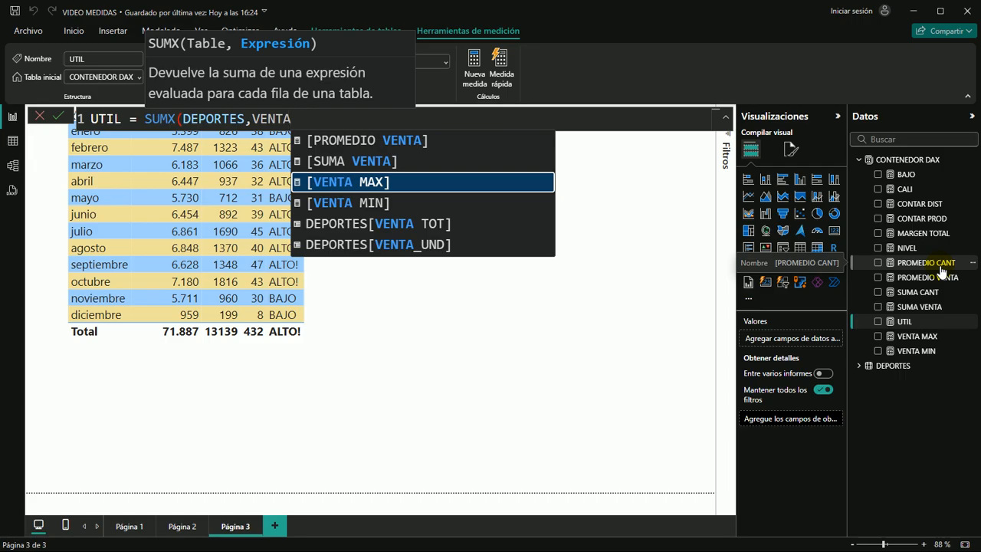
key(Down)
key(Down)
key(Tab)
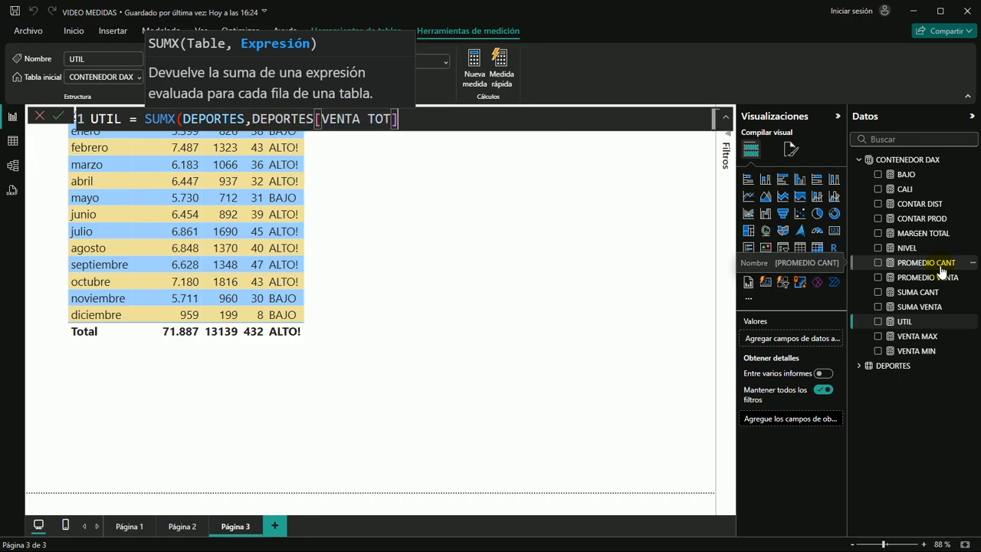
text(-COS)
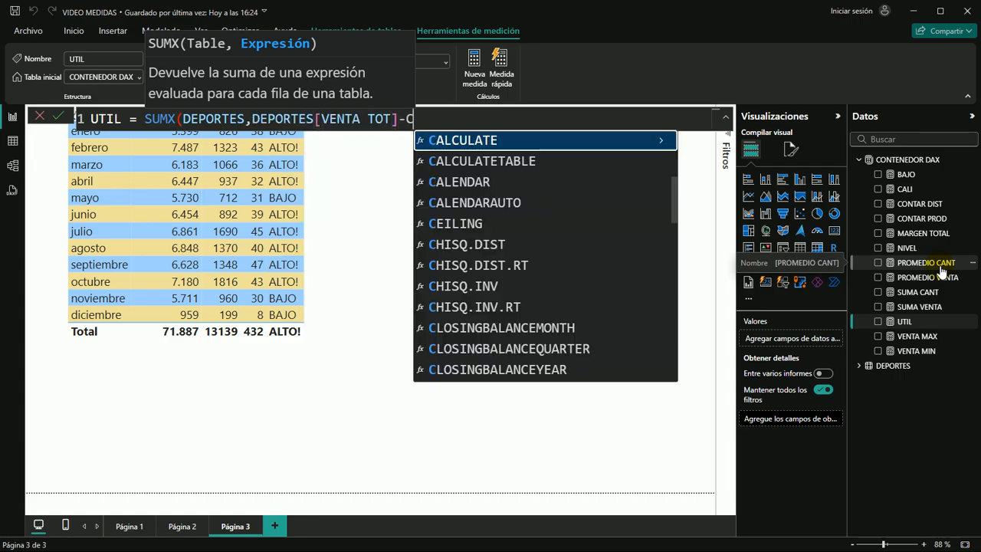
key(Down)
key(Down)
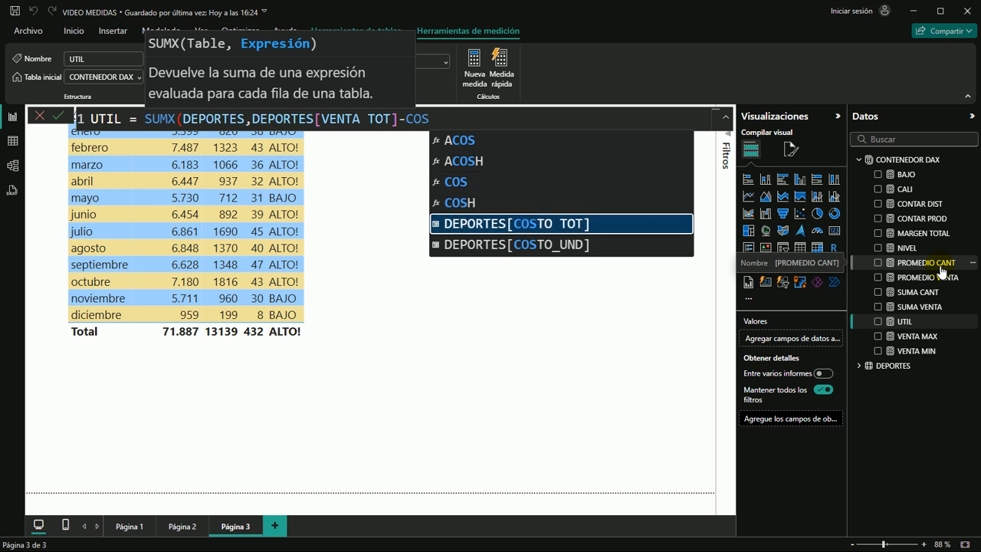
key(Tab)
text())
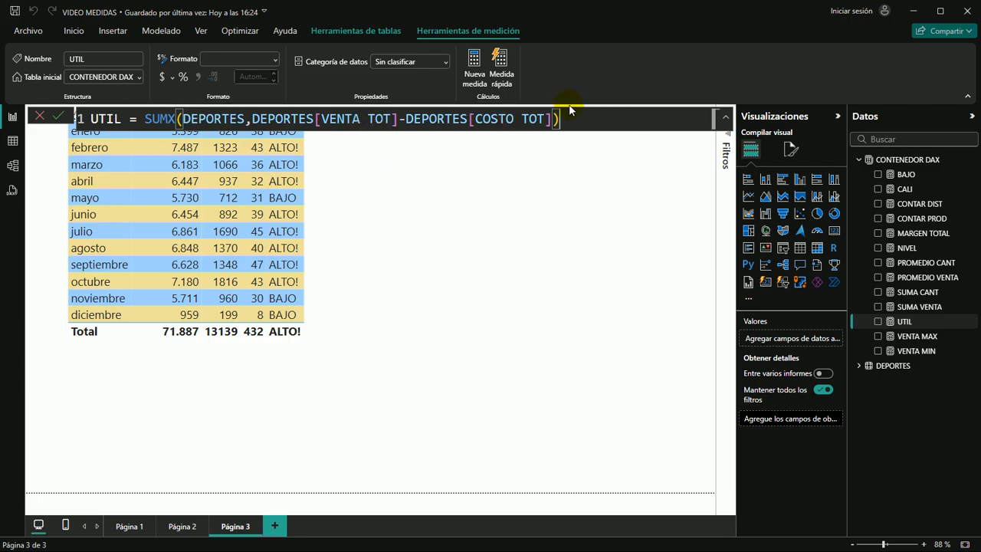
key(Return)
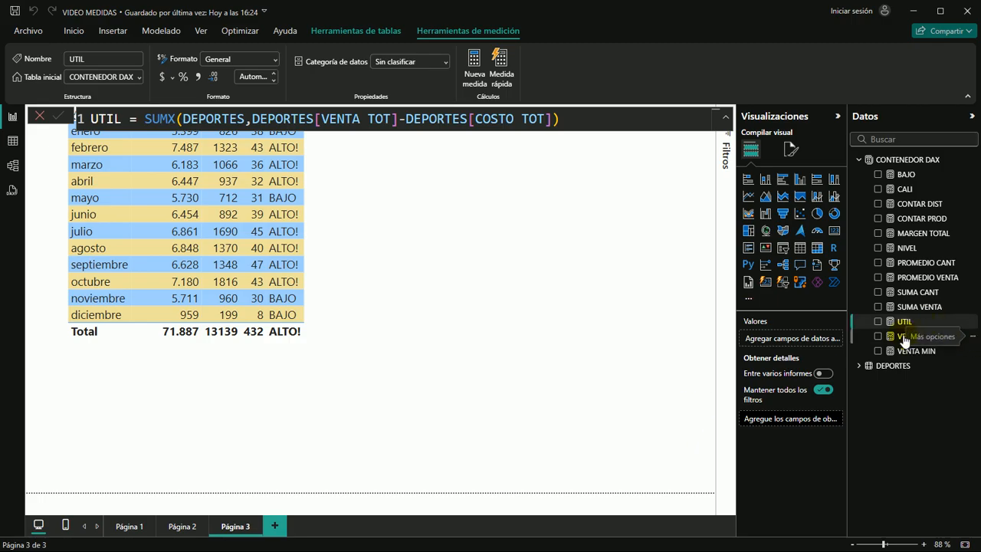
Add UTIL as a column to the monthly table and review the formulas of UTIL and SUMA VENTA
drag(903, 325, 449, 247)
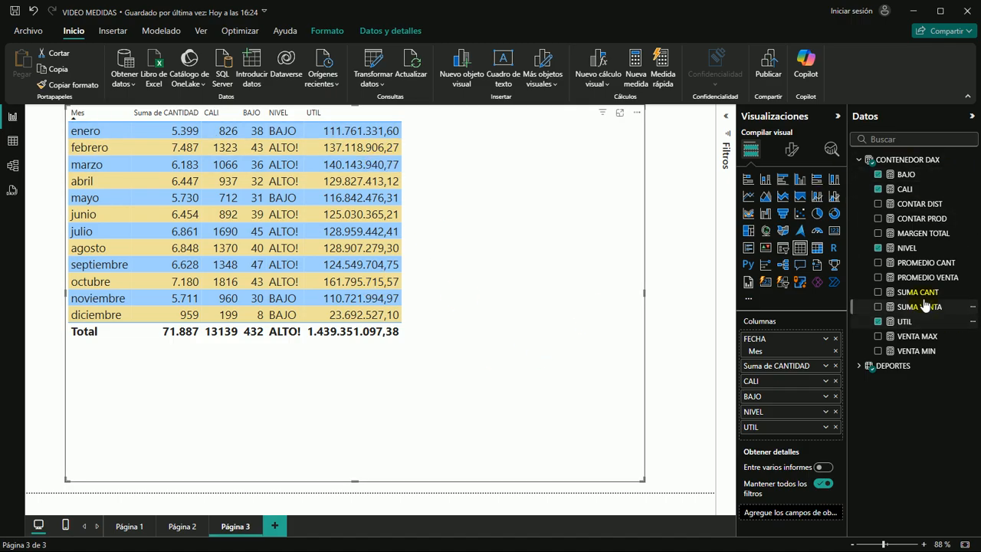
click(903, 322)
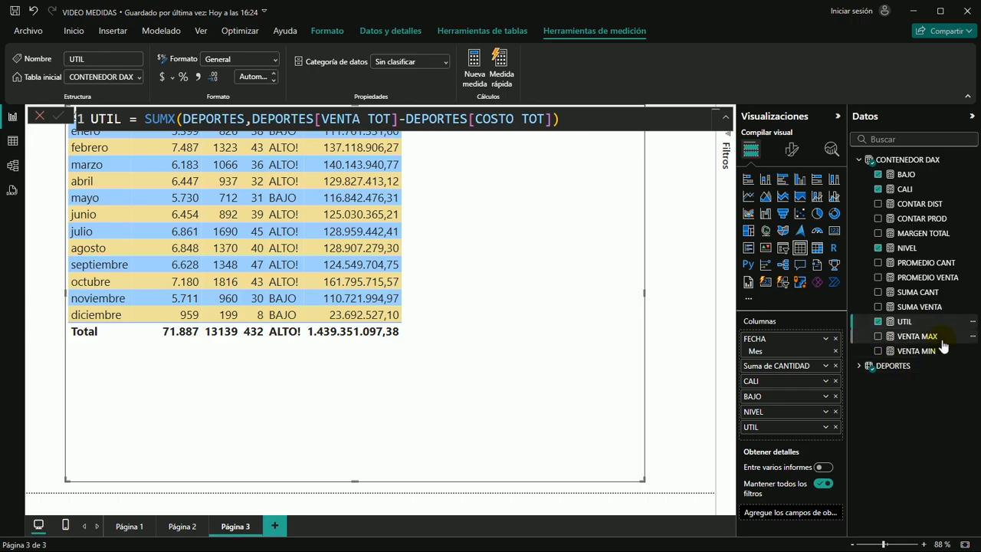
click(922, 308)
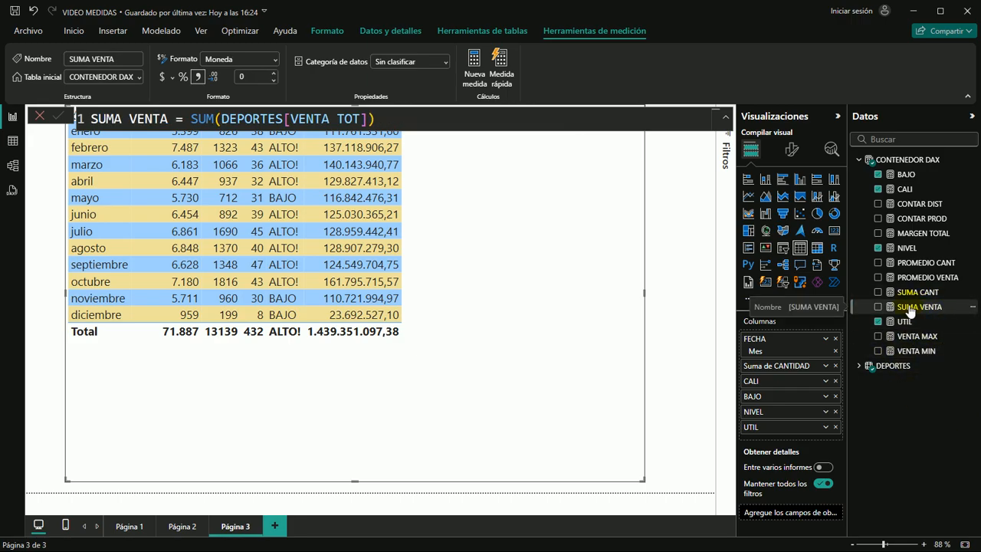
Create a new measure named SUMA COSTO in the CONTENEDOR DAX table
click(916, 159)
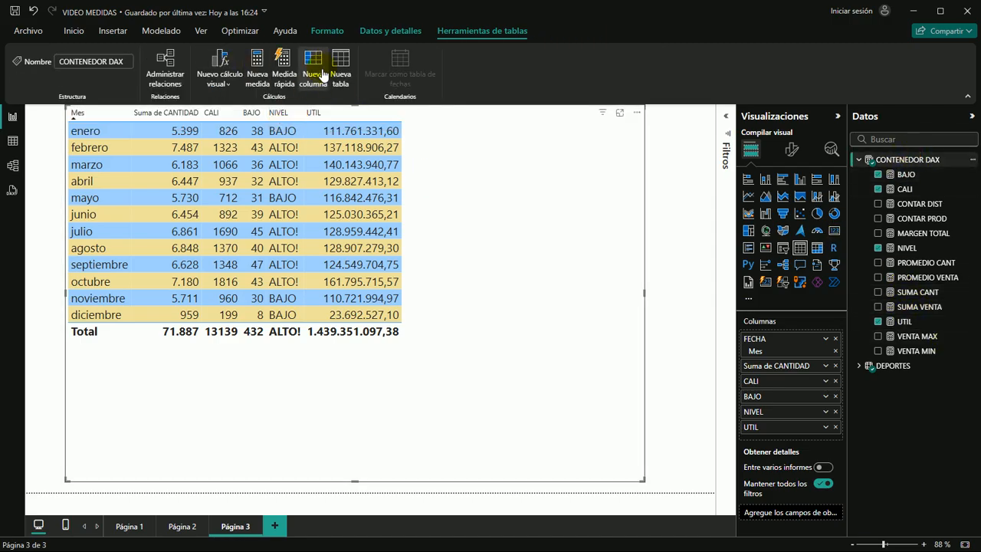
click(259, 70)
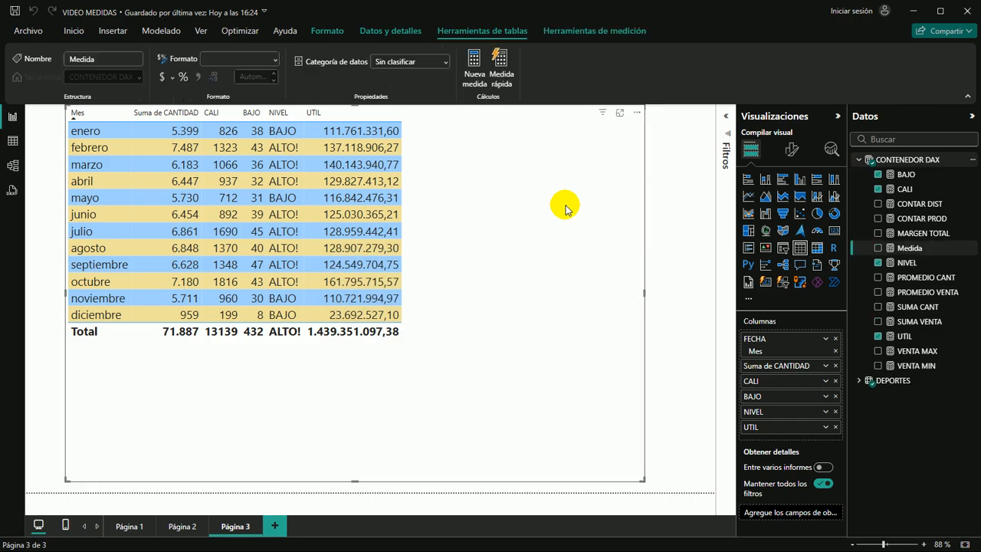
text(SUMA)
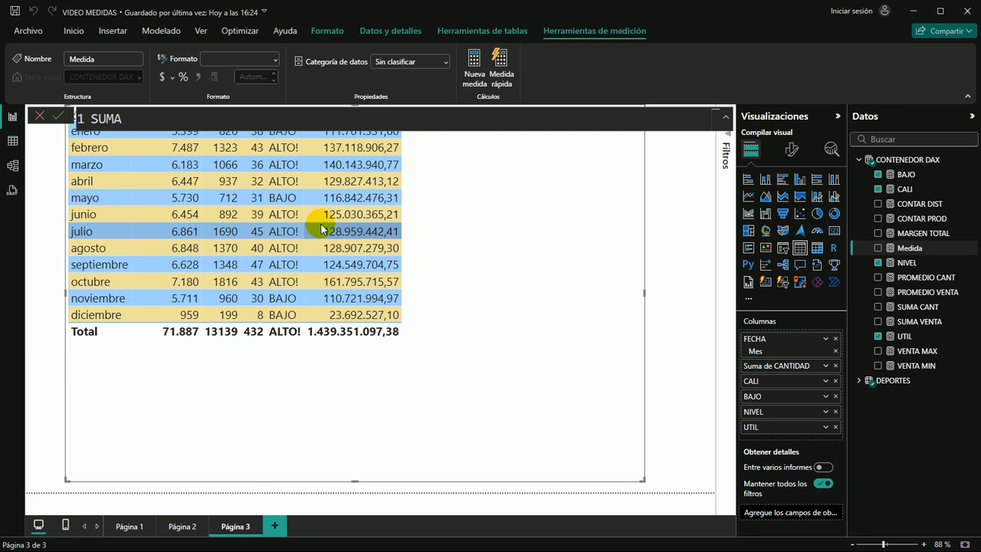
text( COSTO = M)
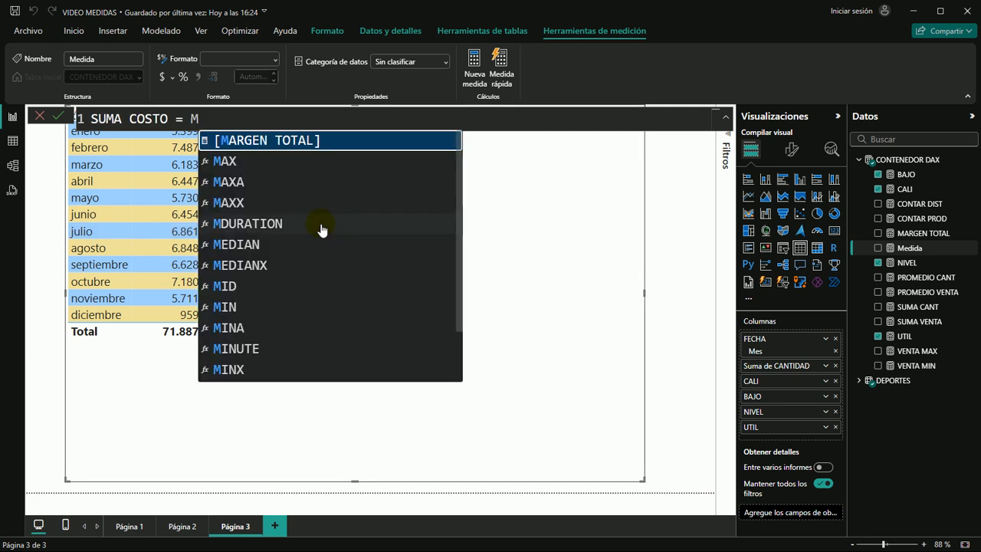
key(BackSpace)
Define SUMA COSTO as SUM(DEPORTES[COSTO TOT]) and commit the measure
text(SUM)
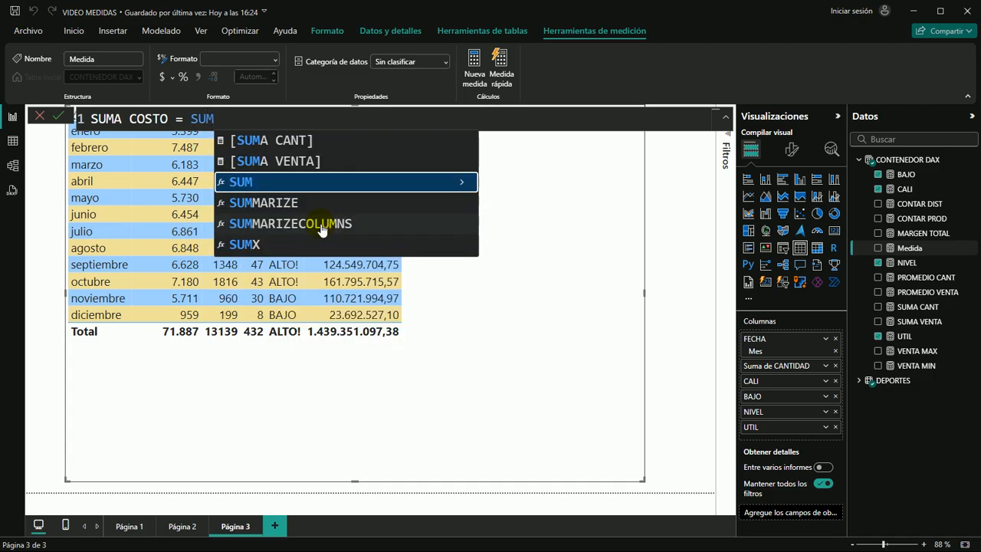
text(()
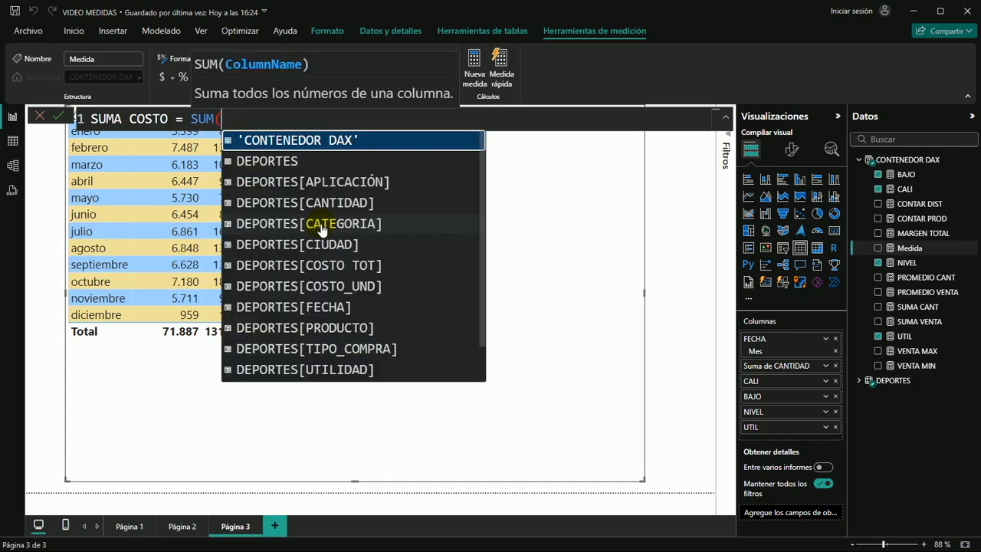
text(COS)
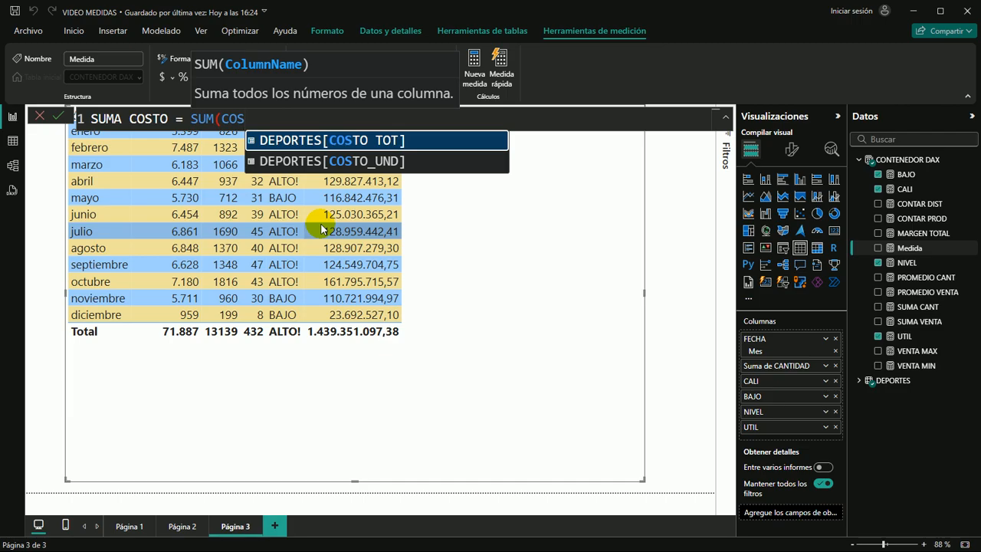
key(Tab)
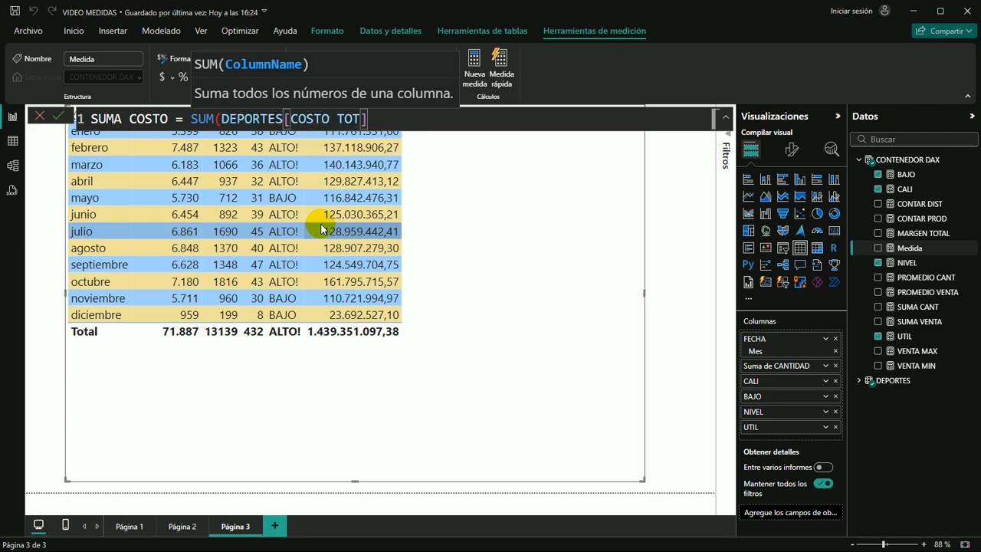
text())
key(Return)
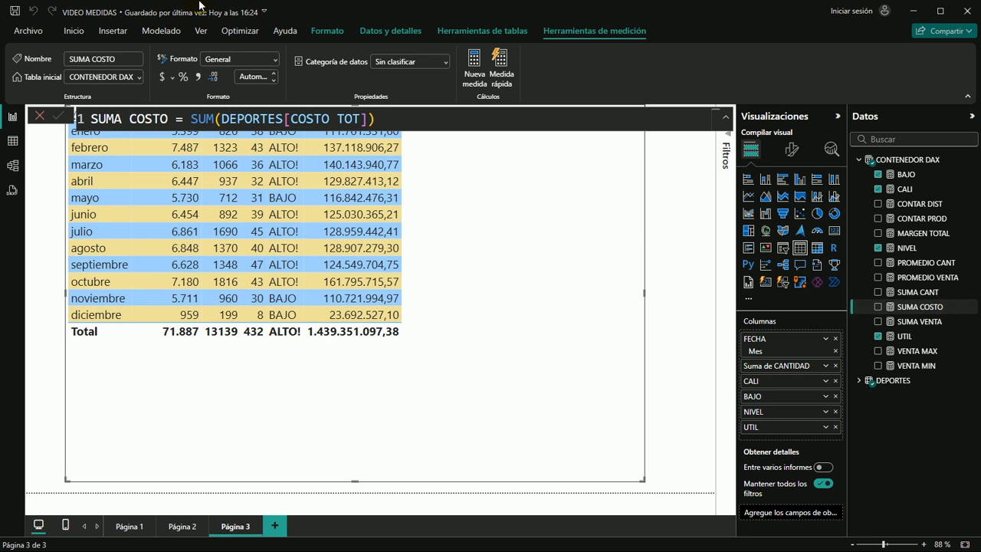
Examine the APLICACIÓN column in the DEPORTES table data, then return to the report view
click(13, 141)
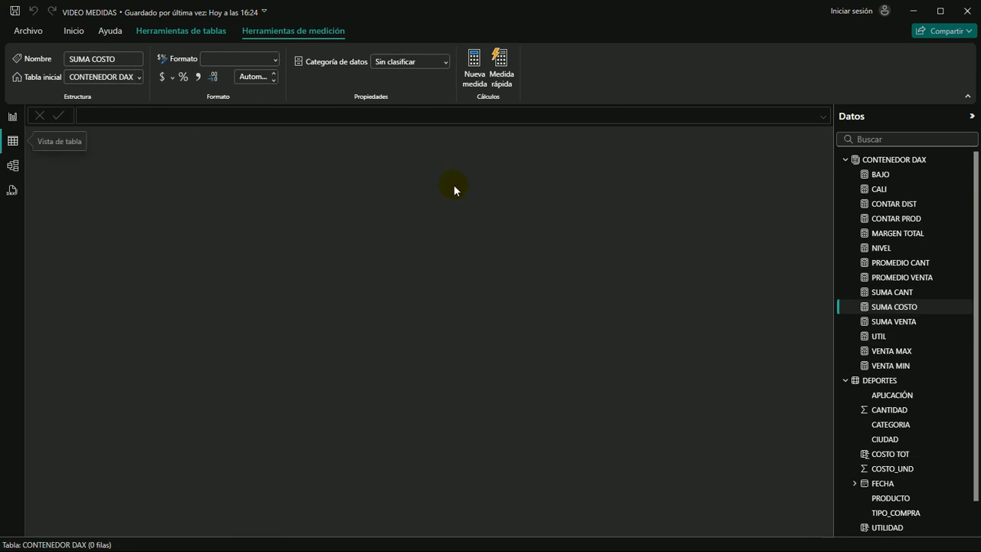
click(873, 380)
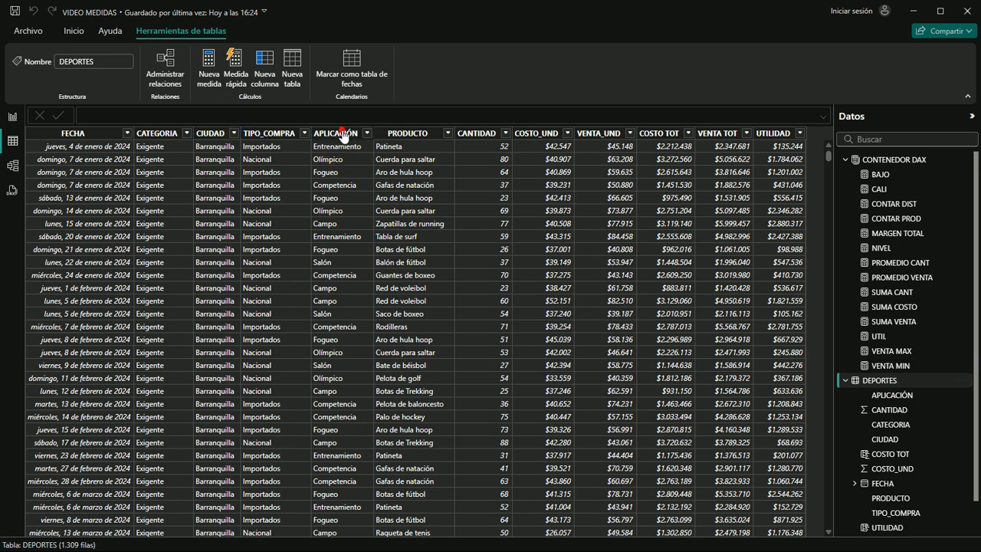
click(337, 135)
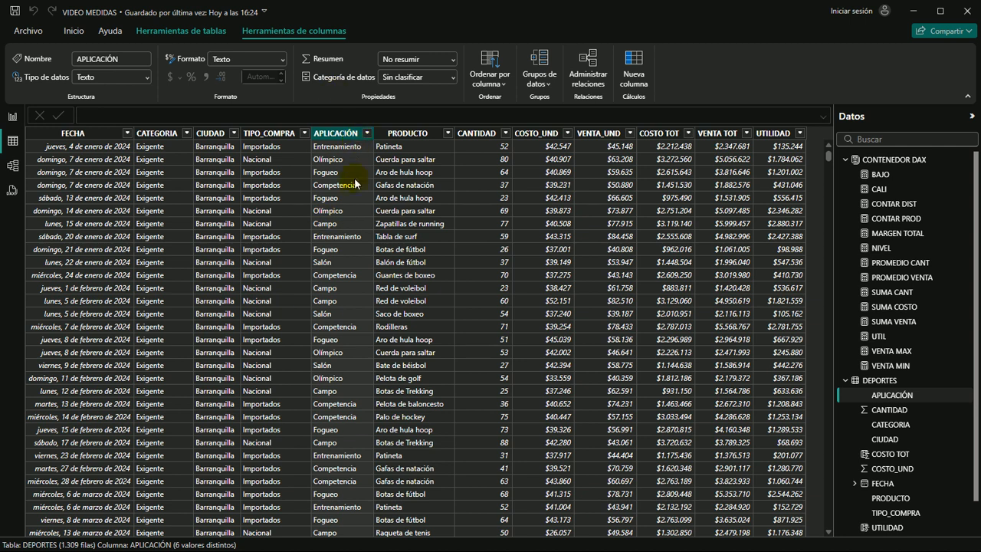
click(13, 116)
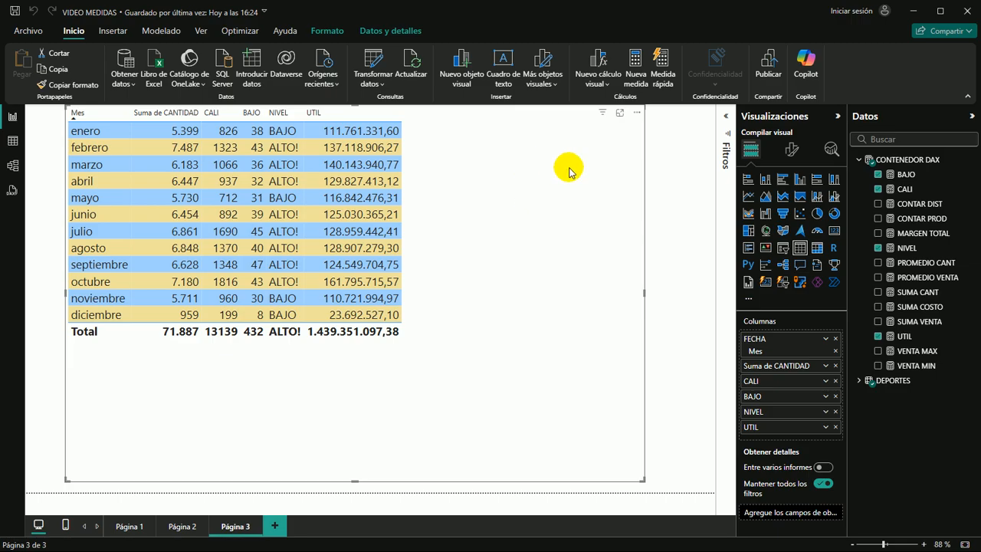
Create a new measure named UTIL CAMPO in the CONTENEDOR DAX table
click(900, 161)
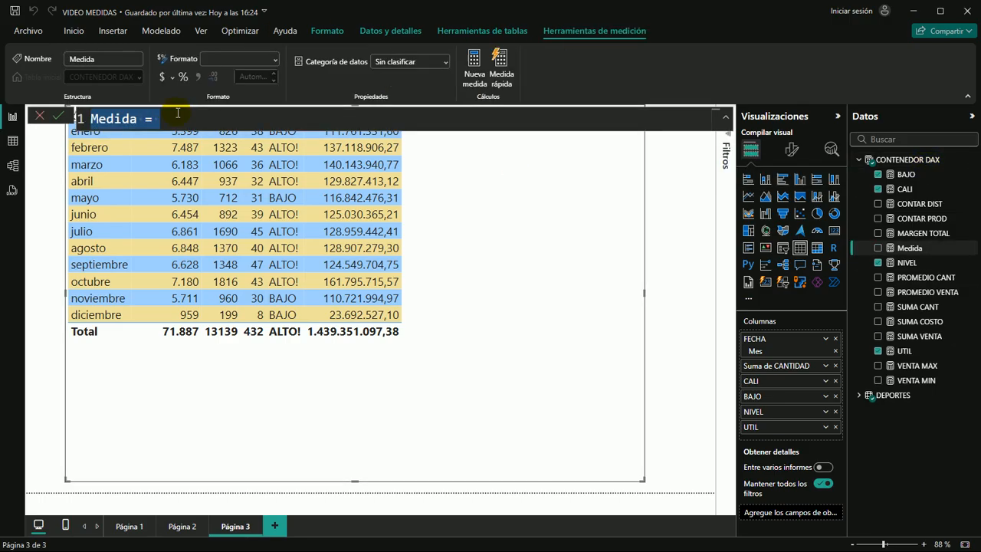
text(U)
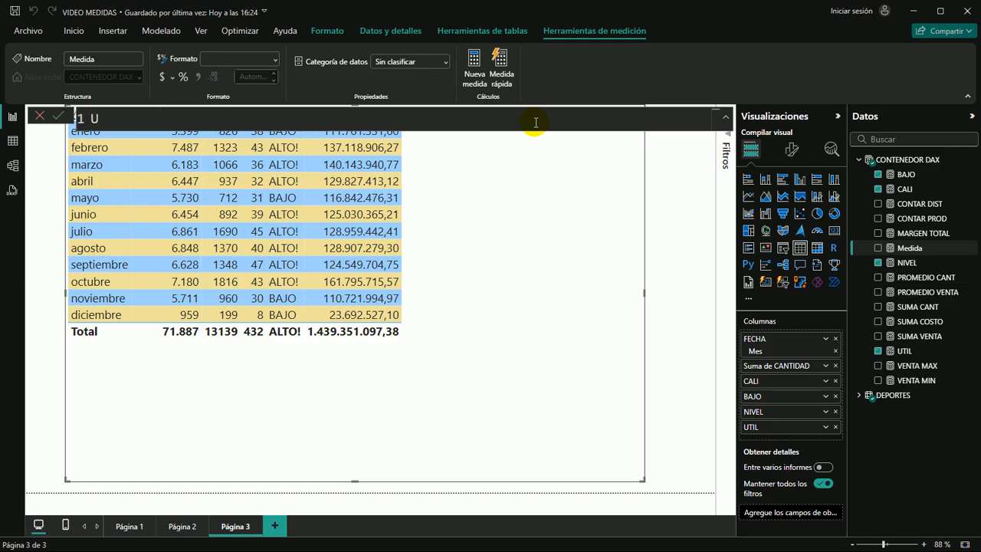
text(TIL CAMPOSU)
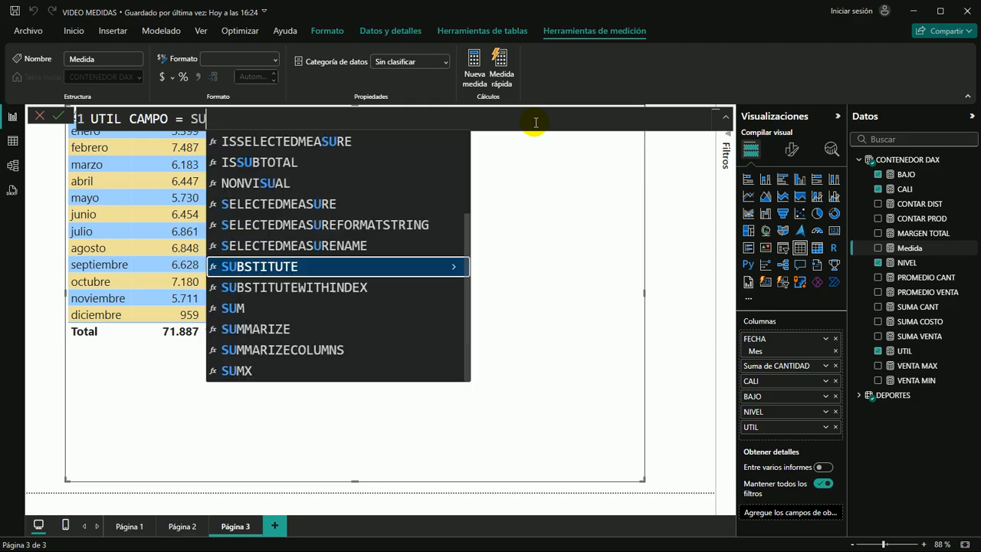
Begin the UTIL CAMPO formula with the SUMX function
key(Down)
key(Down)
key(Down)
key(Down)
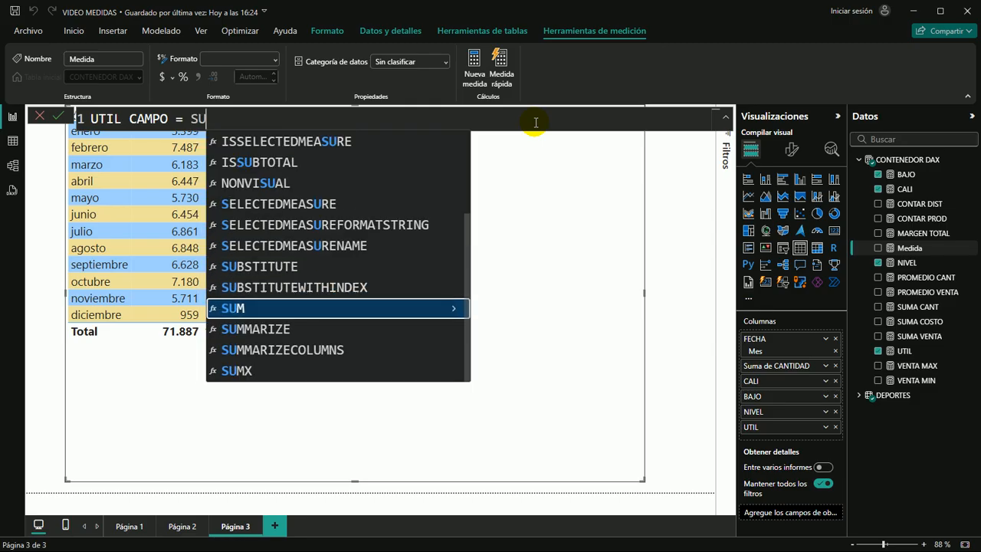
key(Tab)
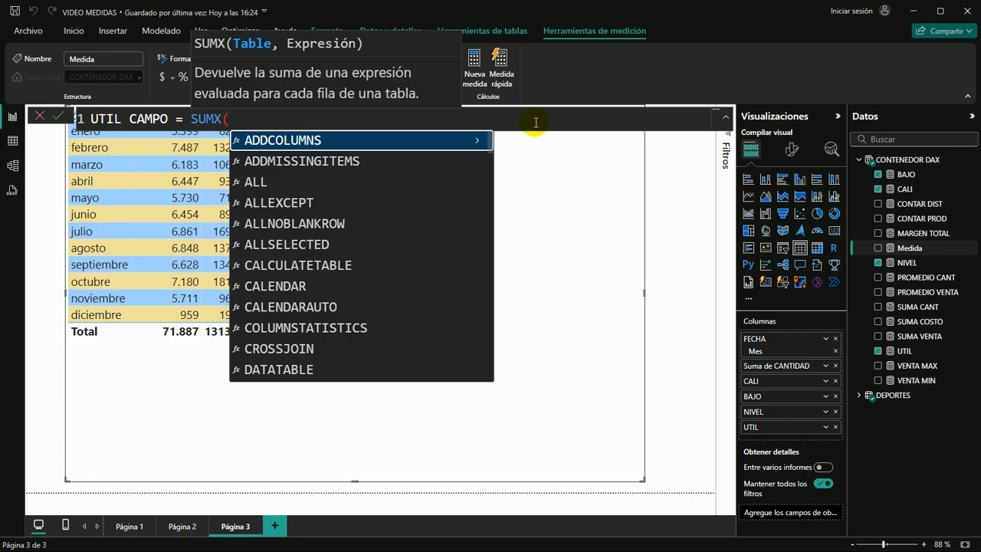
Nest a FILTER function over the DEPORTES table as SUMX's table argument in the UTIL CAMPO formula
text(FIL)
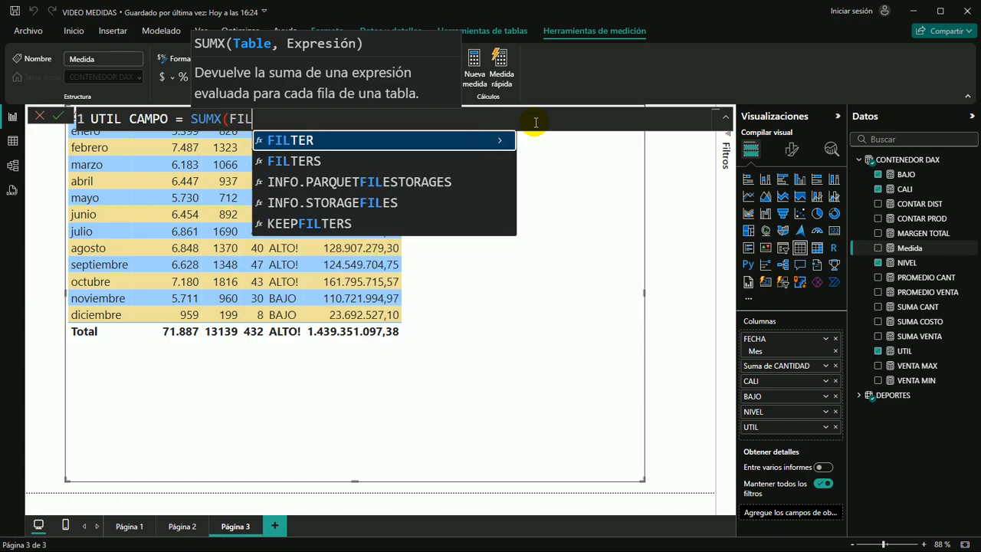
key(Tab)
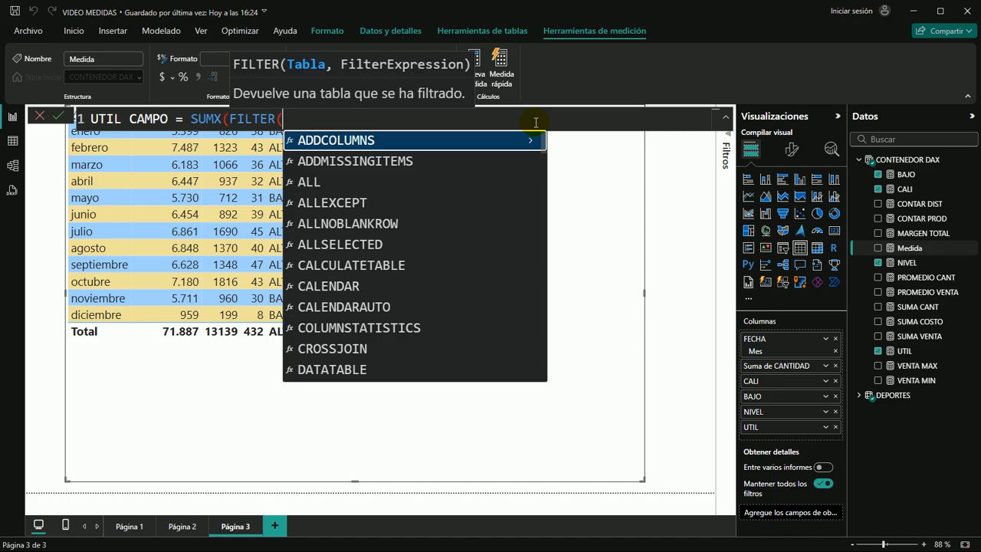
text(DEPOR)
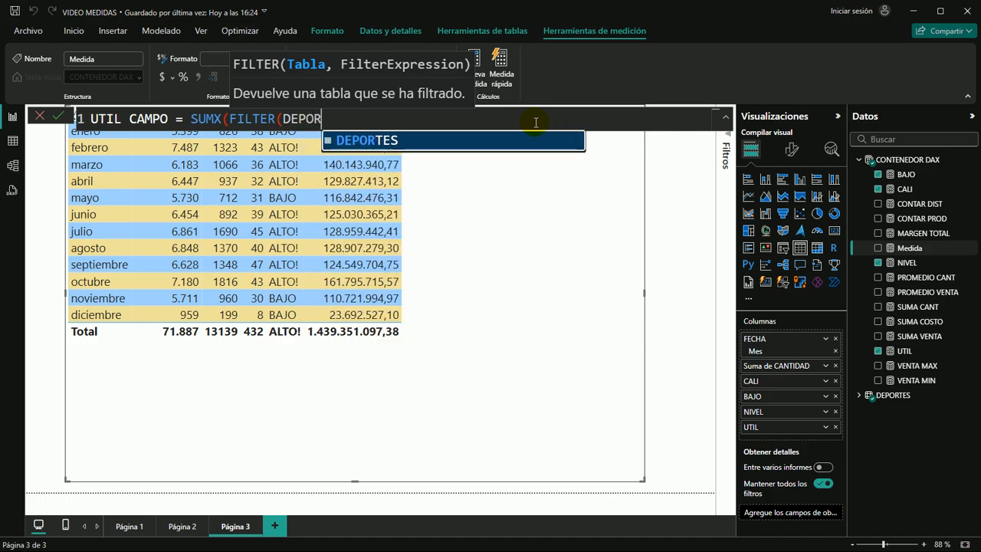
key(Tab)
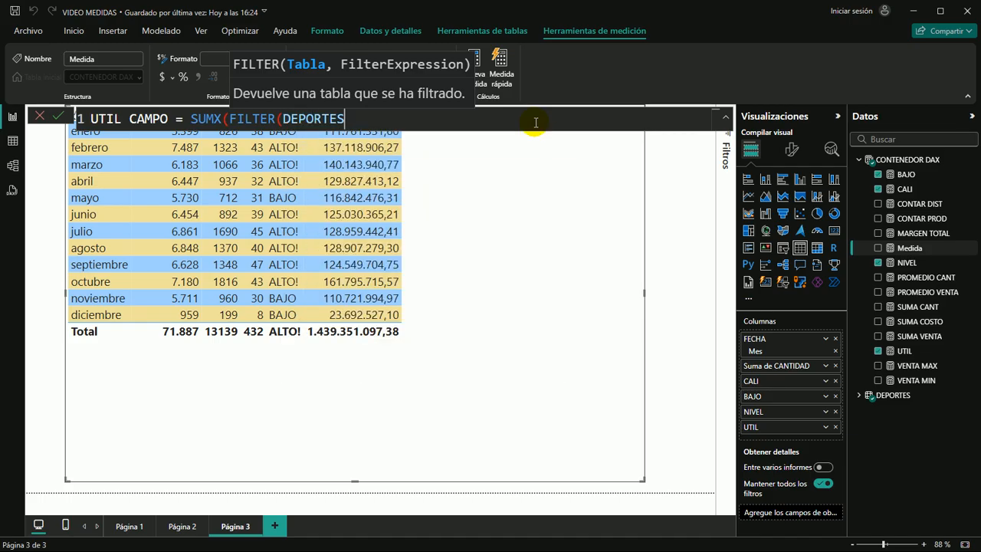
text())
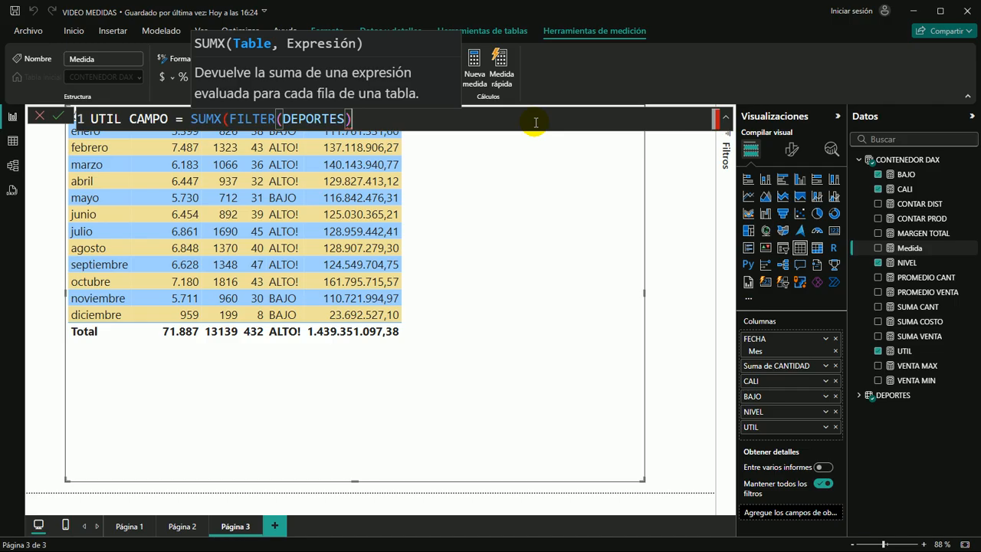
key(BackSpace)
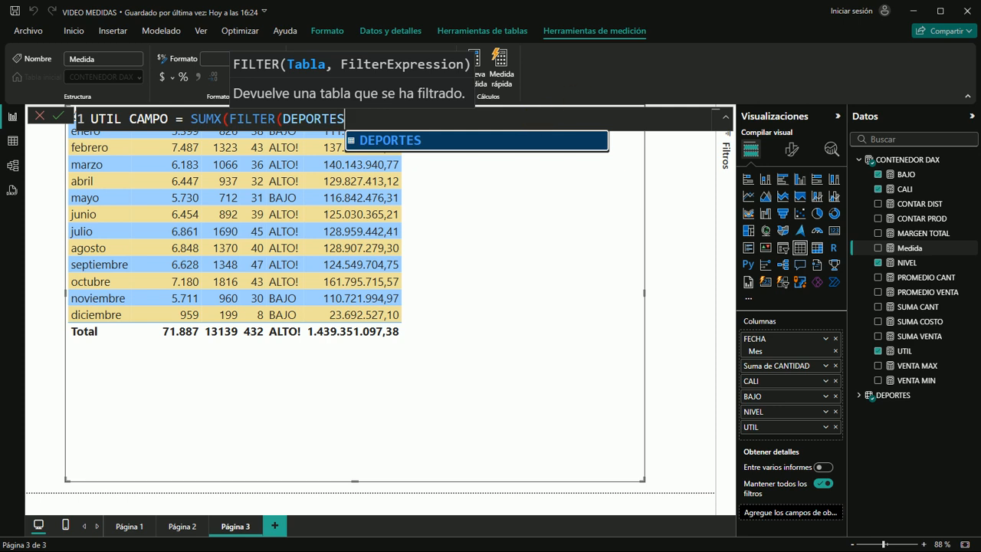
text(,)
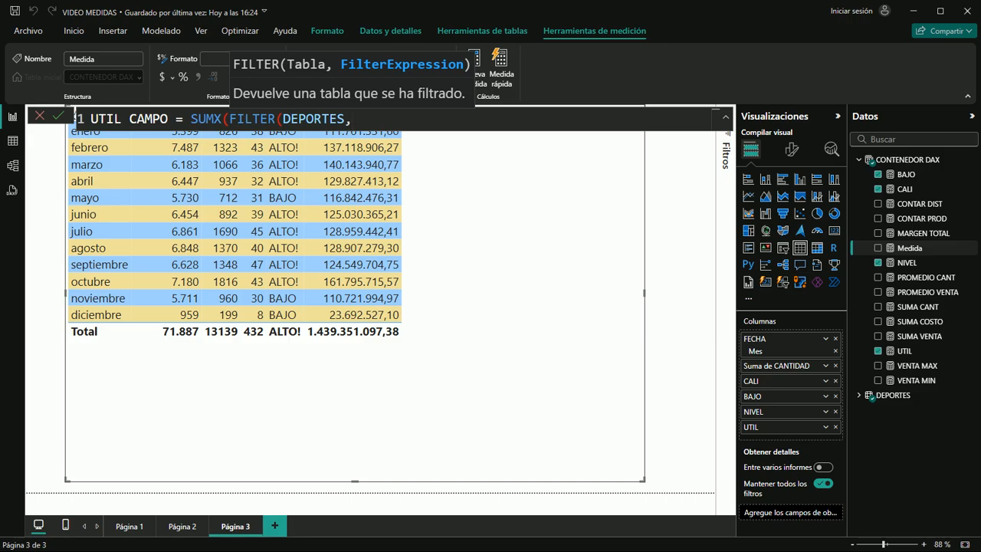
Set the FILTER condition to DEPORTES[APLICACIÓN]="CAMPO" and close the function
text(DEPO)
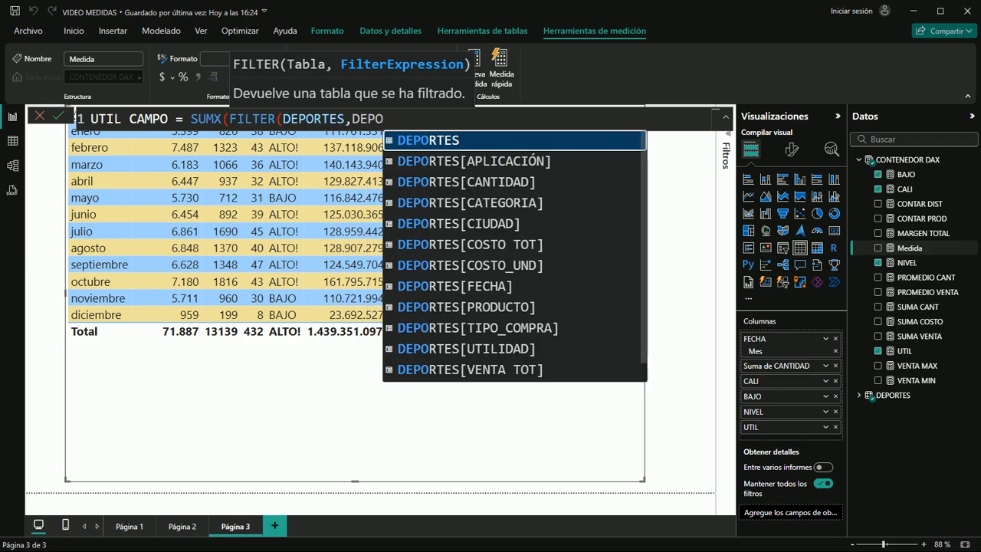
key(Down)
key(Tab)
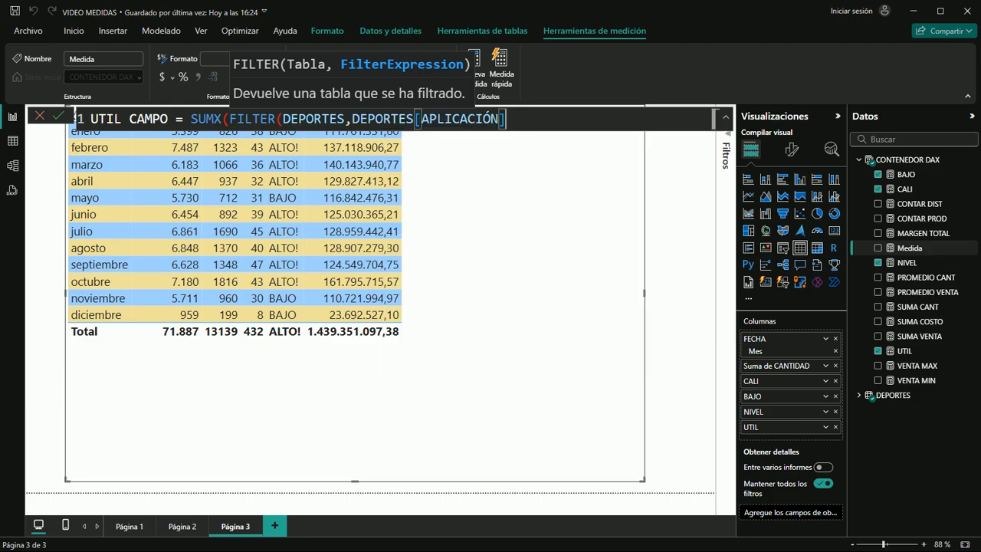
text(="CAMPO)
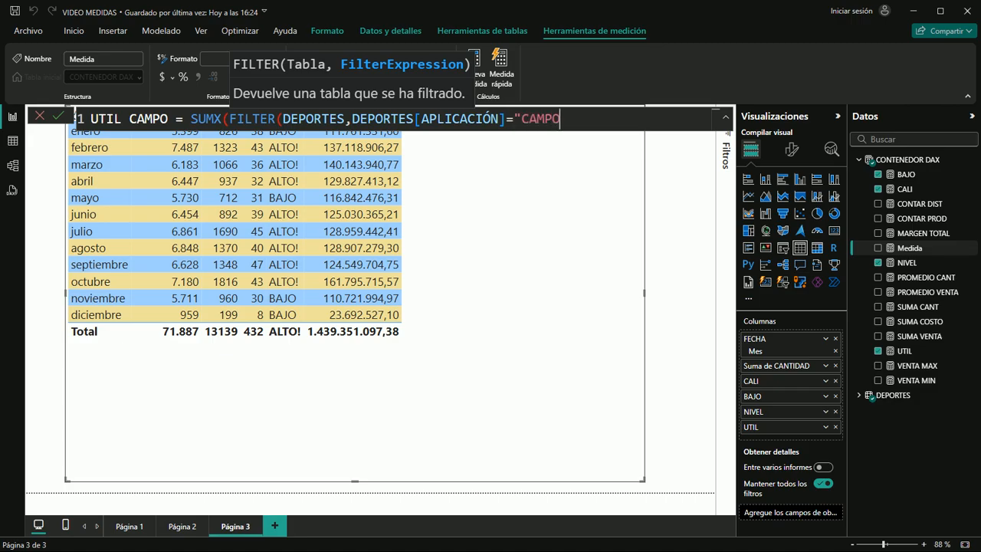
text("))
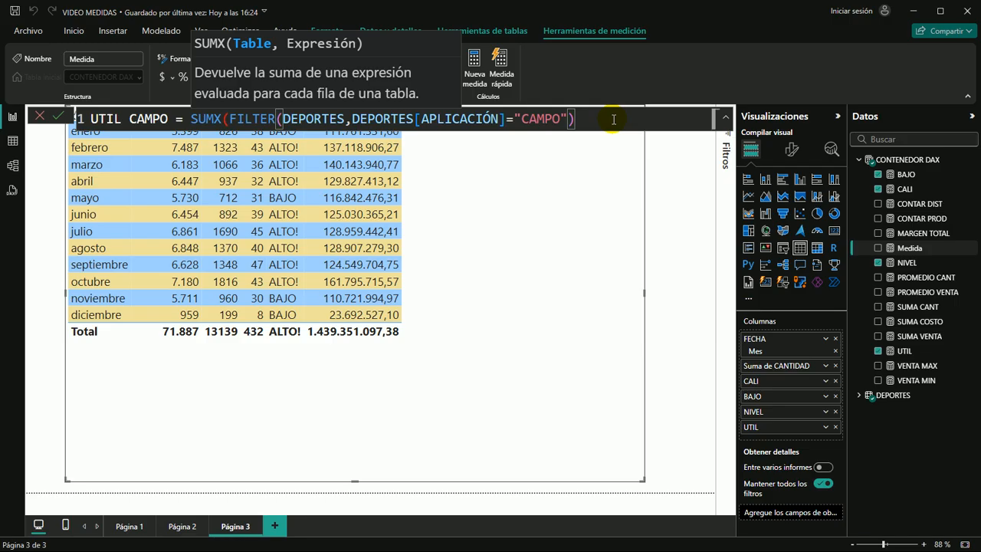
Start SUMX's expression argument with the [SUMA VENTA] measure followed by a minus sign
text(,)
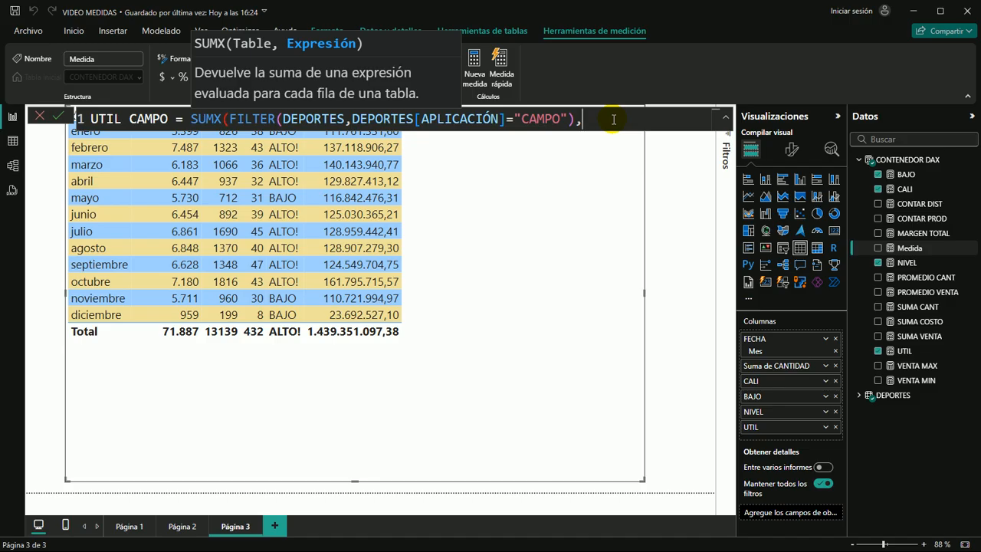
text(SUME)
key(BackSpace)
text(A)
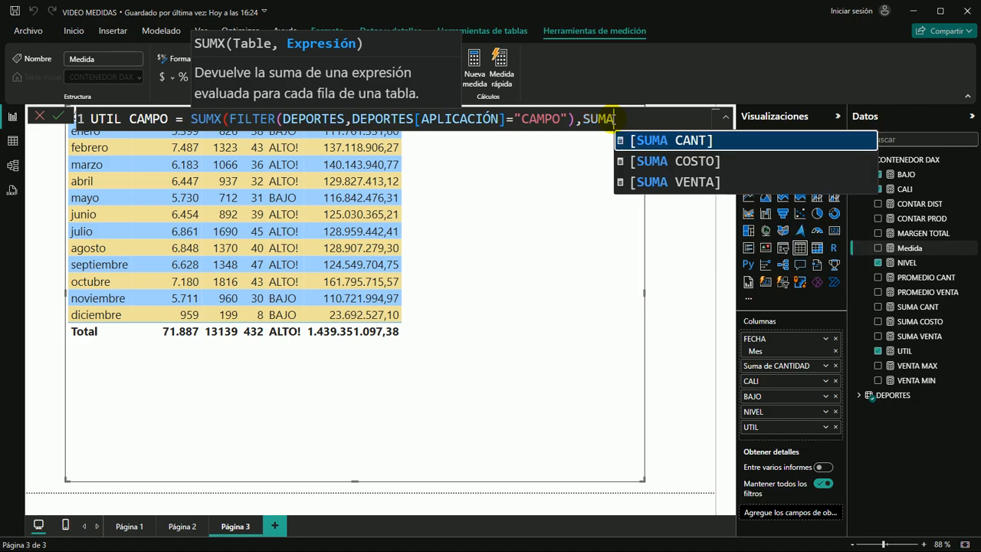
key(Down)
key(Down)
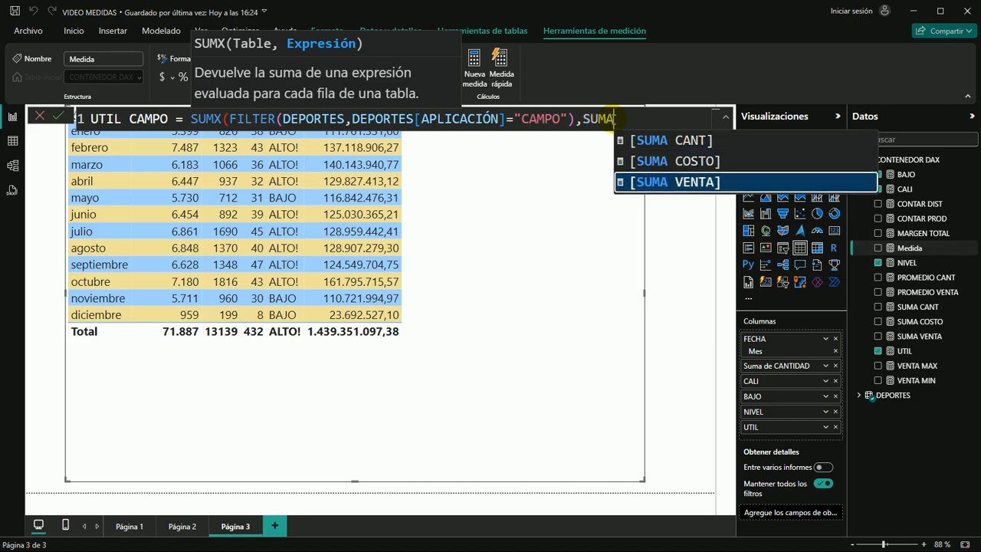
key(Tab)
text(-)
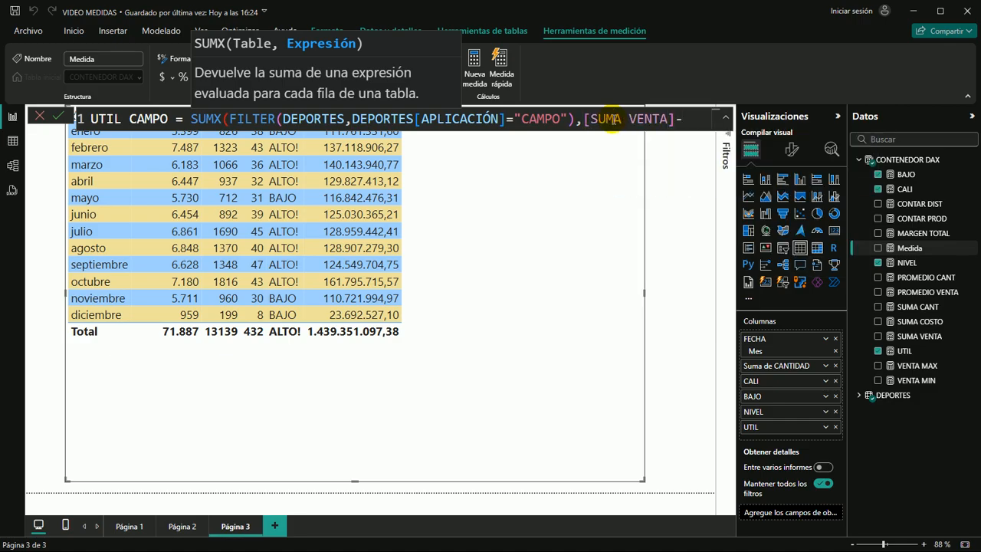
text(COS)
Complete the subtraction with the [SUMA COSTO] measure and close the SUMX formula
key(Down)
key(Down)
key(Up)
key(Up)
key(Up)
key(Up)
key(Up)
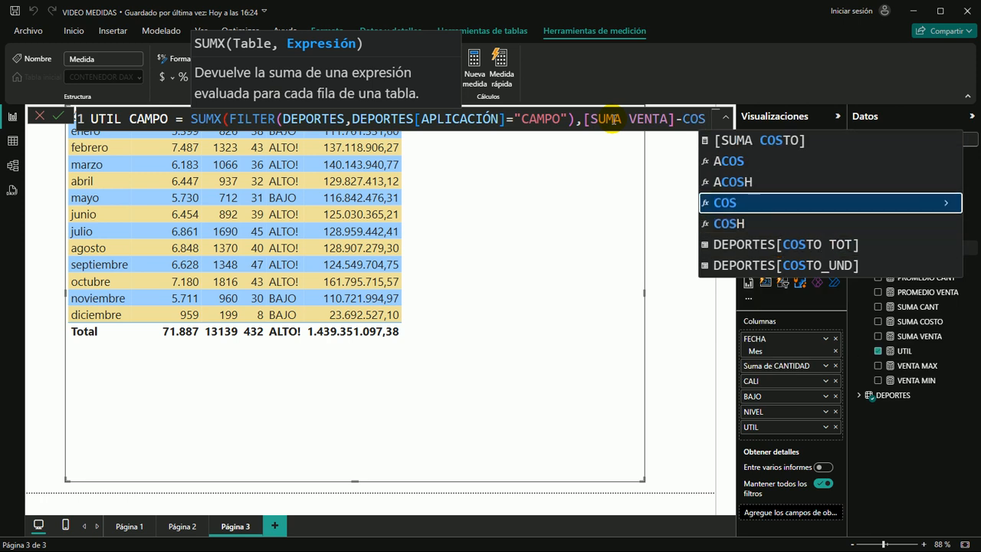
key(Tab)
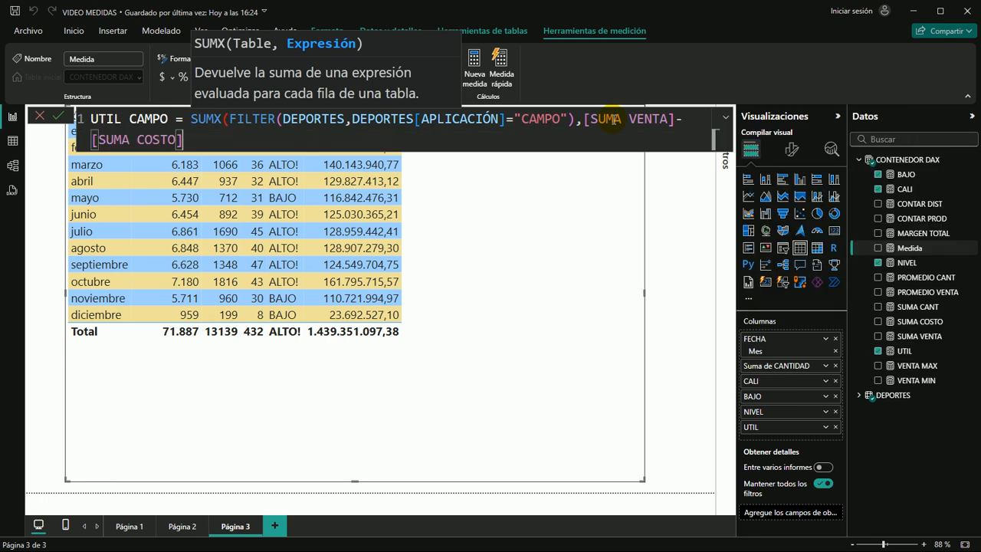
text())
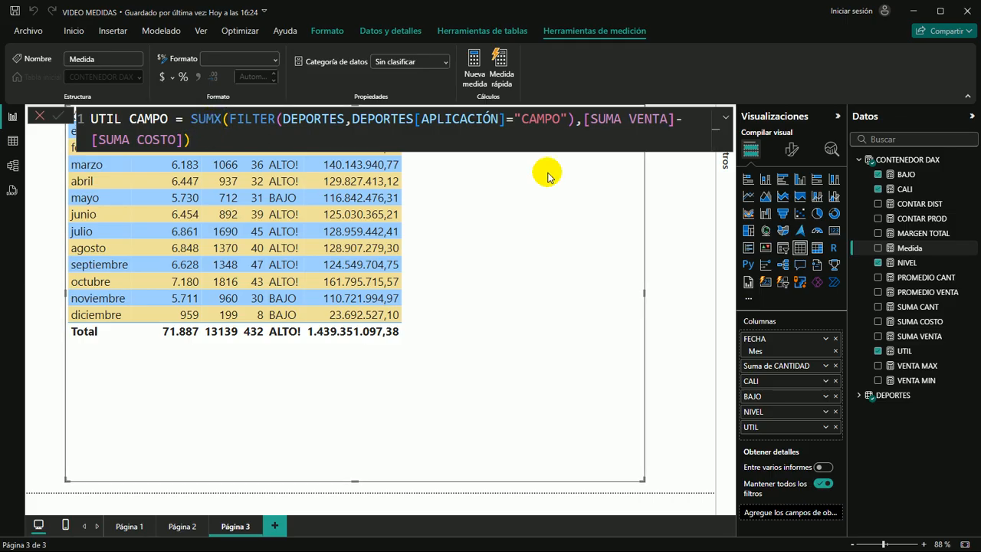
Commit the UTIL CAMPO measure and add it as a column to the monthly table on Página 3
key(Return)
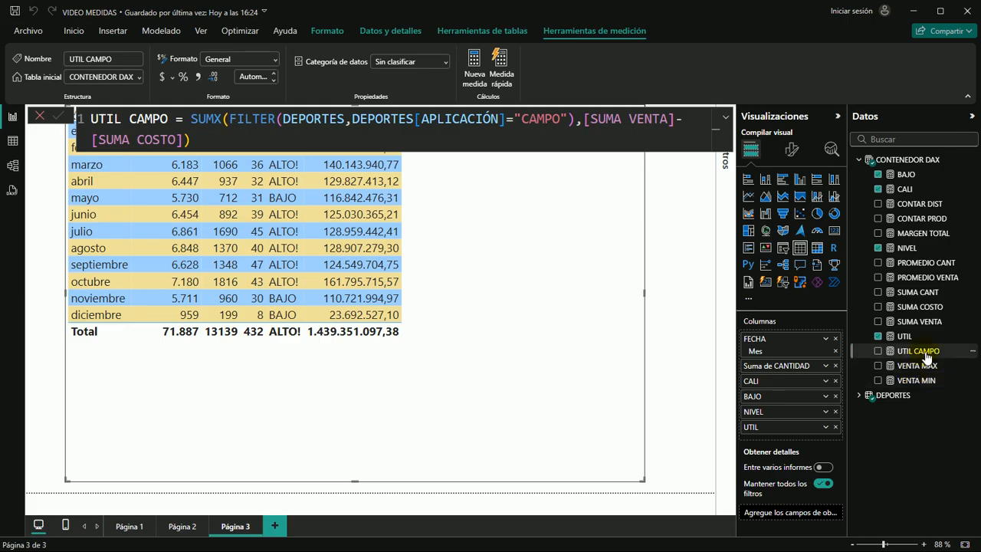
drag(926, 357, 575, 269)
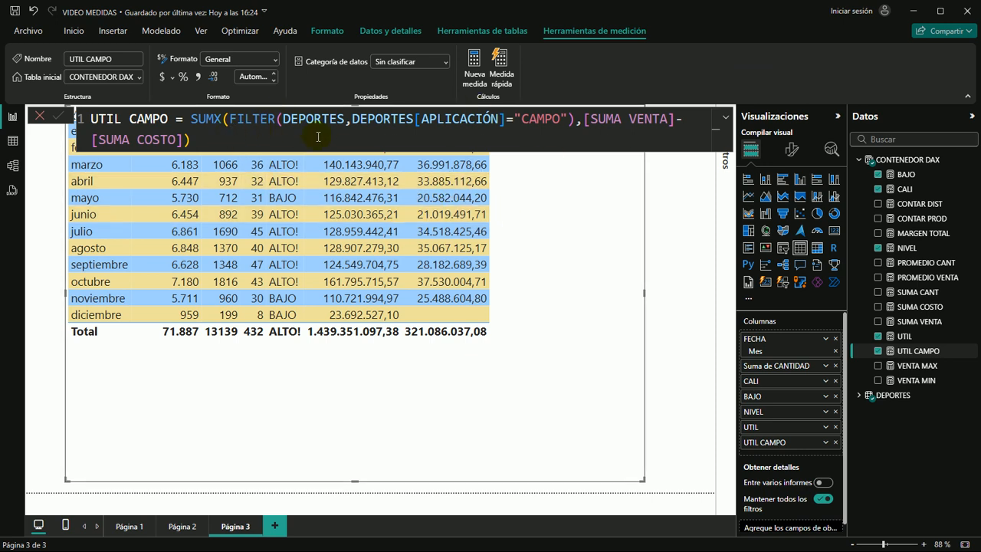
click(672, 335)
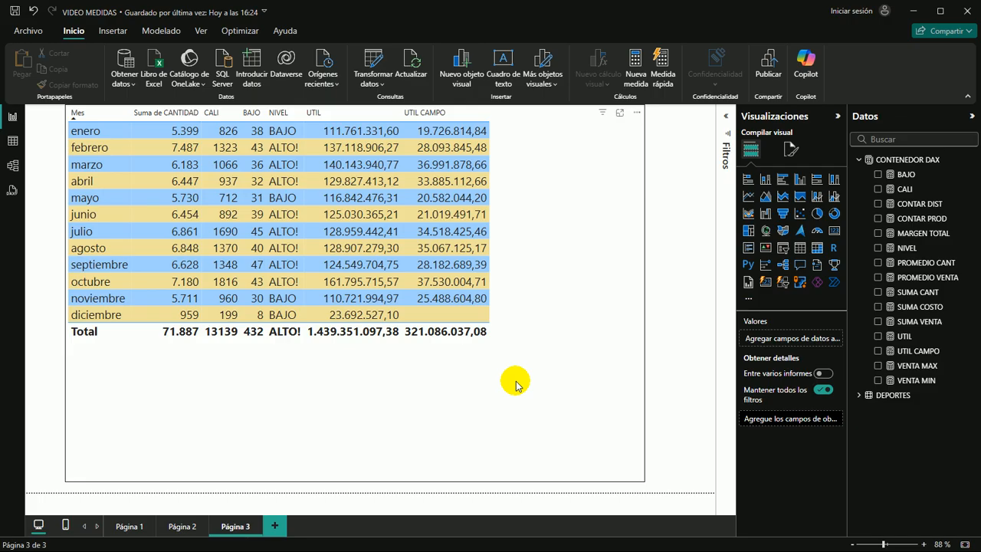
Review the visuals on Página 1 and Página 2, then return to Página 3
click(125, 528)
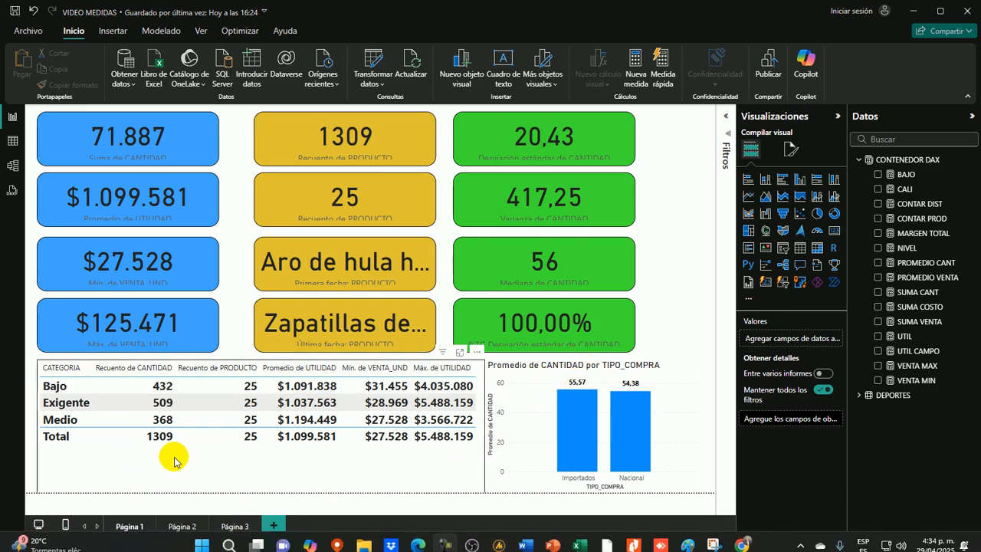
click(189, 527)
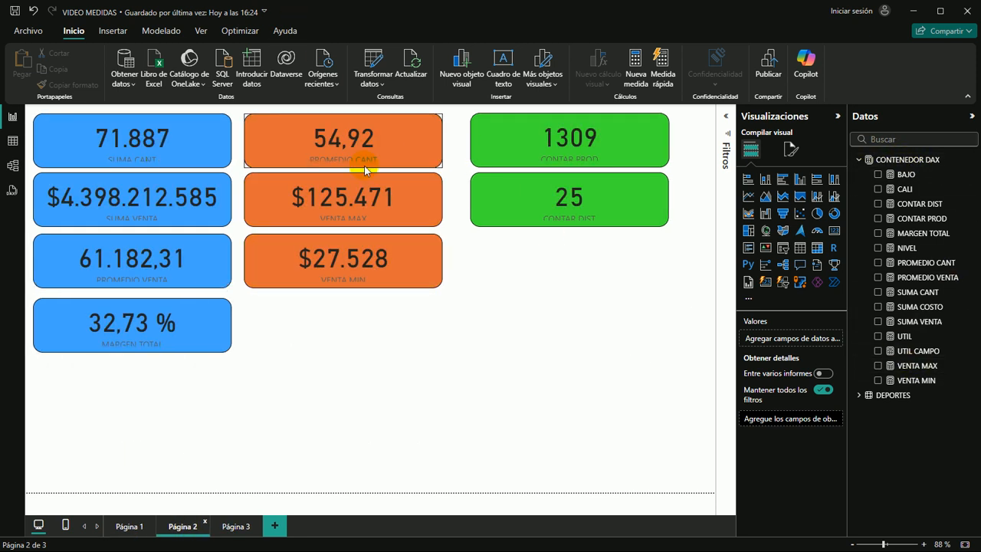
click(235, 525)
Shrink the monthly table visual's width and height to fit closely around its columns and total row
click(620, 290)
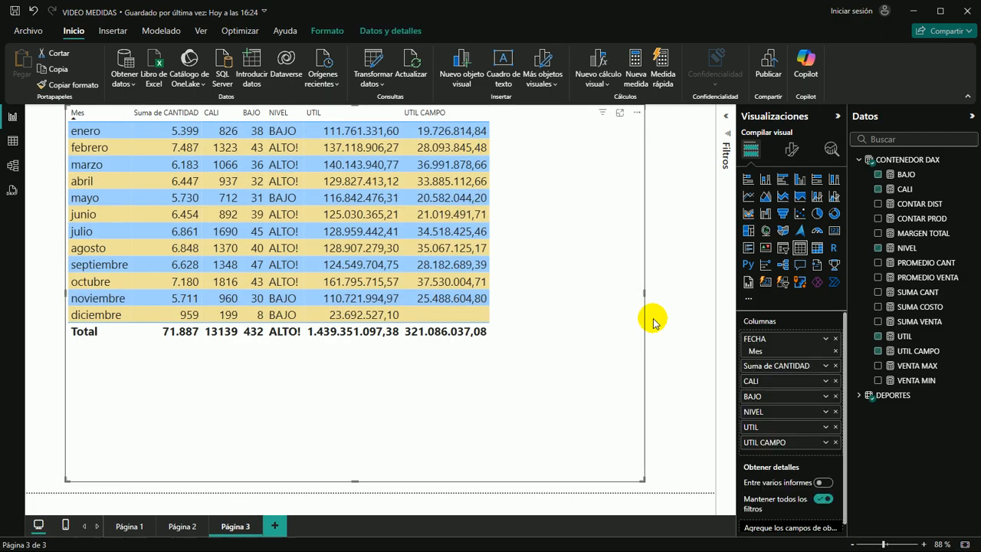
drag(642, 291, 512, 283)
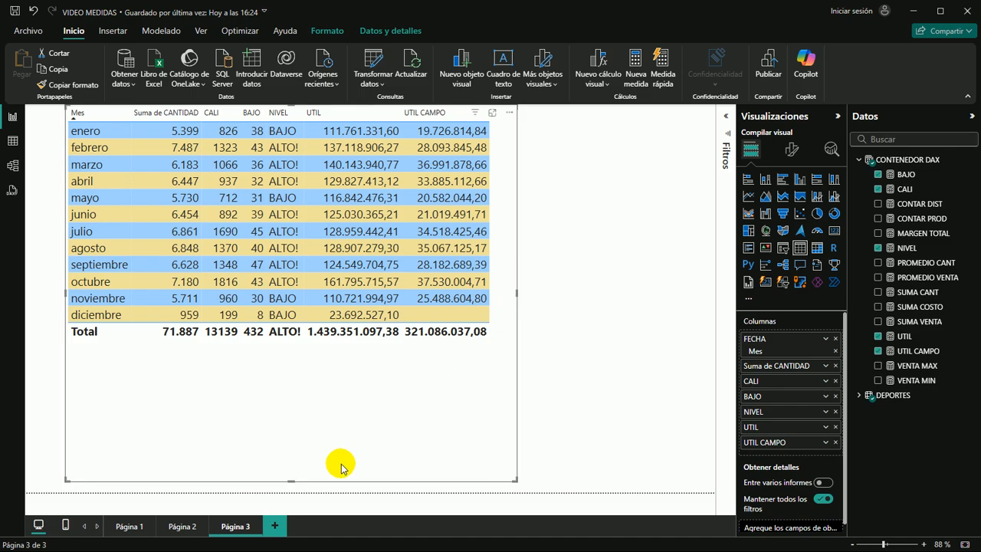
drag(291, 481, 294, 349)
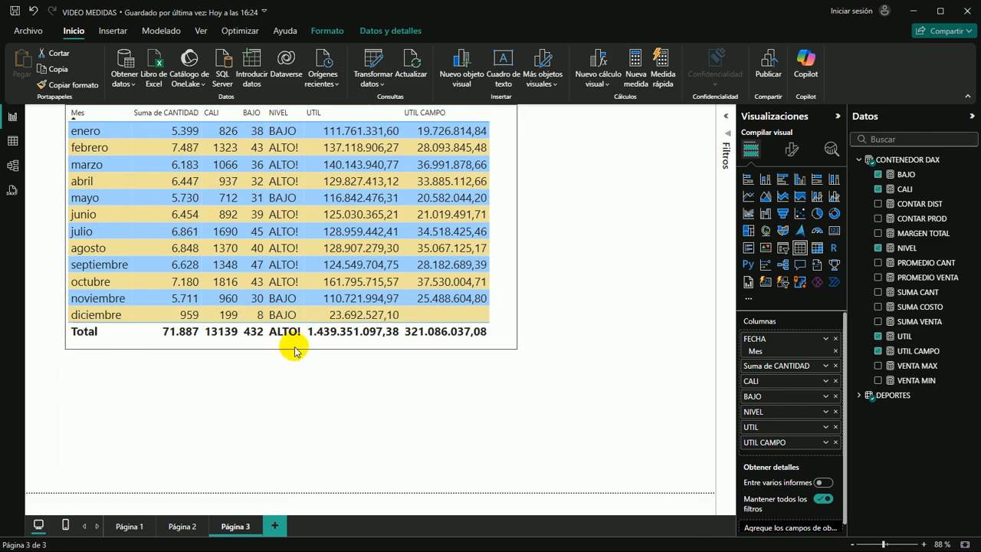
click(637, 371)
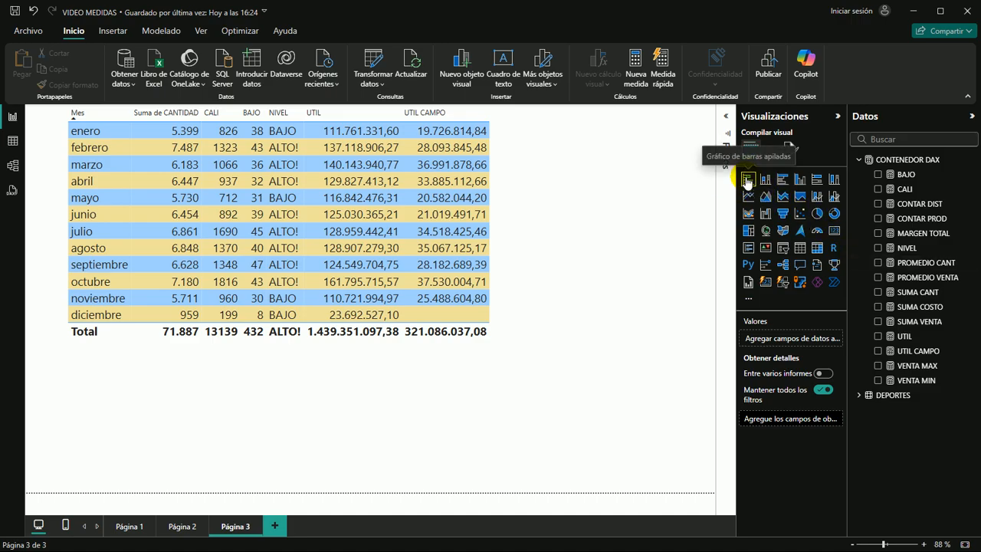
Insert a line chart below the monthly table with FECHA's Mes on the X axis and UTIL CAMPO on the Y axis
click(747, 201)
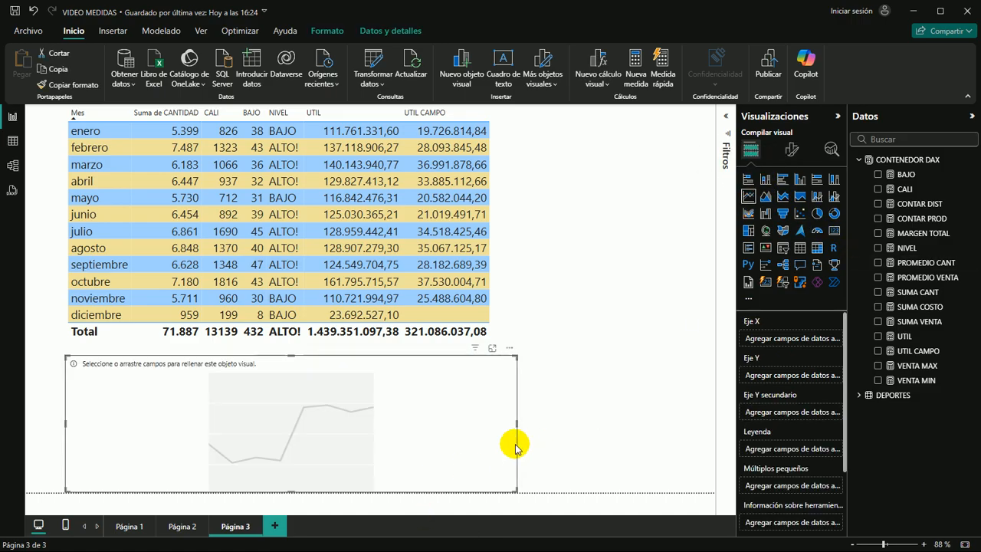
click(859, 395)
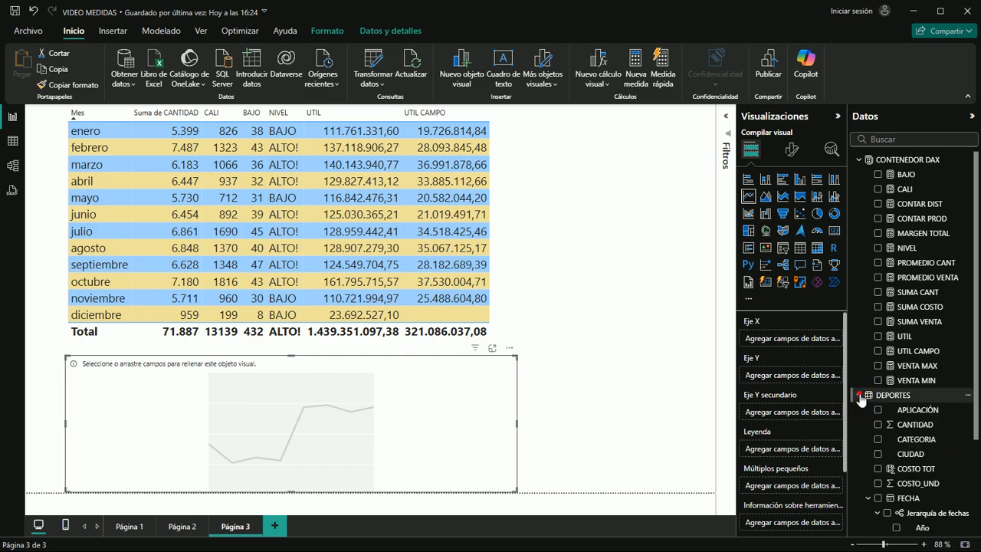
scroll(919, 479, down, 2)
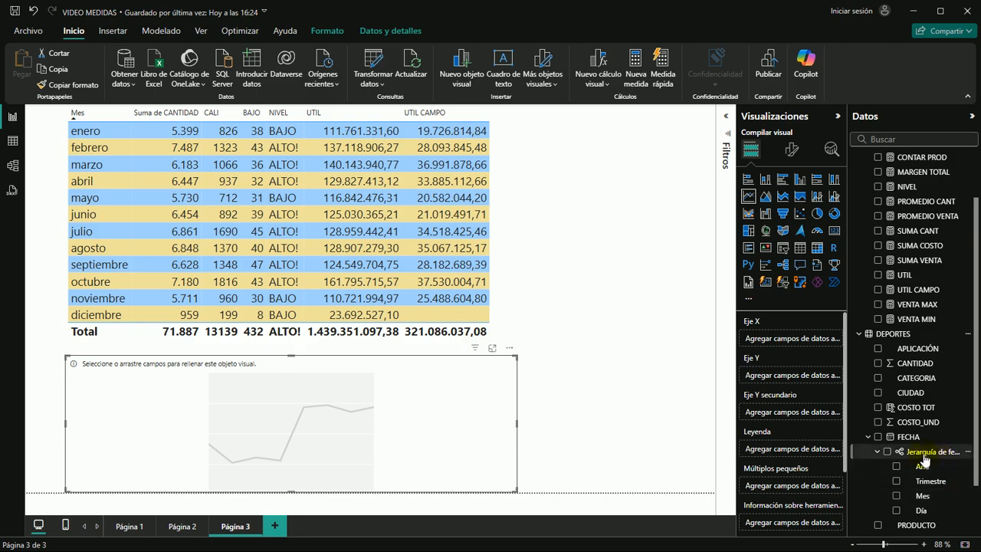
drag(923, 496, 390, 422)
scroll(919, 199, up, 2)
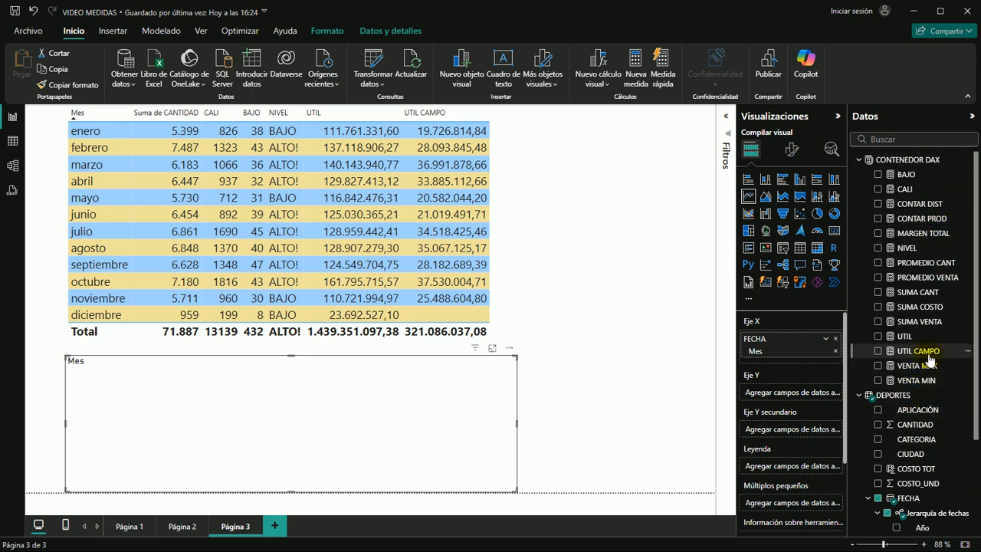
drag(927, 357, 346, 423)
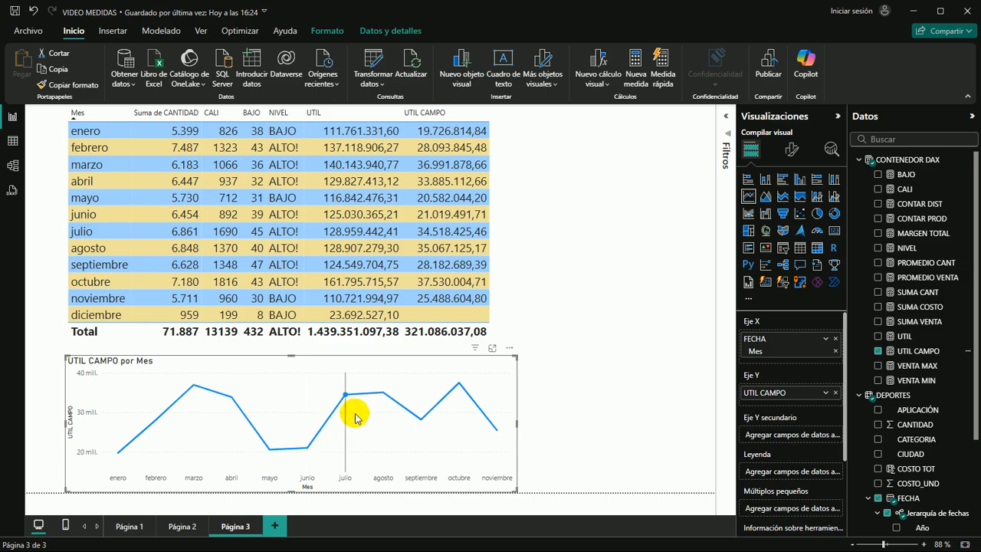
Examine the line chart's noviembre point and compare it with the UTIL CAMPO values in the monthly table
mouse_move(388, 402)
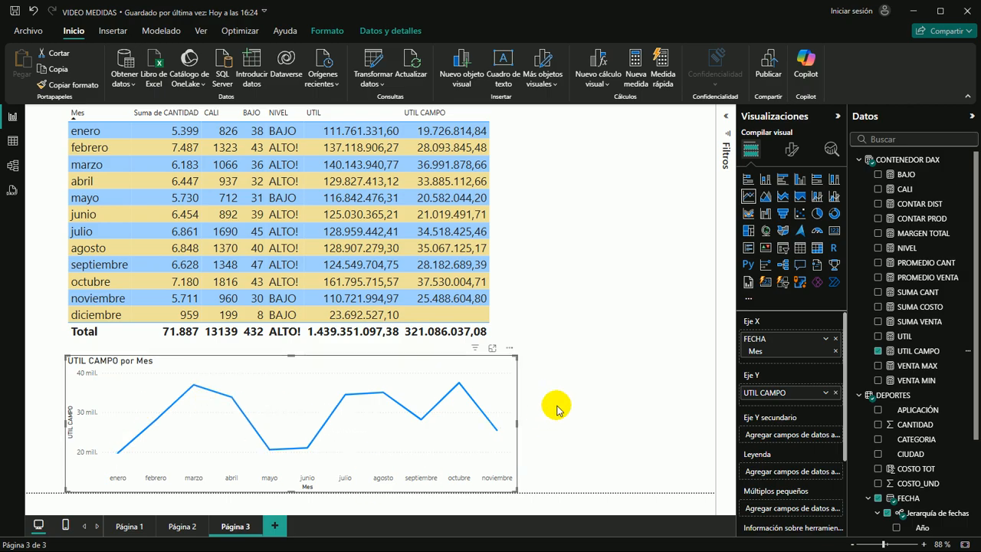
mouse_move(490, 440)
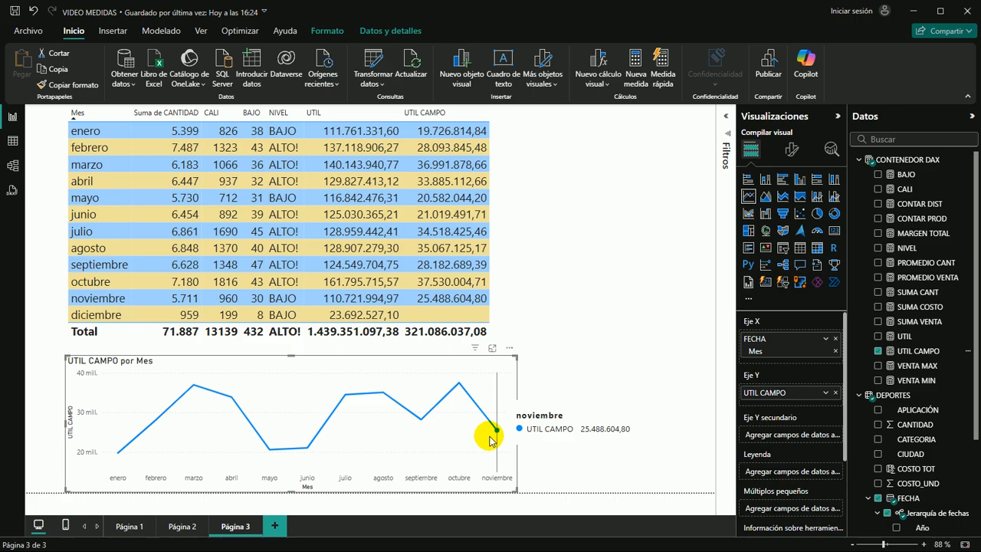
click(430, 298)
click(430, 299)
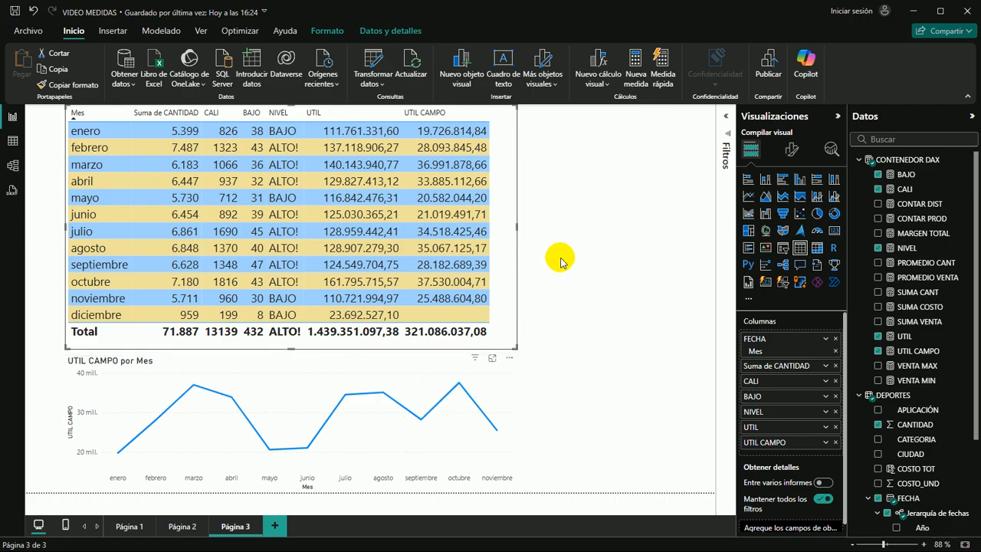
click(603, 289)
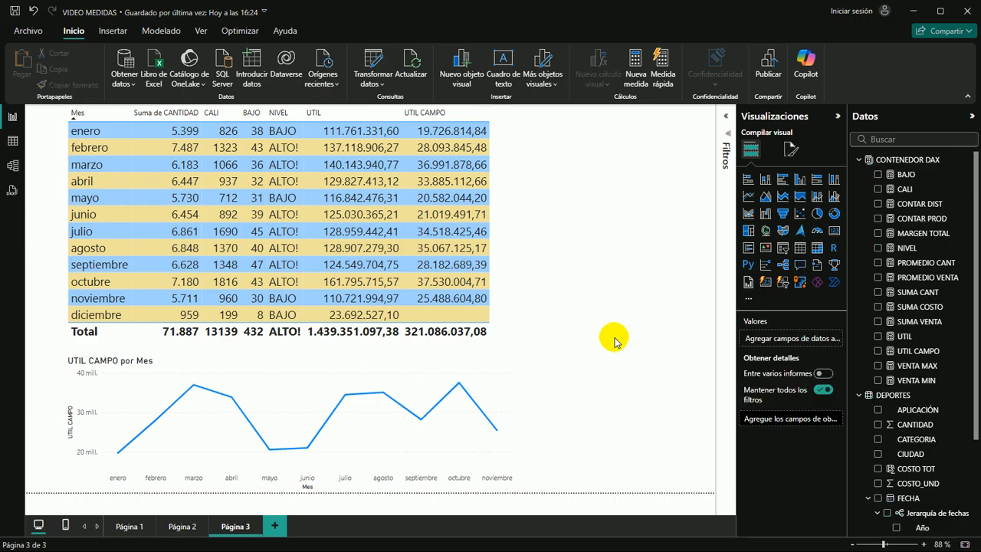